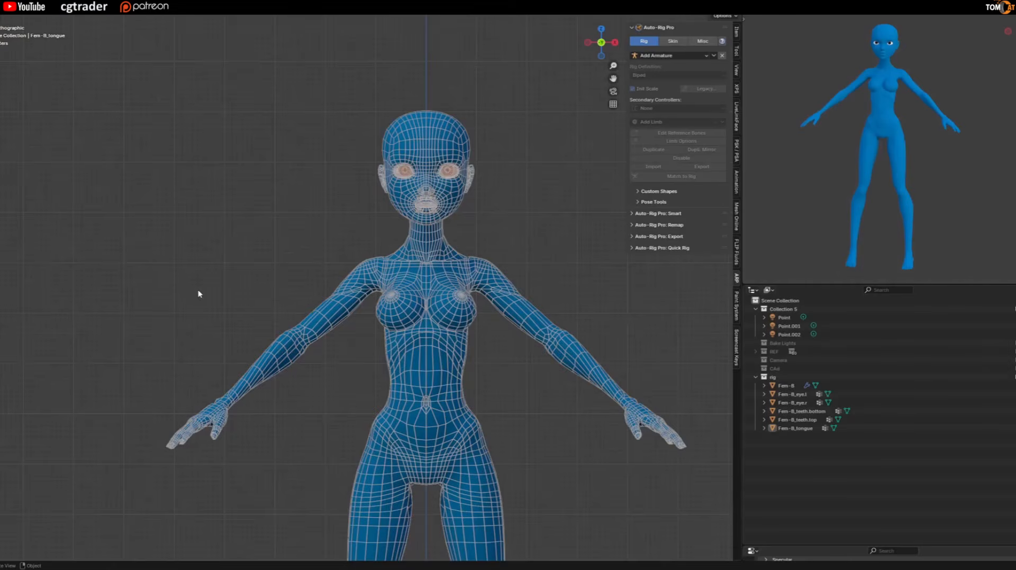
# Hide the Fem-B body mesh so the separate face parts can be inspected.
pyautogui.moveTo(199, 294); pyautogui.dragTo(201, 267, button='middle')
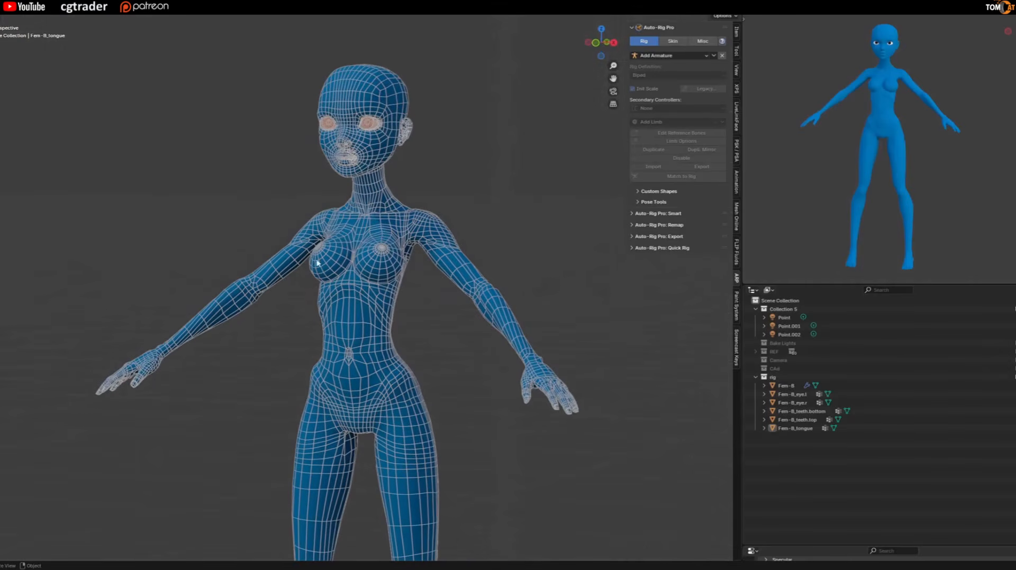
pyautogui.scroll(-3, 352, 290)
pyautogui.scroll(-2, 353, 307)
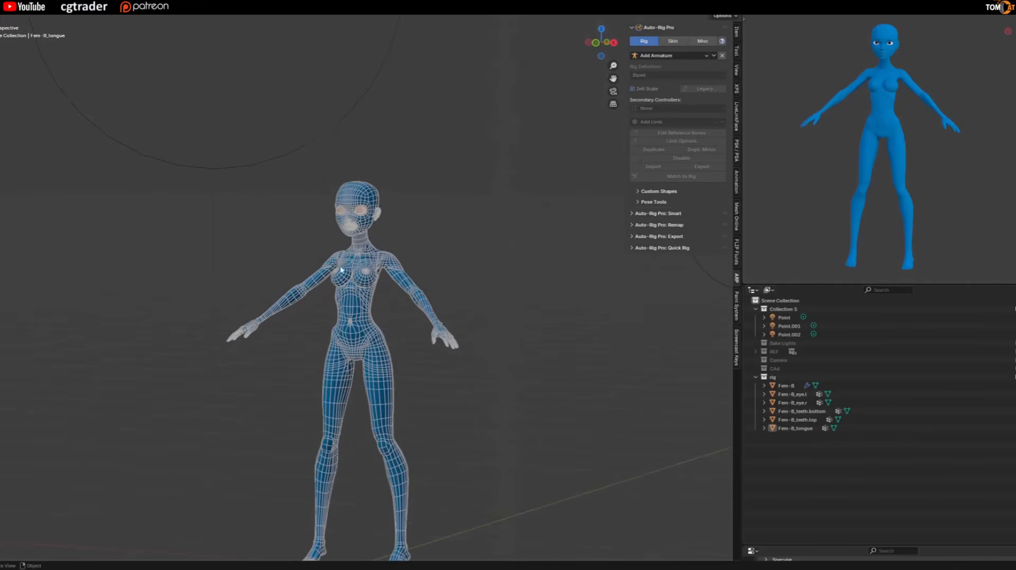
pyautogui.scroll(5, 352, 222)
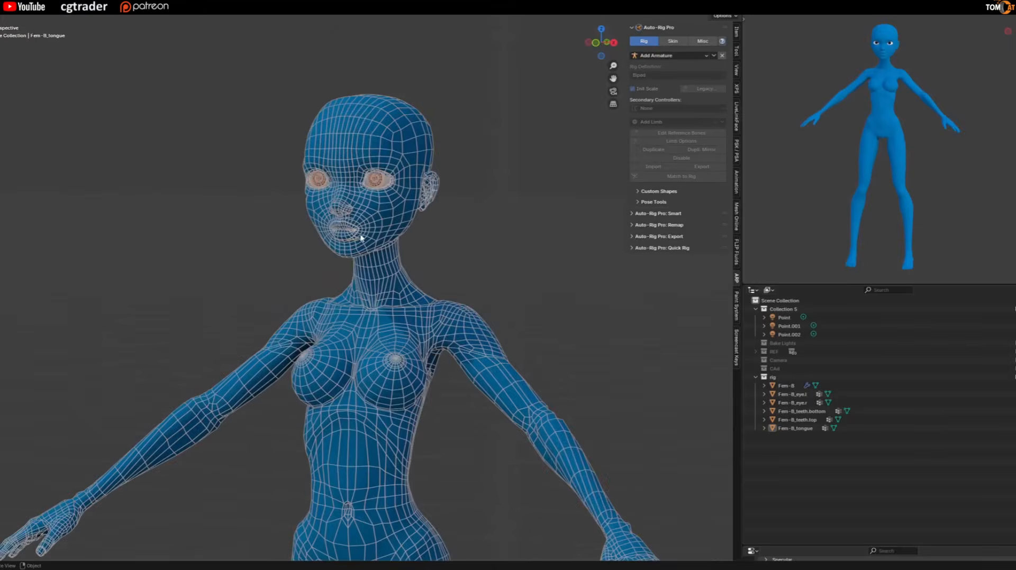
pyautogui.click(361, 238)
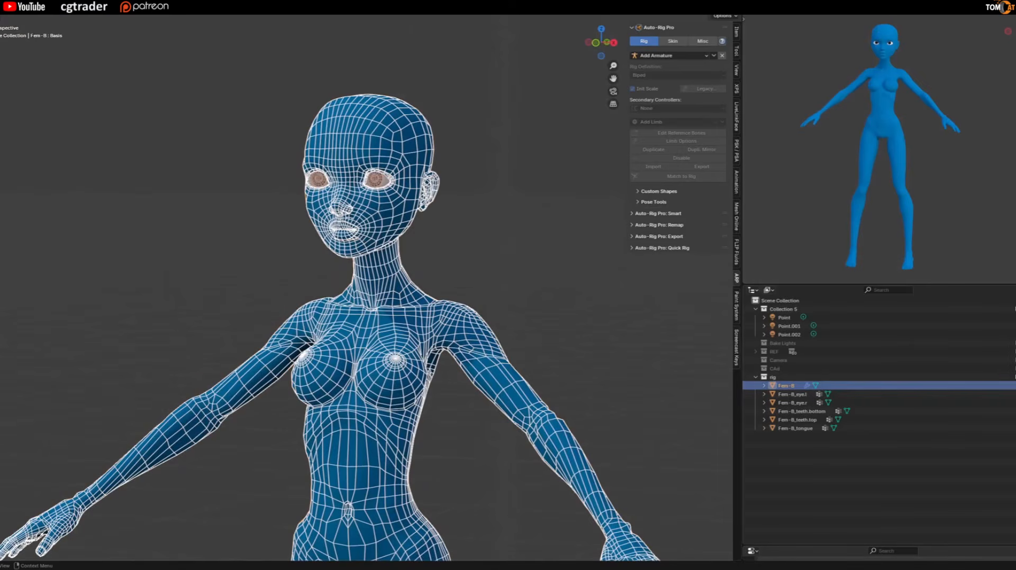
pyautogui.press('h')
# Examine the separate left and right eye, upper and lower teeth, and tongue meshes.
pyautogui.scroll(2, 512, 206)
pyautogui.click(329, 172)
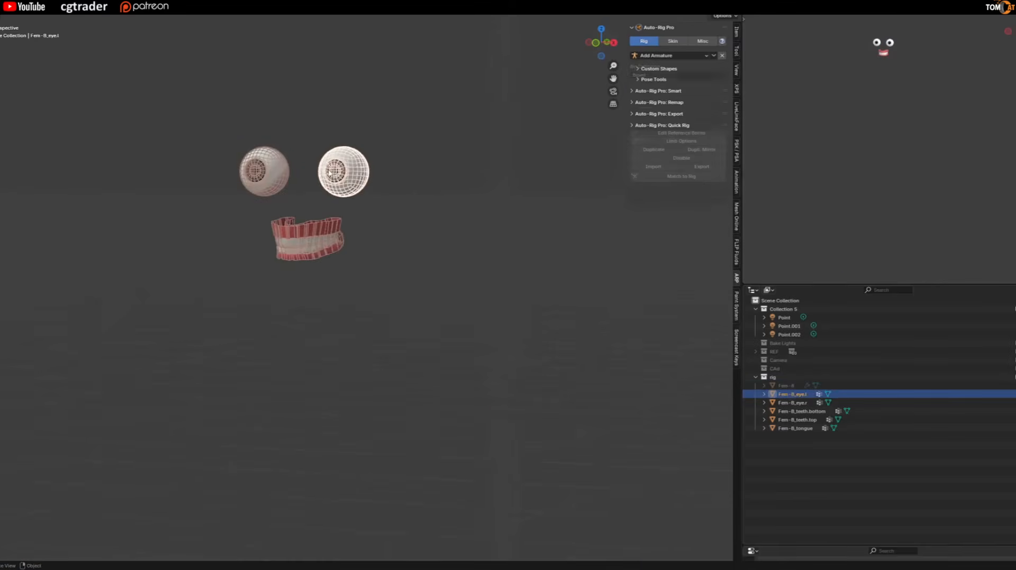
pyautogui.click(264, 171)
pyautogui.scroll(2, 264, 175)
pyautogui.click(292, 247)
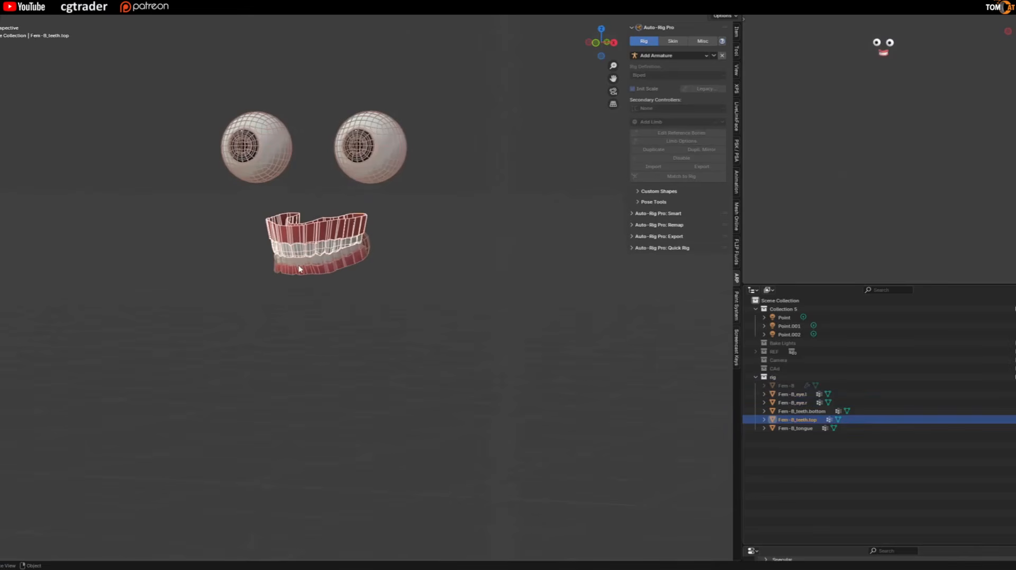
pyautogui.keyDown('shift'); pyautogui.click(292, 270); pyautogui.keyUp('shift')
pyautogui.moveTo(295, 174); pyautogui.dragTo(297, 272, button='middle')
pyautogui.click(299, 275)
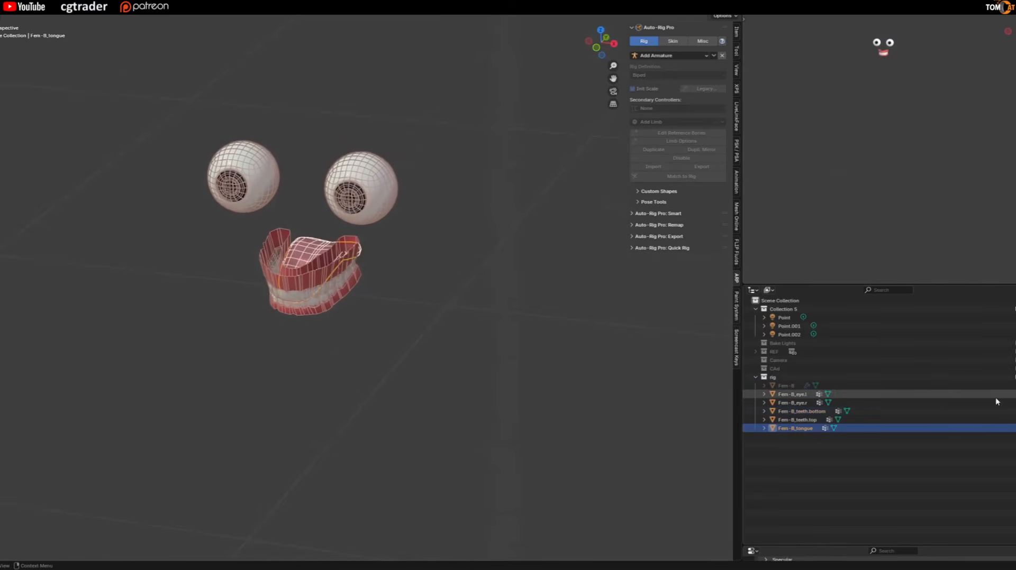
# Unhide the Fem-B body mesh and clear the selection.
pyautogui.click(1014, 386)
pyautogui.scroll(-3, 396, 299)
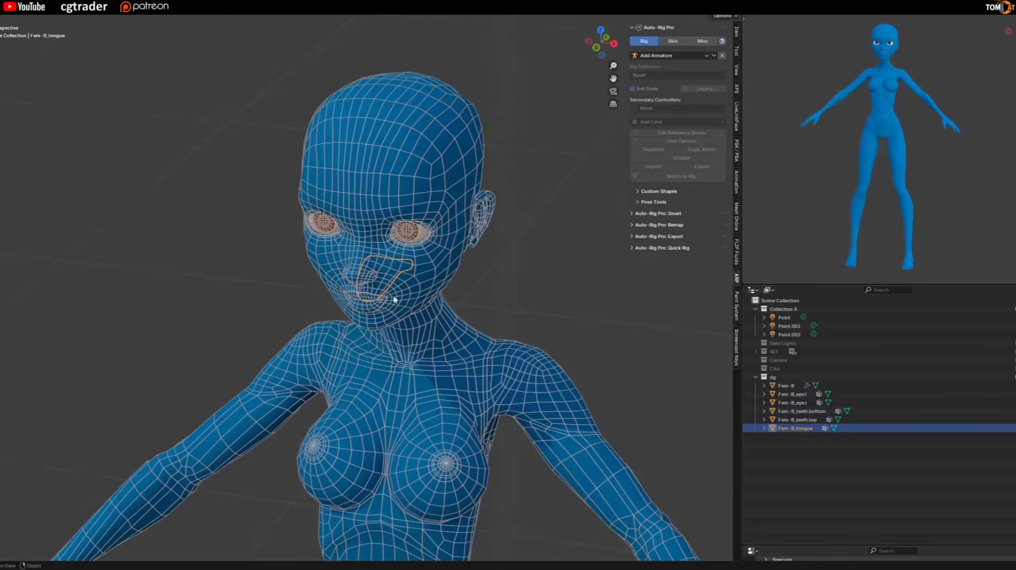
pyautogui.click(266, 288)
pyautogui.scroll(-2, 335, 274)
pyautogui.scroll(-4, 335, 274)
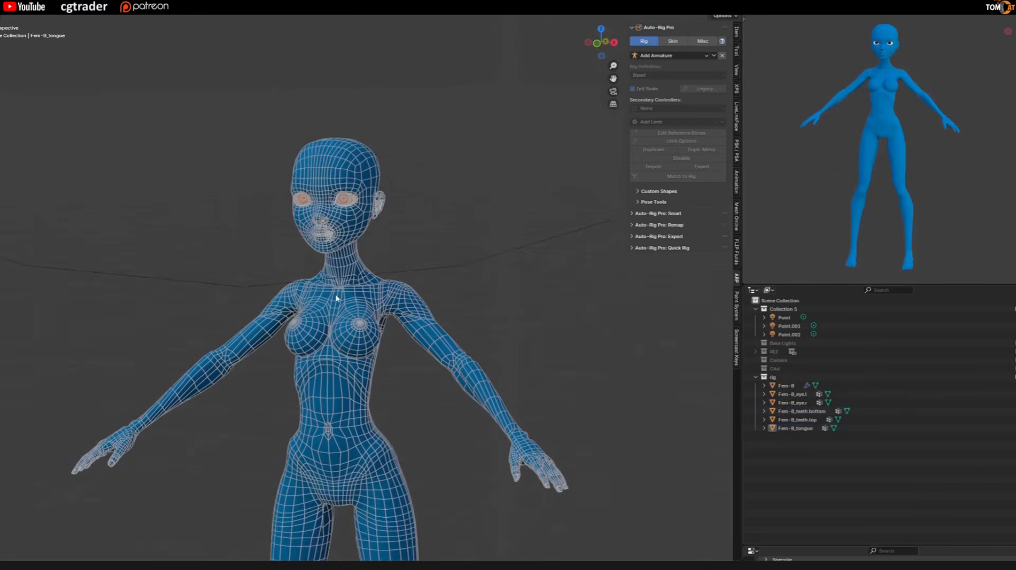
# Examine the body mesh's wireframe and arm pose from several angles, from the head down to the thighs.
pyautogui.moveTo(351, 312); pyautogui.dragTo(260, 303, button='middle')
pyautogui.scroll(2, 320, 316)
pyautogui.click(338, 292)
pyautogui.hotkey('alt', 'a')
pyautogui.scroll(1, 177, 249)
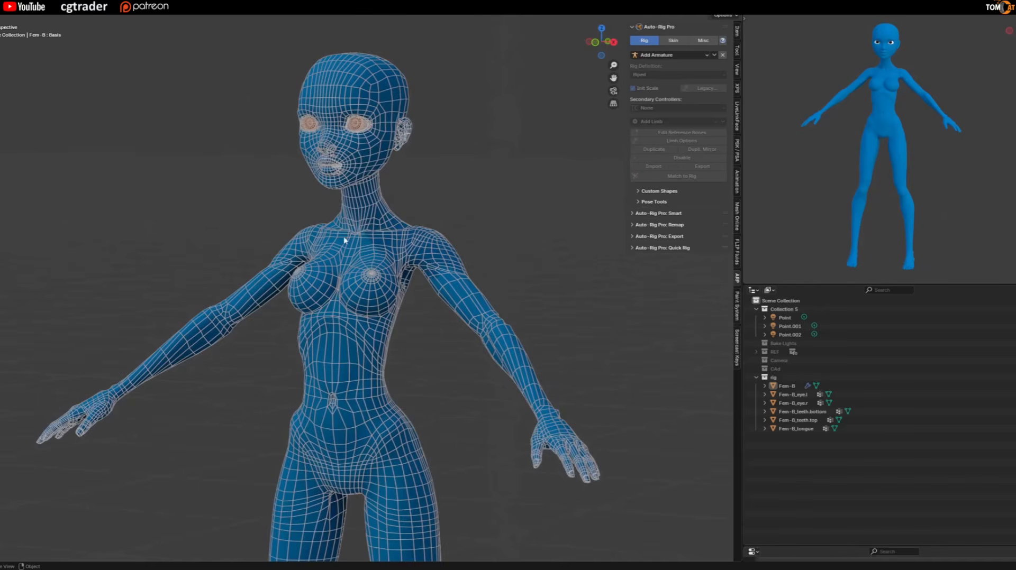
pyautogui.scroll(-2, 305, 273)
pyautogui.scroll(1, 290, 289)
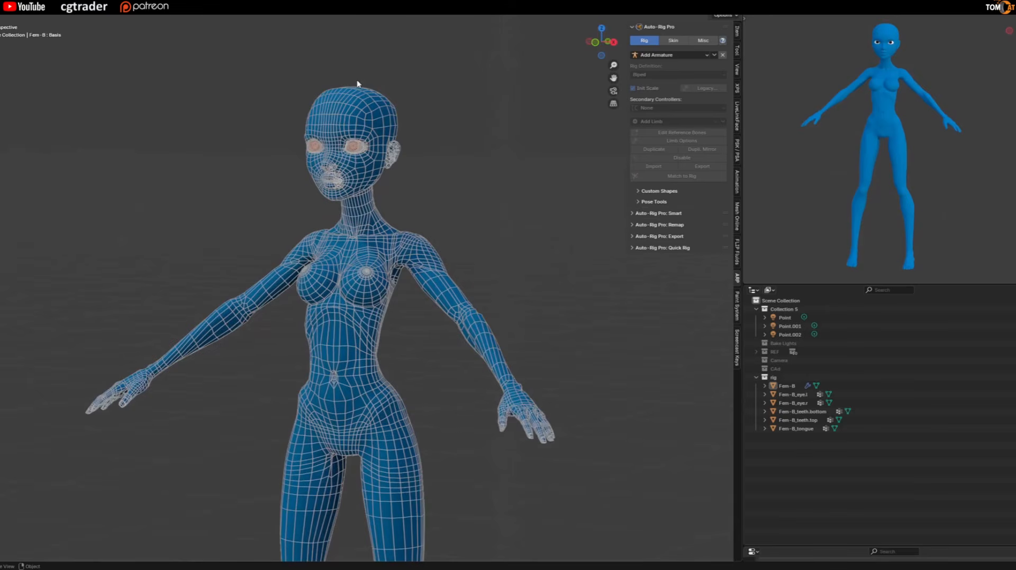
pyautogui.moveTo(330, 271); pyautogui.dragTo(335, 201, button='middle')
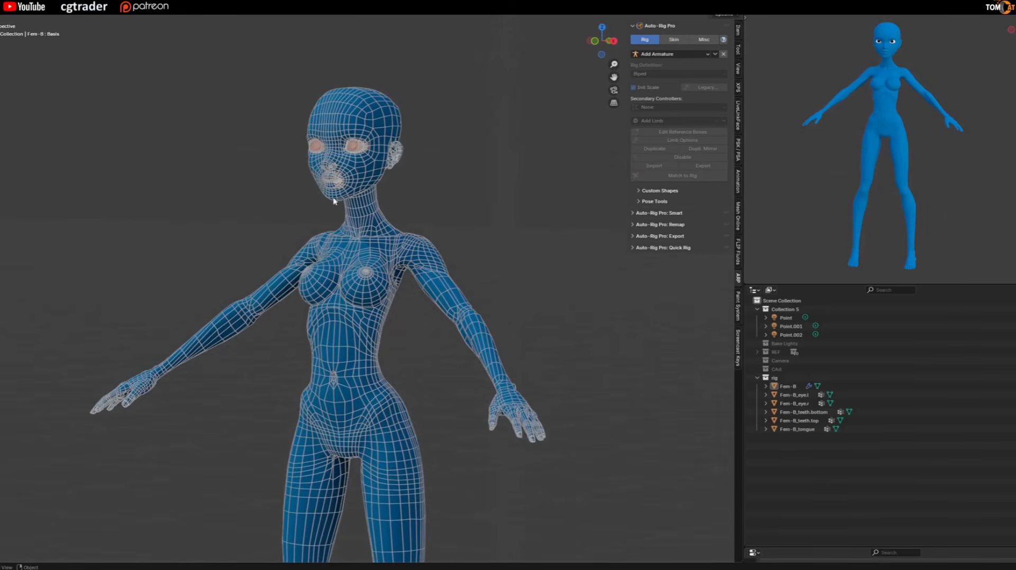
pyautogui.moveTo(217, 217); pyautogui.dragTo(359, 112, button='middle')
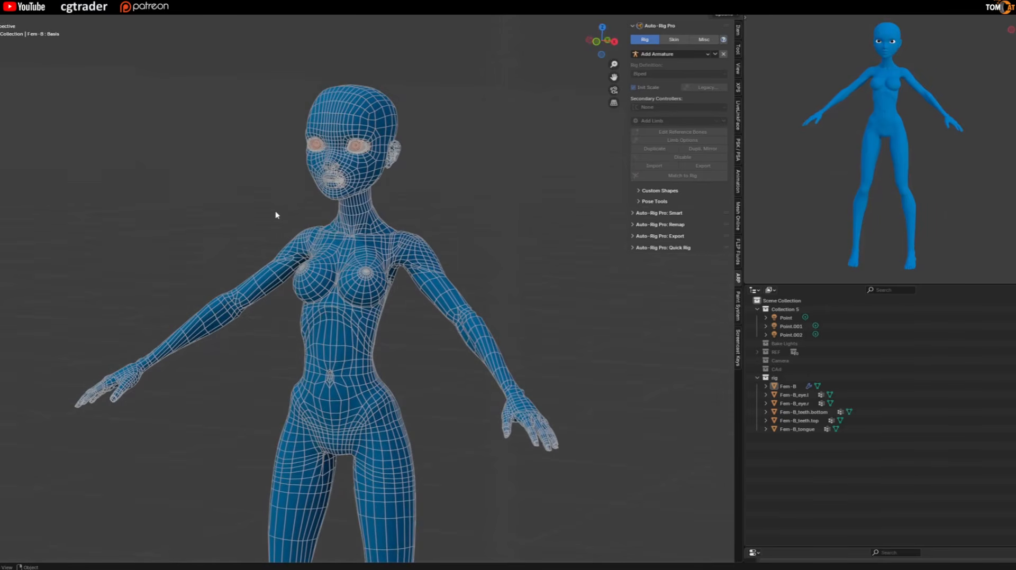
pyautogui.moveTo(275, 212); pyautogui.dragTo(356, 264, button='middle')
# Check the version of the Auto-Rig Pro add-on in its preferences entry and close the preferences.
pyautogui.scroll(1, 239, 233)
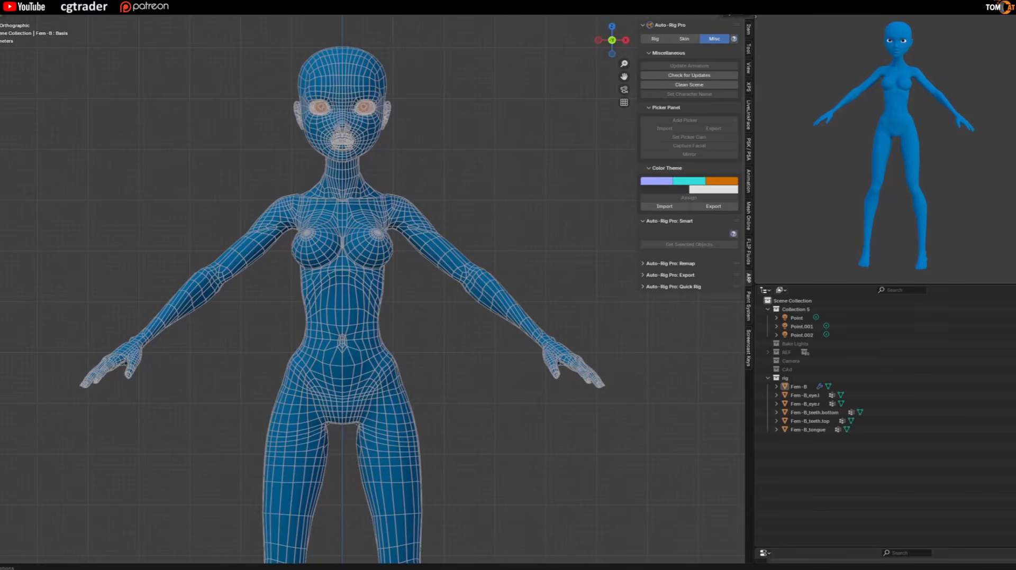
pyautogui.click(37, 62)
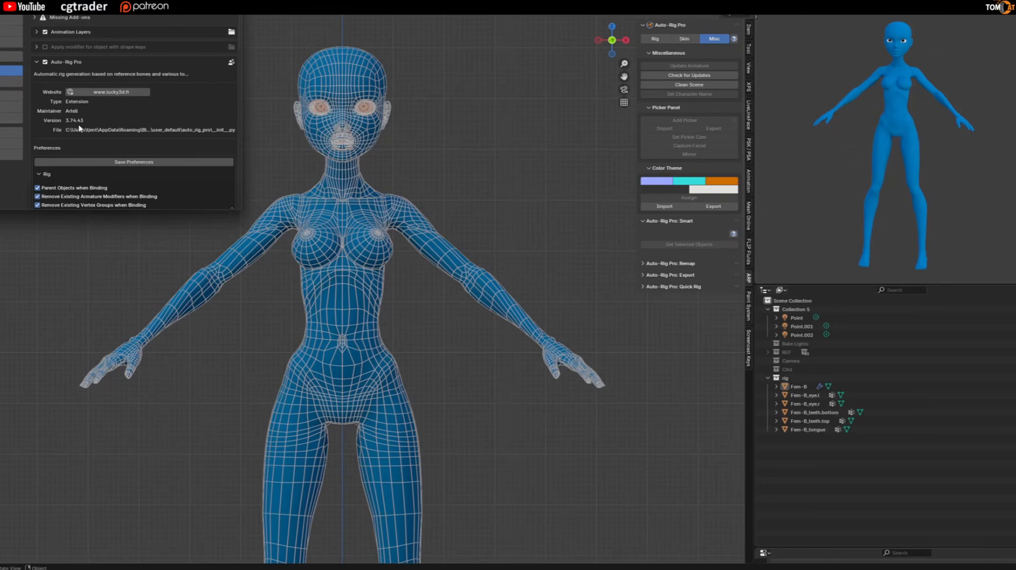
pyautogui.click(230, 3)
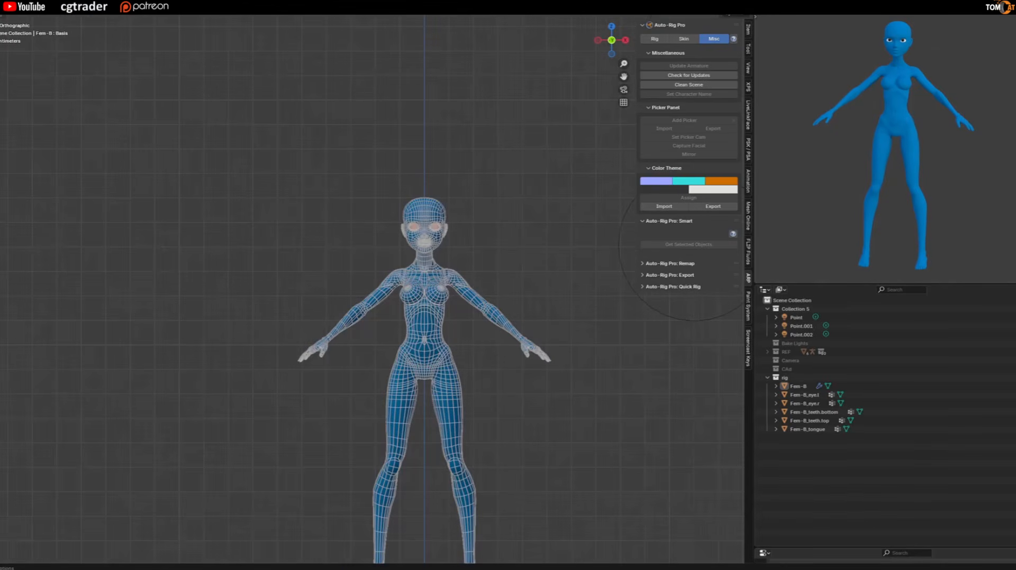
# Delete the REF collection together with its hierarchy of reference characters.
pyautogui.scroll(2, 398, 300)
pyautogui.scroll(2, 603, 252)
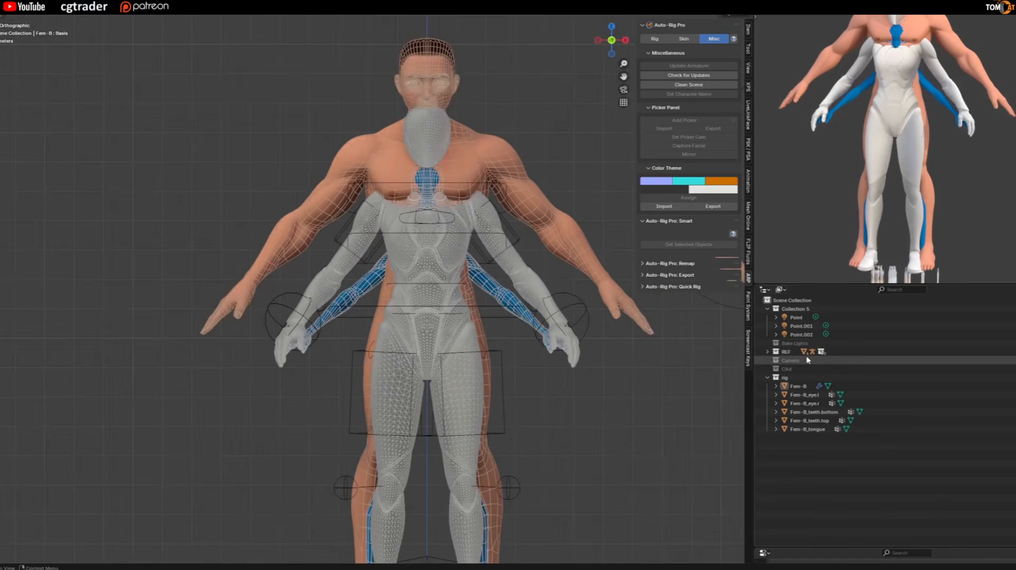
pyautogui.click(787, 352)
pyautogui.rightClick(786, 353)
pyautogui.click(786, 353)
# Delete the Bake Lights, Collection 5 and Camera collections together with their hierarchies.
pyautogui.rightClick(794, 347)
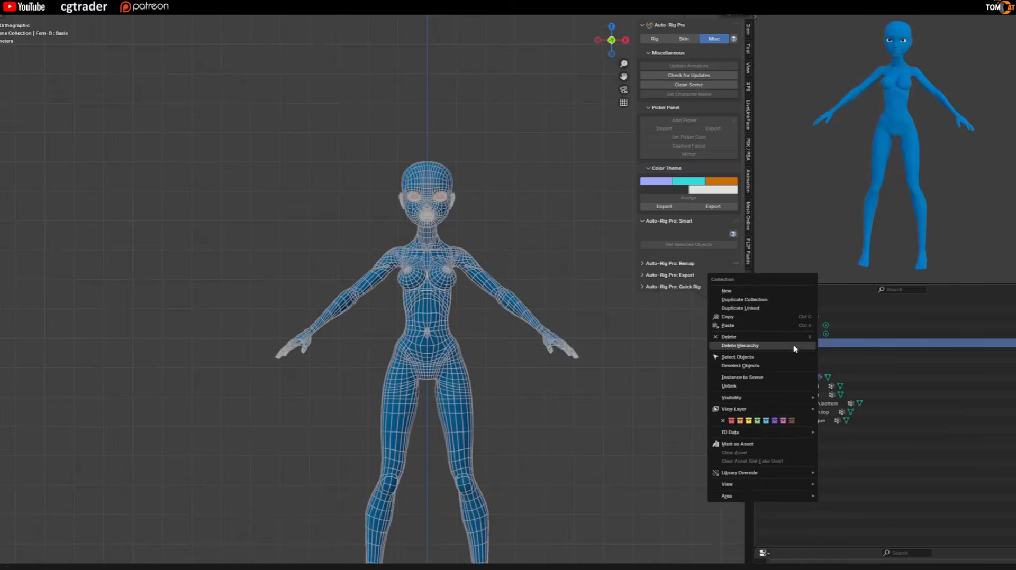
pyautogui.click(795, 347)
pyautogui.rightClick(797, 313)
pyautogui.click(791, 310)
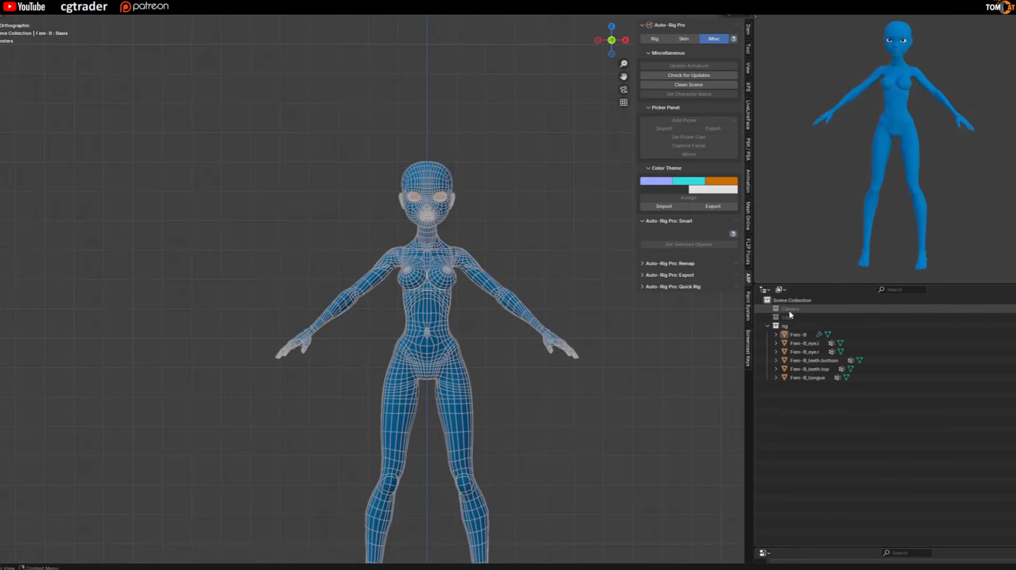
pyautogui.rightClick(791, 312)
pyautogui.click(791, 310)
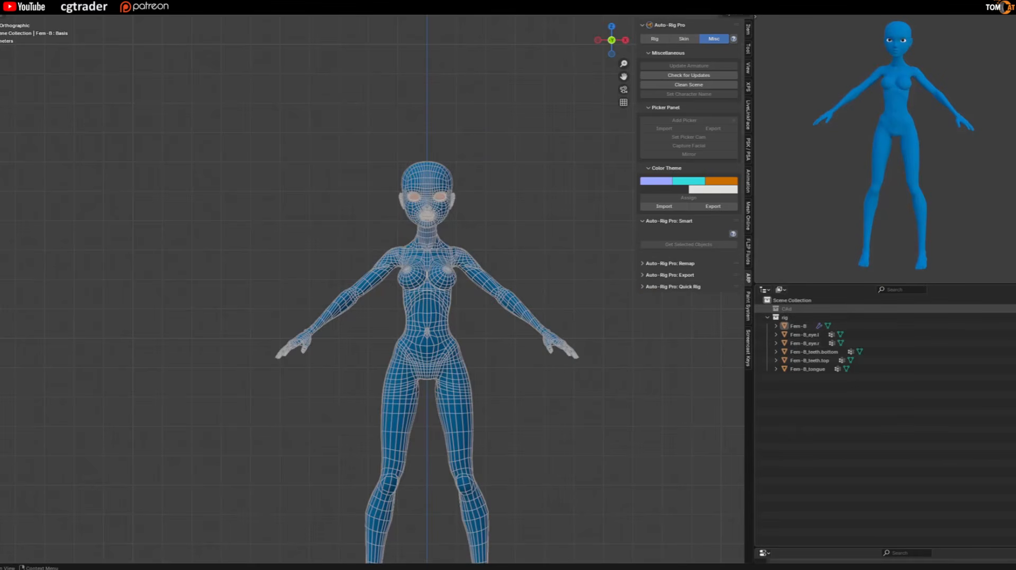
# Enable the CAd collection and delete its Head.001, ponytail hair, Eye-ref_L, Eye-ref_L.001 and demo Lashes 01-flipped.001 meshes.
pyautogui.click(1010, 309)
pyautogui.scroll(7, 450, 195)
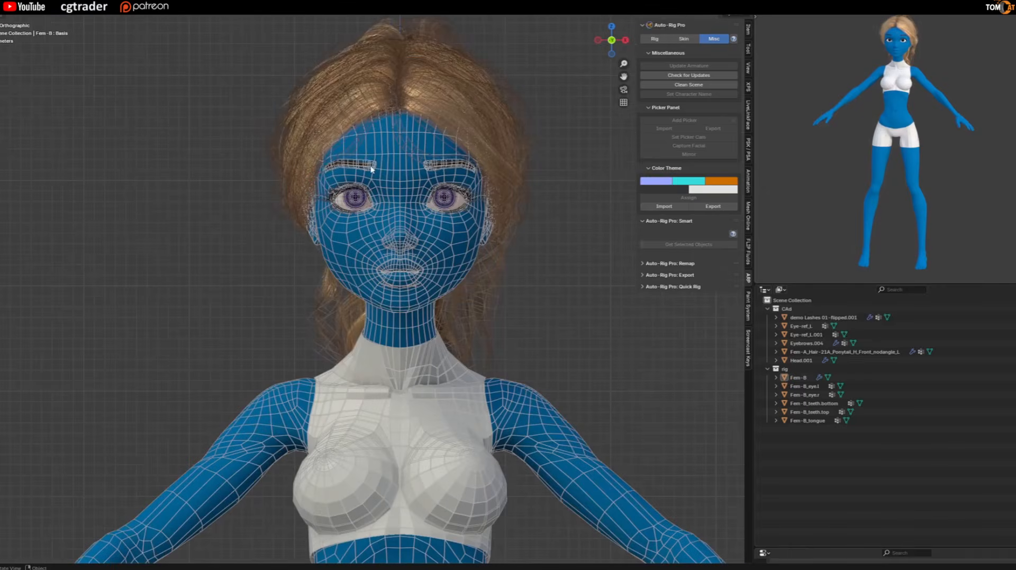
pyautogui.click(801, 361)
pyautogui.keyDown('ctrl'); pyautogui.click(810, 352); pyautogui.keyUp('ctrl')
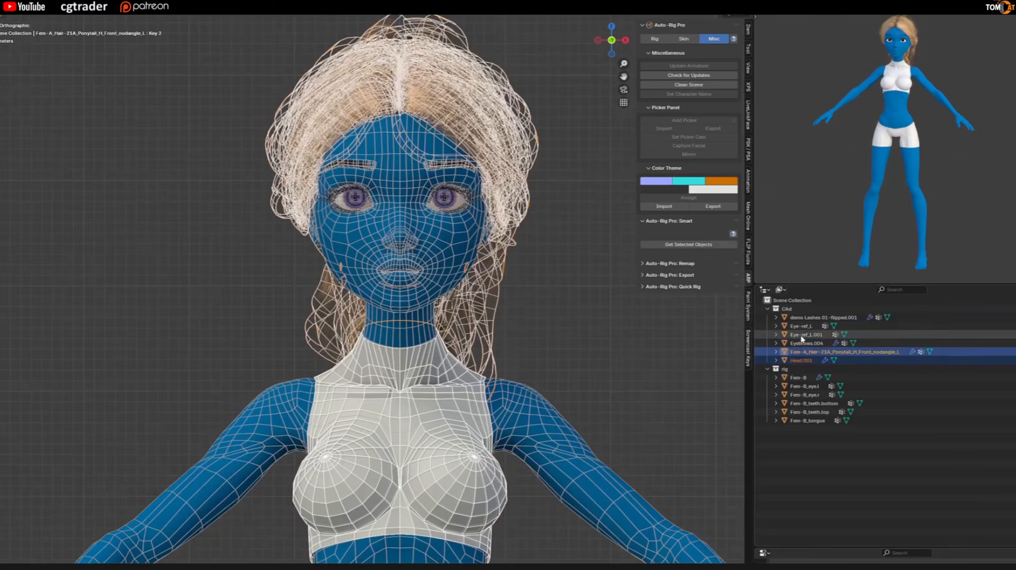
pyautogui.keyDown('ctrl'); pyautogui.click(801, 335); pyautogui.keyUp('ctrl')
pyautogui.keyDown('ctrl'); pyautogui.click(801, 326); pyautogui.keyUp('ctrl')
pyautogui.keyDown('ctrl'); pyautogui.click(798, 319); pyautogui.keyUp('ctrl')
pyautogui.moveTo(213, 99); pyautogui.dragTo(477, 263)
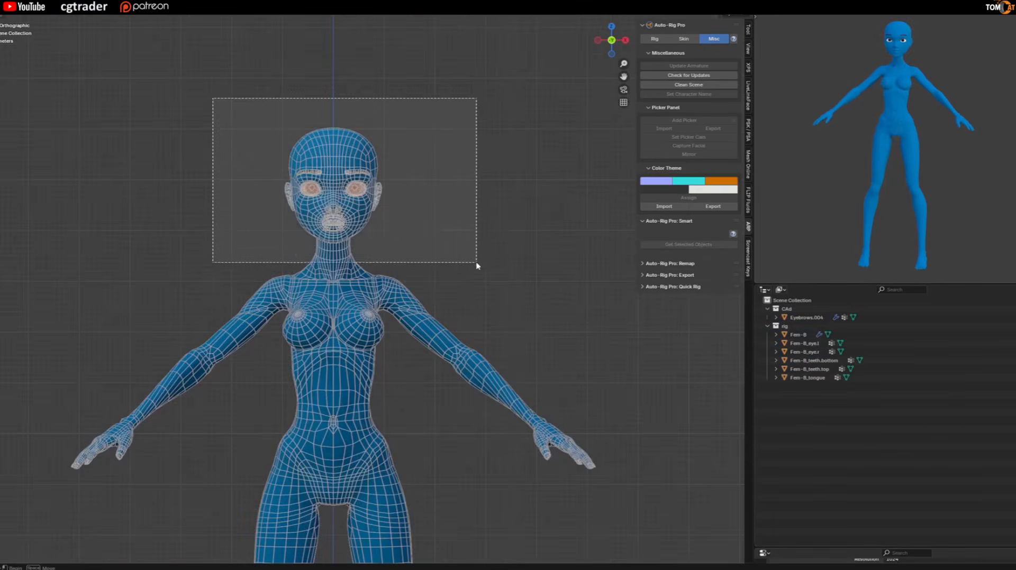
pyautogui.scroll(3, 364, 198)
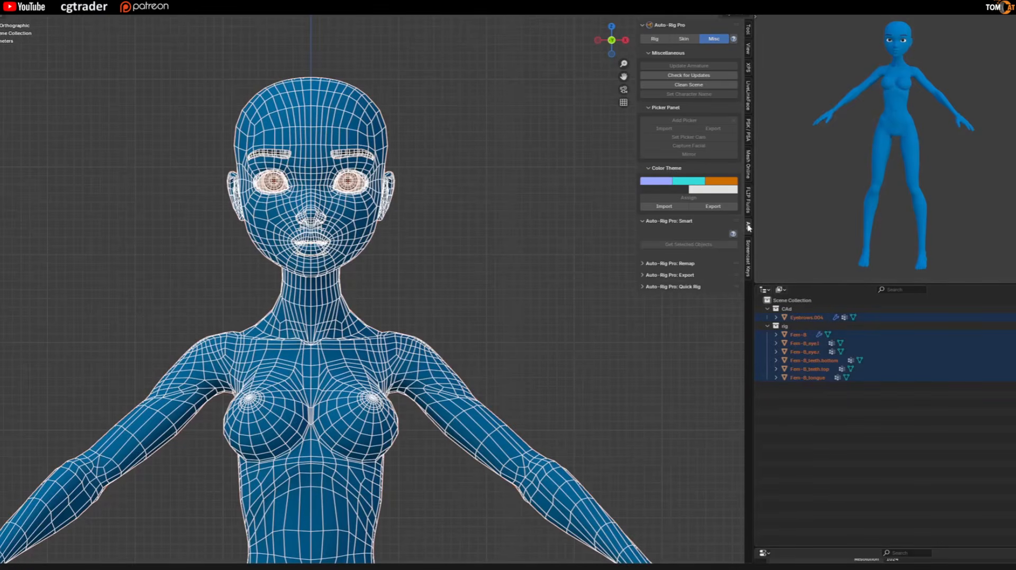
pyautogui.click(643, 245)
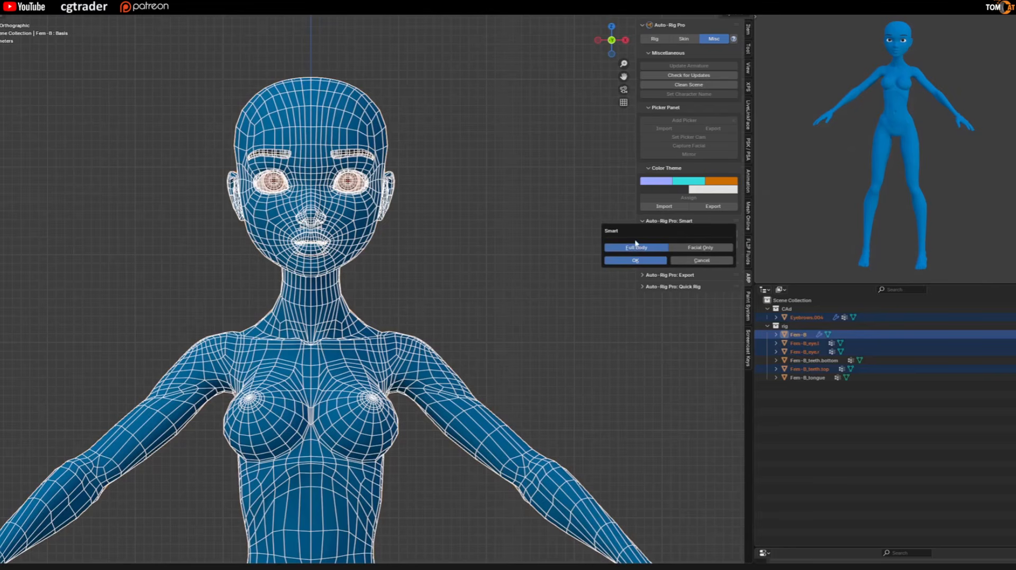
pyautogui.click(408, 178)
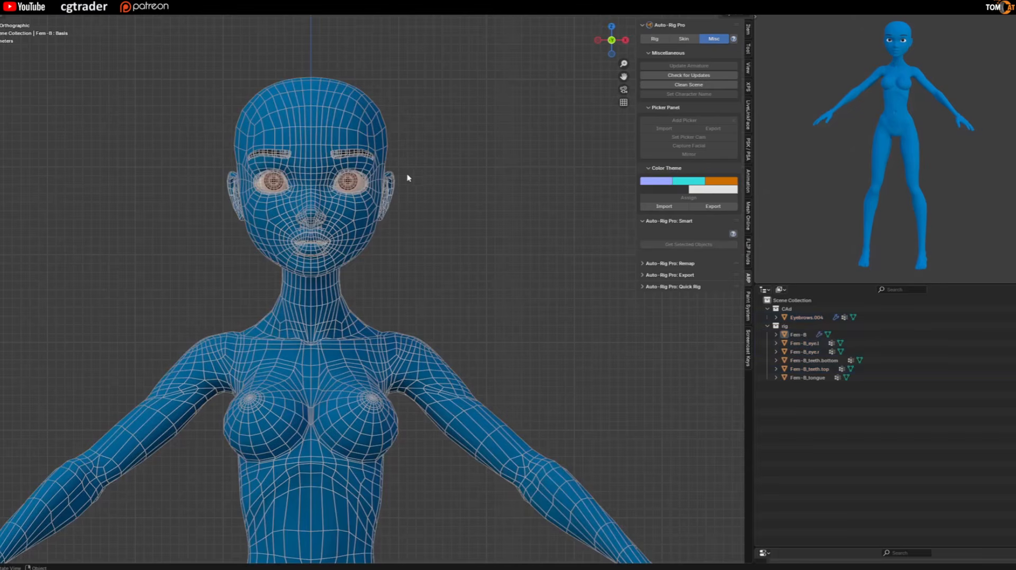
# Exclude the CAd collection holding the eyebrows from the scene view.
pyautogui.press('a')
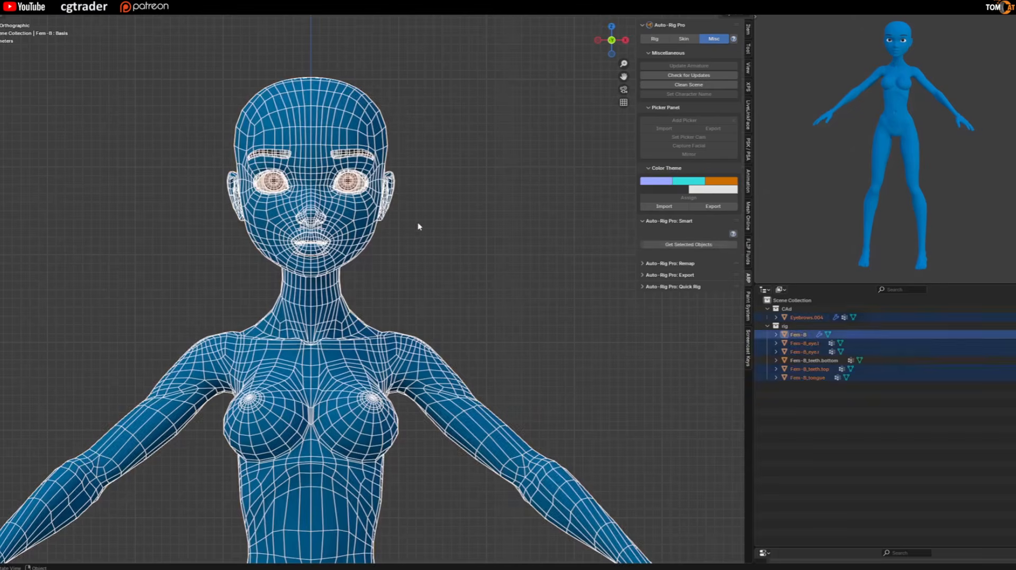
pyautogui.scroll(4, 337, 156)
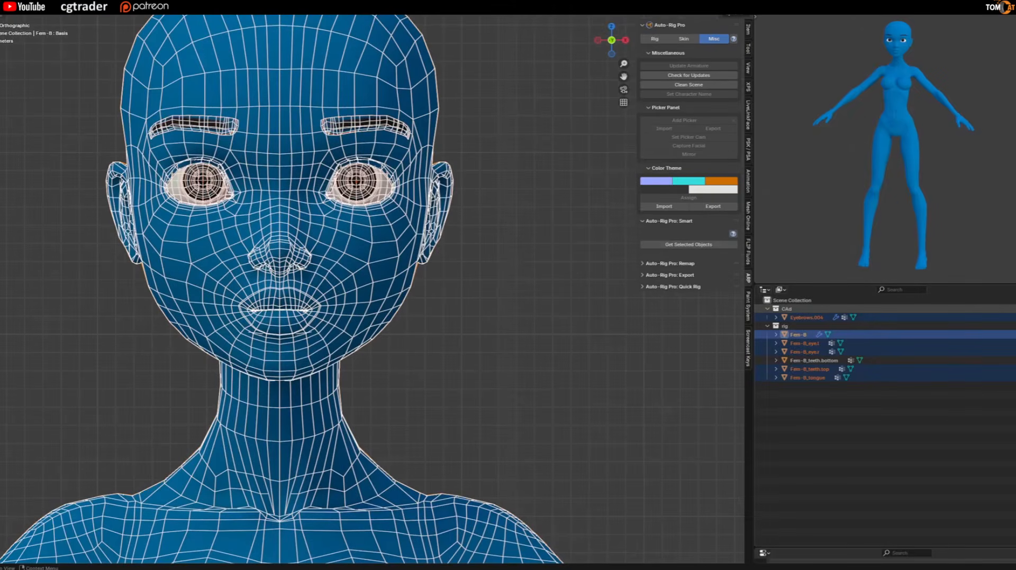
pyautogui.click(1015, 309)
# Load the body, both eyes, both teeth and the tongue meshes into Auto-Rig Pro Smart using the Full Body option.
pyautogui.click(585, 277)
pyautogui.moveTo(552, 301); pyautogui.dragTo(112, 104)
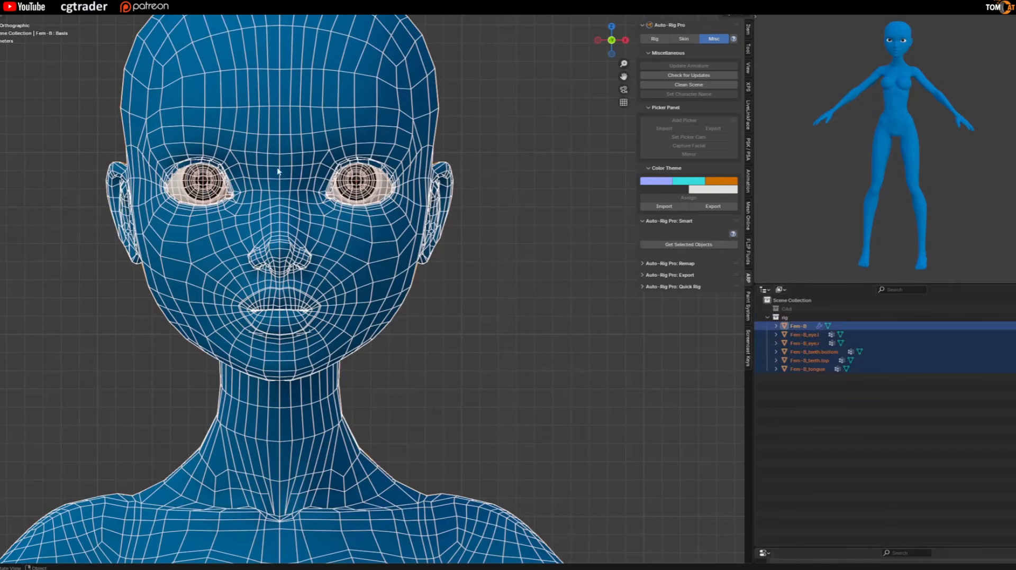
pyautogui.click(671, 245)
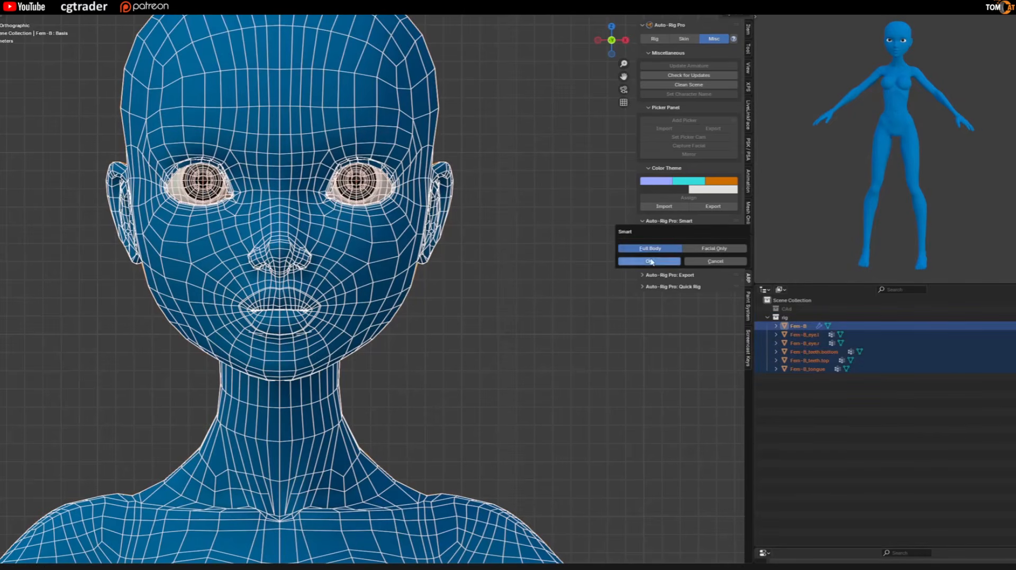
pyautogui.click(649, 261)
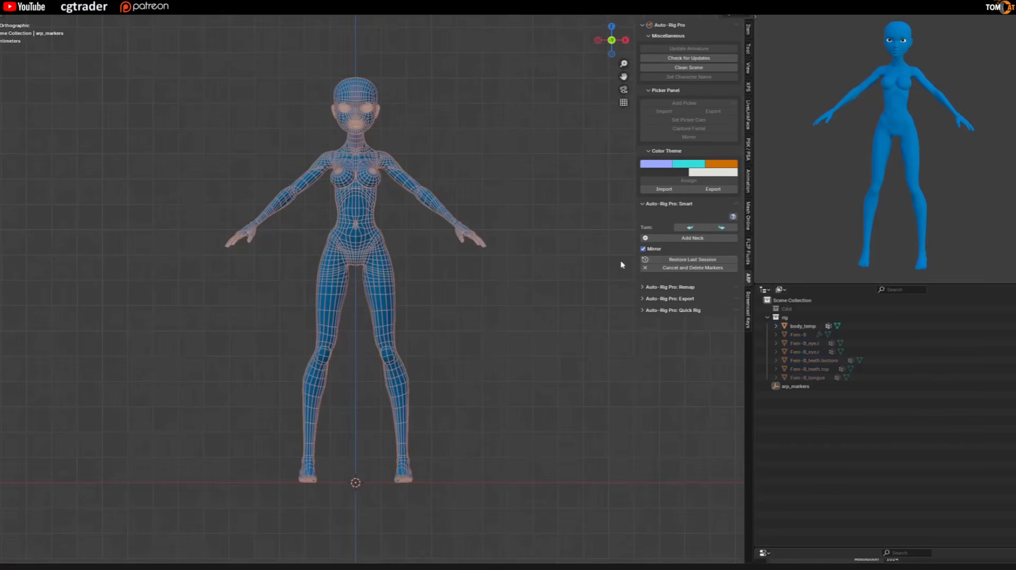
# Add Auto-Rig Pro Smart markers at the base of the neck, on the chin and on both shoulders with mirroring.
pyautogui.scroll(5, 366, 87)
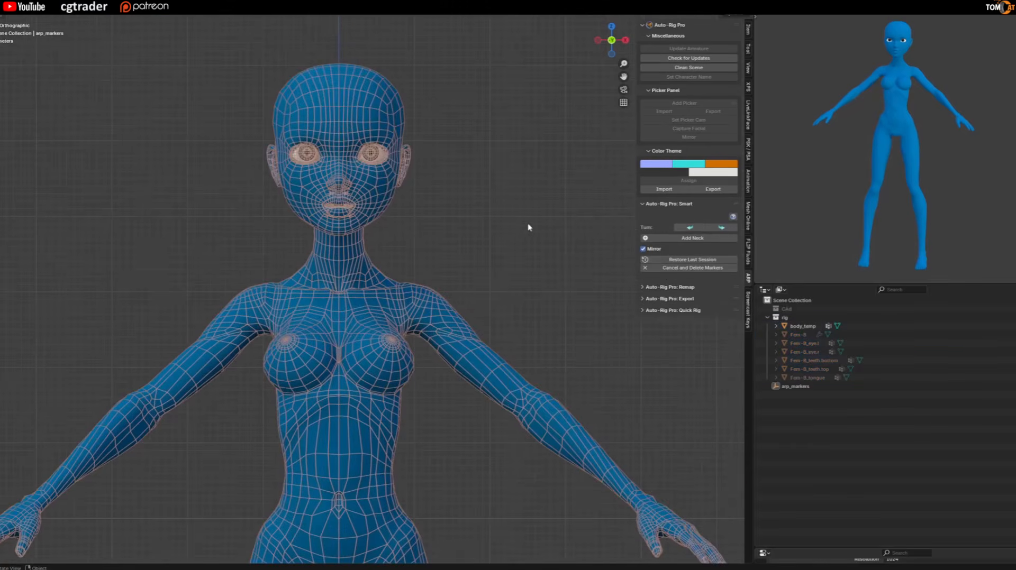
pyautogui.click(682, 240)
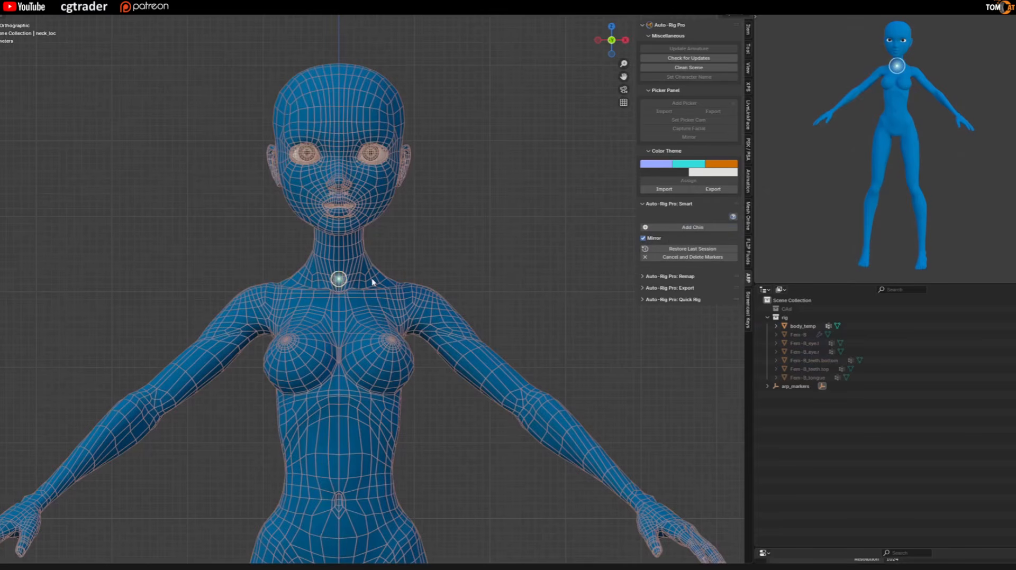
pyautogui.click(664, 229)
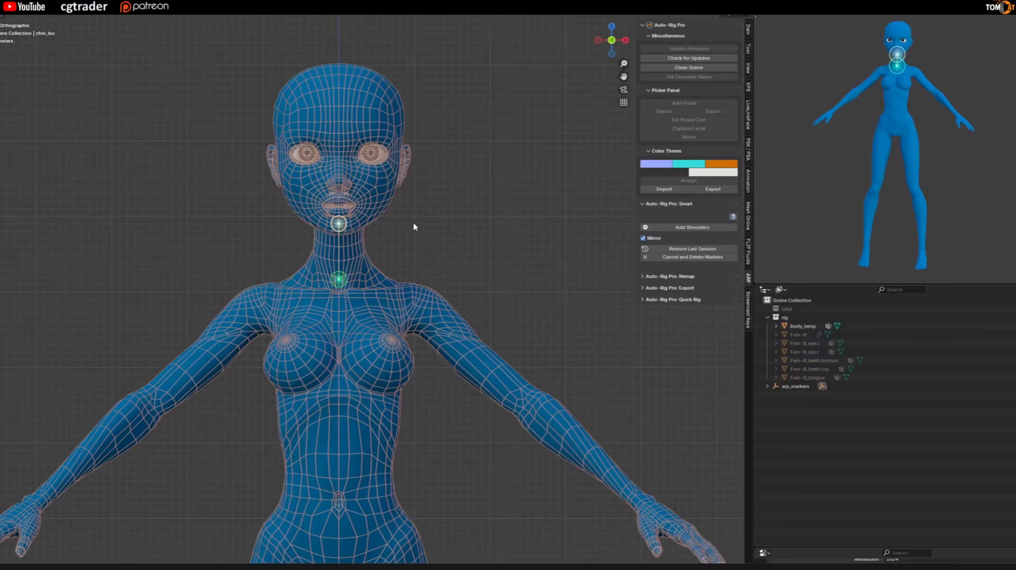
pyautogui.click(688, 228)
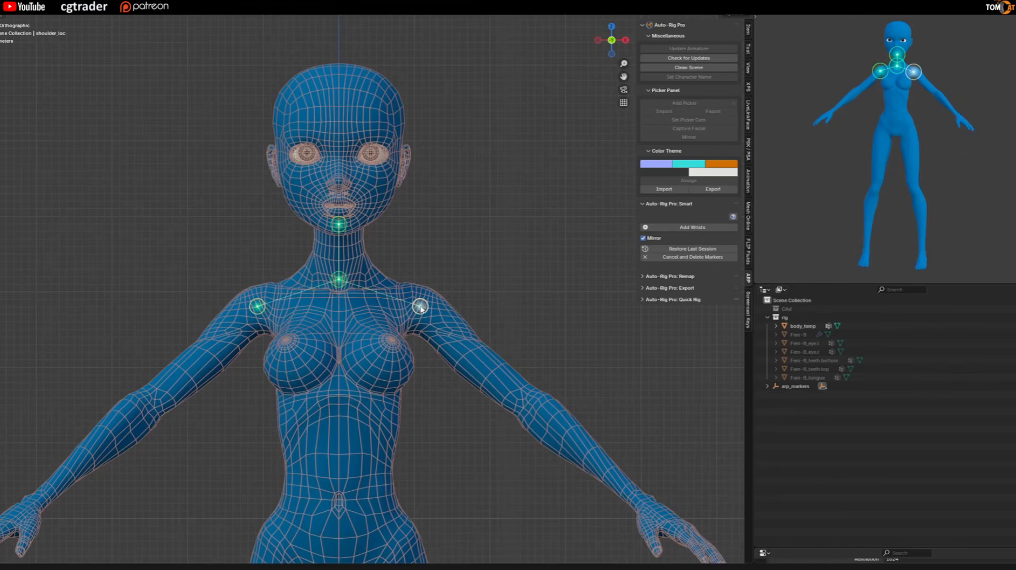
pyautogui.scroll(-6, 385, 237)
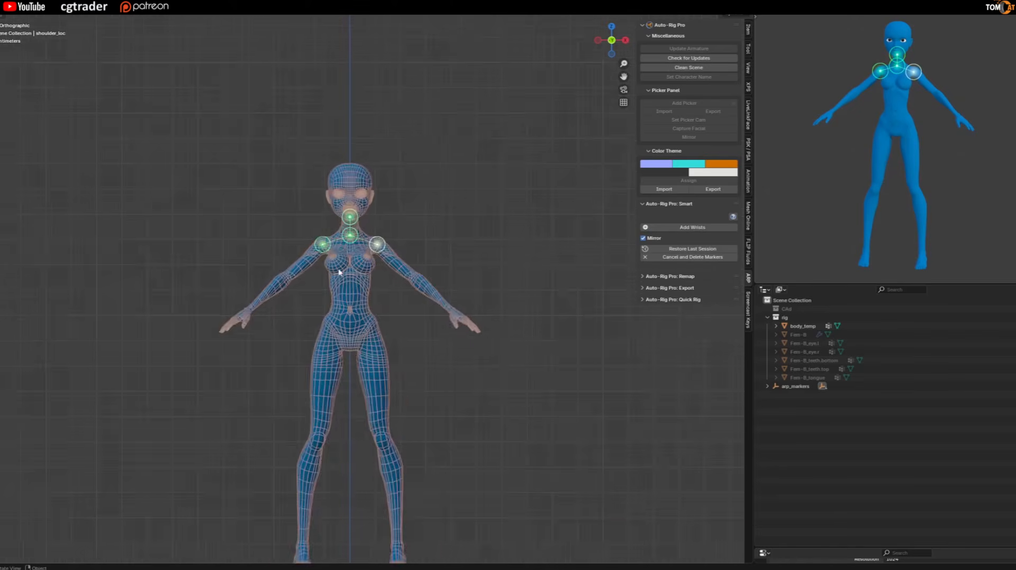
# Add mirrored Auto-Rig Pro Smart markers on both wrists.
pyautogui.scroll(-1, 390, 396)
pyautogui.scroll(3, 369, 456)
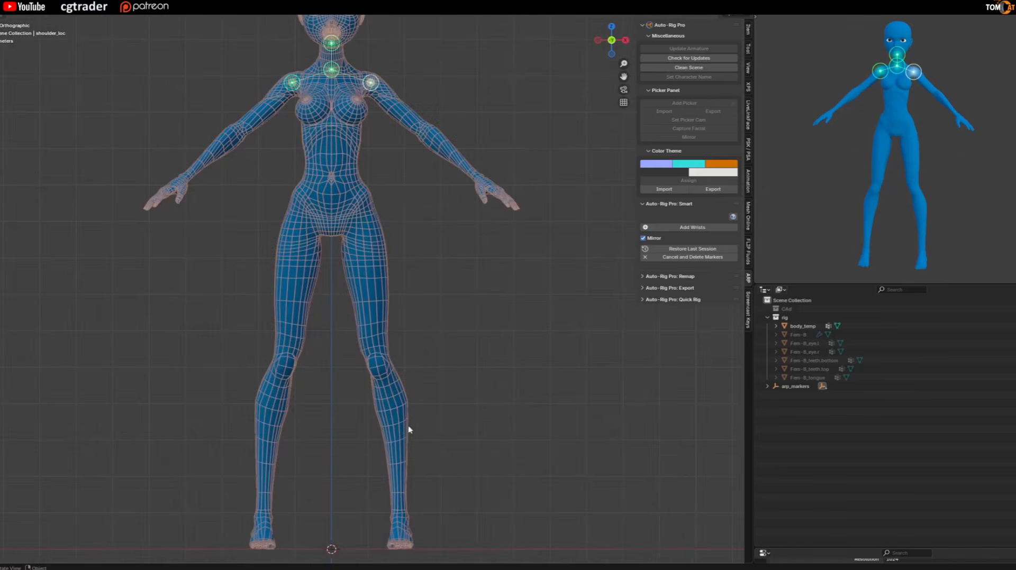
pyautogui.click(681, 229)
pyautogui.click(477, 180)
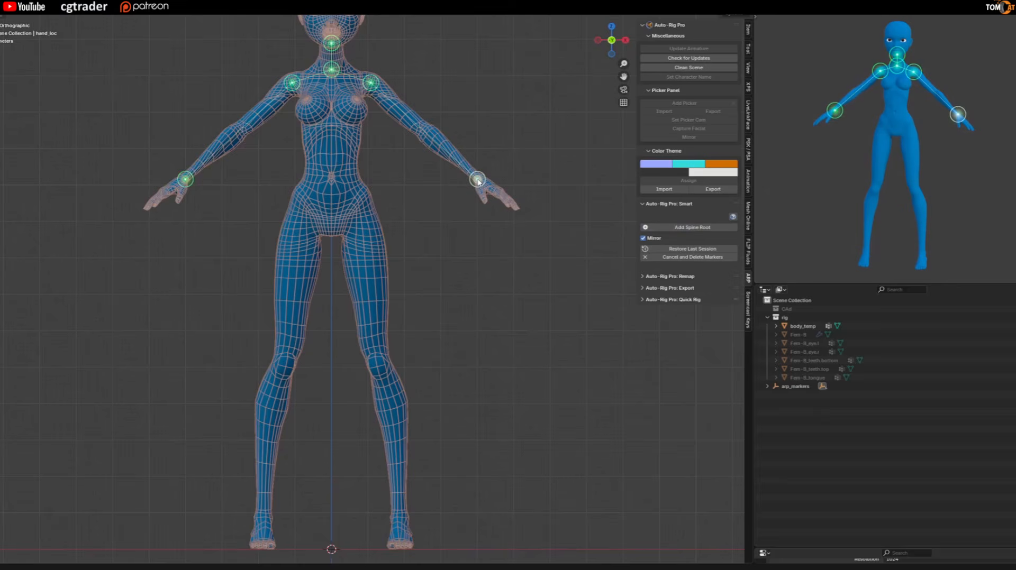
# Add the spine root marker at the centre of the pelvis and mirrored ankle markers on both legs.
pyautogui.scroll(4, 324, 186)
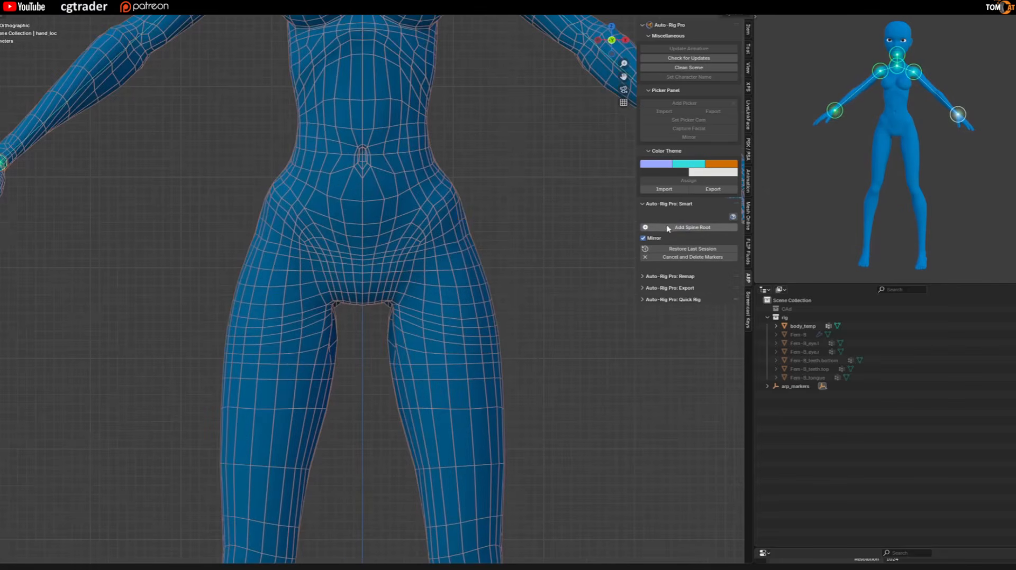
pyautogui.click(684, 232)
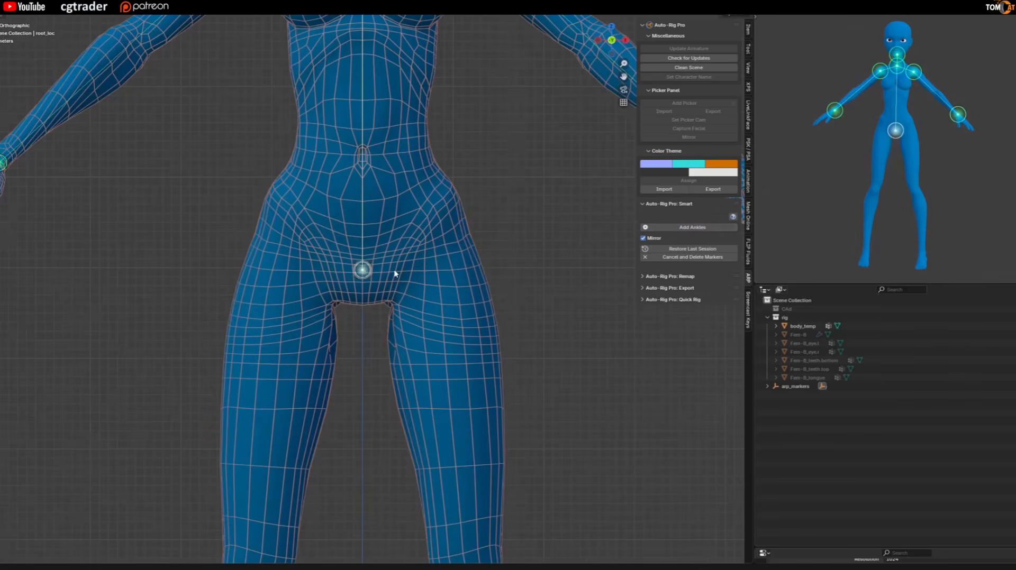
pyautogui.click(372, 279)
pyautogui.scroll(-8, 314, 214)
pyautogui.scroll(8, 381, 459)
pyautogui.click(668, 228)
pyautogui.click(367, 305)
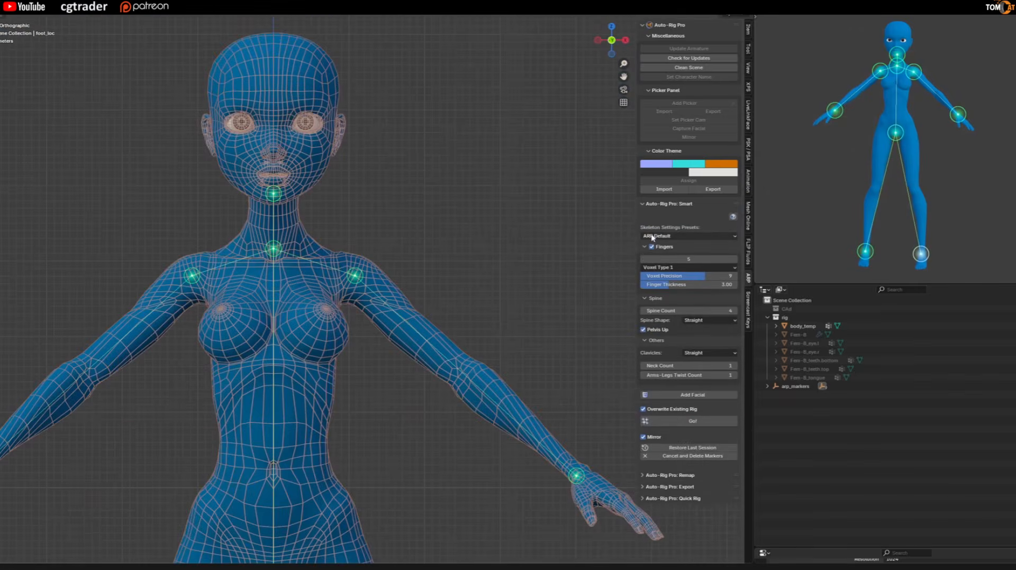
# Choose a skeleton settings preset and add the facial marker setup to the head.
pyautogui.click(658, 237)
pyautogui.click(658, 266)
pyautogui.click(698, 320)
pyautogui.click(671, 396)
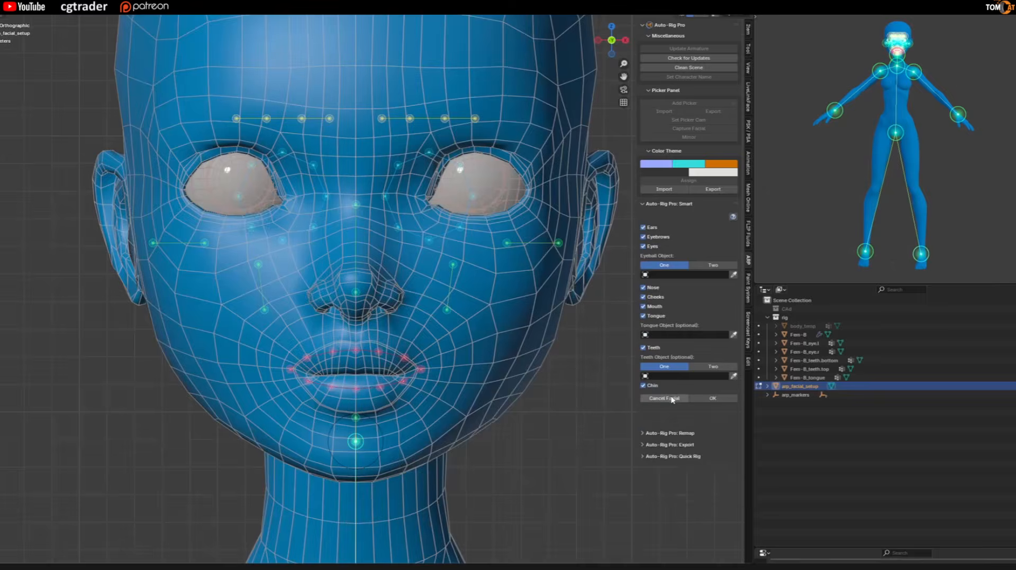
# Move the ring of eyelid markers onto the eye and scale it vertically to fit the eye opening.
pyautogui.moveTo(339, 104); pyautogui.dragTo(498, 249)
pyautogui.keyDown('shift'); pyautogui.moveTo(312, 161); pyautogui.dragTo(242, 226, button='middle'); pyautogui.keyUp('shift')
pyautogui.press('g')
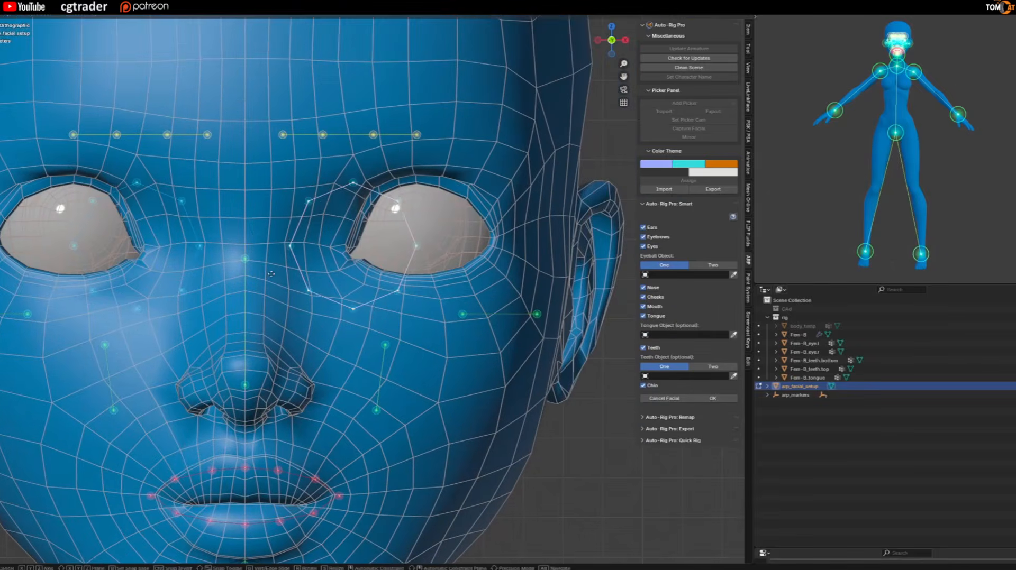
pyautogui.click(310, 213)
pyautogui.press('s')
pyautogui.press('z')
pyautogui.click(324, 216)
# Move the outer and inner eye-corner markers onto the corners of the eyelids.
pyautogui.click(486, 234)
pyautogui.press('g')
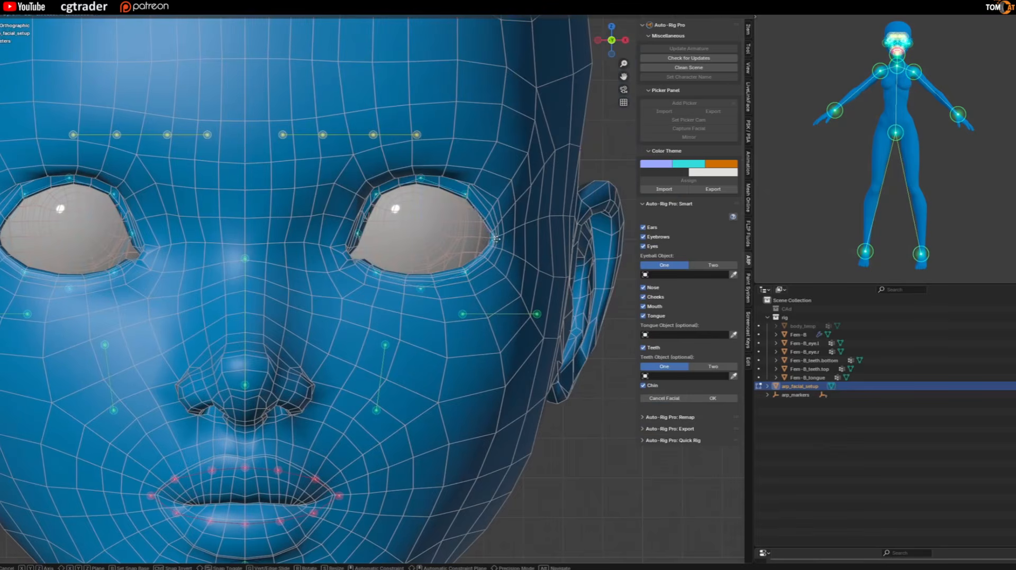
pyautogui.click(498, 240)
pyautogui.click(353, 245)
pyautogui.press('g')
pyautogui.click(342, 265)
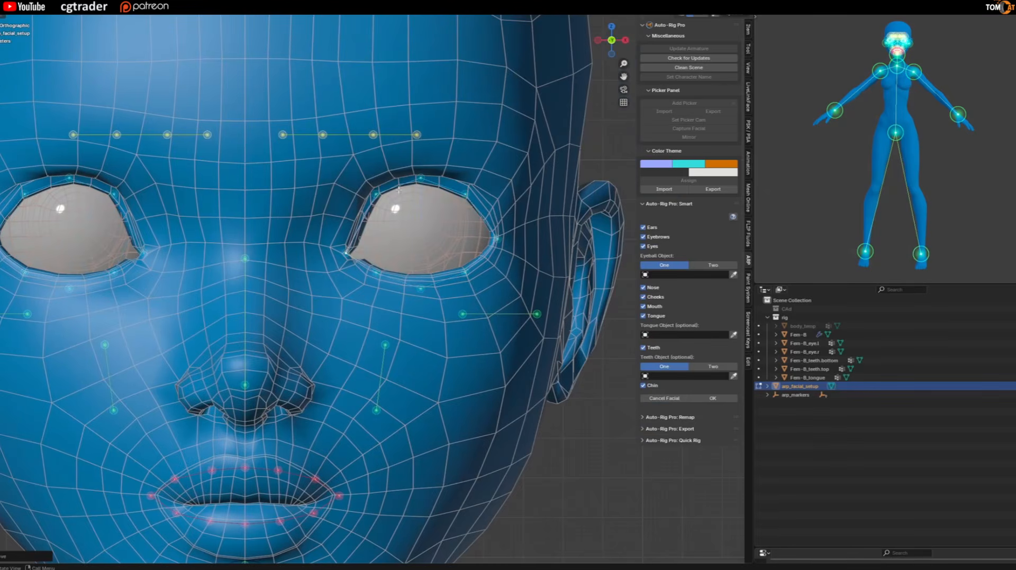
# Align the eyelid markers and raise the middle lower-lid marker vertically onto the lid edge.
pyautogui.moveTo(405, 168)
pyautogui.mouseDown()
pyautogui.moveTo(418, 188)
pyautogui.moveTo(440, 306)
pyautogui.mouseUp()
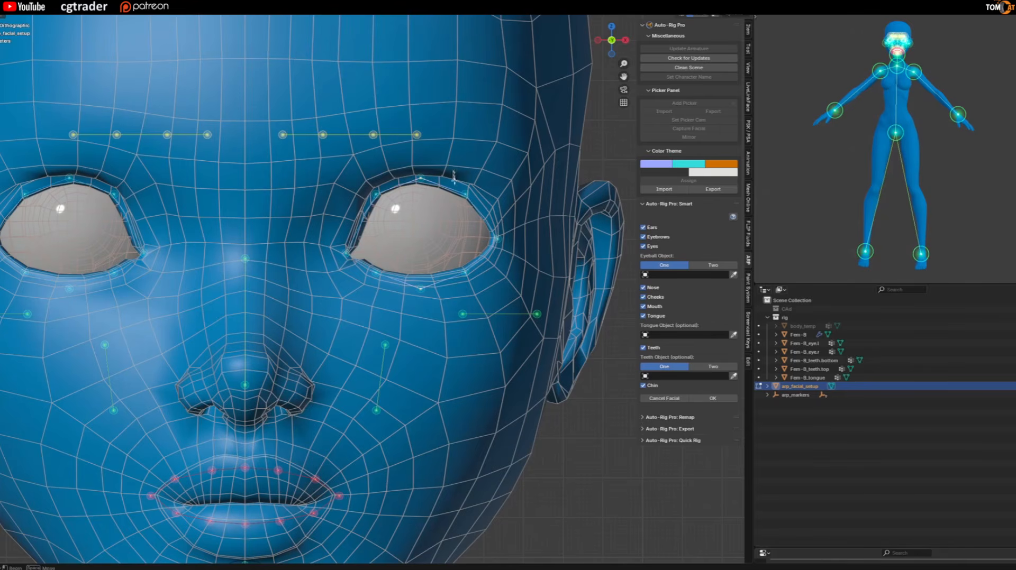
pyautogui.moveTo(454, 180); pyautogui.dragTo(478, 290)
pyautogui.moveTo(363, 178); pyautogui.dragTo(385, 303)
pyautogui.press('g')
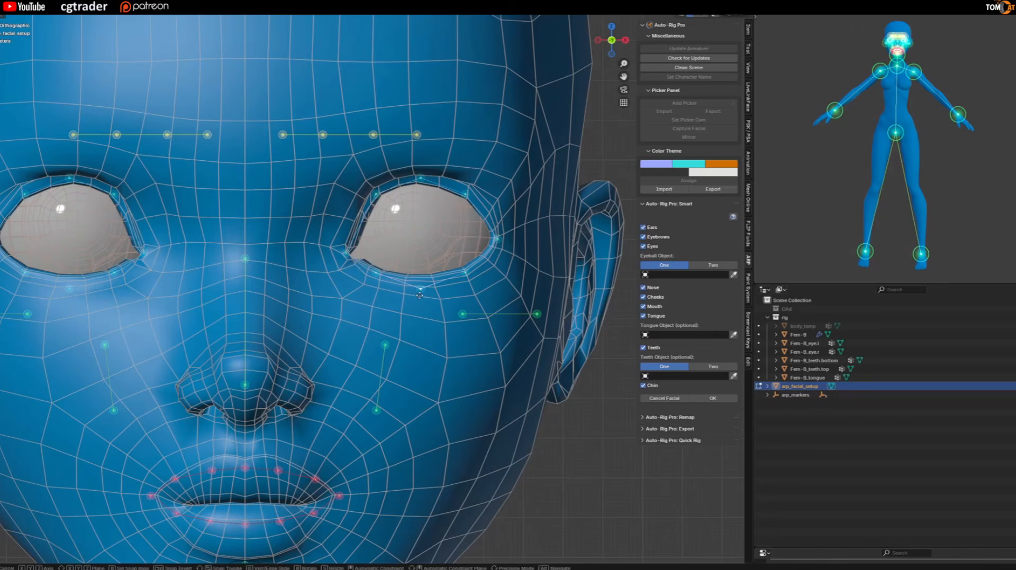
pyautogui.press('z')
pyautogui.click(419, 290)
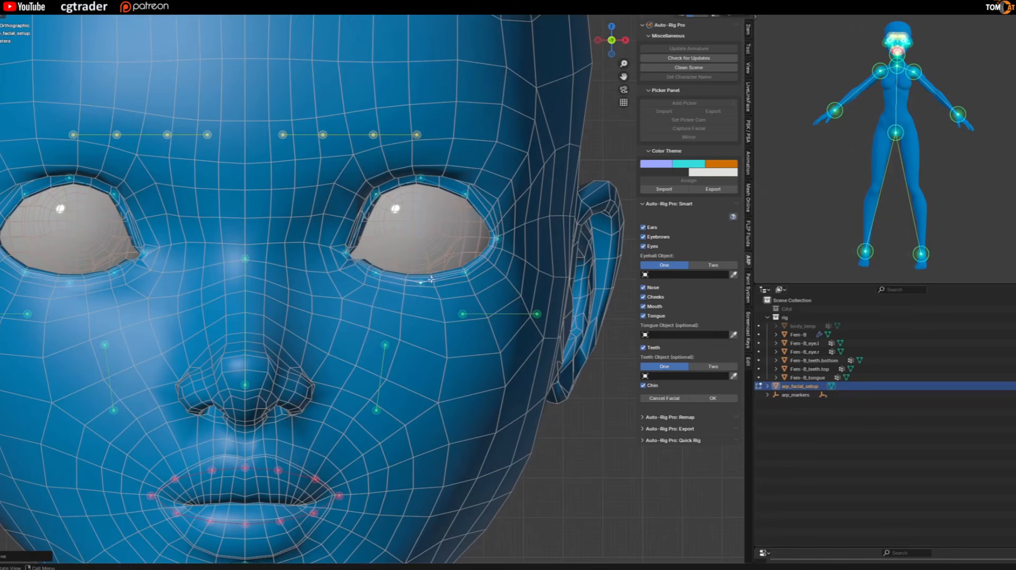
pyautogui.scroll(5, 415, 291)
pyautogui.press('g')
pyautogui.press('z')
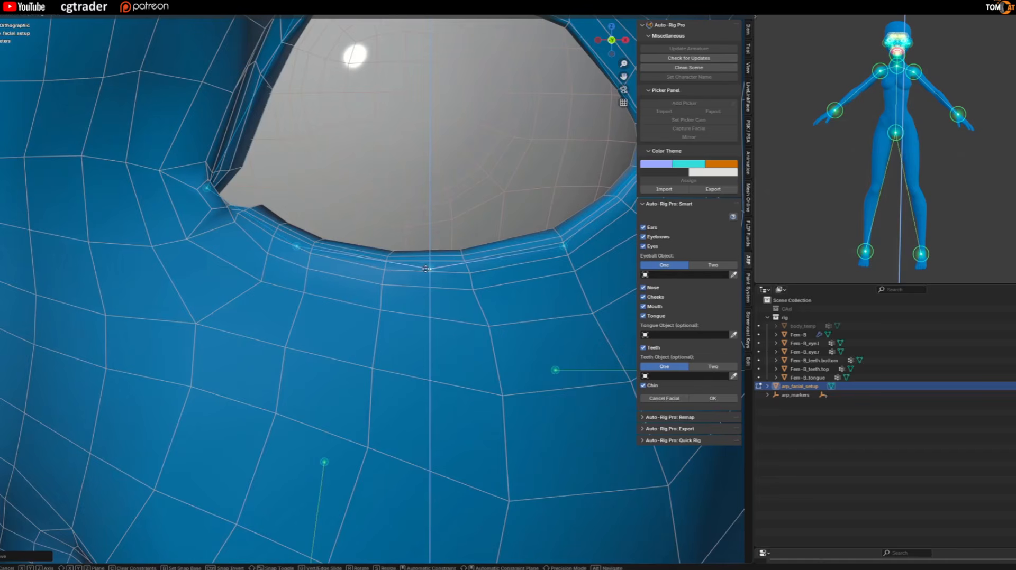
pyautogui.click(428, 269)
# Move the two ear markers onto the upper and lower part of the ear.
pyautogui.scroll(-5, 416, 295)
pyautogui.moveTo(520, 301); pyautogui.dragTo(581, 243)
pyautogui.moveTo(460, 302); pyautogui.dragTo(559, 307)
# Shift the two cheek markers outward and upward, and lower the nose bridge marker to just above the nose tip.
pyautogui.moveTo(395, 328); pyautogui.dragTo(457, 322)
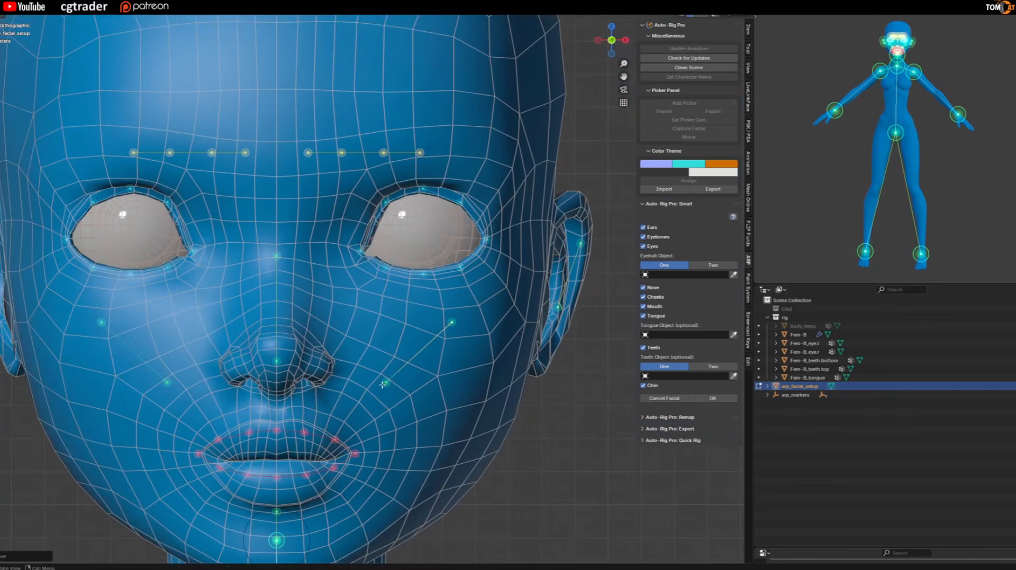
pyautogui.moveTo(384, 385); pyautogui.dragTo(405, 367)
pyautogui.moveTo(277, 262); pyautogui.dragTo(277, 321)
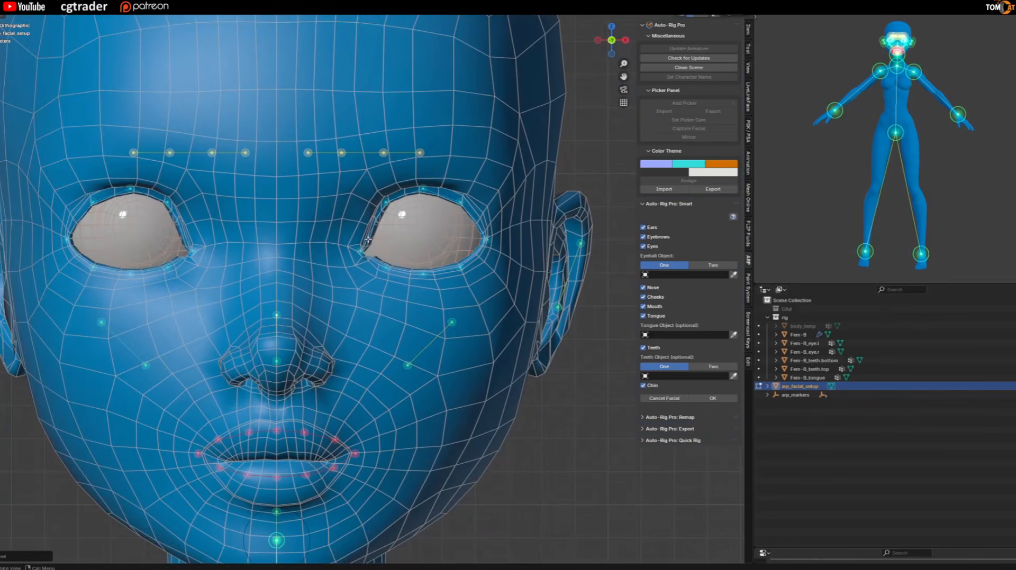
# Temporarily enable the CAd collection and place the four eyebrow markers along the eyebrow mesh from outer to inner end.
pyautogui.click(995, 309)
pyautogui.keyDown('shift'); pyautogui.moveTo(423, 154); pyautogui.dragTo(394, 194, button='middle'); pyautogui.keyUp('shift')
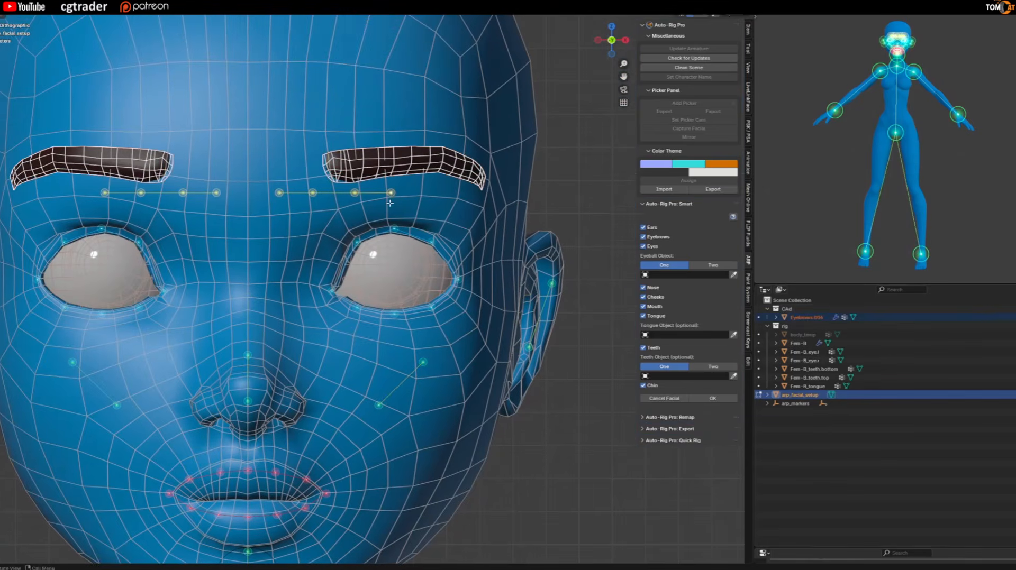
pyautogui.moveTo(391, 193); pyautogui.dragTo(483, 181)
pyautogui.moveTo(355, 193); pyautogui.dragTo(437, 159)
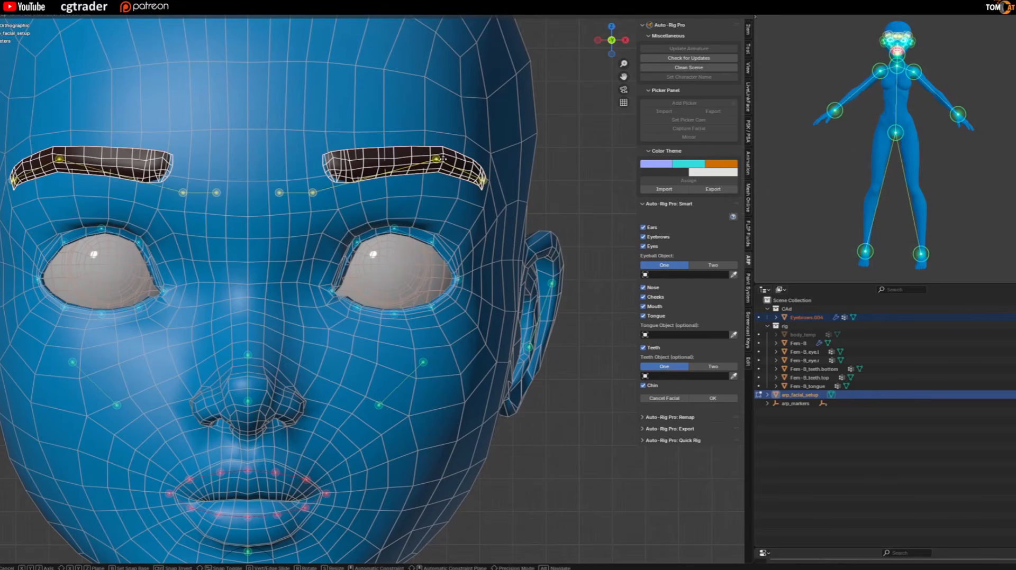
pyautogui.moveTo(313, 193); pyautogui.dragTo(384, 159)
pyautogui.moveTo(281, 193); pyautogui.dragTo(317, 167)
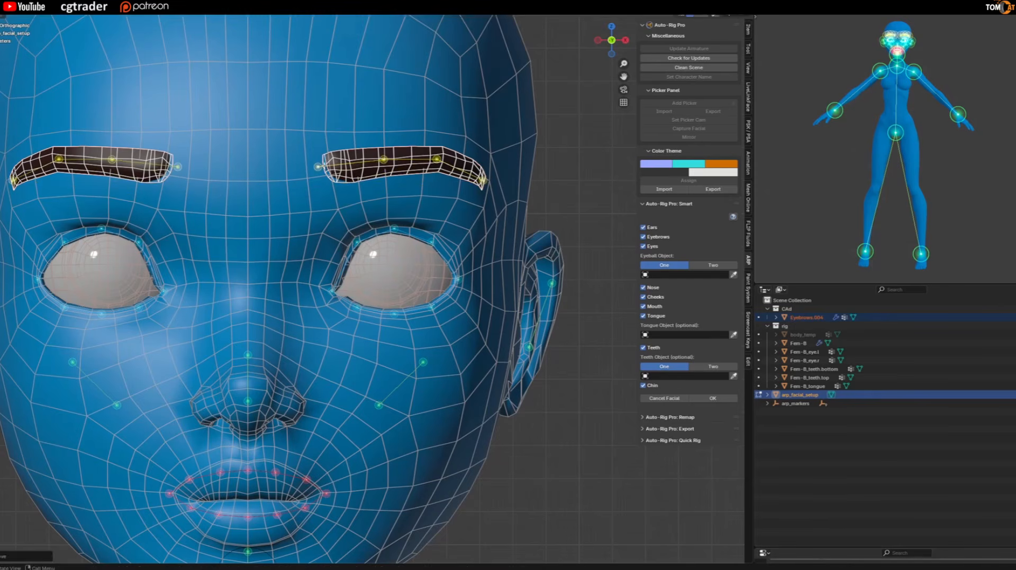
pyautogui.moveTo(384, 158); pyautogui.dragTo(366, 160)
pyautogui.click(1013, 309)
# Move the ring of lip markers onto the mouth and narrow it along X to meet the mouth corners.
pyautogui.scroll(-1, 484, 272)
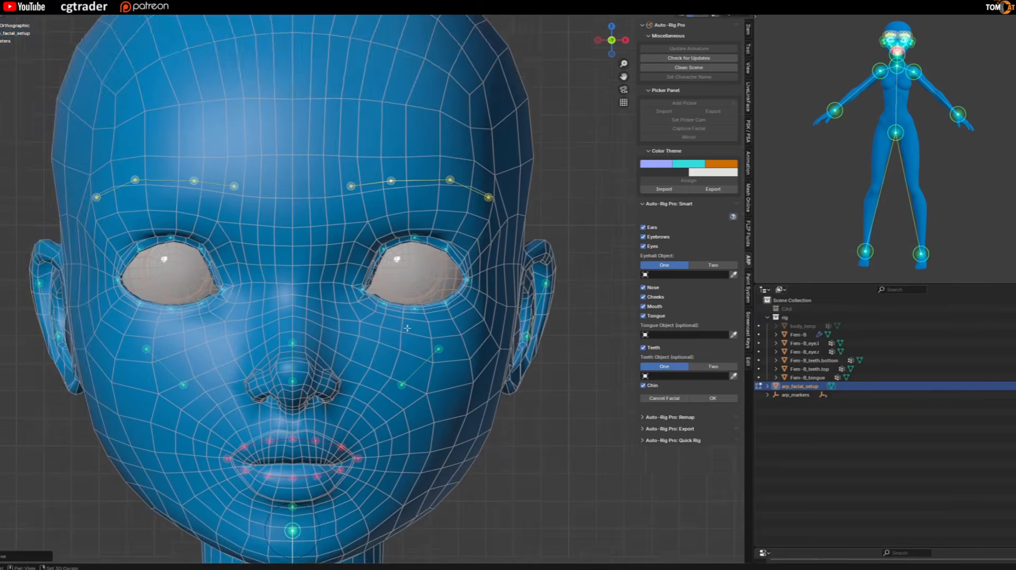
pyautogui.keyDown('shift'); pyautogui.moveTo(275, 448); pyautogui.dragTo(280, 389, button='middle'); pyautogui.keyUp('shift')
pyautogui.scroll(2, 279, 389)
pyautogui.moveTo(160, 342); pyautogui.dragTo(270, 411)
pyautogui.scroll(2, 349, 430)
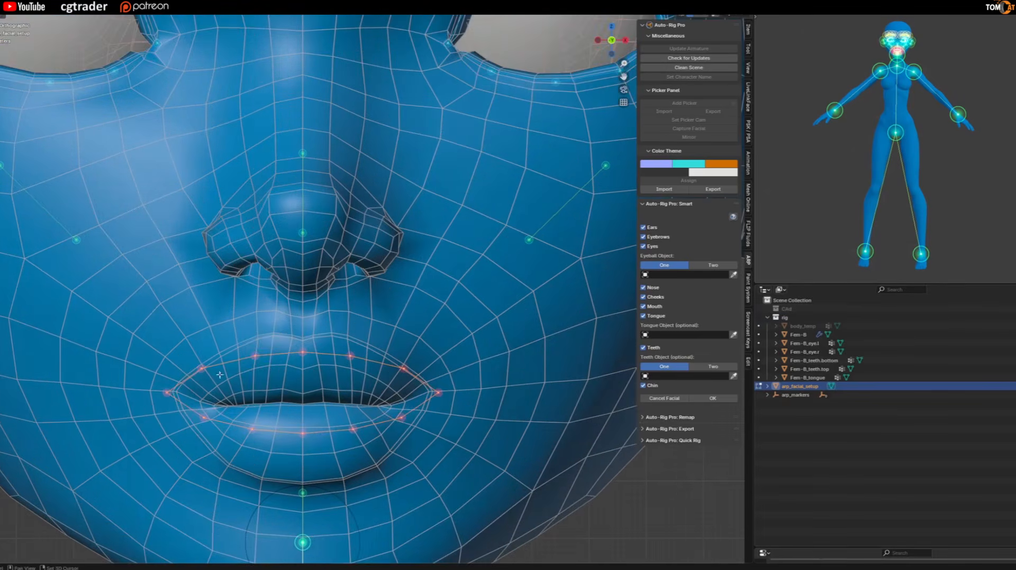
pyautogui.scroll(2, 218, 376)
pyautogui.press('g')
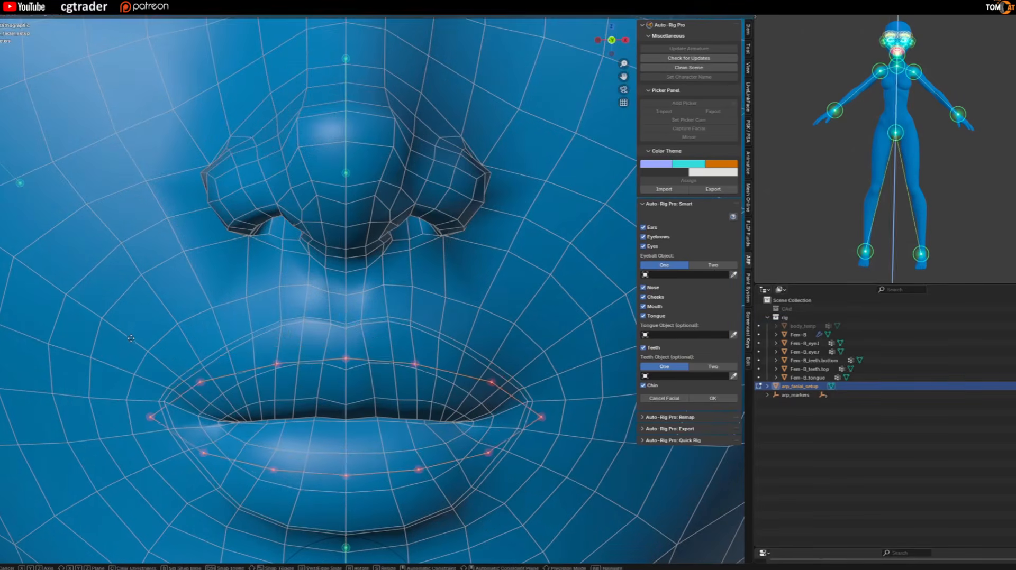
pyautogui.press('s')
pyautogui.press('x')
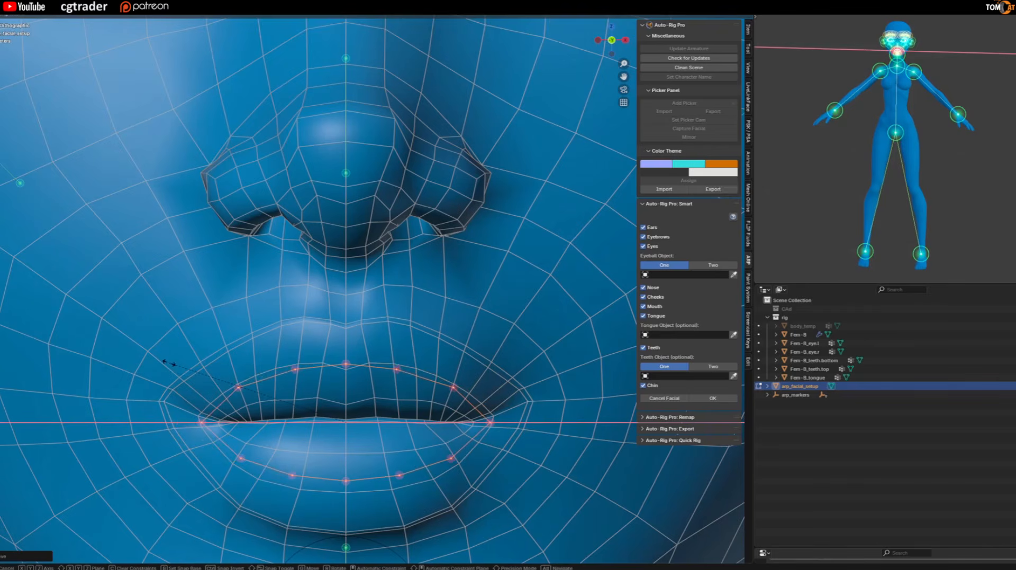
pyautogui.click(169, 363)
# Scale the lip markers along Z and shift them vertically to follow the contours of both lips.
pyautogui.press('s')
pyautogui.press('z')
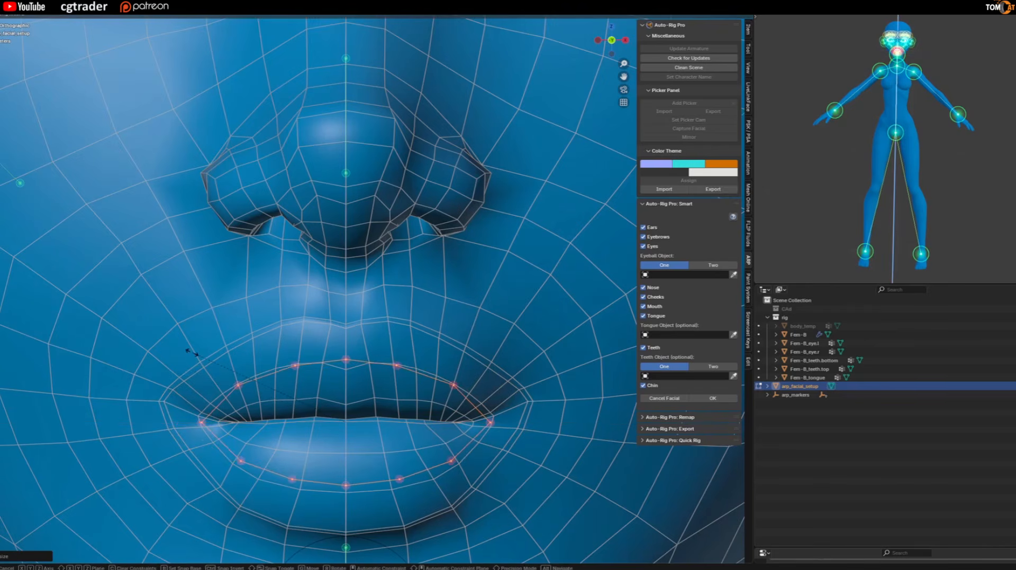
pyautogui.click(191, 353)
pyautogui.press('g')
pyautogui.press('z')
pyautogui.click(329, 383)
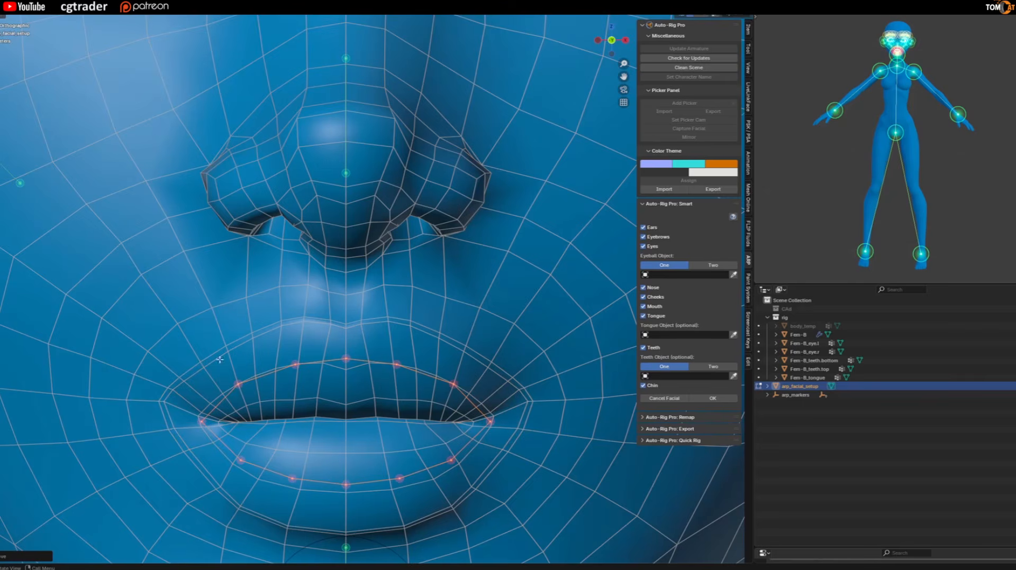
pyautogui.press('s')
pyautogui.press('z')
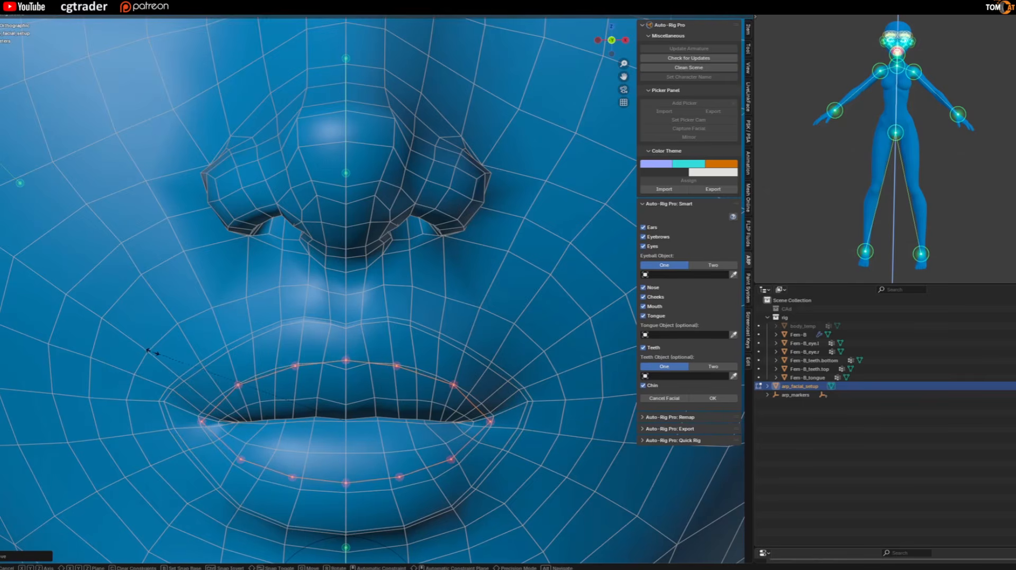
pyautogui.click(152, 352)
pyautogui.scroll(-2, 152, 353)
pyautogui.scroll(2, 152, 352)
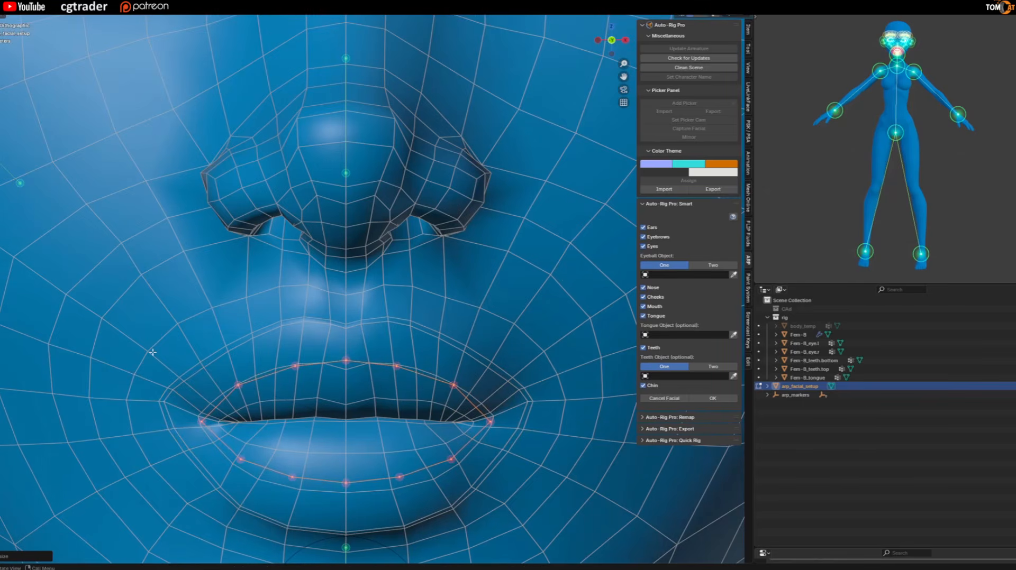
pyautogui.press('s')
pyautogui.press('z')
pyautogui.click(147, 347)
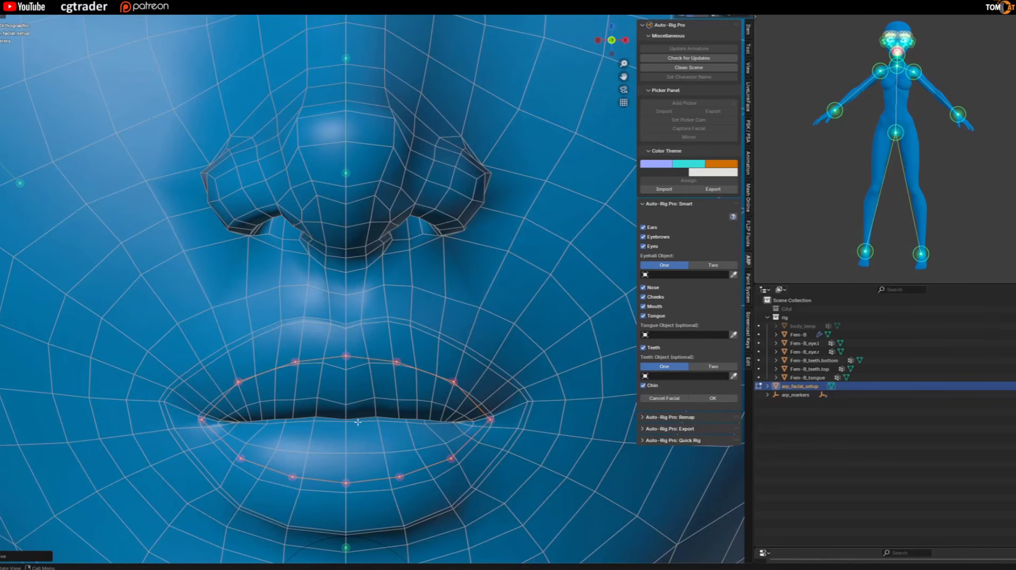
# Switch the eyeball setting to Two and assign Fem-B_eye.l as left eyeball and Fem-B_eye.r as right eyeball.
pyautogui.scroll(-8, 376, 382)
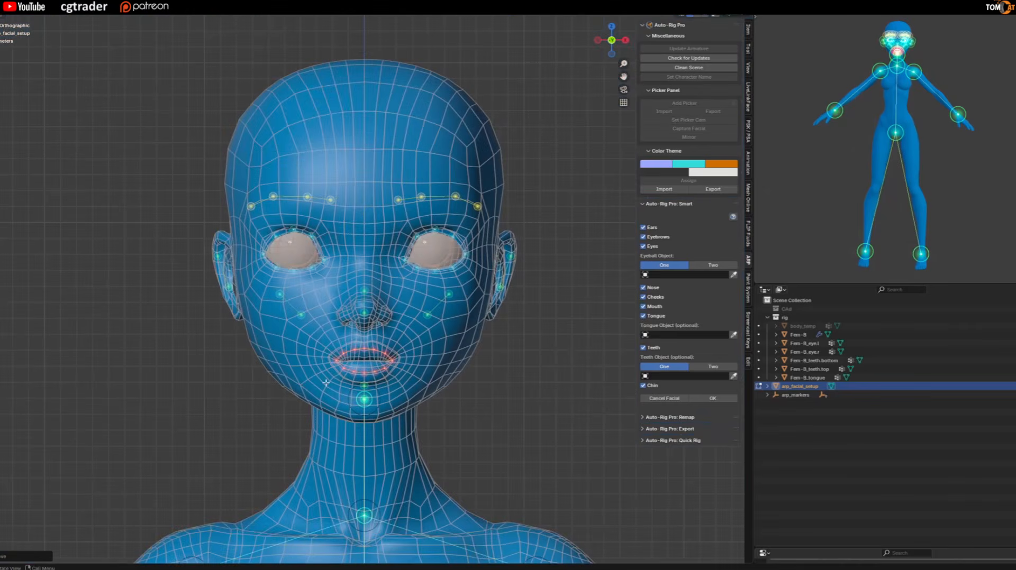
pyautogui.scroll(-2, 327, 382)
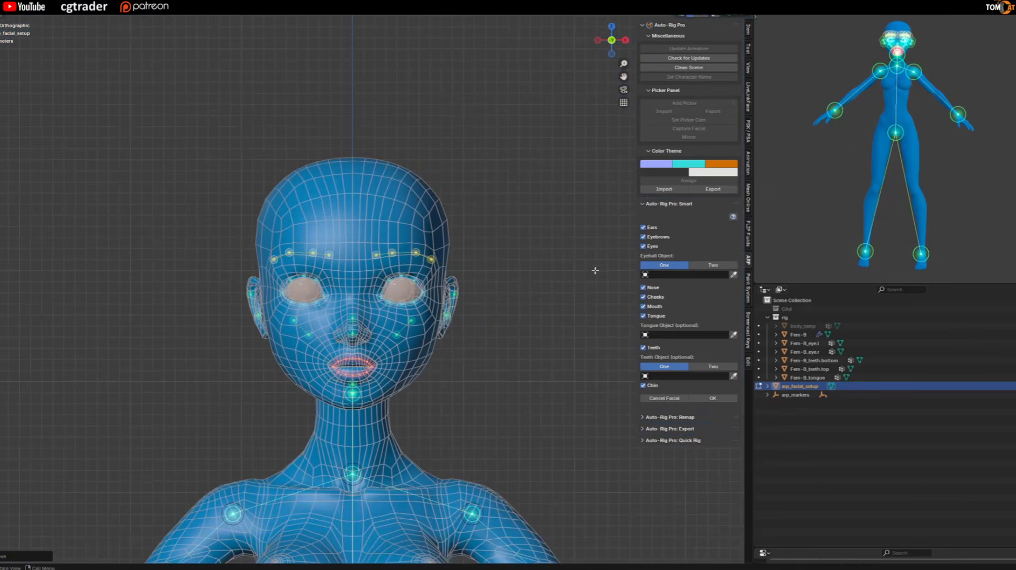
pyautogui.click(709, 266)
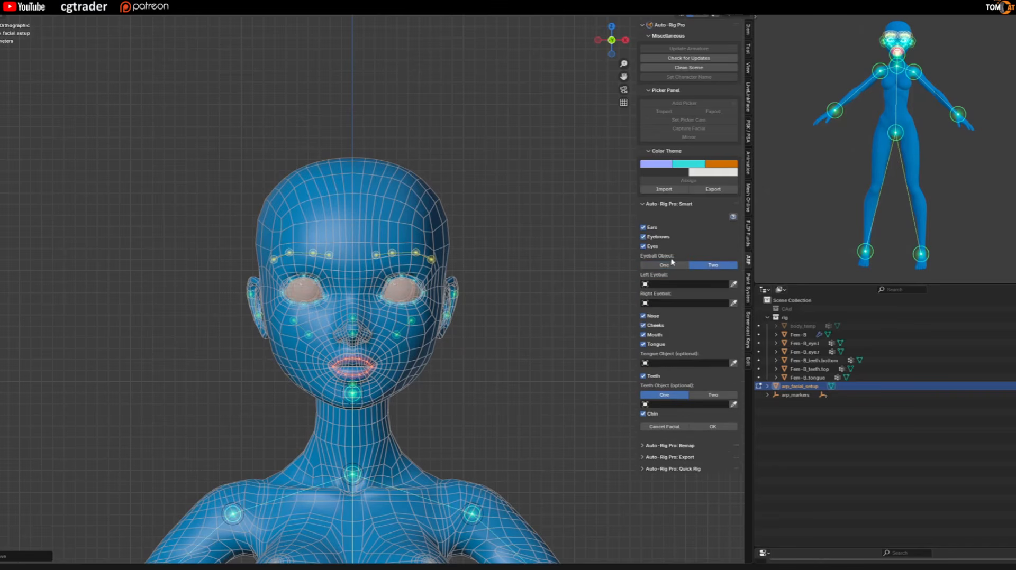
pyautogui.click(683, 285)
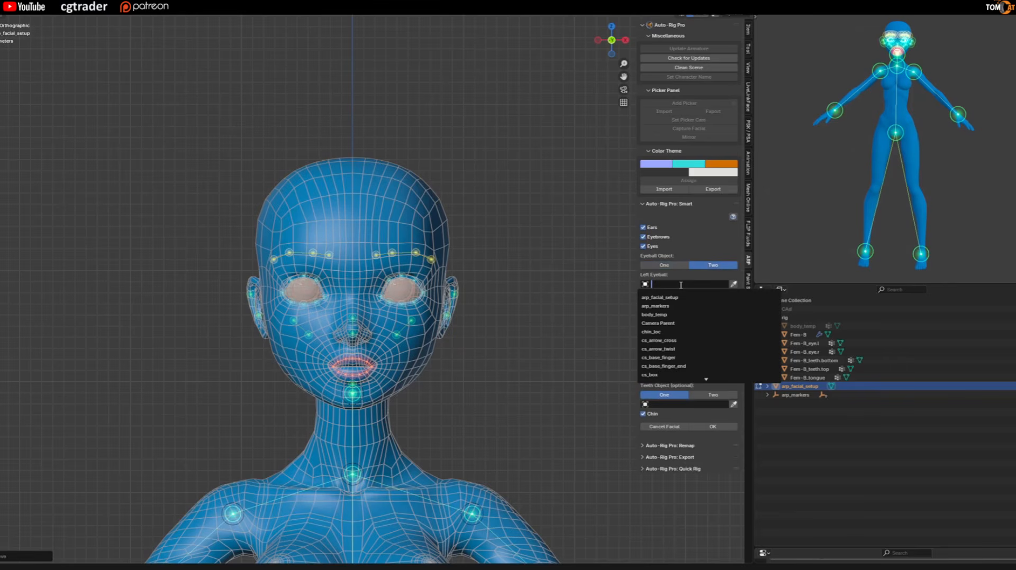
pyautogui.write('eye')
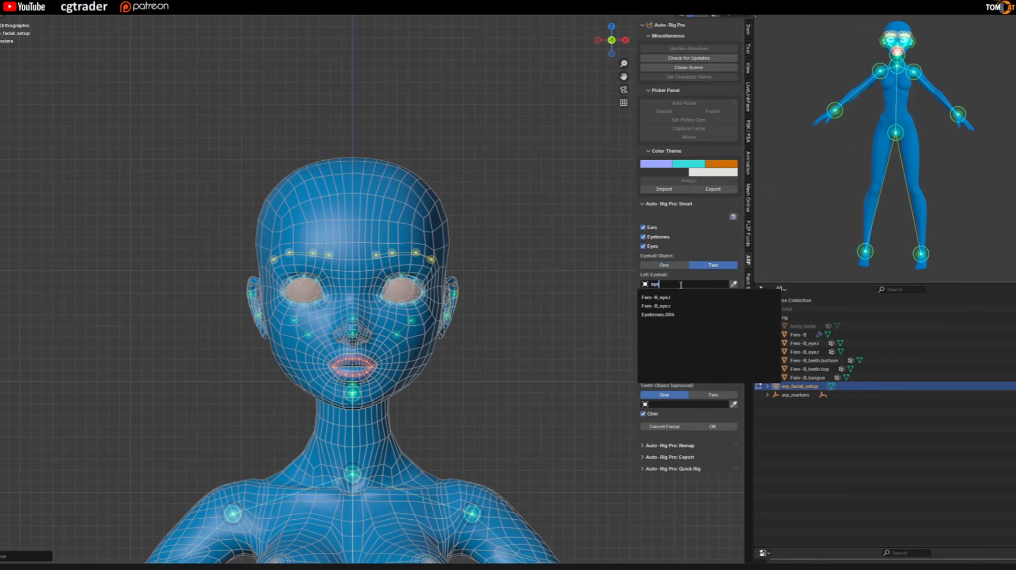
pyautogui.click(655, 299)
pyautogui.click(665, 303)
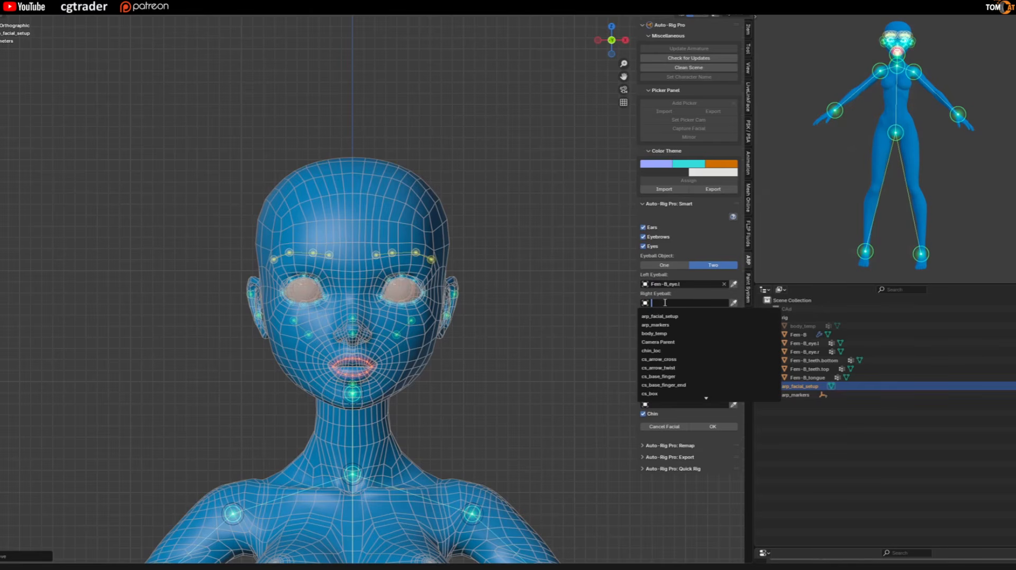
pyautogui.write('eye')
pyautogui.click(659, 325)
# Assign Fem-B_tongue as the tongue object for the facial setup.
pyautogui.click(676, 363)
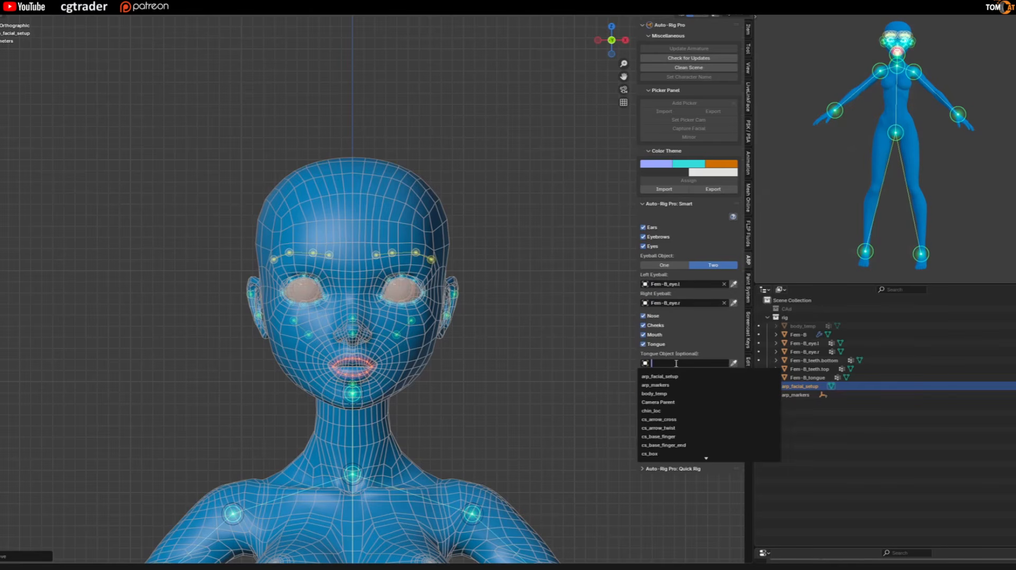
pyautogui.write('tongue')
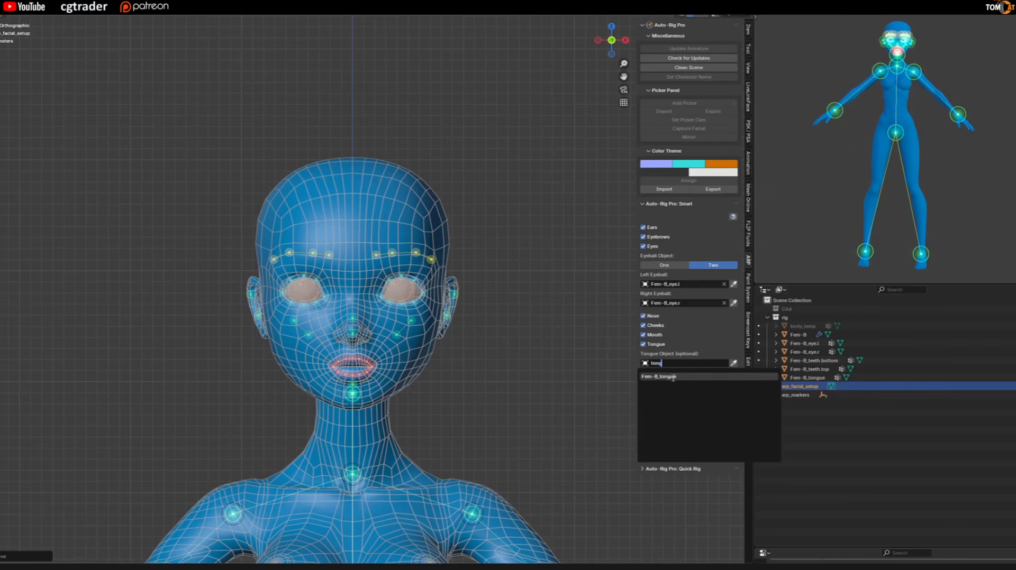
pyautogui.click(671, 377)
# Assign Fem-B_teeth.top as upper teeth and Fem-B_teeth.bottom as lower teeth, and confirm the facial setup.
pyautogui.click(680, 414)
pyautogui.write('teeth')
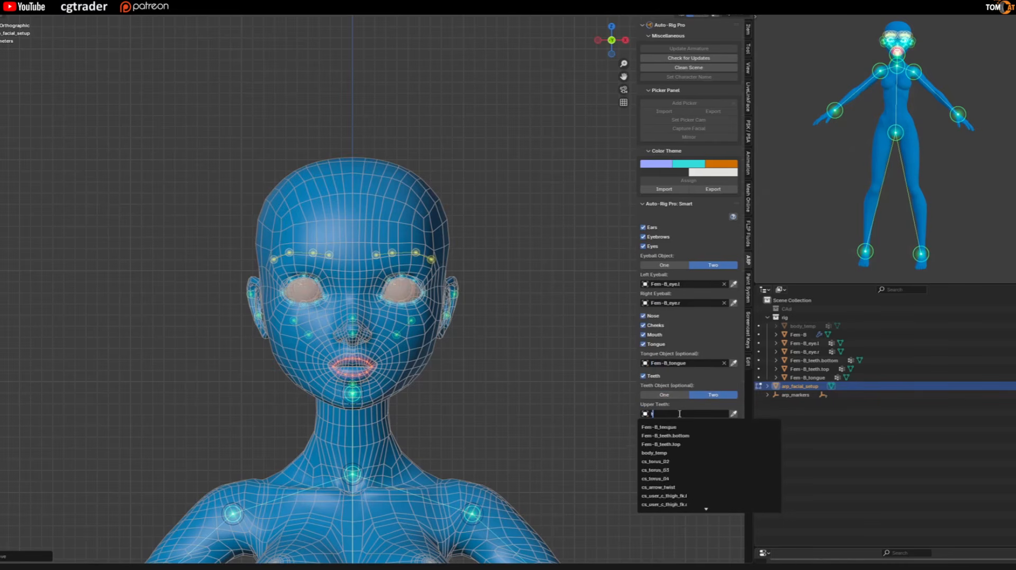
pyautogui.click(670, 441)
pyautogui.click(678, 433)
pyautogui.write('teeth.top')
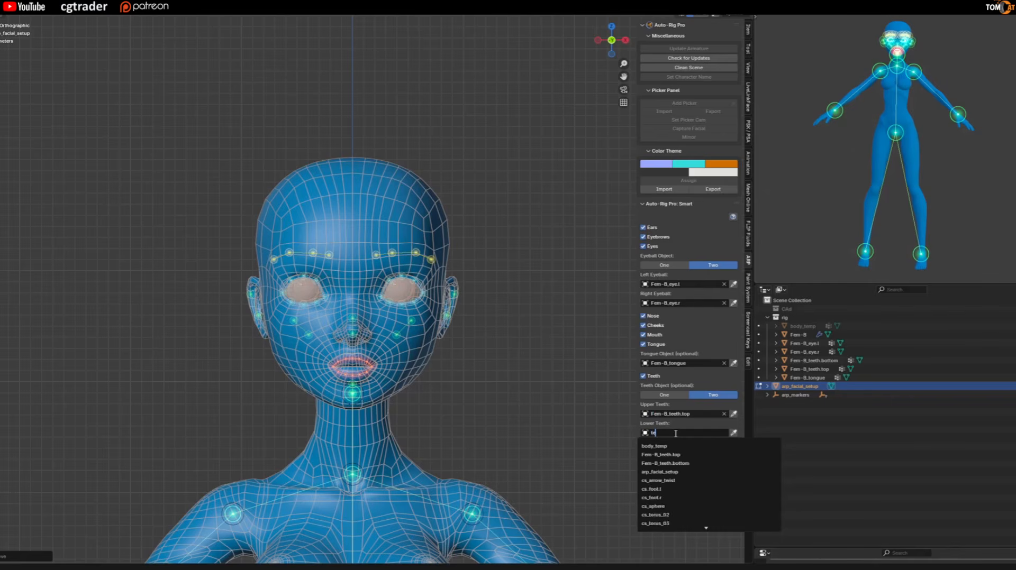
pyautogui.click(656, 451)
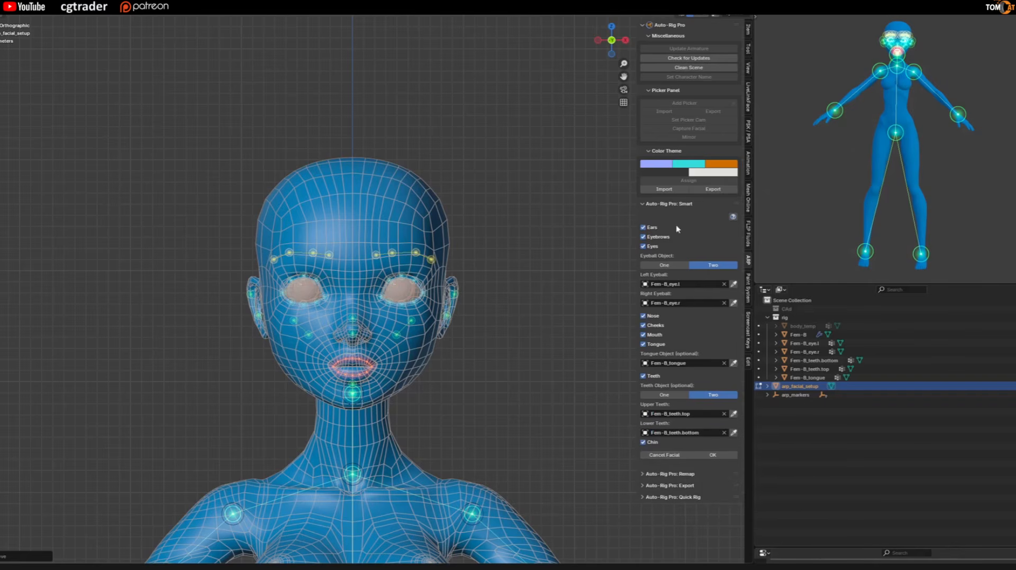
pyautogui.click(723, 456)
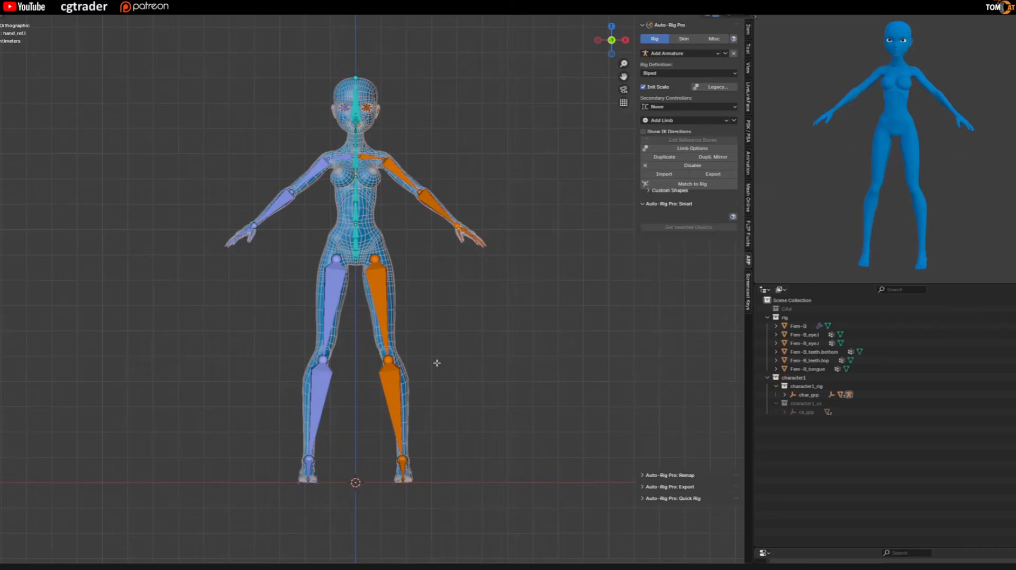
# Examine the placement of the generated reference bones in the head, face, neck and spine.
pyautogui.moveTo(414, 238); pyautogui.dragTo(350, 212, button='middle')
pyautogui.scroll(4, 344, 256)
pyautogui.scroll(2, 338, 257)
pyautogui.keyDown('shift'); pyautogui.moveTo(365, 169); pyautogui.dragTo(233, 216, button='middle'); pyautogui.keyUp('shift')
pyautogui.scroll(4, 353, 223)
pyautogui.scroll(2, 243, 243)
pyautogui.scroll(-3, 309, 103)
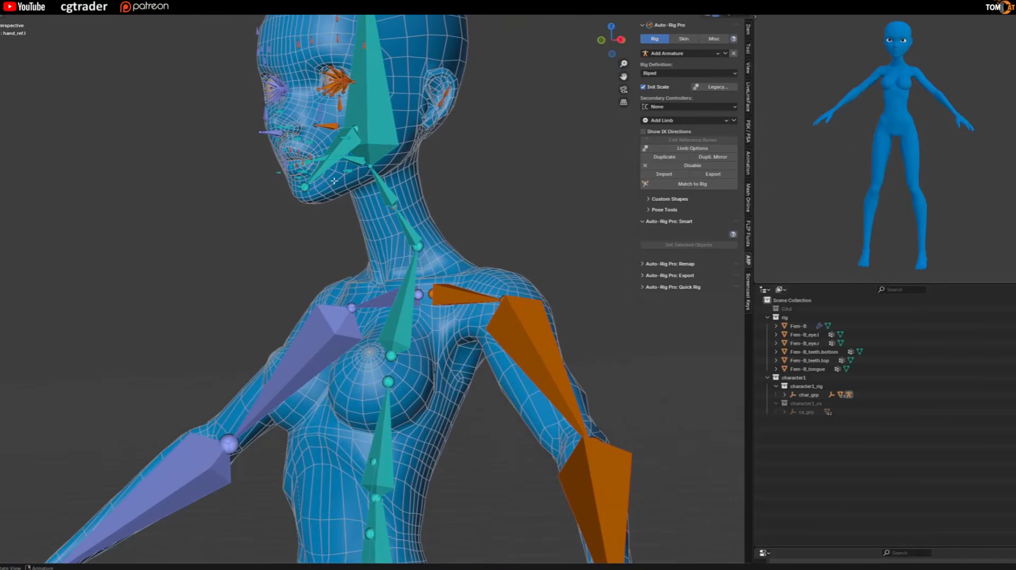
pyautogui.scroll(-3, 335, 181)
pyautogui.keyDown('shift'); pyautogui.moveTo(334, 338); pyautogui.dragTo(228, 148, button='middle'); pyautogui.keyUp('shift')
pyautogui.moveTo(264, 293); pyautogui.dragTo(340, 302, button='middle')
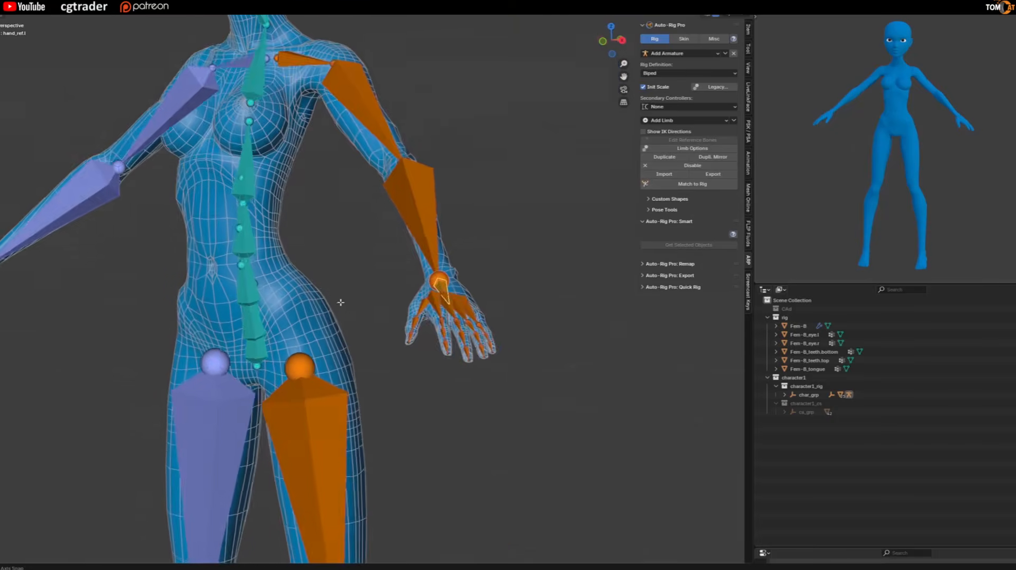
# Examine how the finger and wrist reference bones line up inside the left hand.
pyautogui.scroll(3, 371, 319)
pyautogui.moveTo(437, 315); pyautogui.dragTo(354, 359, button='middle')
pyautogui.scroll(-3, 456, 320)
pyautogui.scroll(-1, 418, 322)
pyautogui.scroll(3, 338, 321)
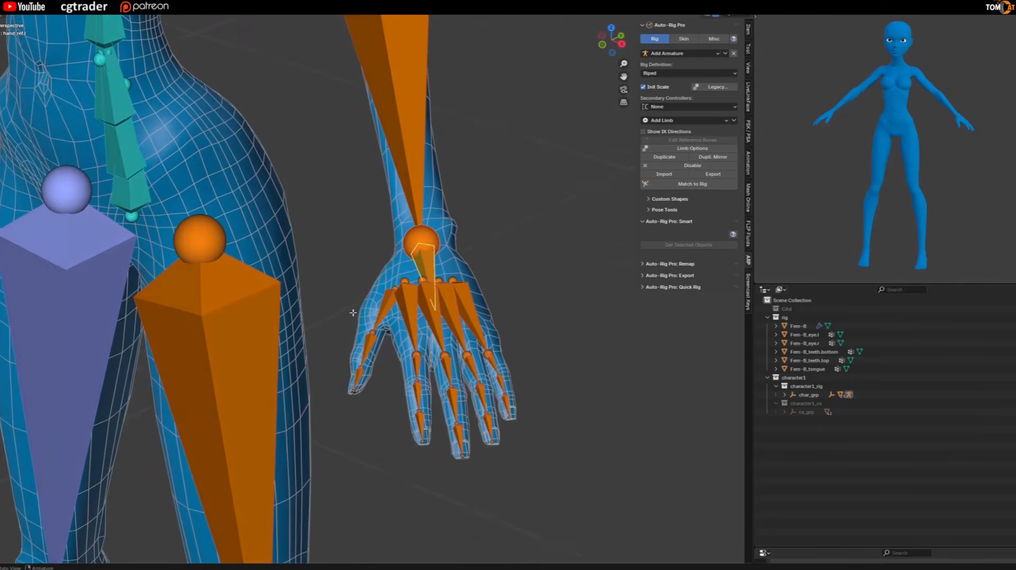
pyautogui.scroll(2, 354, 360)
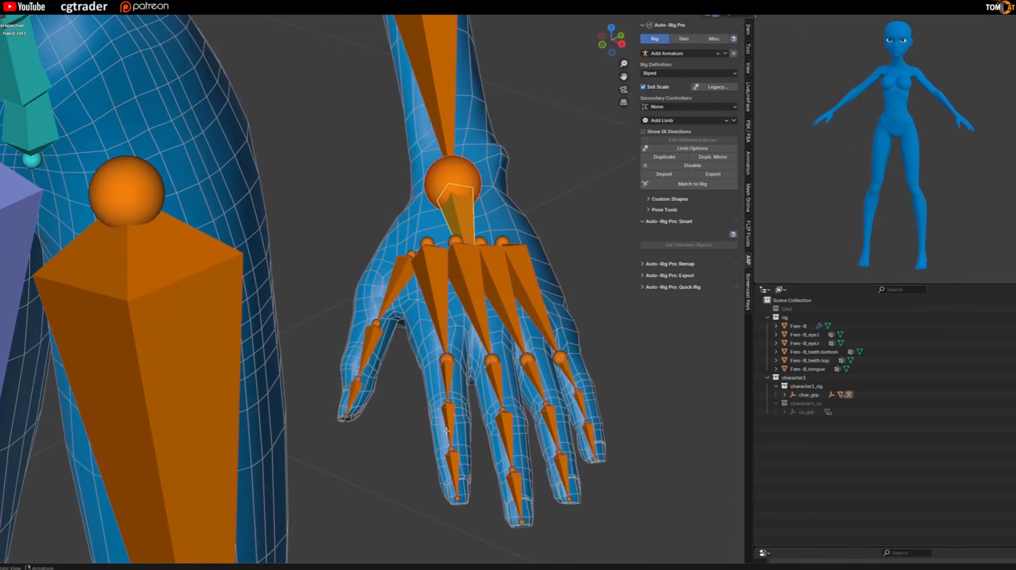
pyautogui.scroll(-3, 458, 438)
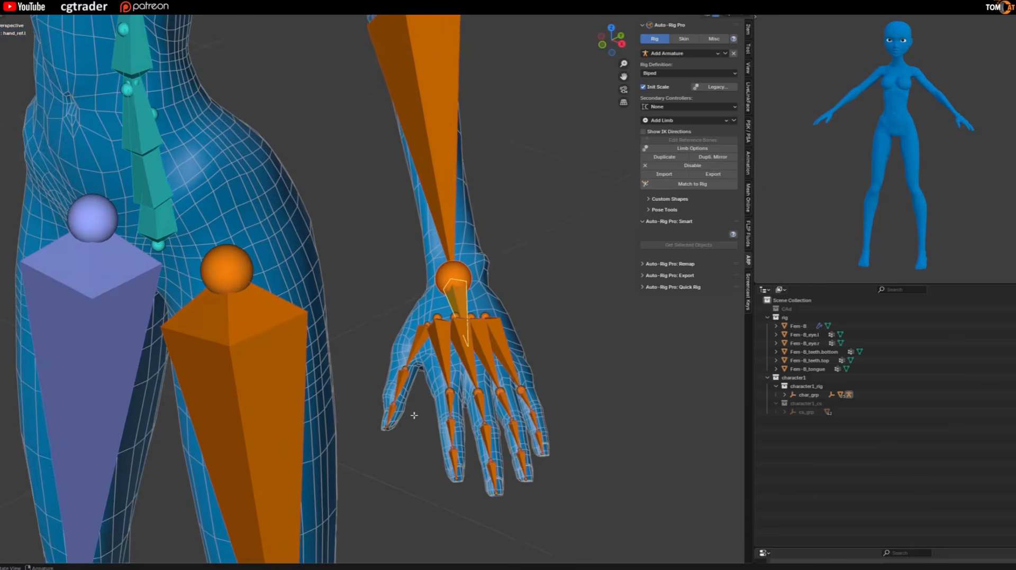
pyautogui.moveTo(414, 415); pyautogui.dragTo(423, 415, button='middle')
# Examine the reference bones of the arms, legs and feet against the whole body mesh.
pyautogui.scroll(-3, 303, 418)
pyautogui.moveTo(302, 418); pyautogui.dragTo(405, 396, button='middle')
pyautogui.scroll(-3, 286, 389)
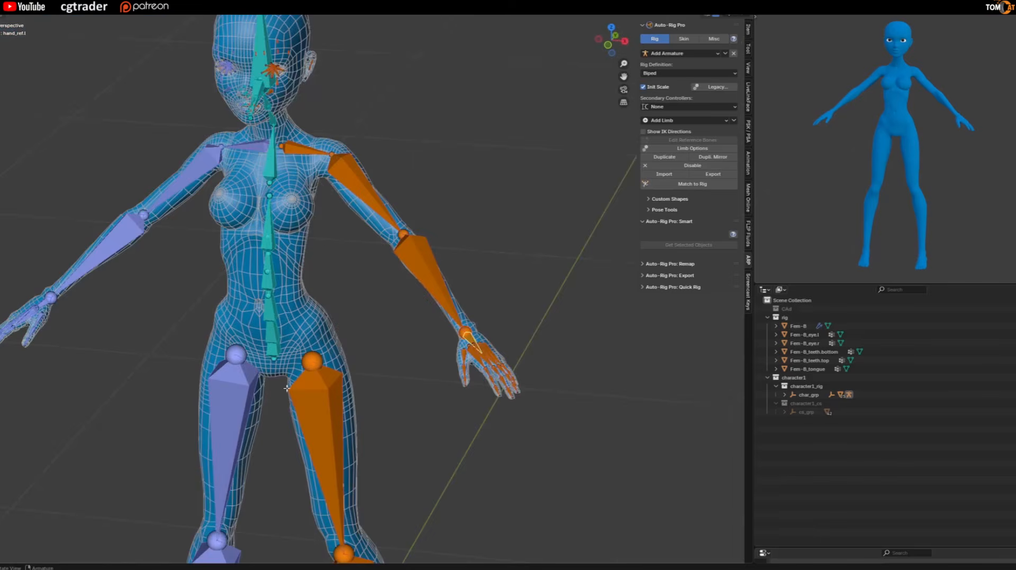
pyautogui.moveTo(286, 389); pyautogui.dragTo(311, 367, button='middle')
pyautogui.scroll(-1, 322, 366)
pyautogui.moveTo(406, 343); pyautogui.dragTo(502, 340, button='middle')
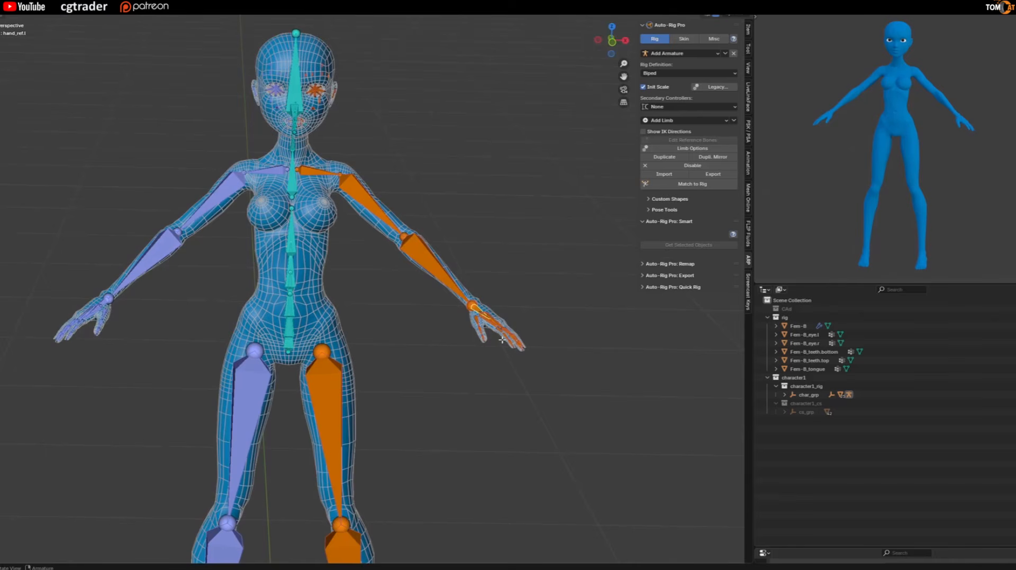
pyautogui.scroll(-3, 492, 321)
pyautogui.moveTo(492, 322); pyautogui.dragTo(361, 390, button='middle')
pyautogui.moveTo(328, 438); pyautogui.dragTo(358, 488, button='middle')
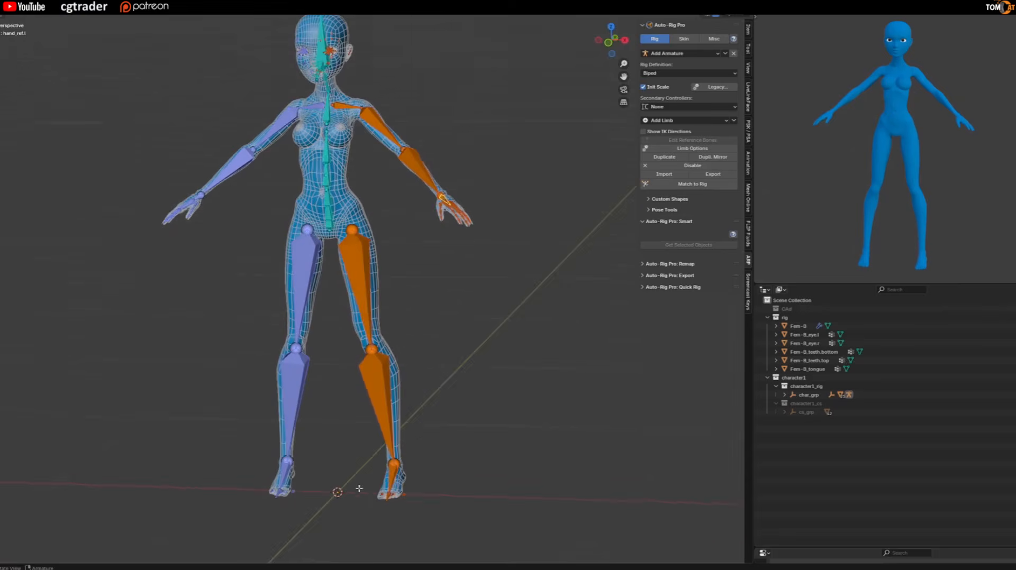
pyautogui.scroll(2, 370, 492)
pyautogui.scroll(-2, 365, 424)
pyautogui.moveTo(333, 391); pyautogui.dragTo(310, 318, button='middle')
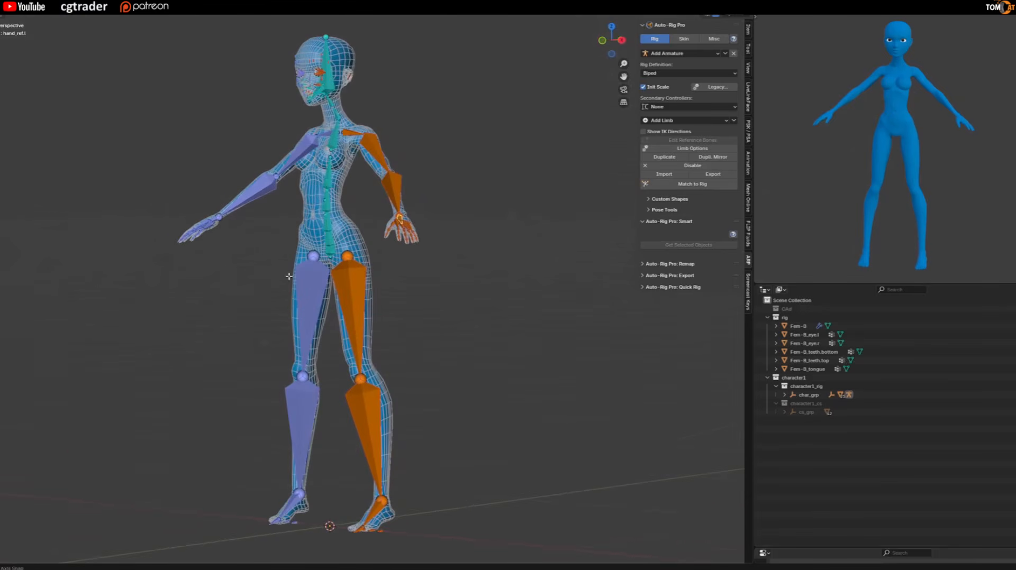
# Generate the control rig from the reference bones with Match to Rig.
pyautogui.click(675, 184)
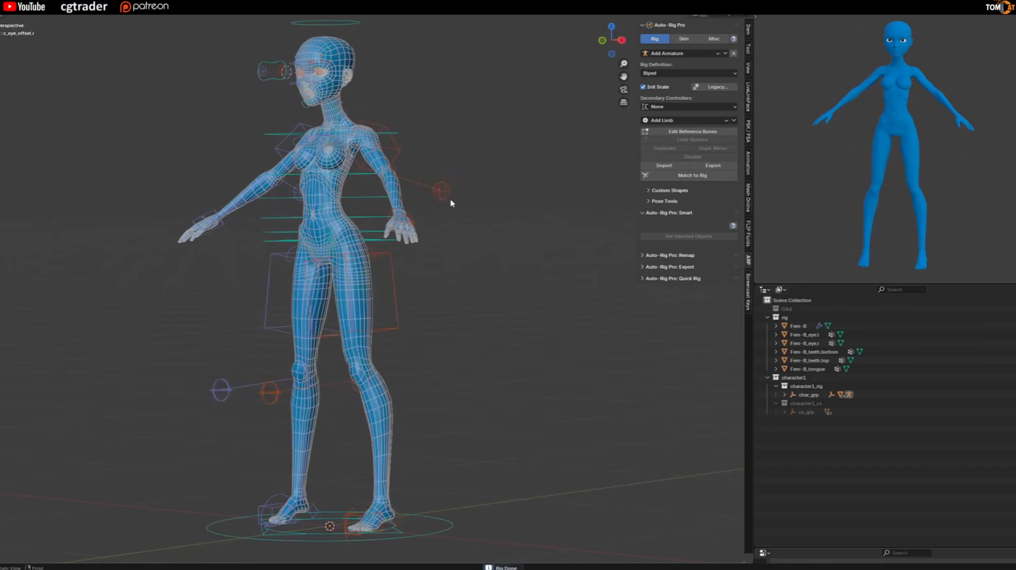
pyautogui.scroll(-2, 447, 206)
pyautogui.moveTo(378, 238); pyautogui.dragTo(335, 287, button='middle')
pyautogui.scroll(2, 361, 239)
pyautogui.scroll(2, 402, 252)
# Try moving the left hand IK control and the jaw control of the unbound rig, cancelling each move.
pyautogui.click(453, 254)
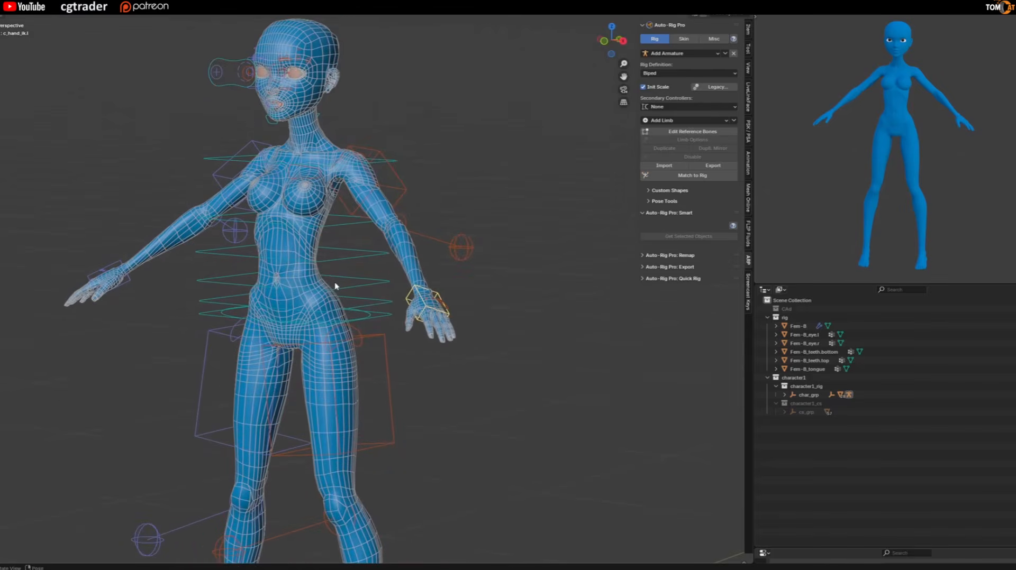
pyautogui.press('g')
pyautogui.press('Escape')
pyautogui.scroll(2, 273, 129)
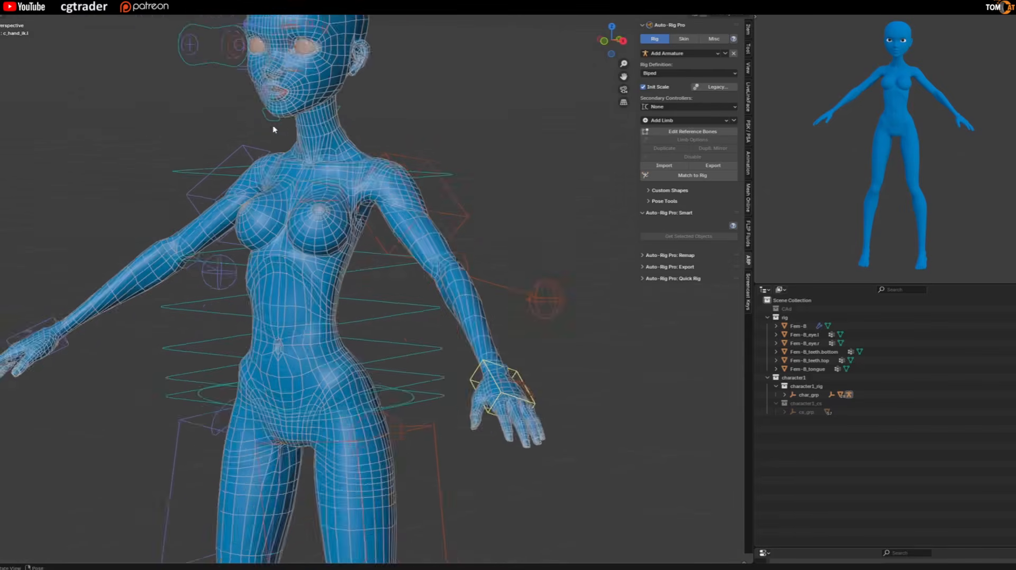
pyautogui.scroll(2, 273, 130)
pyautogui.keyDown('shift'); pyautogui.moveTo(265, 108); pyautogui.dragTo(258, 159, button='middle'); pyautogui.keyUp('shift')
pyautogui.click(259, 156)
pyautogui.press('g')
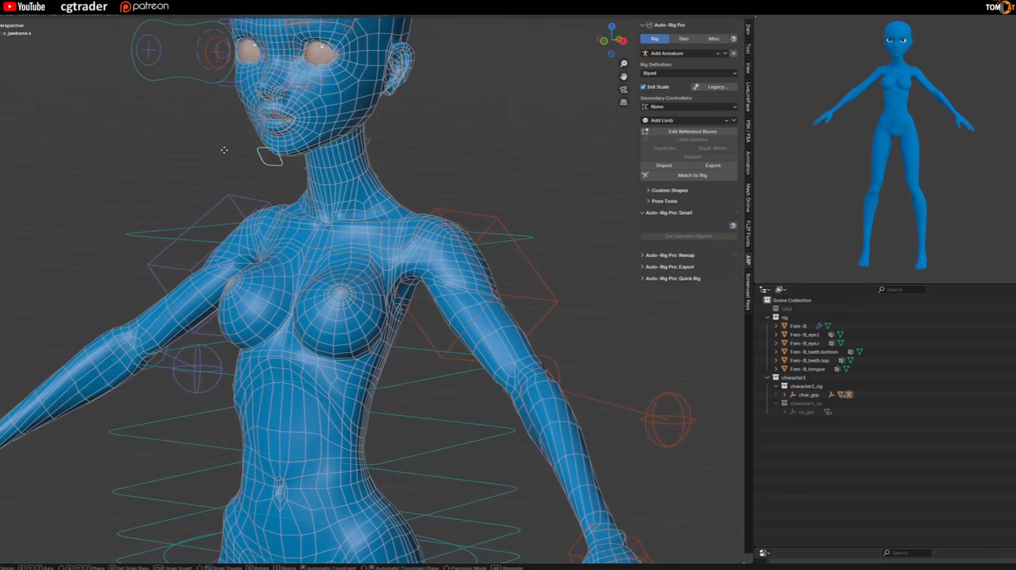
pyautogui.press('Escape')
# Switch to Object Mode and bind the Fem-B body mesh to the rig with the Heat Maps engine.
pyautogui.scroll(-2, 217, 176)
pyautogui.hotkey('ctrl', 'Tab')
pyautogui.click(300, 130)
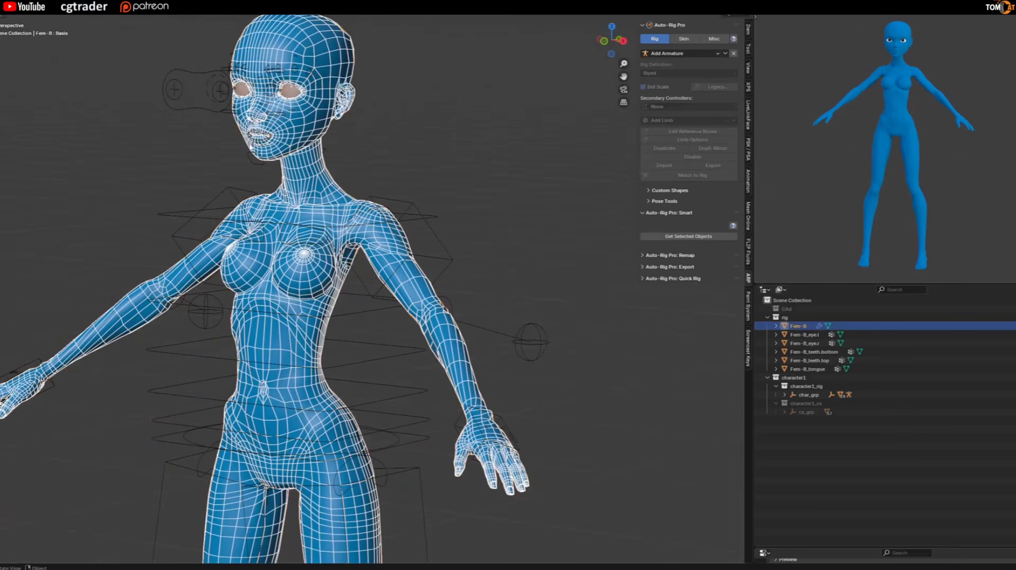
pyautogui.keyDown('shift'); pyautogui.click(175, 116); pyautogui.keyUp('shift')
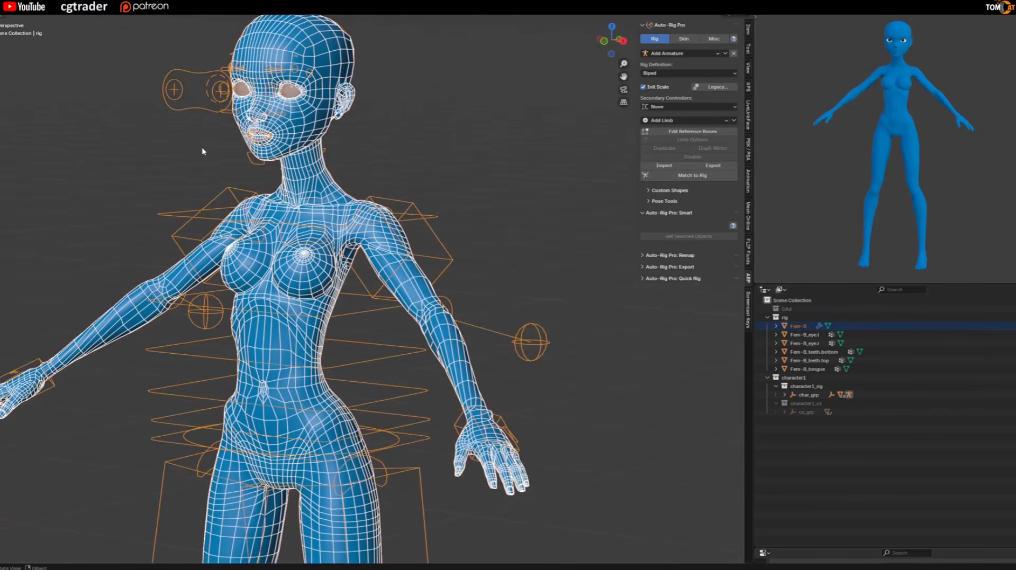
pyautogui.click(683, 39)
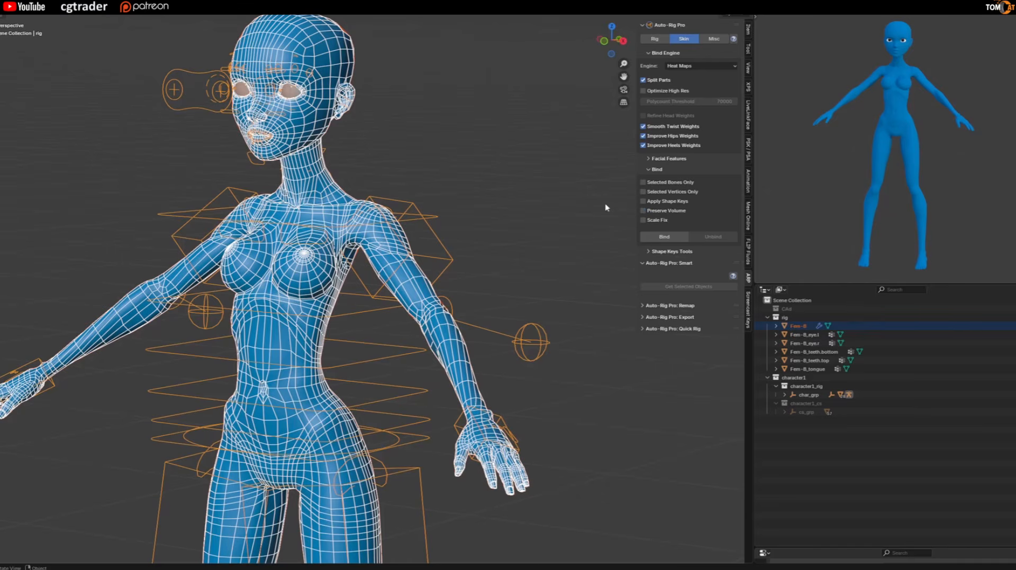
pyautogui.click(671, 241)
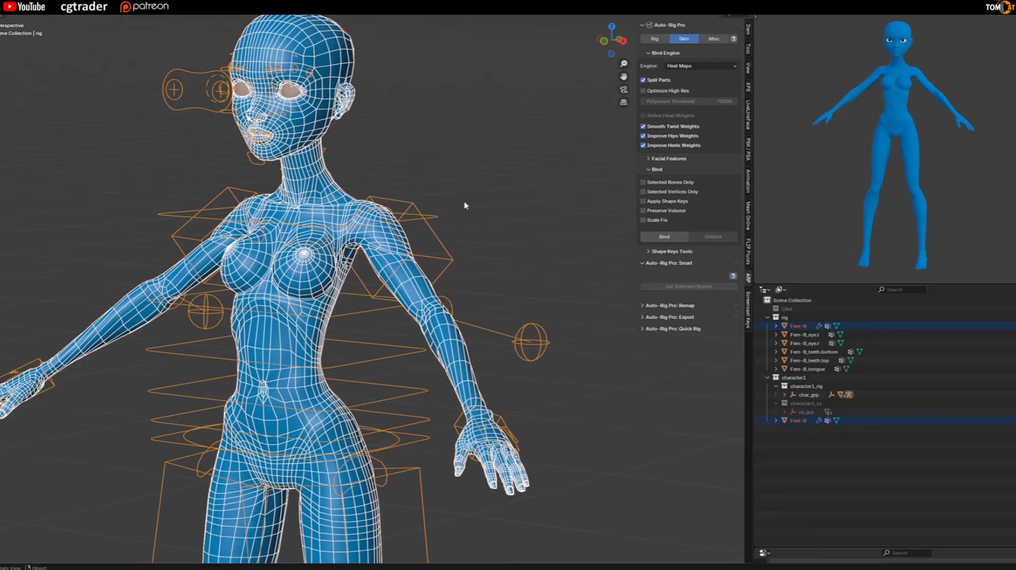
# Switch the rig to Pose Mode and test the arm deformation by moving the left hand IK control, cancelling the move.
pyautogui.scroll(-3, 464, 204)
pyautogui.scroll(2, 453, 403)
pyautogui.click(453, 404)
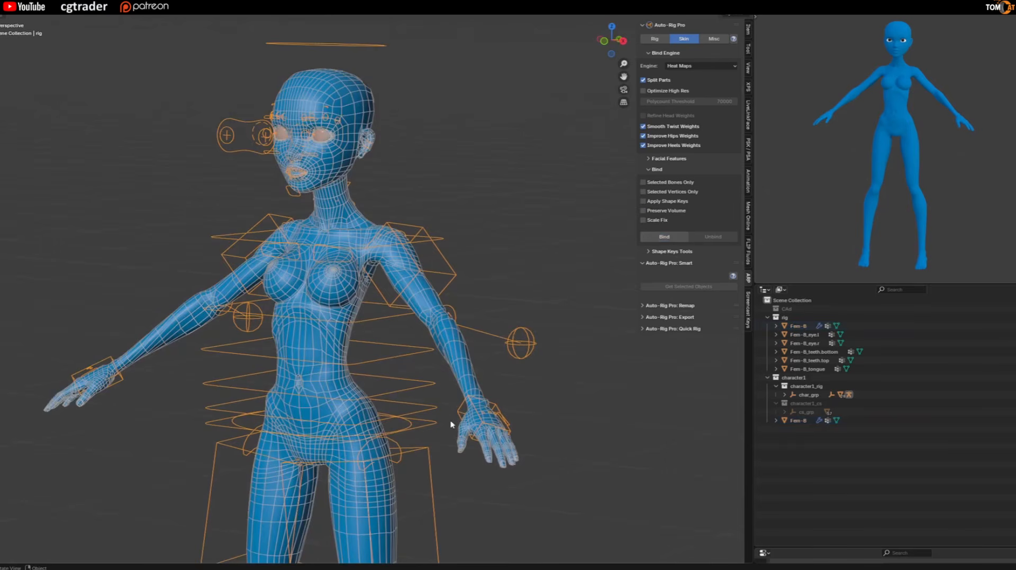
pyautogui.hotkey('ctrl', 'Tab')
pyautogui.click(454, 414)
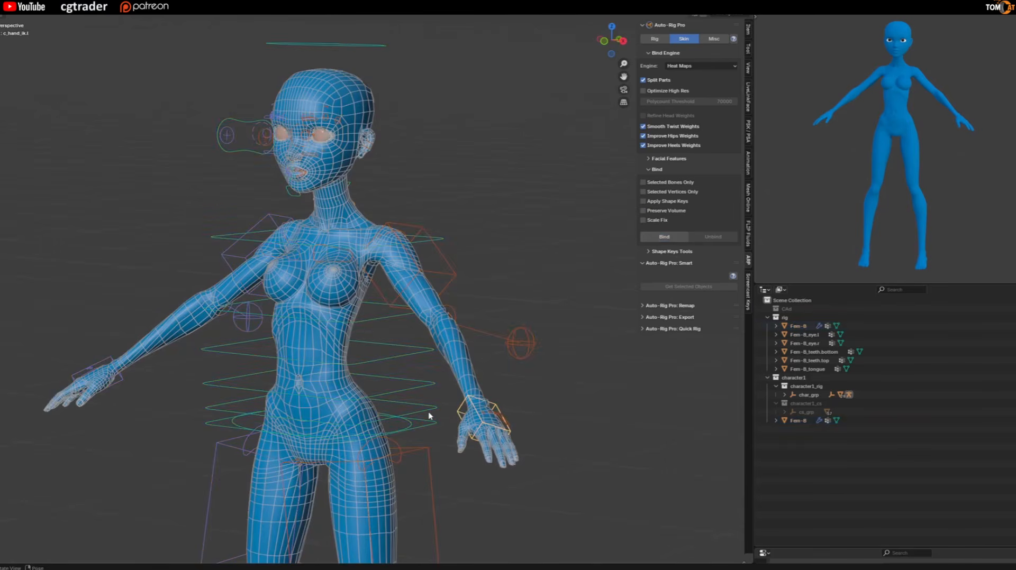
pyautogui.press('g')
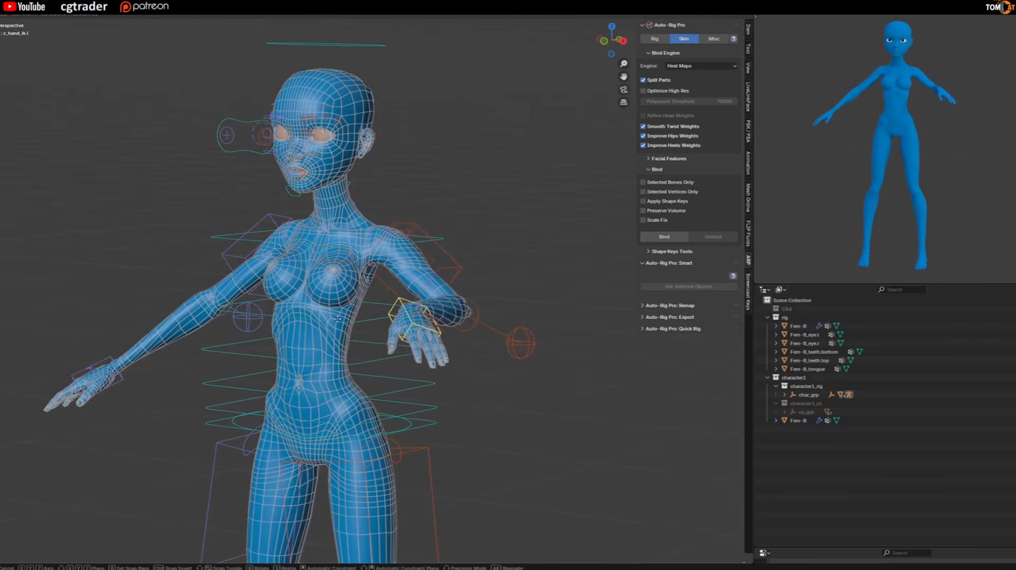
pyautogui.press('Escape')
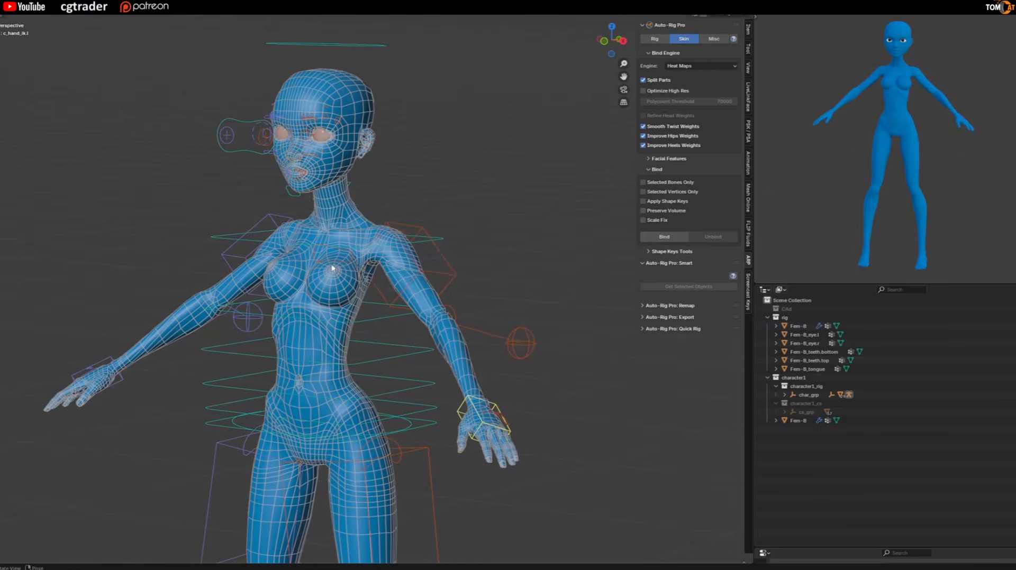
# Test the mouth deformation by moving the jaw control along Z, cancelling the move.
pyautogui.scroll(3, 273, 214)
pyautogui.scroll(3, 311, 204)
pyautogui.keyDown('shift'); pyautogui.moveTo(311, 204); pyautogui.dragTo(346, 264, button='middle'); pyautogui.keyUp('shift')
pyautogui.click(352, 254)
pyautogui.scroll(2, 351, 254)
pyautogui.keyDown('shift'); pyautogui.moveTo(243, 185); pyautogui.dragTo(222, 244, button='middle'); pyautogui.keyUp('shift')
pyautogui.press('g')
pyautogui.press('z')
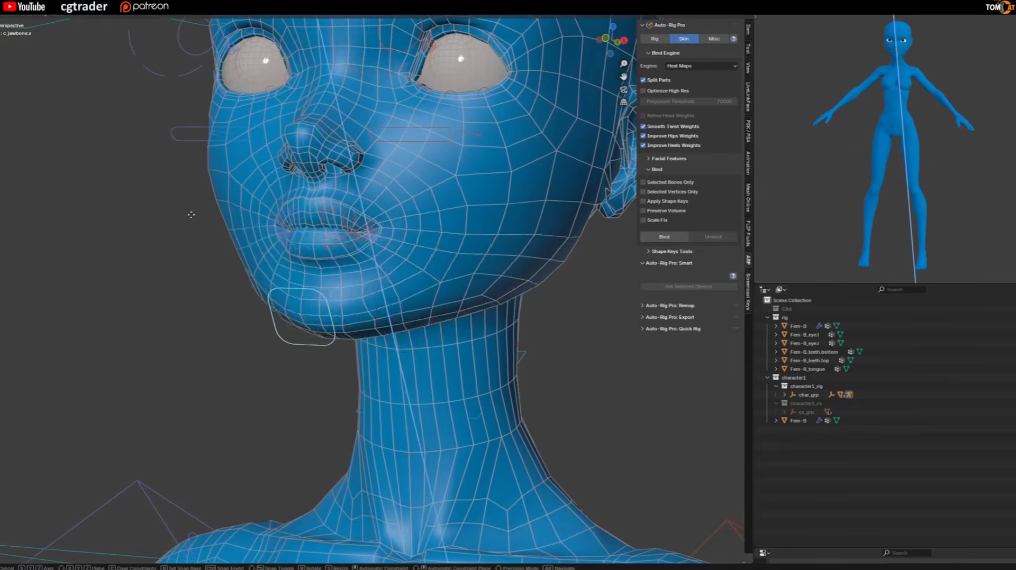
pyautogui.press('Escape')
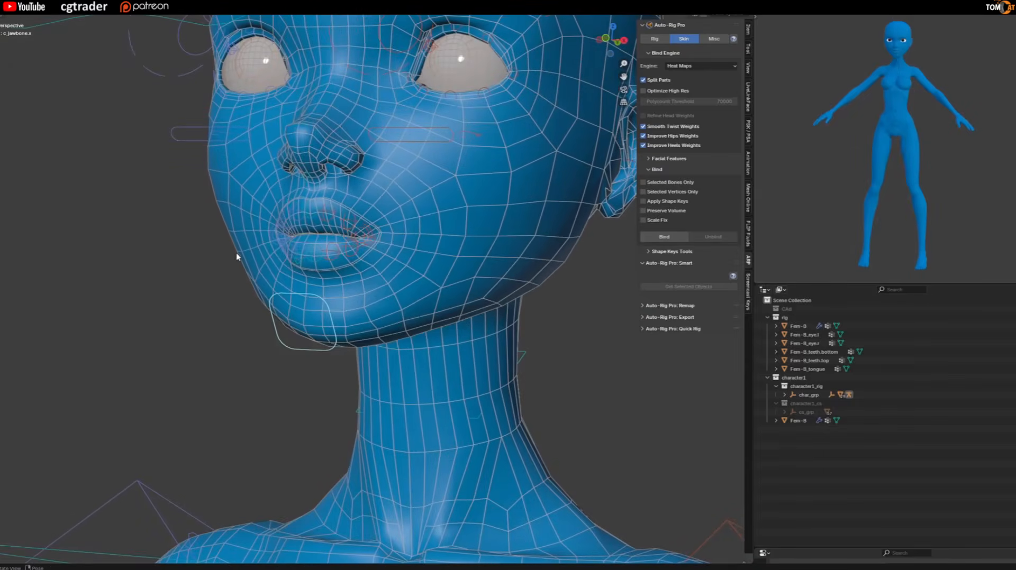
# Switch to Object Mode and hide the Fem-B body mesh to expose the teeth, tongue and eyes.
pyautogui.hotkey('ctrl', 'Tab')
pyautogui.click(256, 254)
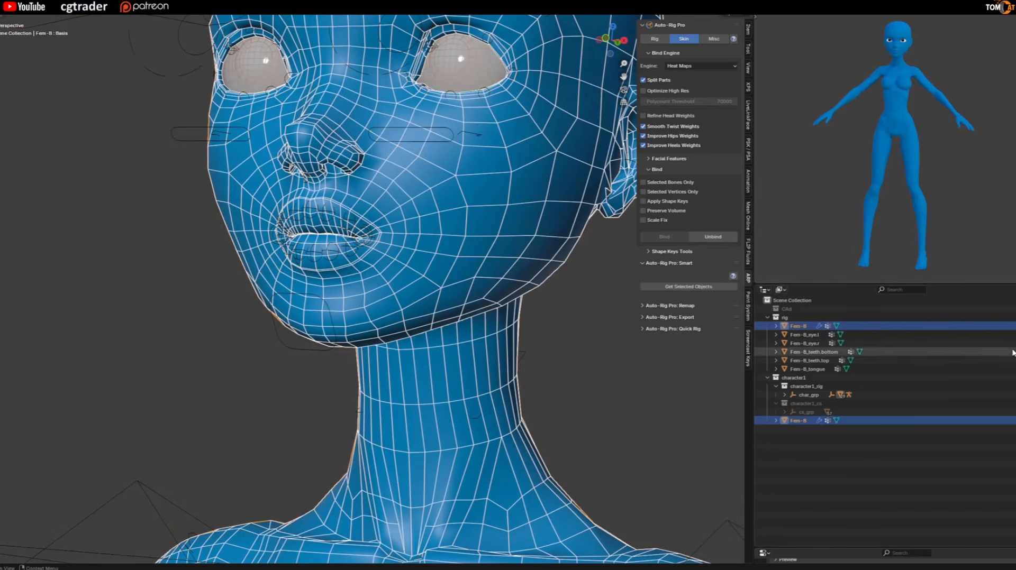
pyautogui.press('h')
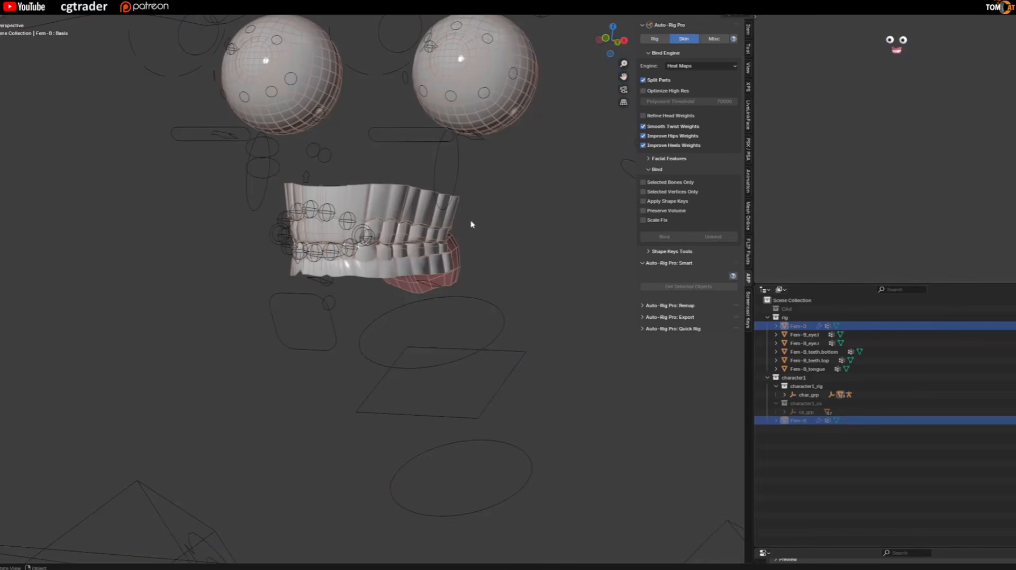
# Bind Fem-B_teeth.top and Fem-B_teeth.bottom to the rig, one after the other.
pyautogui.click(417, 209)
pyautogui.keyDown('shift'); pyautogui.click(433, 177); pyautogui.keyUp('shift')
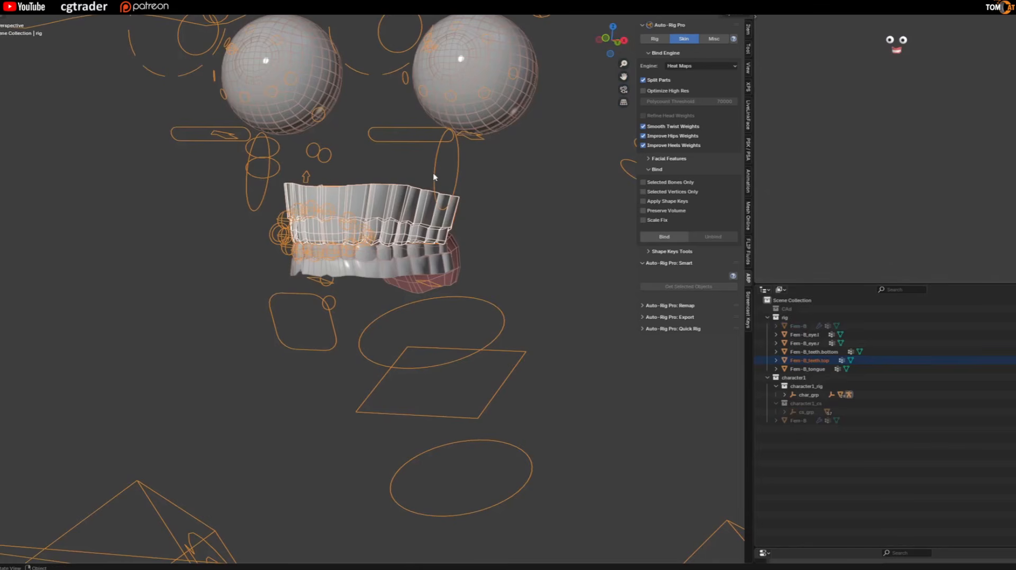
pyautogui.click(666, 238)
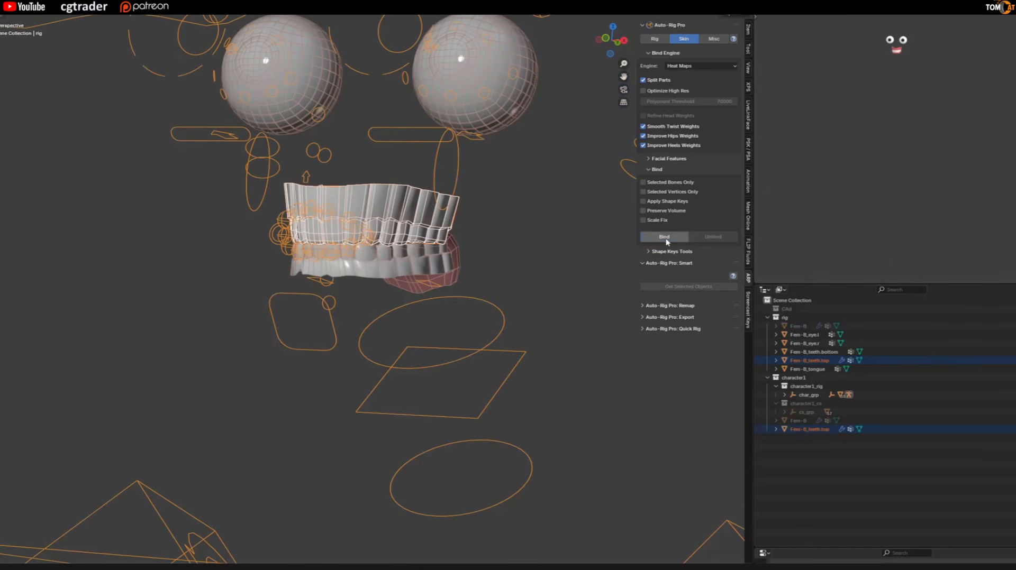
pyautogui.click(418, 266)
pyautogui.keyDown('shift'); pyautogui.click(437, 190); pyautogui.keyUp('shift')
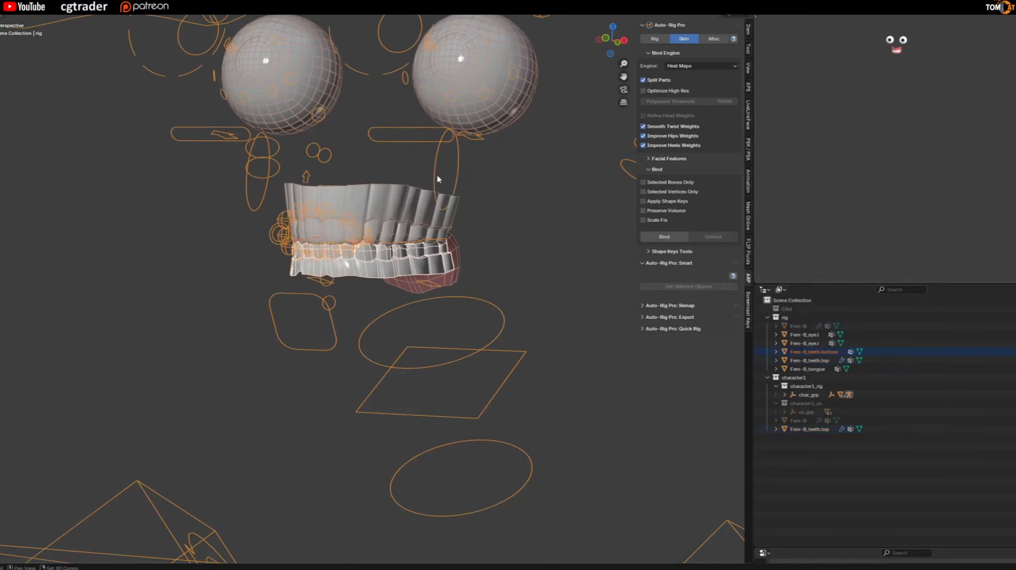
pyautogui.click(664, 236)
# Bind Fem-B_tongue to the rig.
pyautogui.click(455, 286)
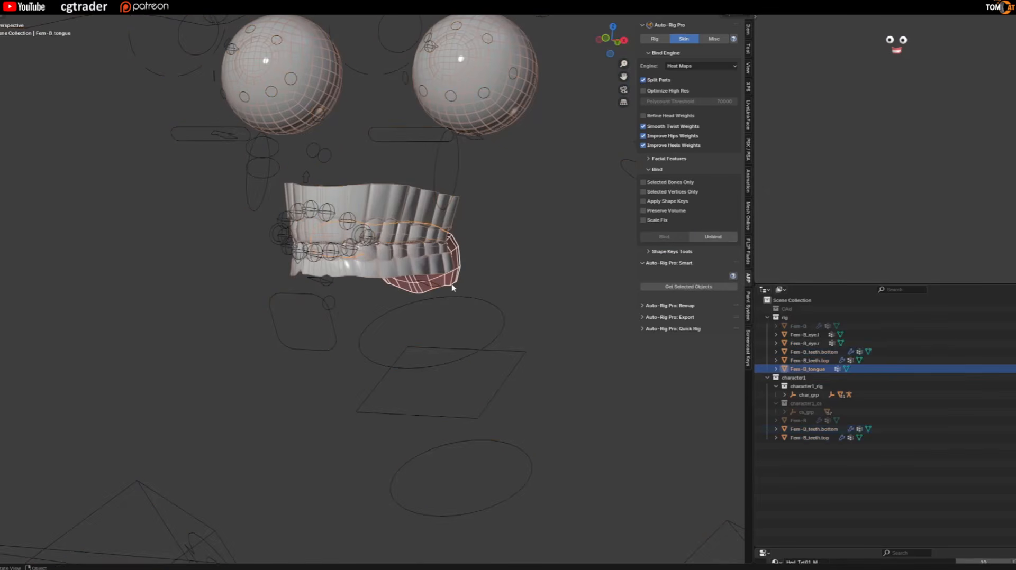
pyautogui.keyDown('shift'); pyautogui.click(458, 175); pyautogui.keyUp('shift')
pyautogui.click(657, 237)
pyautogui.keyDown('shift'); pyautogui.moveTo(484, 169); pyautogui.dragTo(491, 323, button='middle'); pyautogui.keyUp('shift')
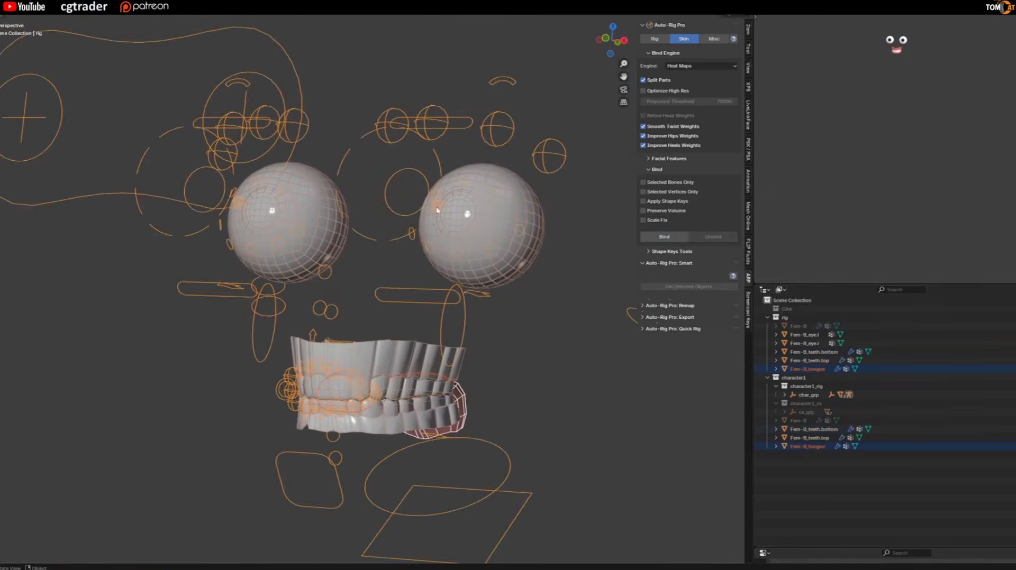
# Examine how the Fem-B_eye.l mesh lines up with the rig's eye controls from the side.
pyautogui.click(481, 218)
pyautogui.moveTo(537, 169); pyautogui.dragTo(545, 105, button='middle')
pyautogui.click(615, 44)
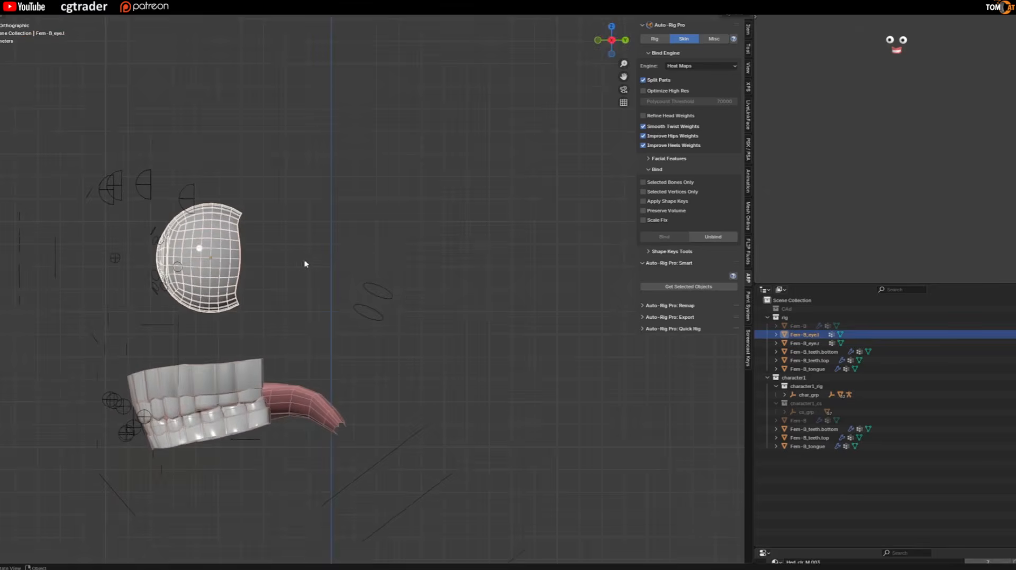
pyautogui.scroll(3, 296, 261)
pyautogui.click(136, 145)
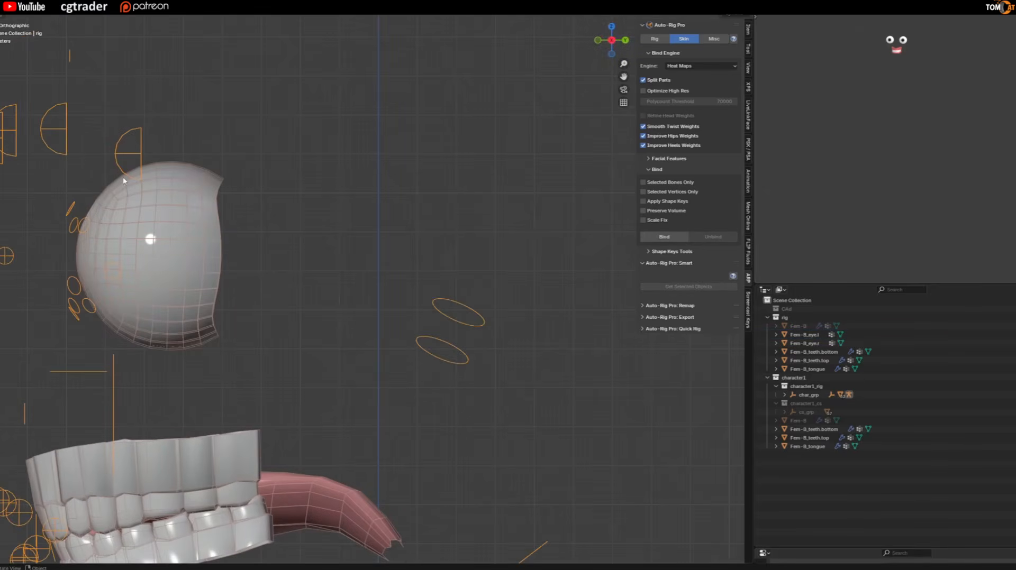
pyautogui.click(143, 217)
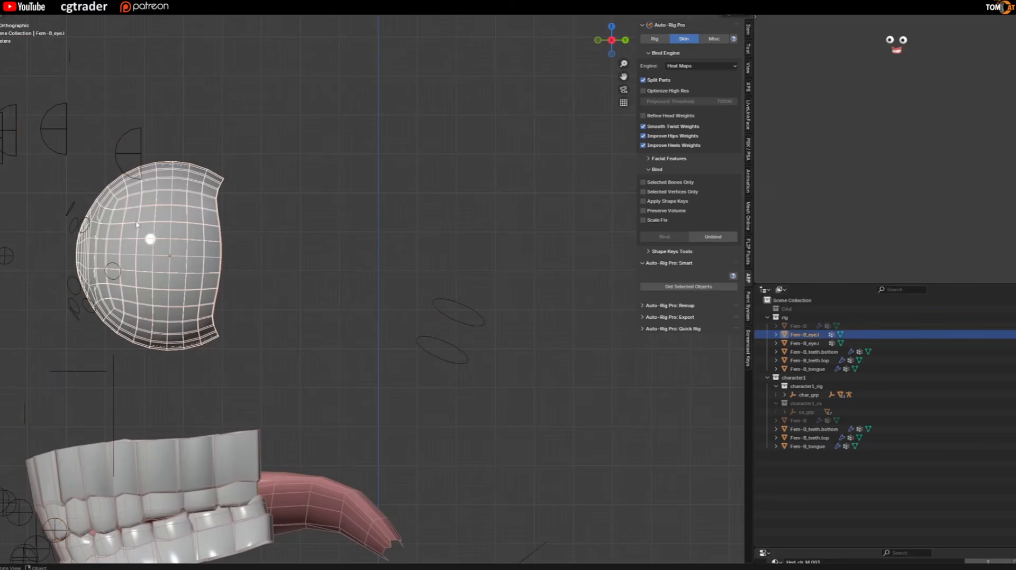
# Select the rig and open its reference bones for editing in Auto-Rig Pro.
pyautogui.click(437, 309)
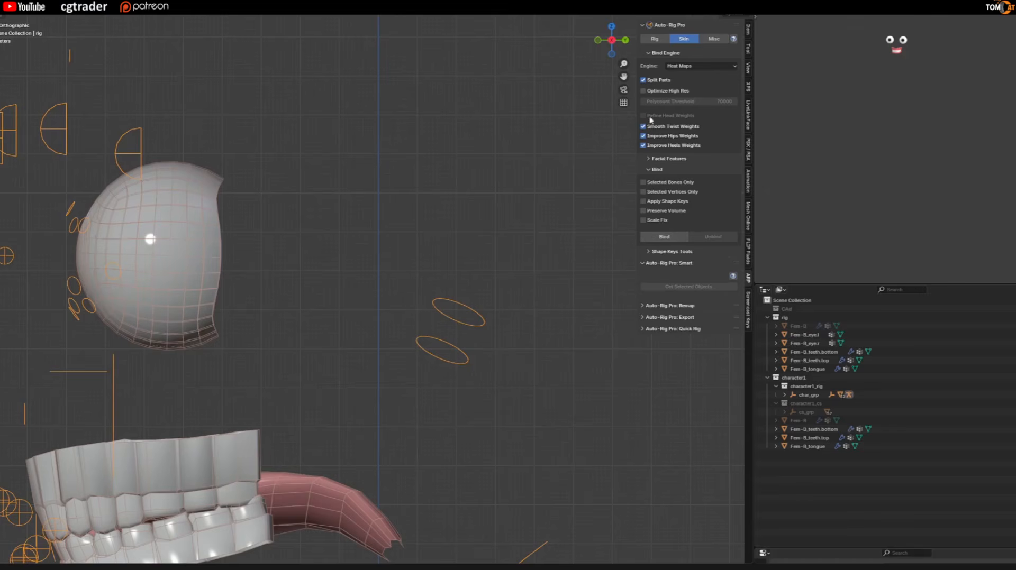
pyautogui.click(655, 40)
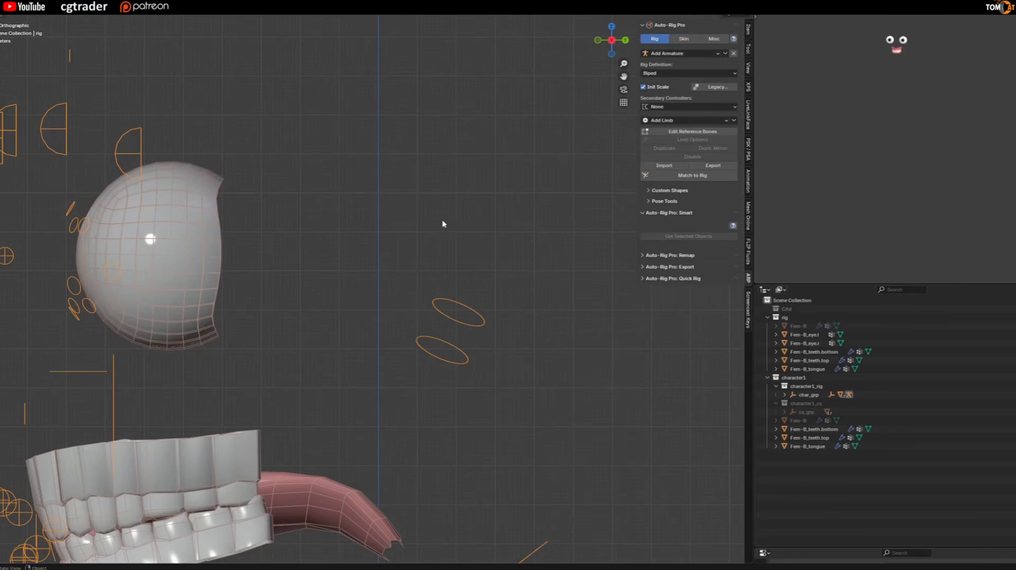
pyautogui.scroll(-5, 437, 219)
pyautogui.moveTo(438, 220)
pyautogui.mouseDown(button='middle')
pyautogui.moveTo(342, 236)
pyautogui.moveTo(436, 239)
pyautogui.mouseUp(button='middle')
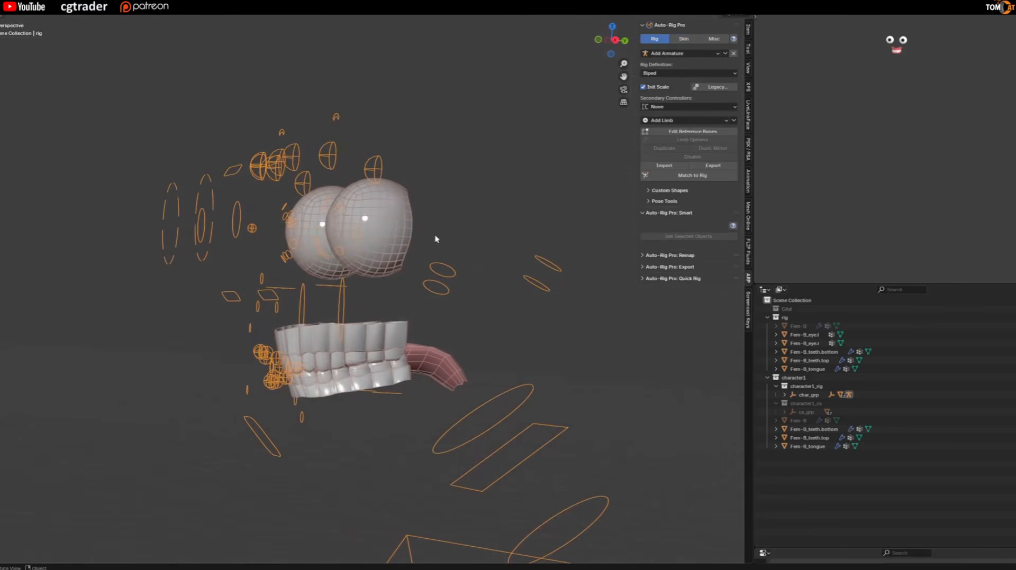
pyautogui.scroll(-3, 561, 229)
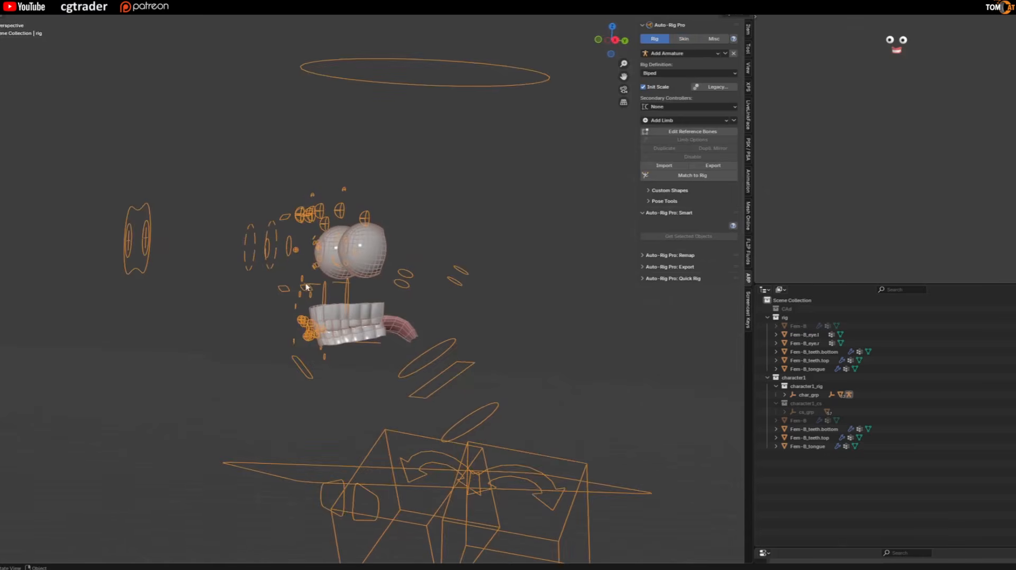
pyautogui.click(681, 135)
pyautogui.scroll(-1, 365, 328)
pyautogui.moveTo(360, 328)
pyautogui.mouseDown(button='middle')
pyautogui.moveTo(410, 339)
pyautogui.moveTo(364, 339)
pyautogui.mouseUp(button='middle')
pyautogui.scroll(2, 398, 342)
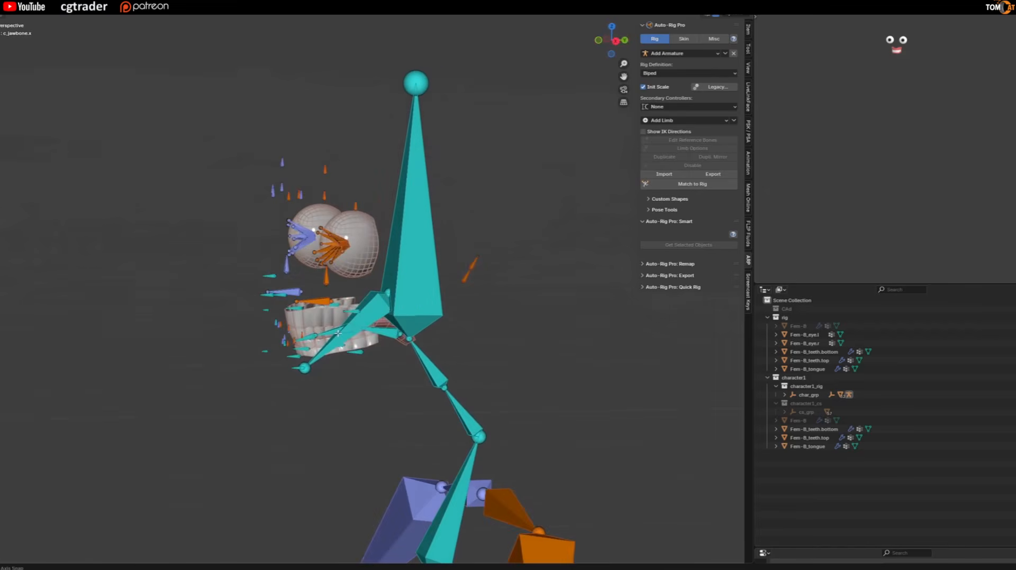
# Examine from the side where the eyelid reference bones converge relative to the eyeball's centre.
pyautogui.moveTo(448, 256); pyautogui.dragTo(455, 240, button='middle')
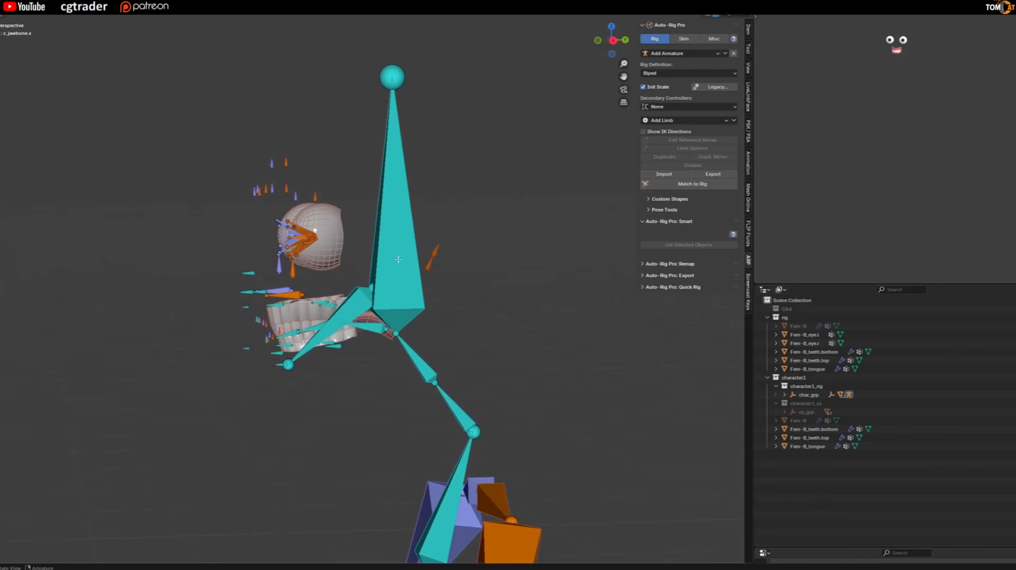
pyautogui.click(612, 40)
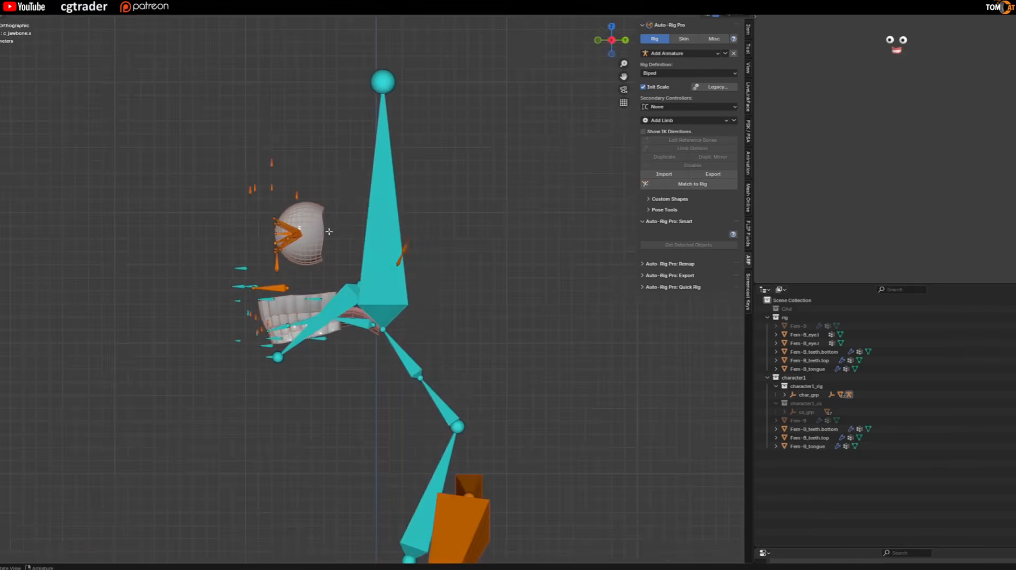
pyautogui.scroll(5, 245, 274)
pyautogui.scroll(6, 245, 274)
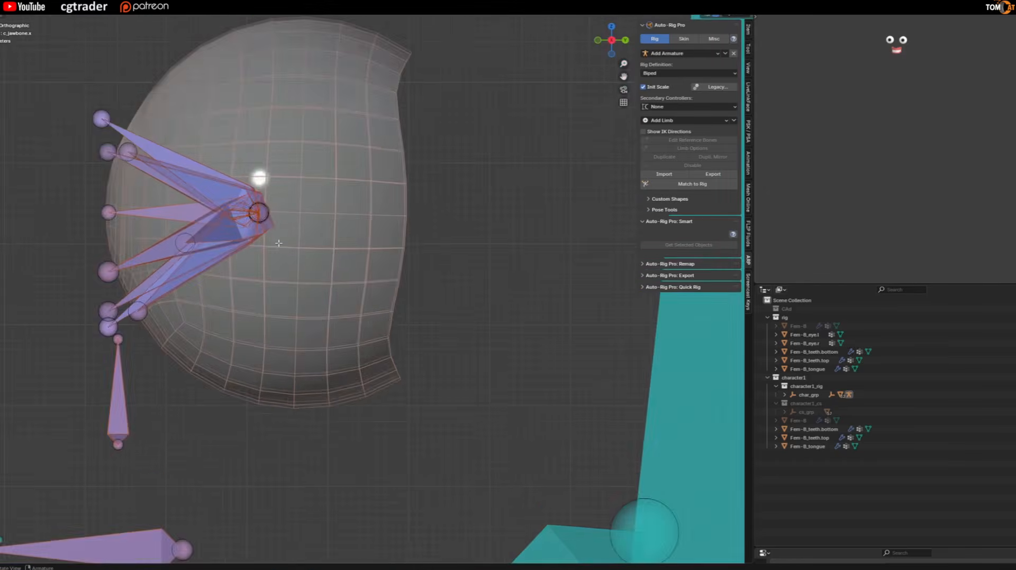
pyautogui.scroll(-2, 276, 232)
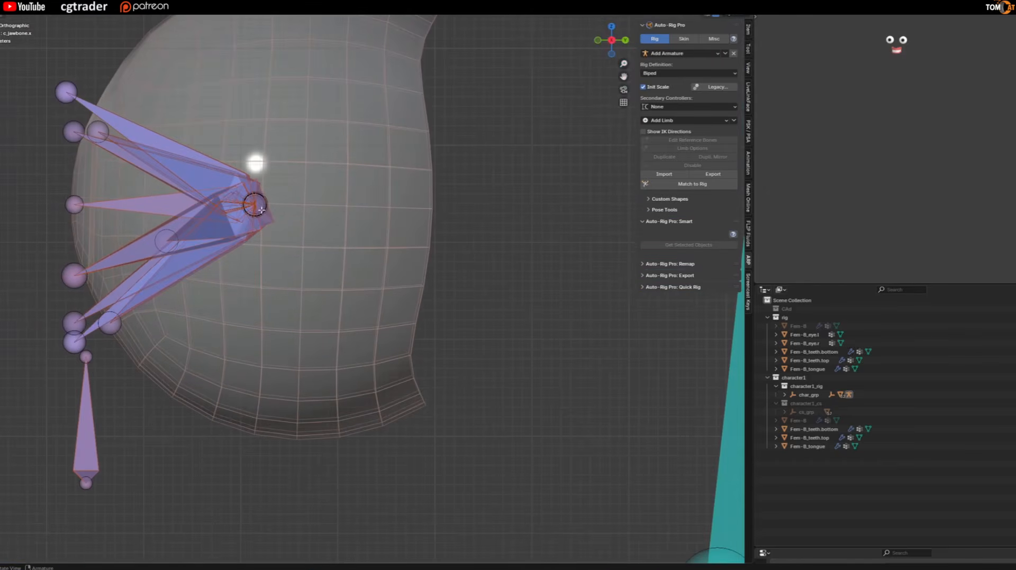
pyautogui.scroll(-1, 254, 216)
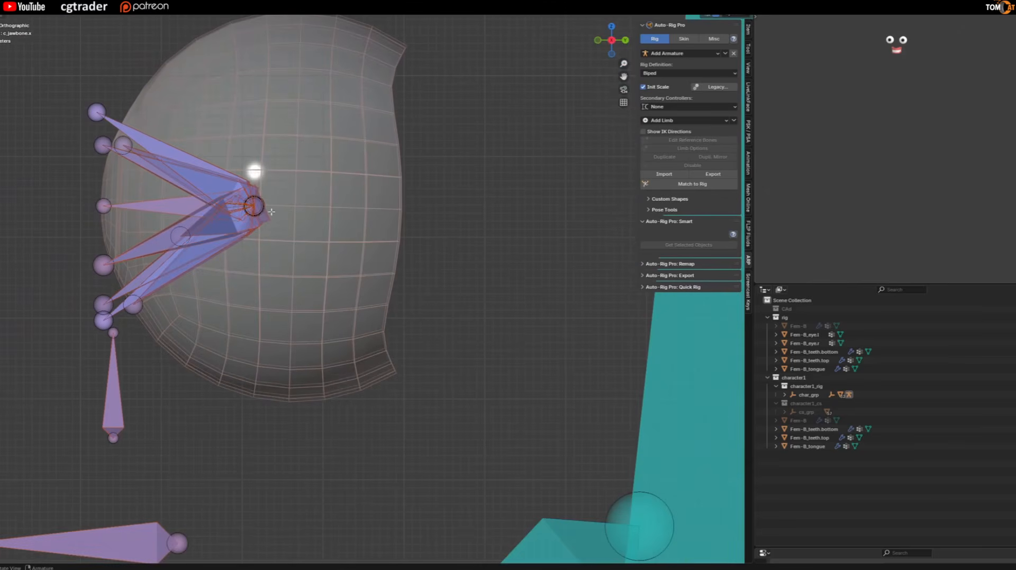
# Open the Fem-B_eye.l mesh in Edit Mode with X-ray and select the vertical edge loop around its middle.
pyautogui.press('Tab')
pyautogui.click(310, 209)
pyautogui.moveTo(309, 210); pyautogui.dragTo(312, 259, button='middle')
pyautogui.scroll(-2, 312, 261)
pyautogui.moveTo(352, 336); pyautogui.dragTo(465, 305, button='middle')
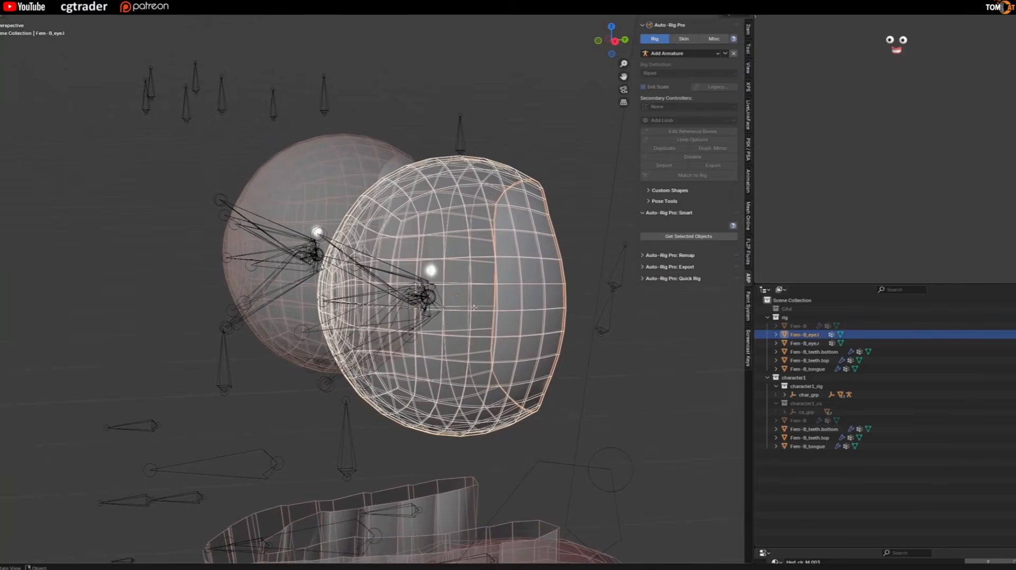
pyautogui.press('Tab')
pyautogui.press('2')
pyautogui.hotkey('alt', 'z')
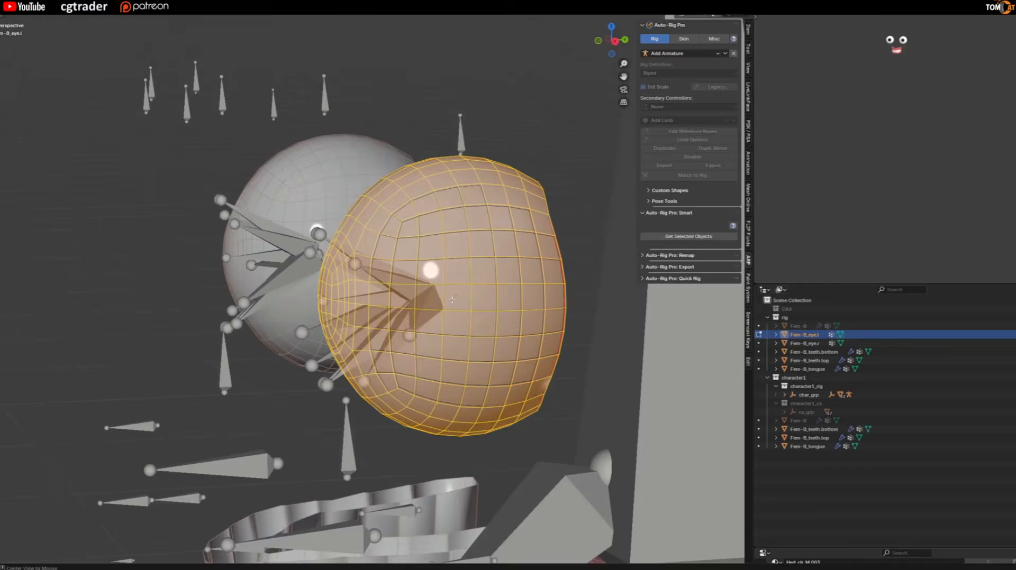
pyautogui.hotkey('alt', 'z')
pyautogui.moveTo(482, 307); pyautogui.dragTo(497, 300, button='middle')
pyautogui.keyDown('alt'); pyautogui.click(495, 297); pyautogui.keyUp('alt')
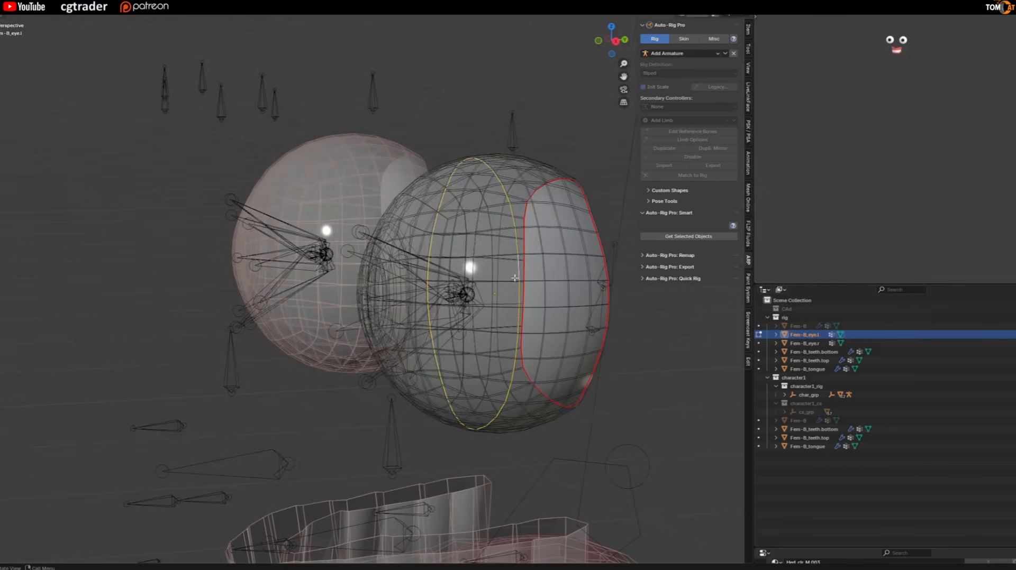
# Snap the 3D cursor to the centre of the selected edge loop on Fem-B_eye.l.
pyautogui.press('KP_Decimal')
pyautogui.scroll(-2, 423, 283)
pyautogui.moveTo(404, 280); pyautogui.dragTo(406, 251, button='middle')
pyautogui.keyDown('alt'); pyautogui.click(406, 251); pyautogui.keyUp('alt')
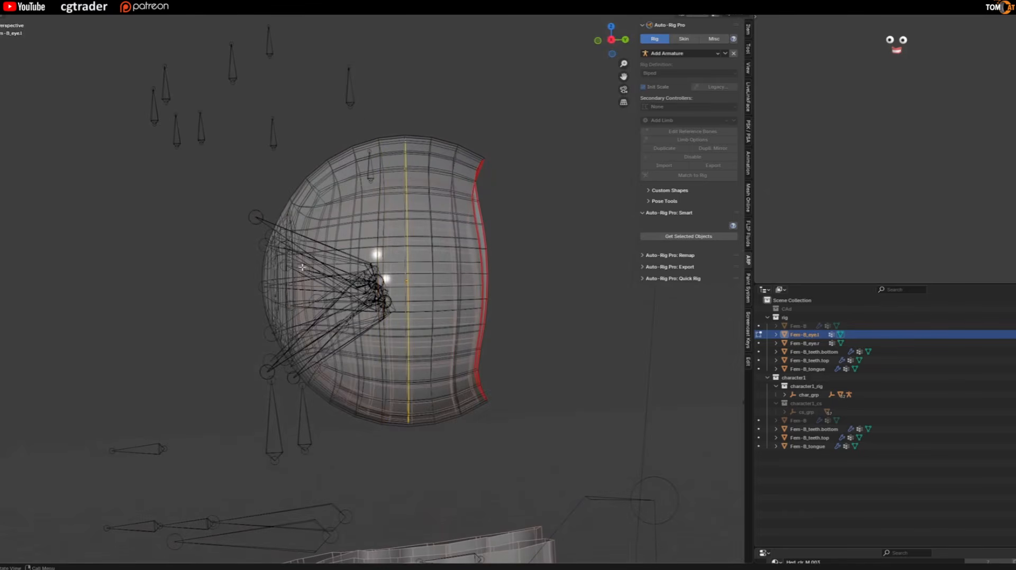
pyautogui.moveTo(289, 265); pyautogui.dragTo(399, 309, button='middle')
pyautogui.scroll(-4, 367, 246)
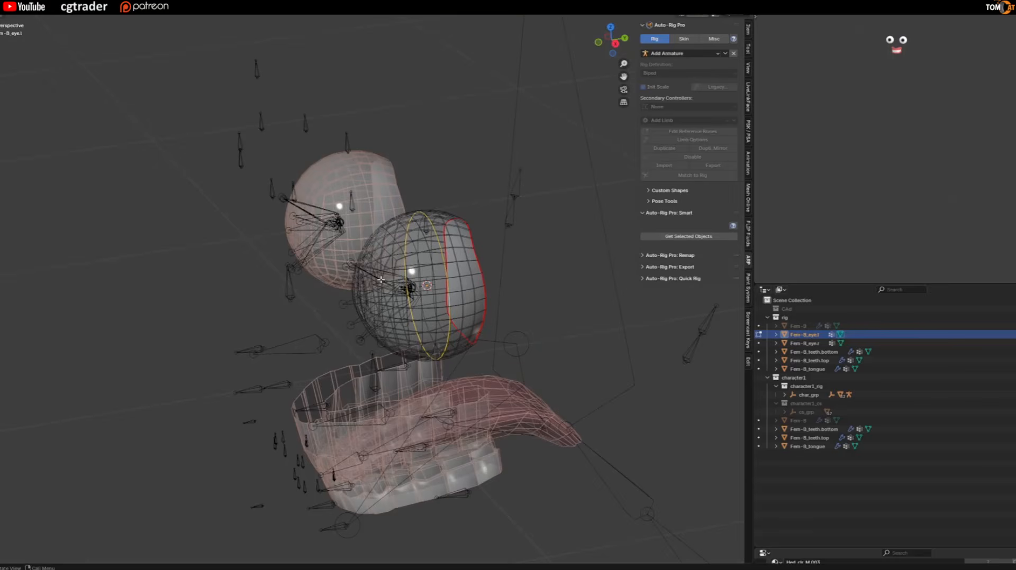
pyautogui.hotkey('shift', 's')
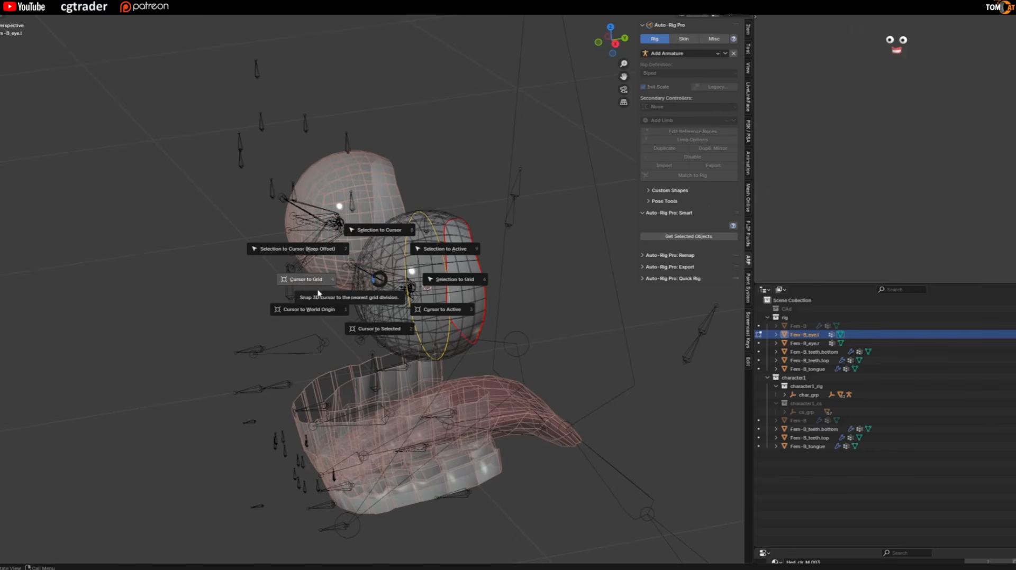
pyautogui.click(370, 331)
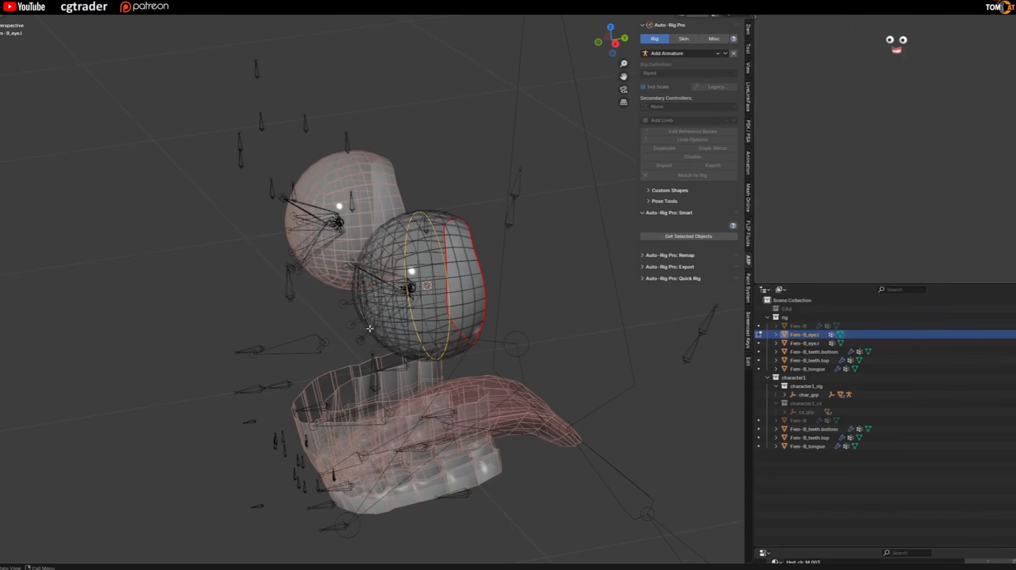
pyautogui.hotkey('shift', 's')
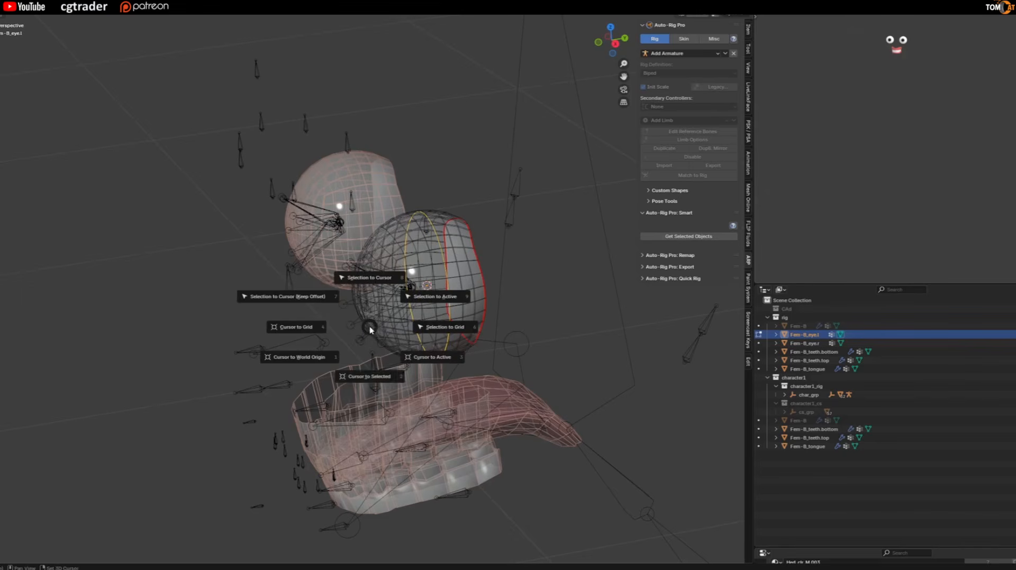
pyautogui.click(373, 365)
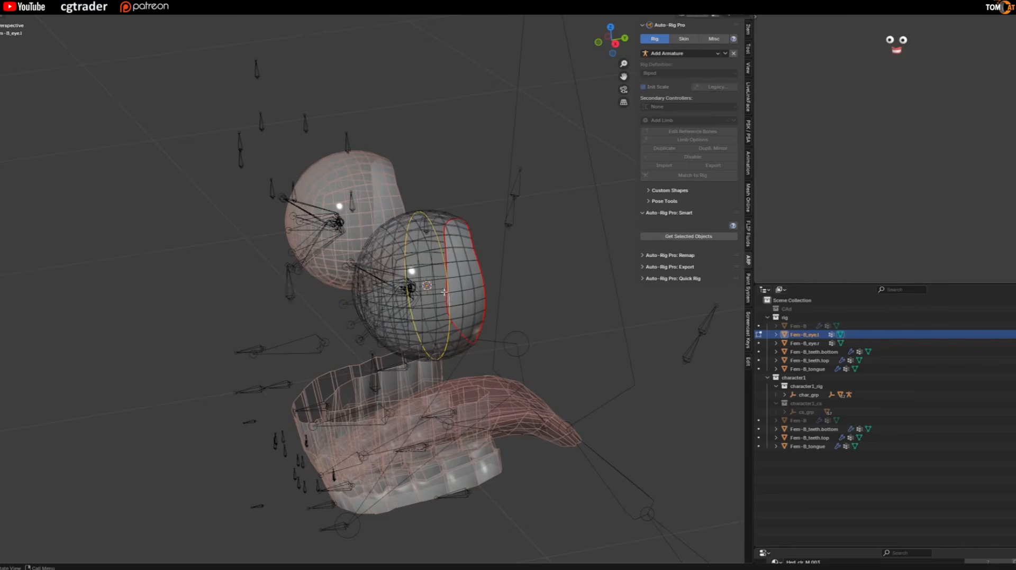
# Leave Edit Mode on the eye mesh and put the rig back into Edit Mode.
pyautogui.scroll(3, 443, 271)
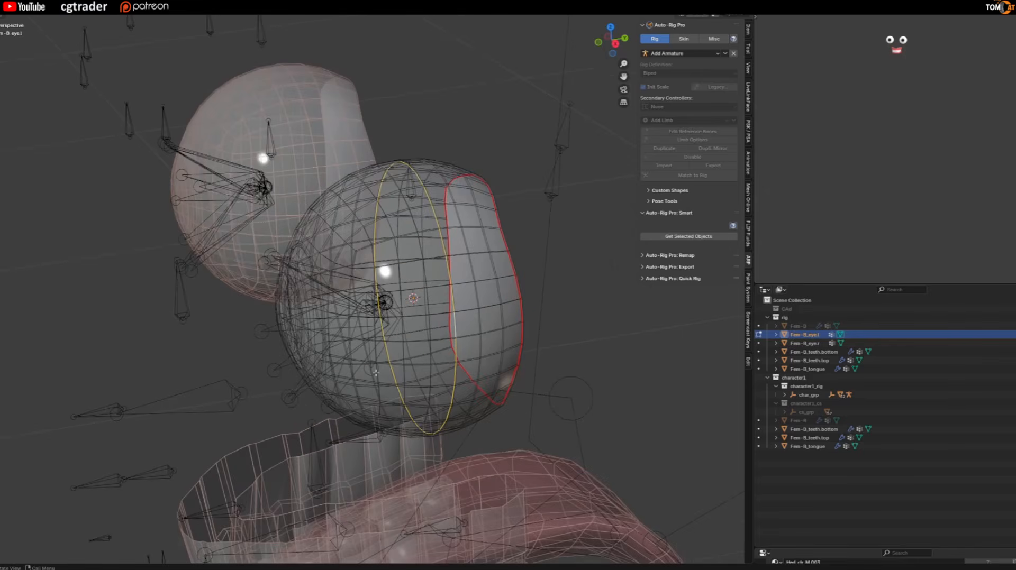
pyautogui.scroll(-2, 352, 312)
pyautogui.moveTo(362, 300); pyautogui.dragTo(330, 272, button='middle')
pyautogui.hotkey('ctrl', 'Tab')
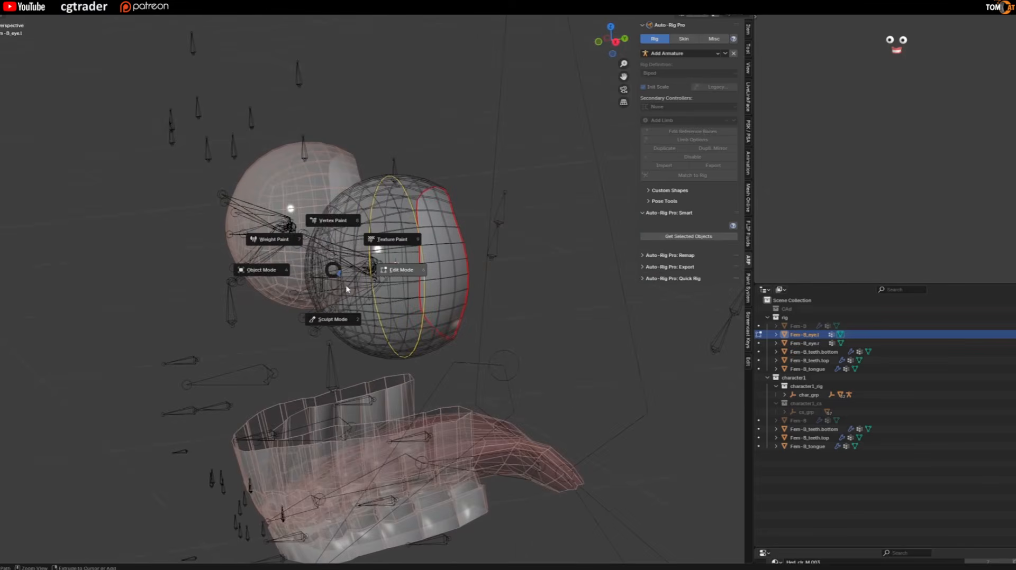
pyautogui.scroll(-2, 370, 295)
pyautogui.press('Tab')
pyautogui.scroll(1, 333, 299)
pyautogui.scroll(2, 333, 300)
pyautogui.moveTo(317, 304); pyautogui.dragTo(263, 316, button='middle')
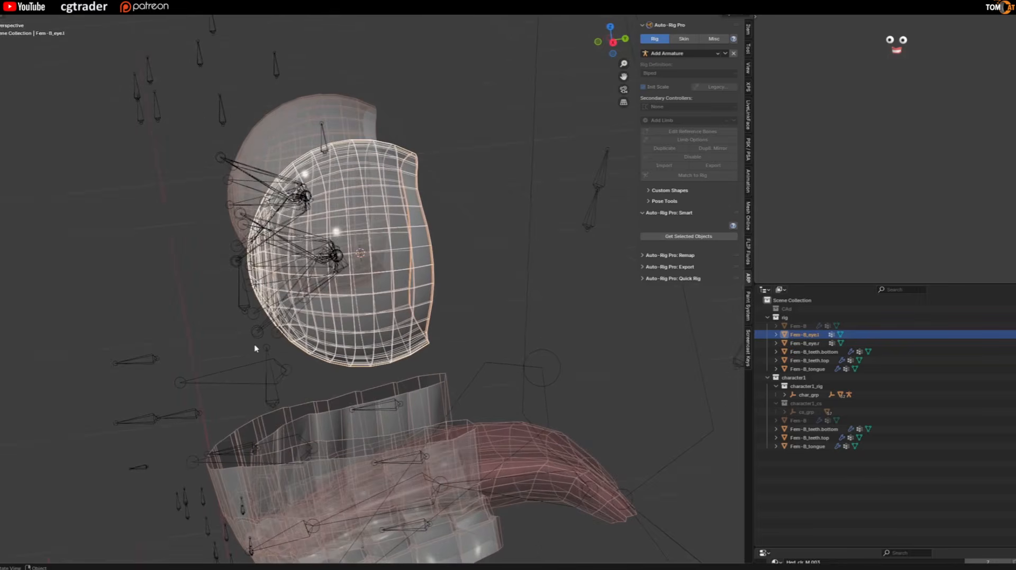
pyautogui.click(257, 340)
pyautogui.hotkey('ctrl', 'Tab')
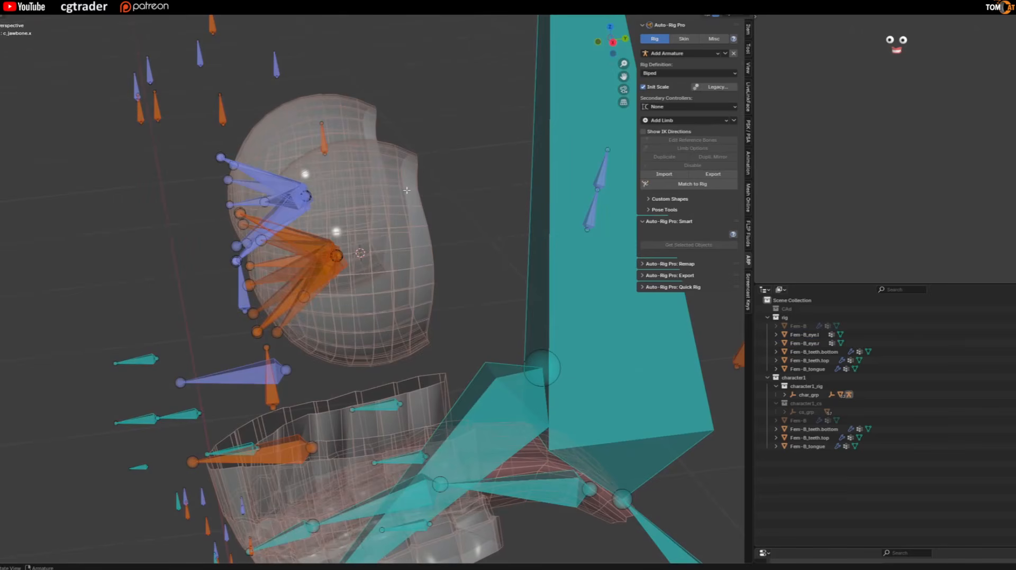
# Isolate the rig in local view and snap the shared inner joint of the left eyelid reference bones to the 3D cursor.
pyautogui.press('KP_Divide')
pyautogui.scroll(10, 370, 129)
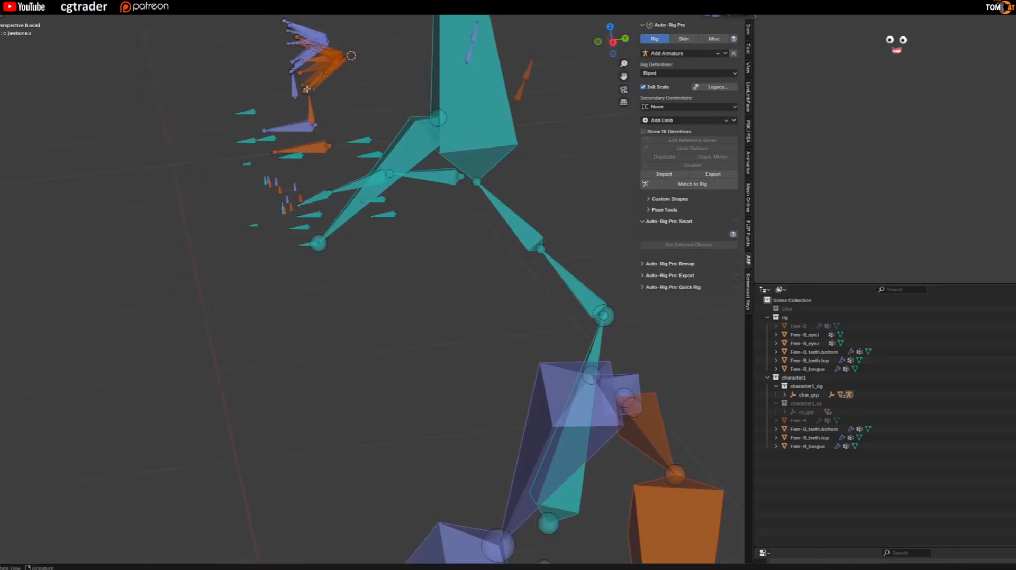
pyautogui.click(306, 148)
pyautogui.scroll(5, 323, 132)
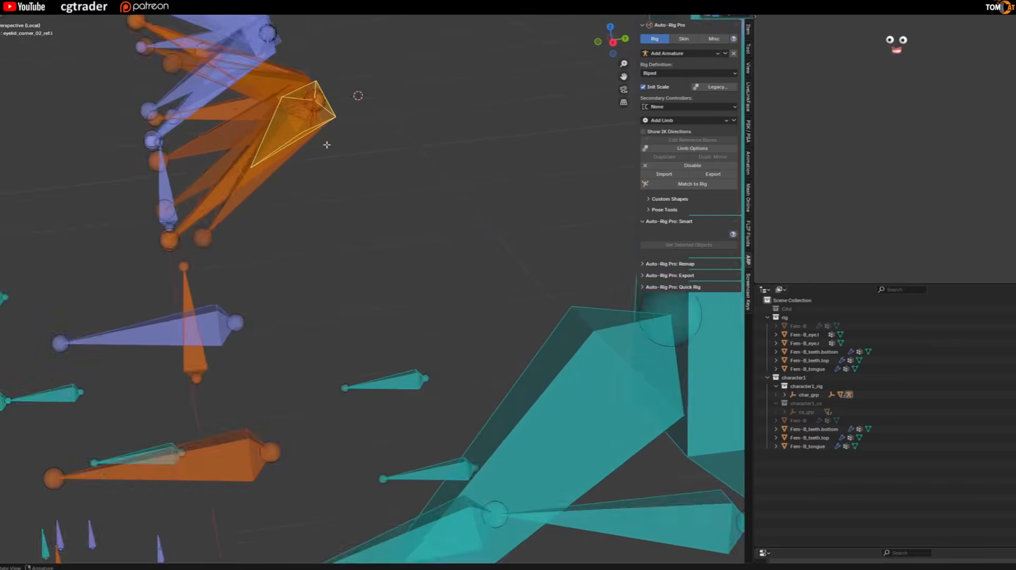
pyautogui.moveTo(338, 83); pyautogui.dragTo(309, 204, button='middle')
pyautogui.click(418, 107)
pyautogui.press('g')
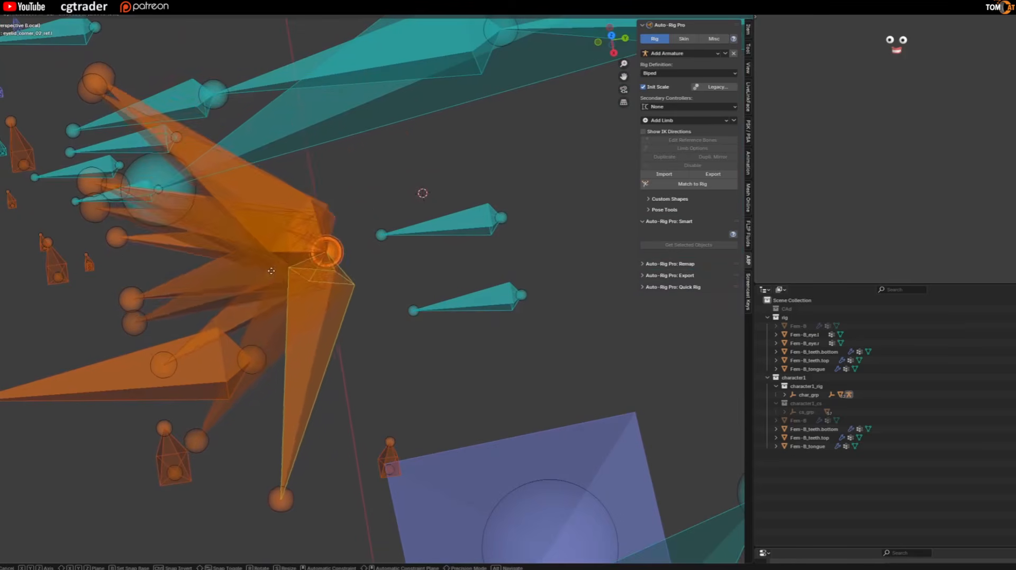
pyautogui.click(272, 252)
pyautogui.hotkey('shift', 's')
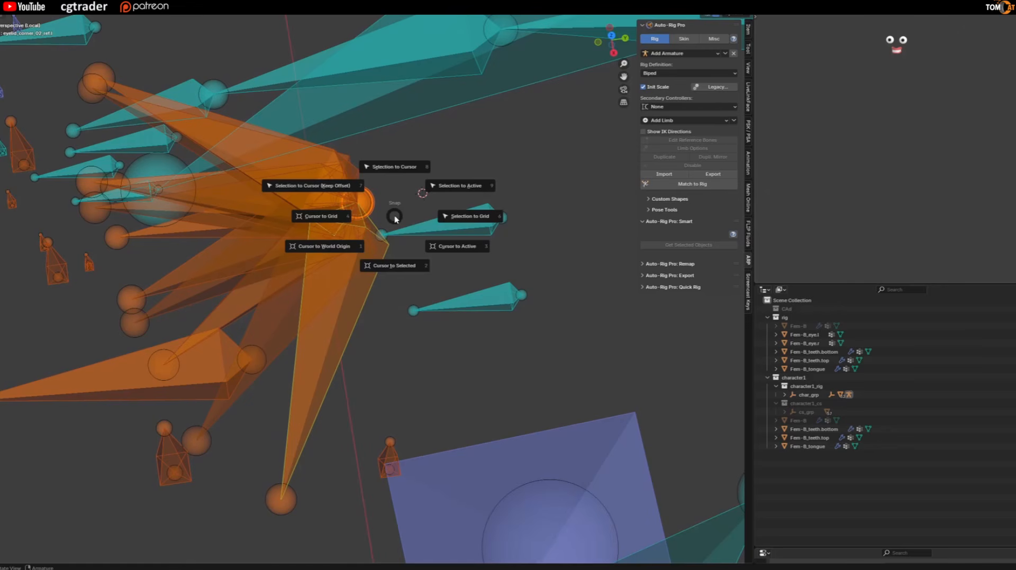
pyautogui.click(395, 167)
# Test moving the shared inner joint of the eyelid reference bones, cancelling each move.
pyautogui.moveTo(370, 222); pyautogui.dragTo(416, 255, button='middle')
pyautogui.press('g')
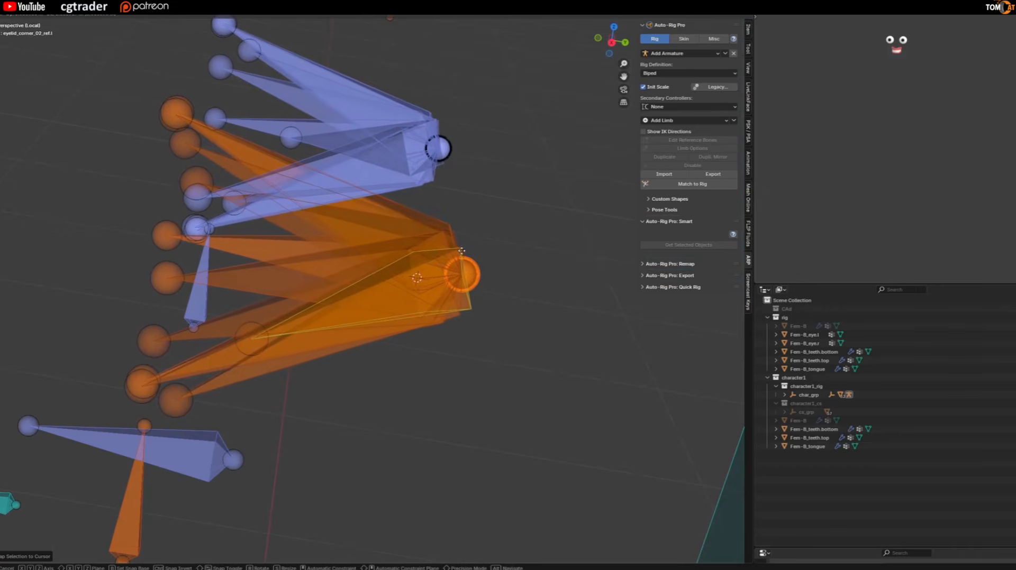
pyautogui.rightClick(453, 250)
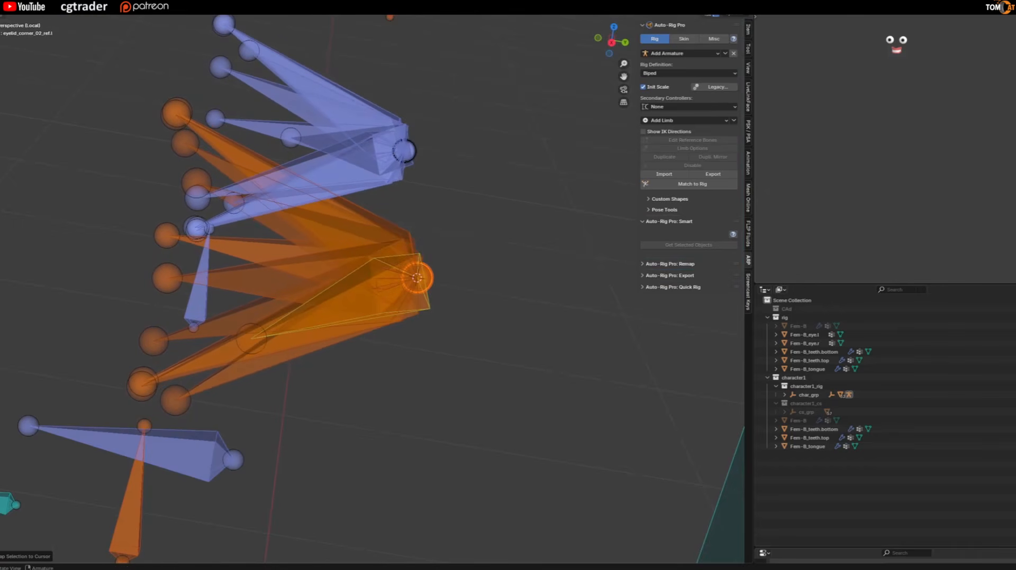
pyautogui.press('g')
pyautogui.click(437, 163)
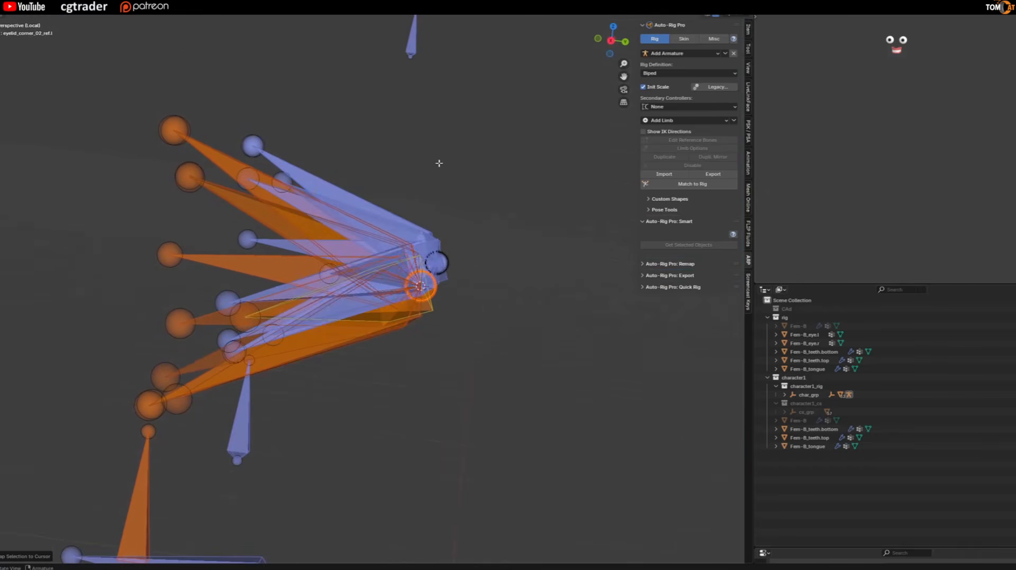
# Leave the rig's Edit Mode, exit local view and select the Fem-B_eye.l mesh.
pyautogui.hotkey('ctrl', 'Tab')
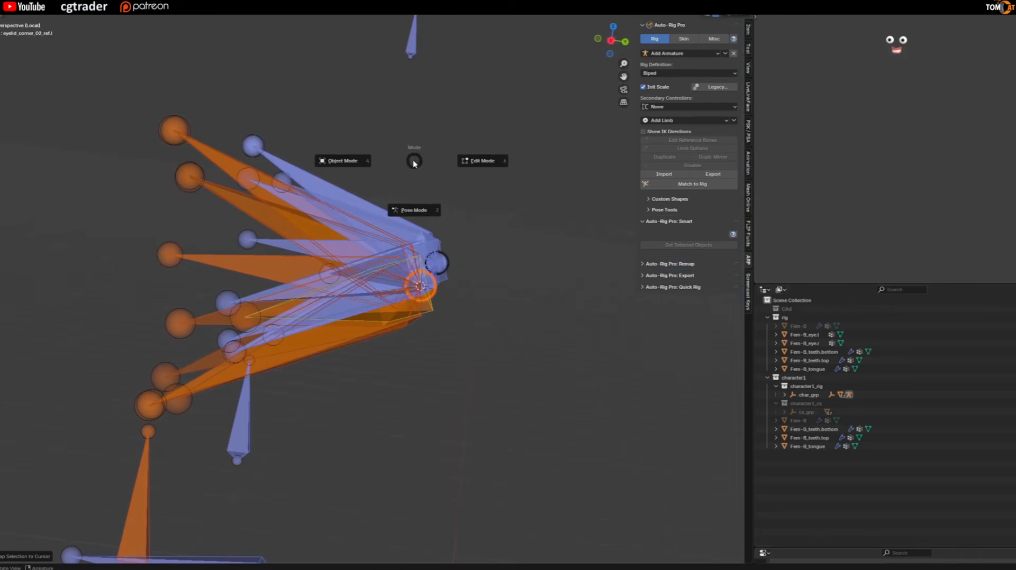
pyautogui.rightClick(418, 163)
pyautogui.press('Tab')
pyautogui.moveTo(365, 198); pyautogui.dragTo(400, 245, button='middle')
pyautogui.press('KP_Divide')
pyautogui.click(454, 176)
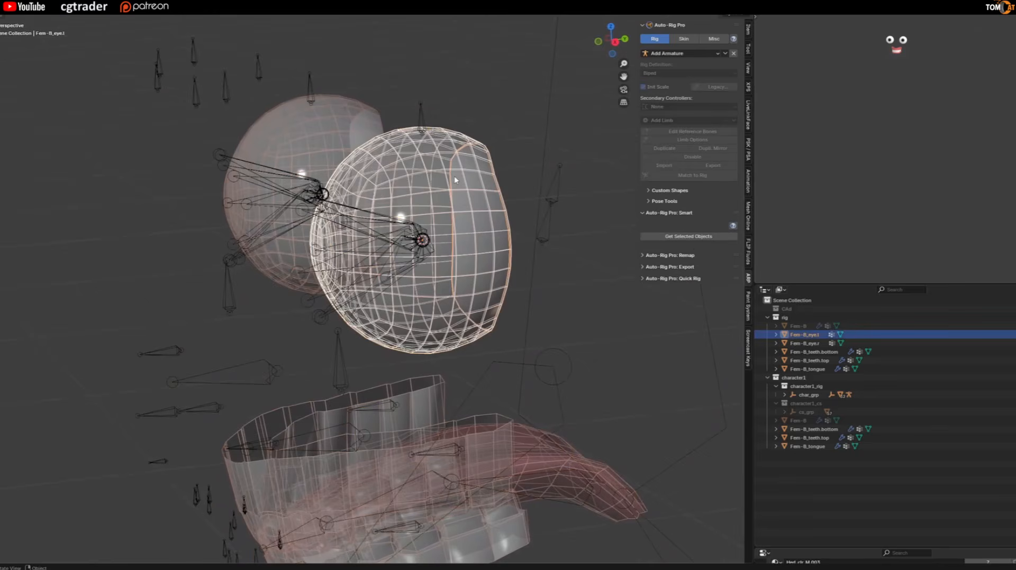
# Bind the Fem-B_eye.l mesh to the rig with the Heat Maps engine.
pyautogui.keyDown('shift'); pyautogui.click(328, 315); pyautogui.keyUp('shift')
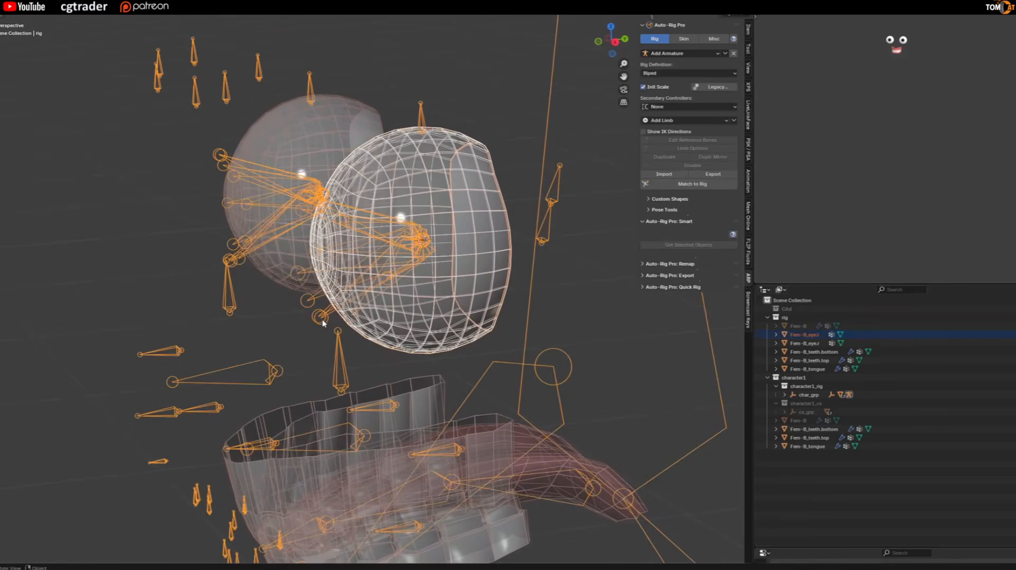
pyautogui.click(688, 37)
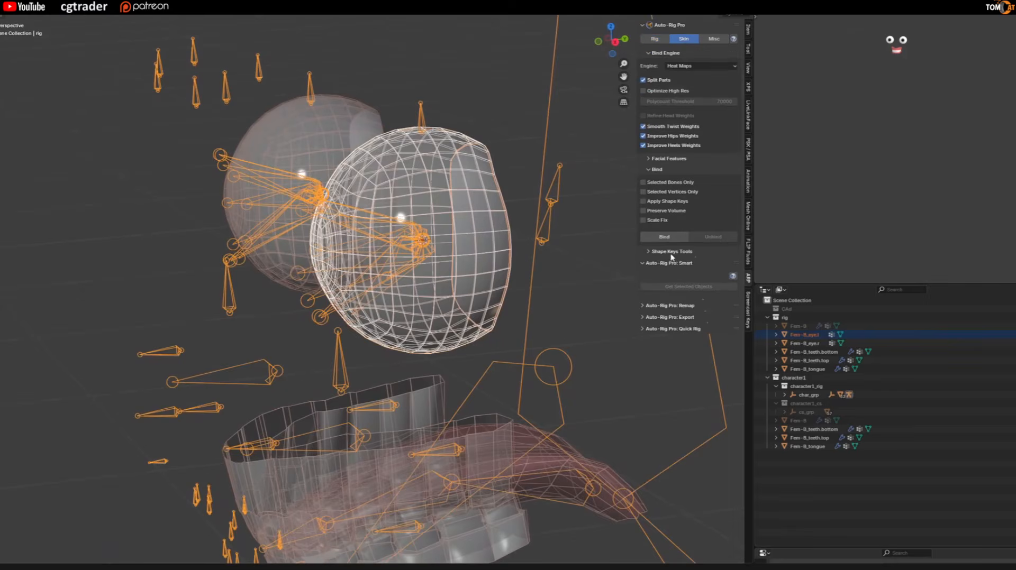
pyautogui.click(665, 238)
# Bind the Fem-B_eye.r mesh to the rig with the same Heat Maps settings.
pyautogui.click(345, 140)
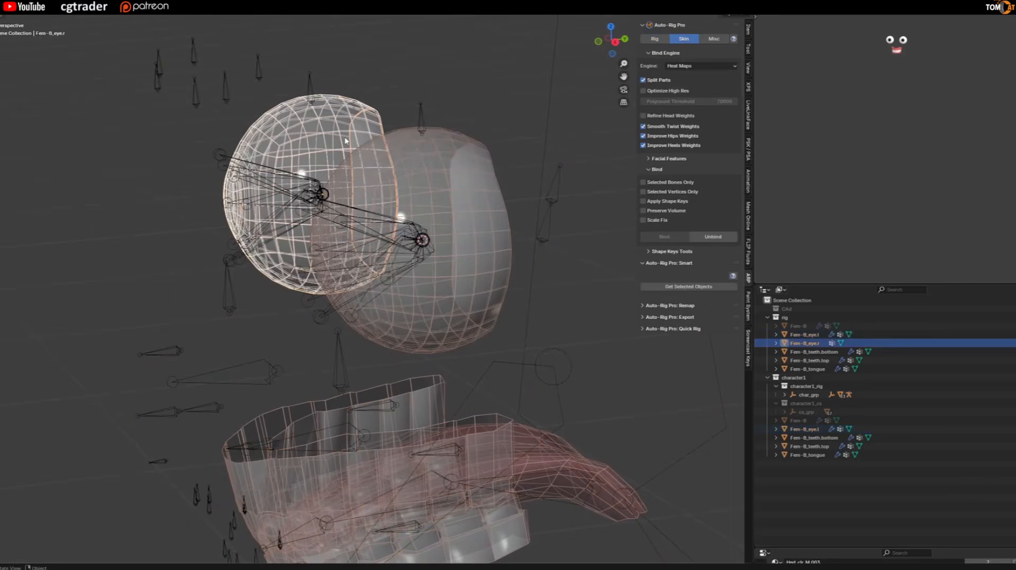
pyautogui.keyDown('shift'); pyautogui.click(220, 156); pyautogui.keyUp('shift')
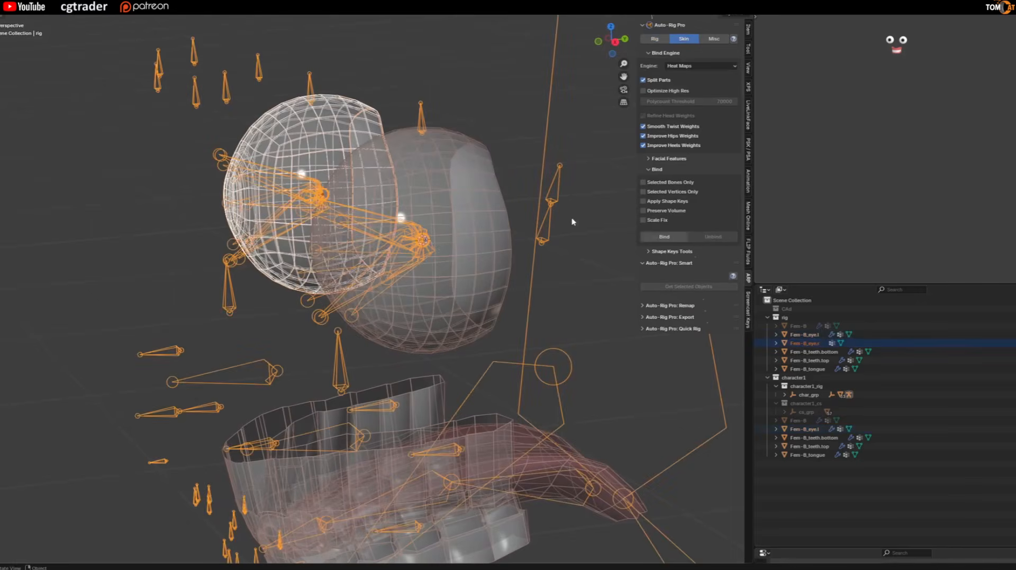
pyautogui.click(661, 236)
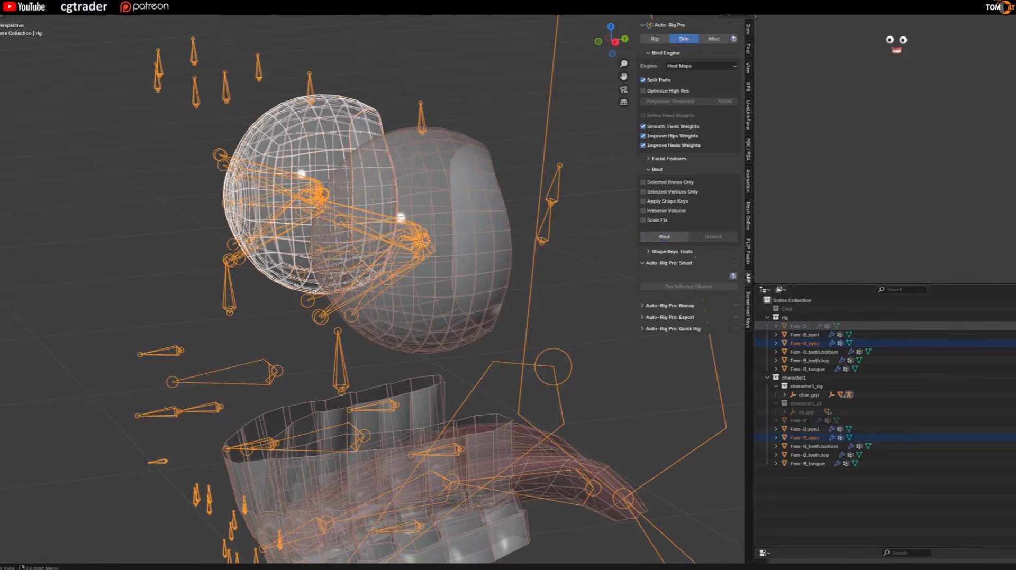
# Unhide the Fem-B body mesh and turn off X-ray to show the head in solid shading.
pyautogui.click(1014, 326)
pyautogui.scroll(-4, 415, 335)
pyautogui.hotkey('alt', 'z')
pyautogui.moveTo(407, 313); pyautogui.dragTo(294, 293, button='middle')
pyautogui.hotkey('shift', 'z')
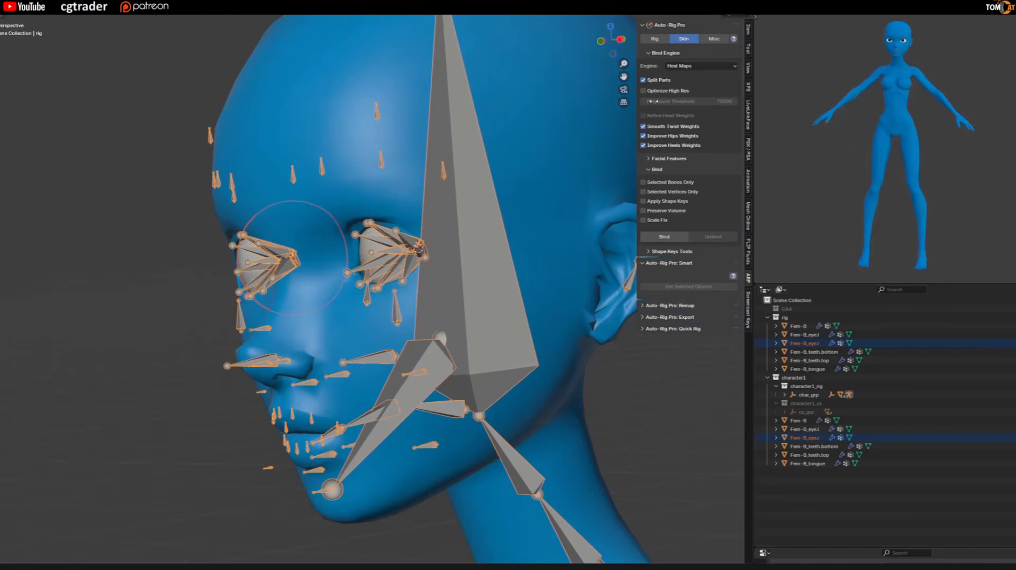
# Run Match to Rig to generate the controllers from the reference bones.
pyautogui.click(656, 41)
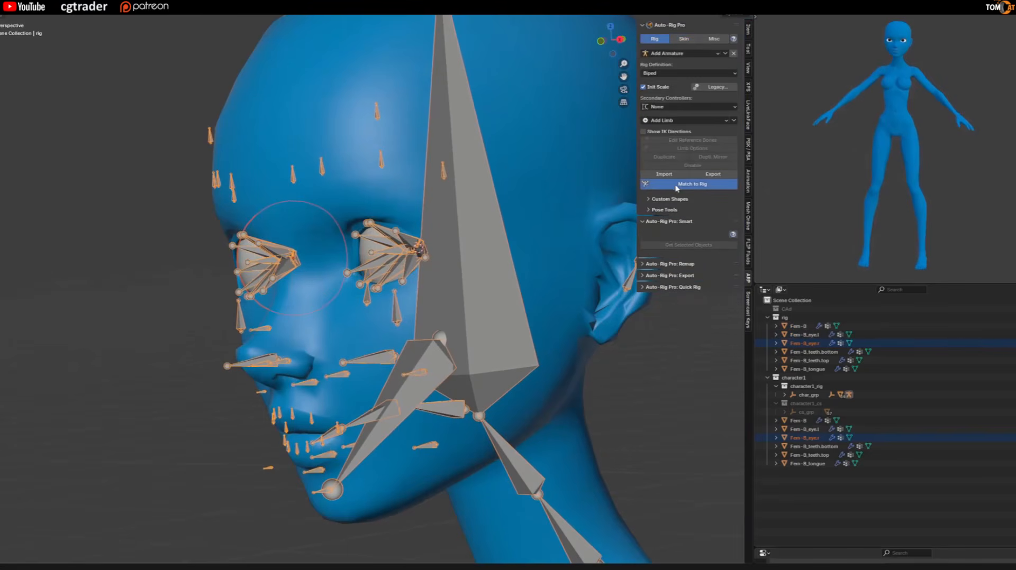
pyautogui.scroll(-6, 423, 265)
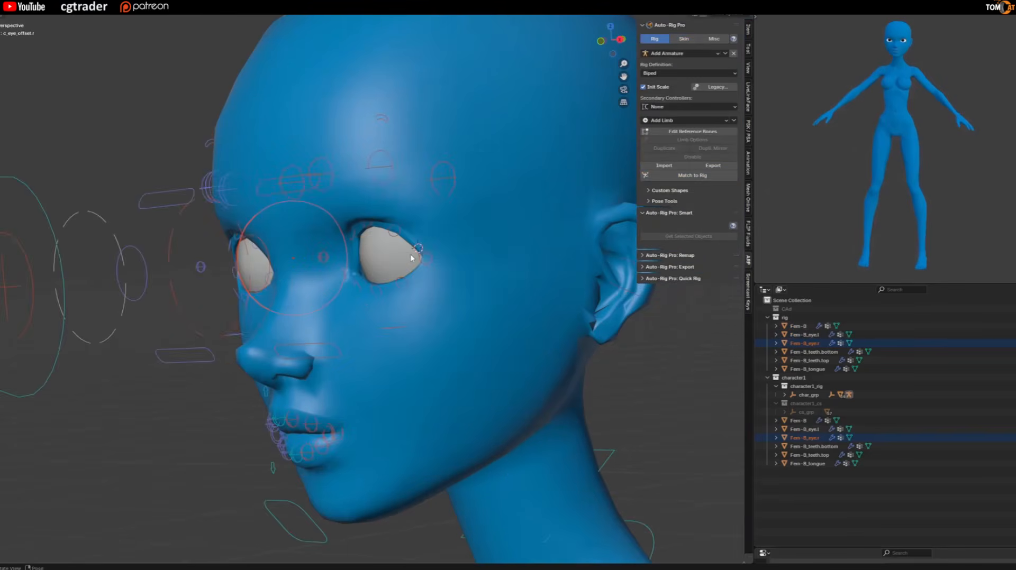
# Test moving the c_eye_target.x controller in several directions to check how the bound eyes follow it.
pyautogui.moveTo(121, 362); pyautogui.dragTo(198, 326, button='middle')
pyautogui.scroll(1, 257, 312)
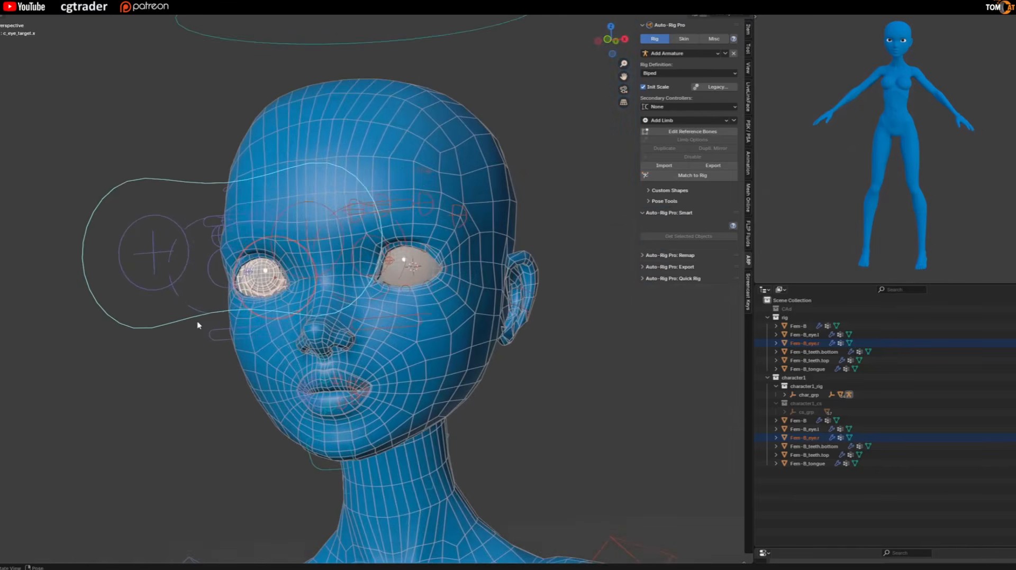
pyautogui.press('g')
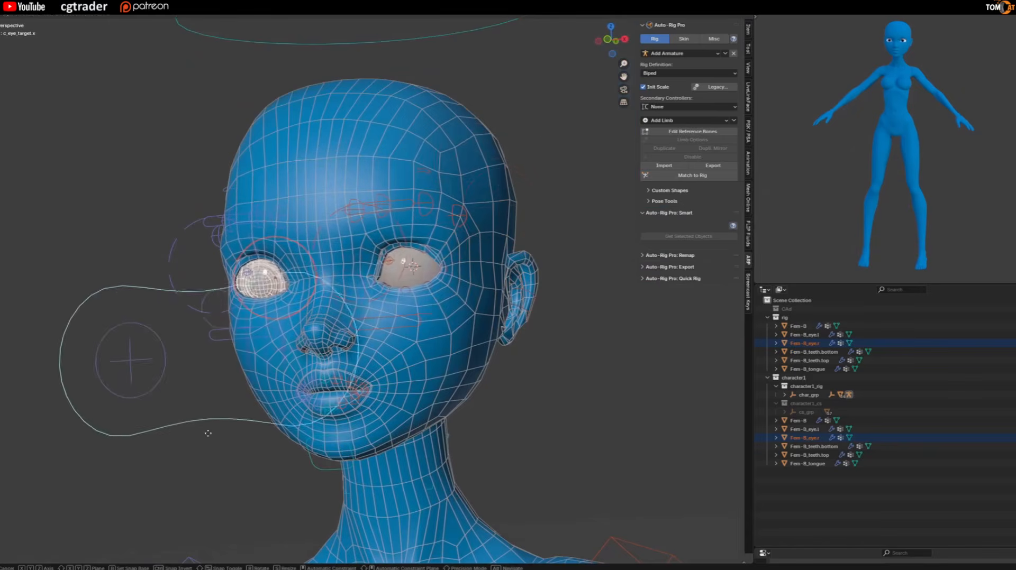
pyautogui.click(131, 316)
pyautogui.moveTo(276, 312); pyautogui.dragTo(196, 210, button='middle')
pyautogui.scroll(4, 197, 261)
pyautogui.press('g')
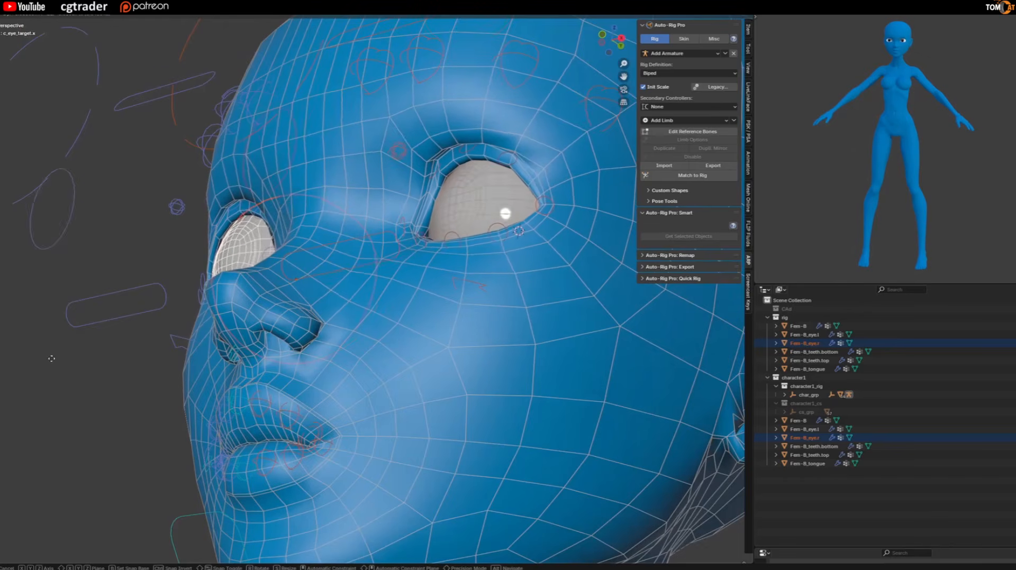
pyautogui.click(127, 220)
# Select the c_jawbone.x controller and try moving the jaw, cancelling the move.
pyautogui.moveTo(127, 220); pyautogui.dragTo(225, 352, button='middle')
pyautogui.click(248, 389)
pyautogui.press('g')
pyautogui.rightClick(249, 251)
# Check the rig for export issues in Auto-Rig Pro, then collapse the Check and Bone Tags sections.
pyautogui.scroll(-2, 249, 251)
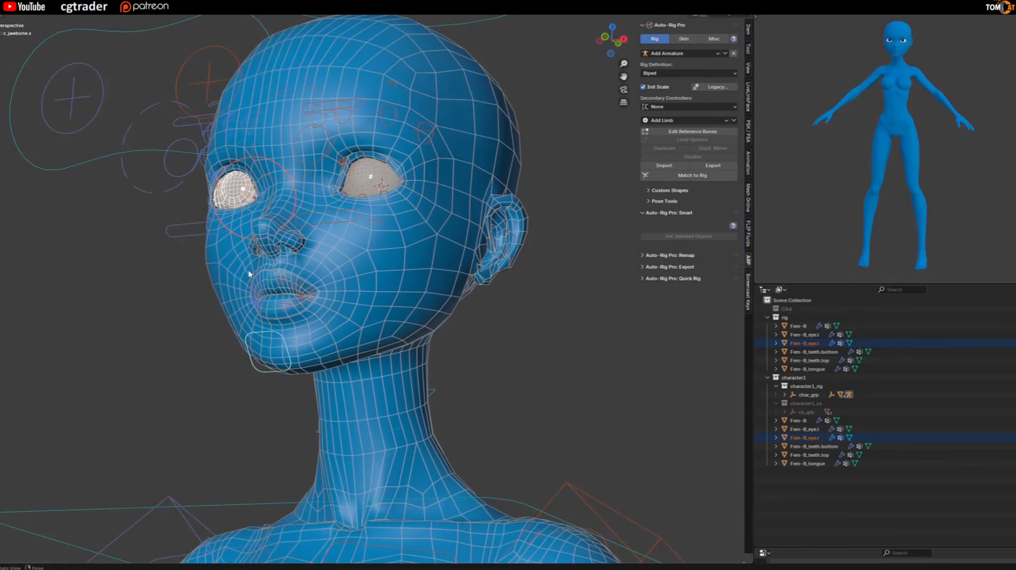
pyautogui.scroll(-4, 301, 283)
pyautogui.scroll(-6, 325, 263)
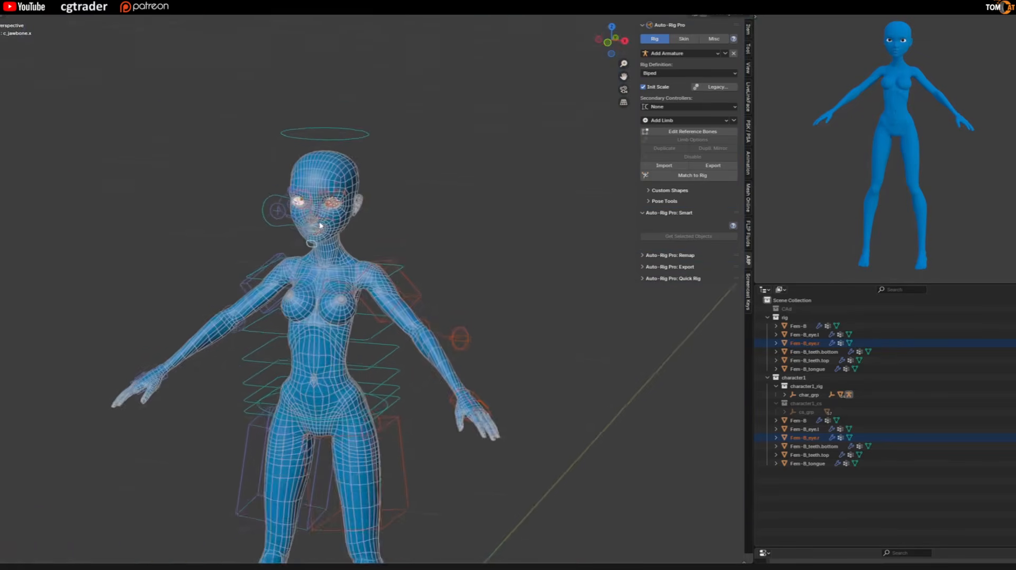
pyautogui.moveTo(306, 355); pyautogui.dragTo(295, 237, button='middle')
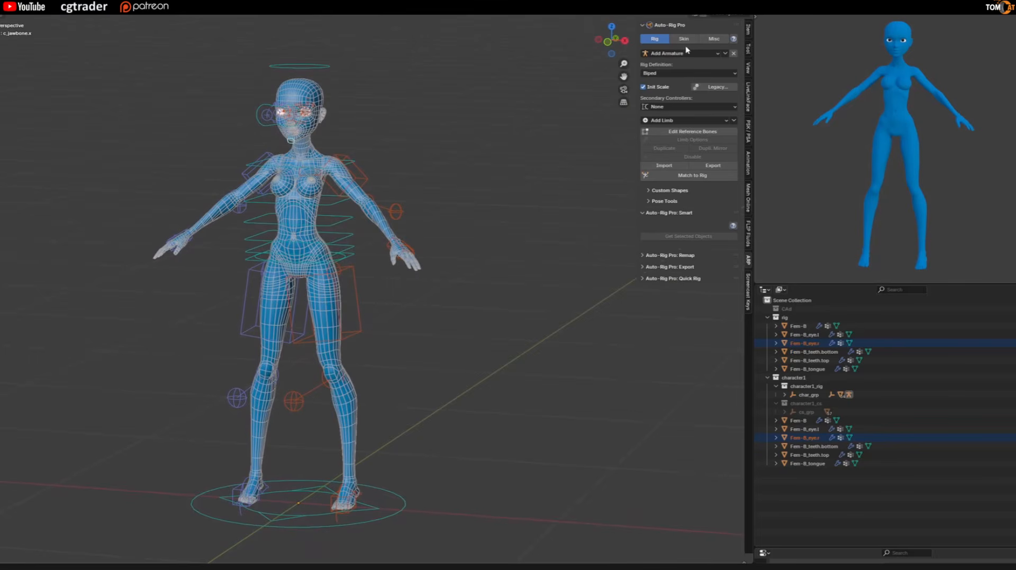
pyautogui.click(714, 39)
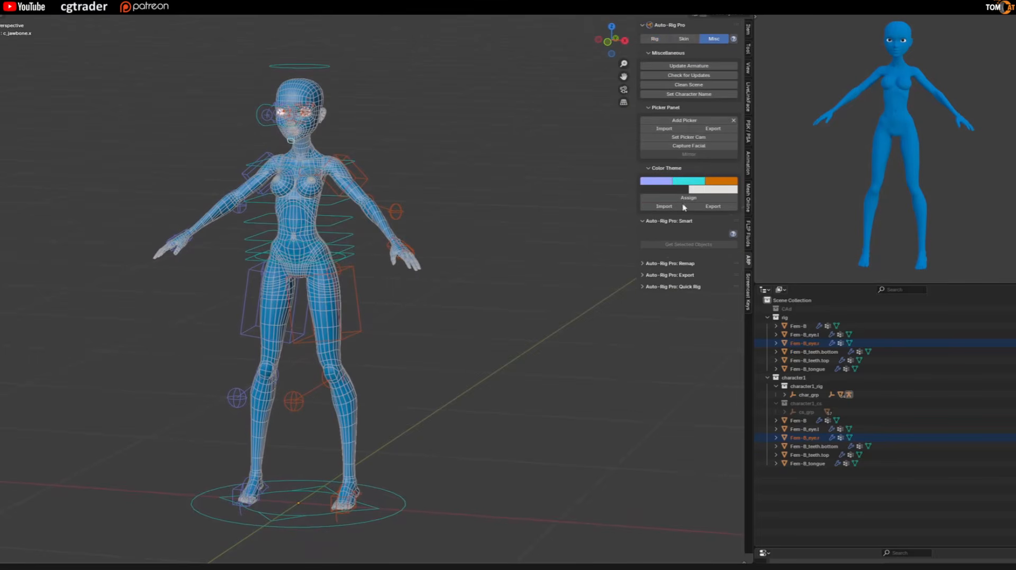
pyautogui.click(646, 276)
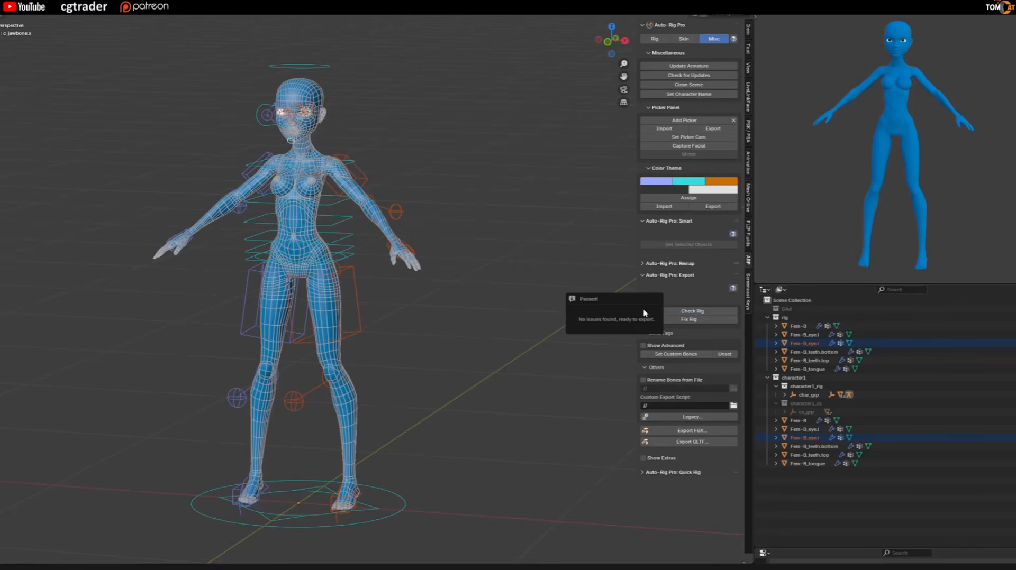
pyautogui.click(644, 299)
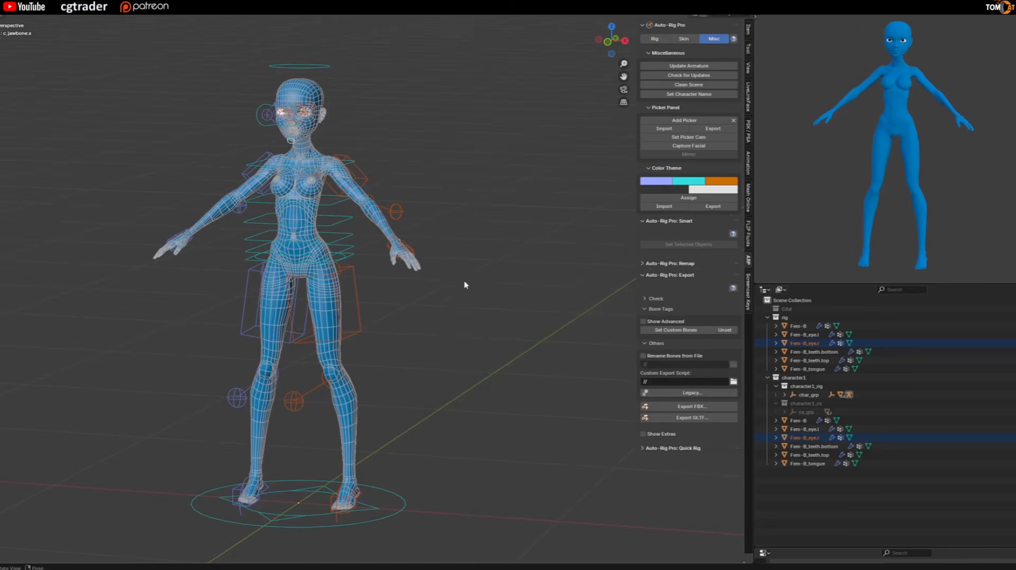
pyautogui.moveTo(465, 286); pyautogui.dragTo(492, 302, button='middle')
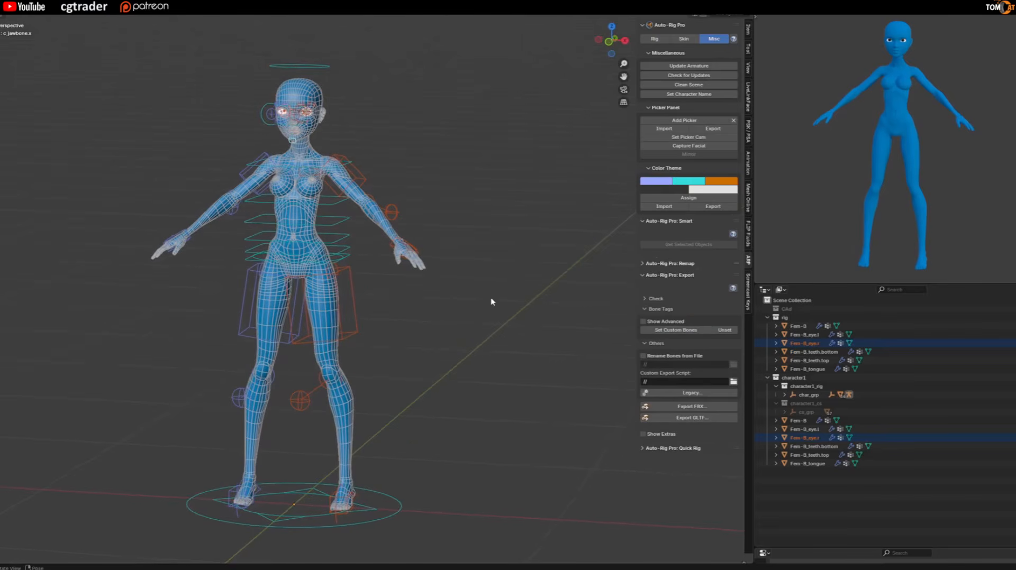
pyautogui.click(646, 310)
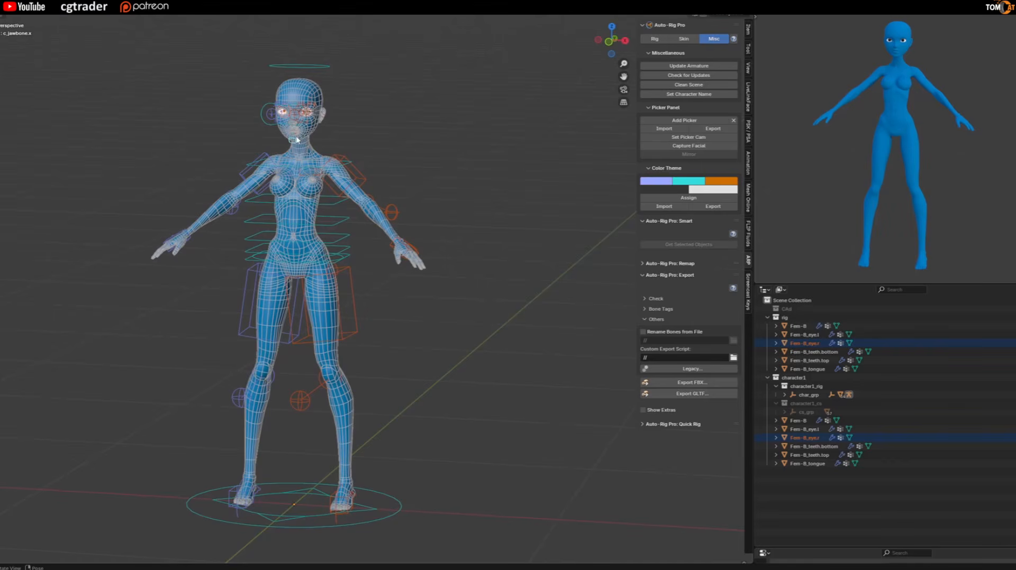
# Inspect the bound character and its controllers from several angles, from the full body to the face.
pyautogui.moveTo(309, 317); pyautogui.dragTo(235, 295, button='middle')
pyautogui.scroll(8, 235, 295)
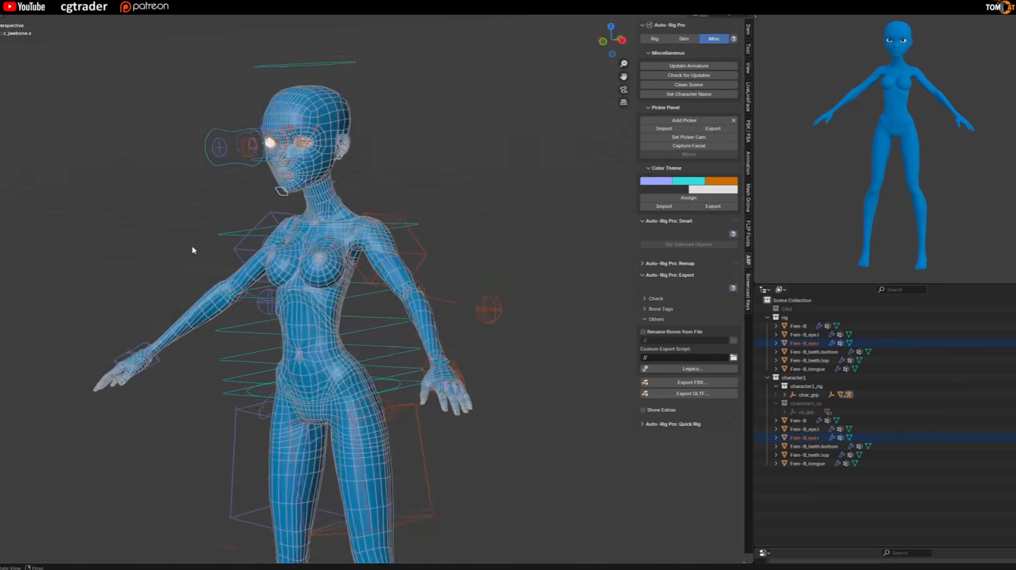
pyautogui.moveTo(224, 241); pyautogui.dragTo(326, 308, button='middle')
pyautogui.scroll(-3, 326, 308)
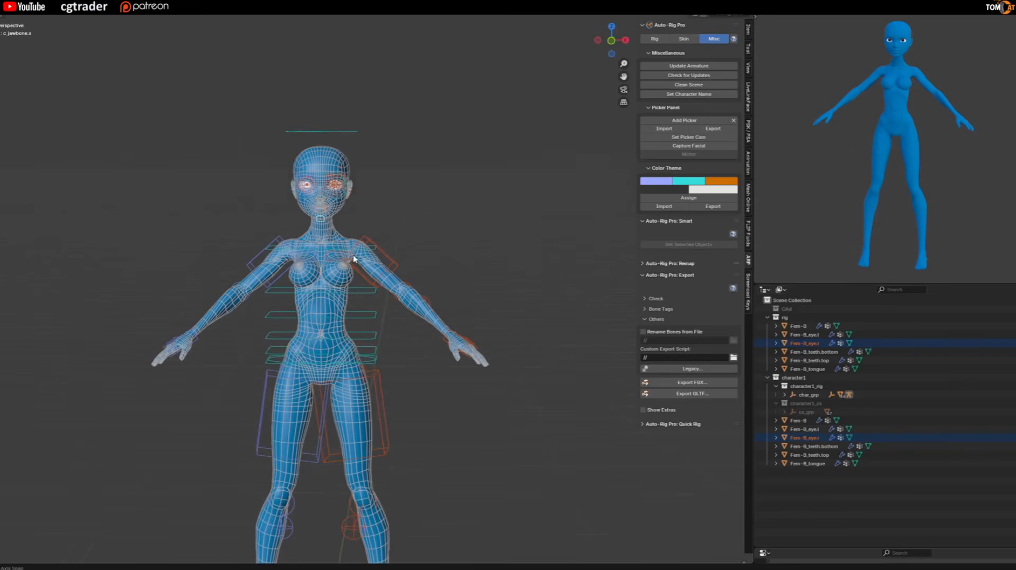
pyautogui.scroll(-1, 351, 261)
pyautogui.scroll(5, 336, 263)
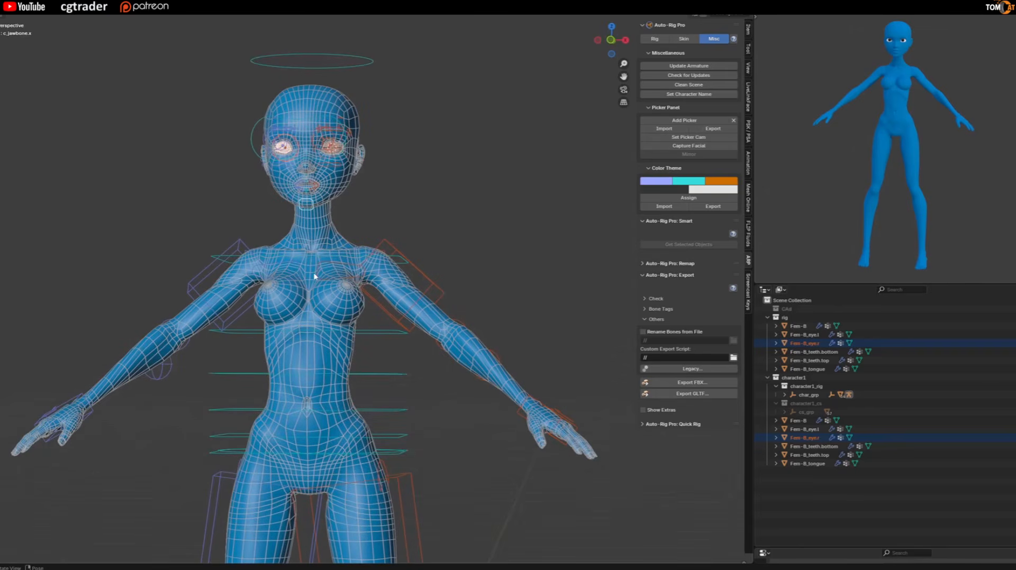
pyautogui.scroll(1, 352, 268)
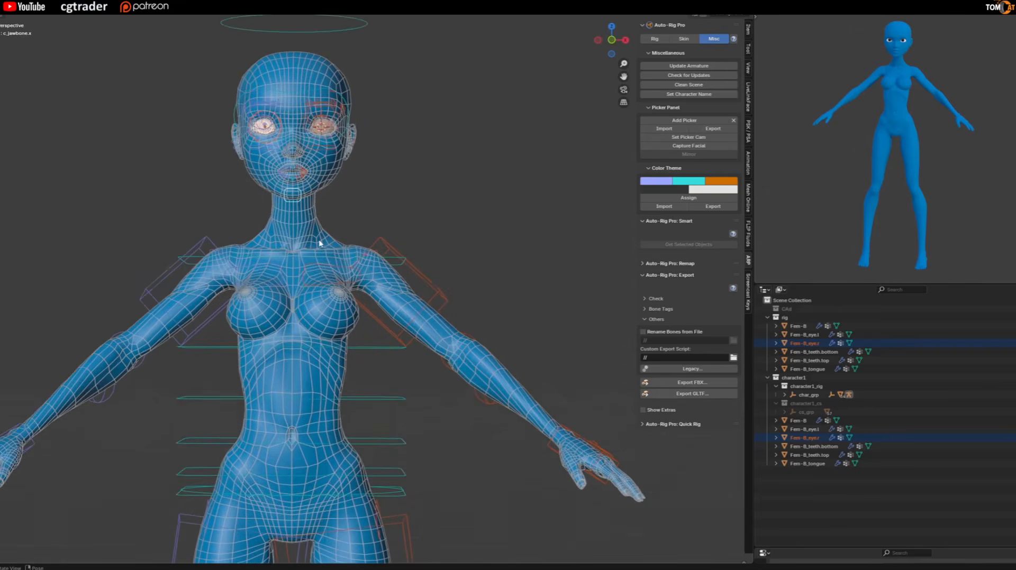
pyautogui.scroll(-2, 320, 243)
pyautogui.scroll(-4, 311, 269)
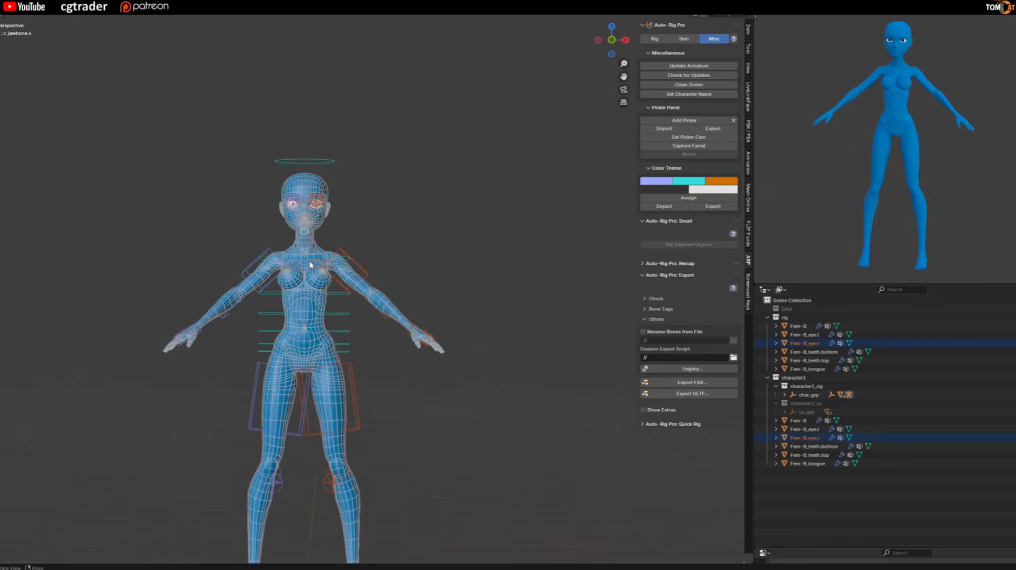
pyautogui.moveTo(330, 268); pyautogui.dragTo(344, 304, button='middle')
pyautogui.scroll(2, 319, 313)
pyautogui.scroll(4, 317, 314)
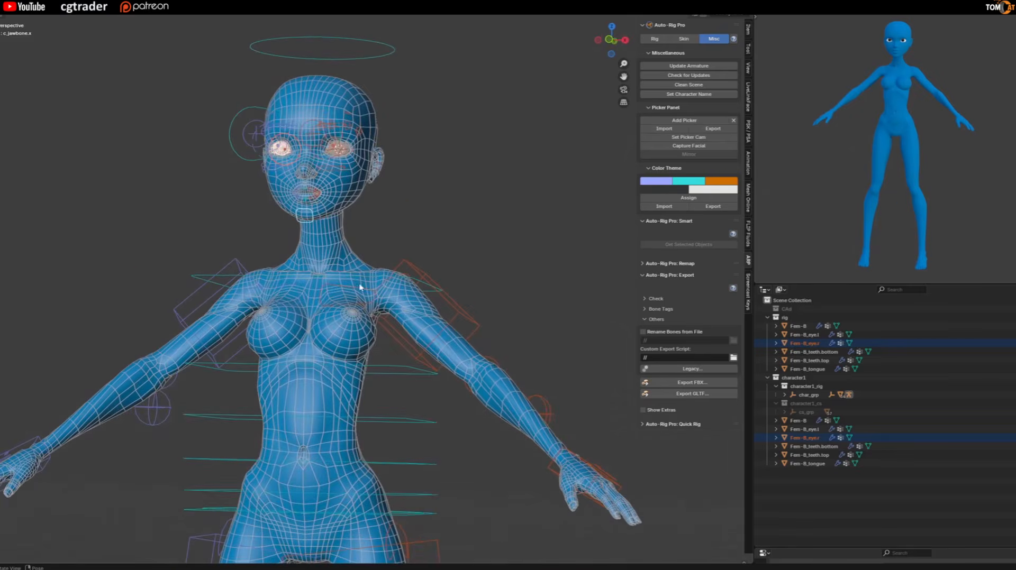
pyautogui.scroll(5, 307, 262)
pyautogui.moveTo(349, 236); pyautogui.dragTo(289, 226, button='middle')
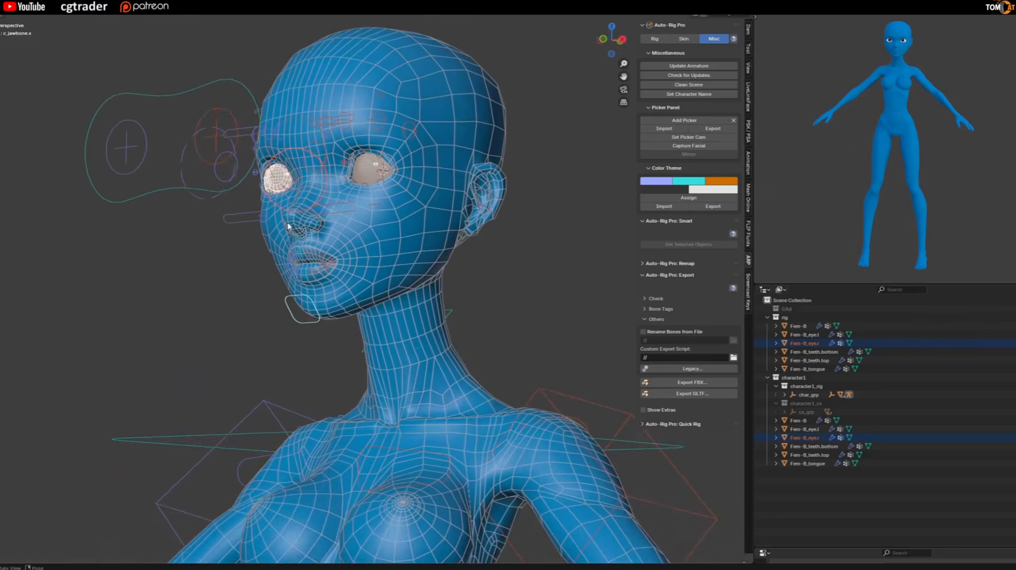
pyautogui.scroll(6, 313, 201)
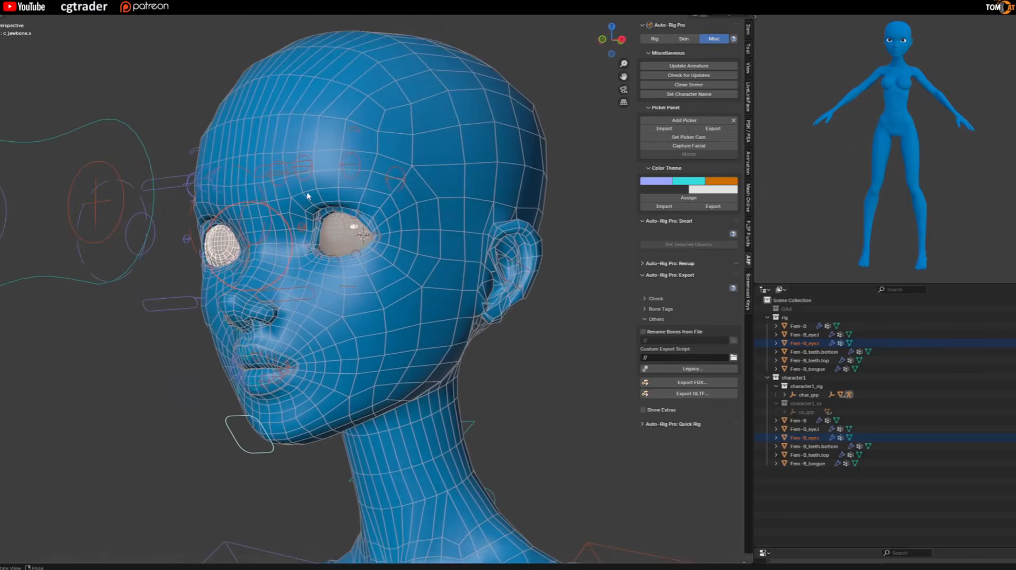
pyautogui.scroll(-2, 308, 194)
pyautogui.moveTo(308, 195); pyautogui.dragTo(329, 208, button='middle')
pyautogui.scroll(2, 327, 208)
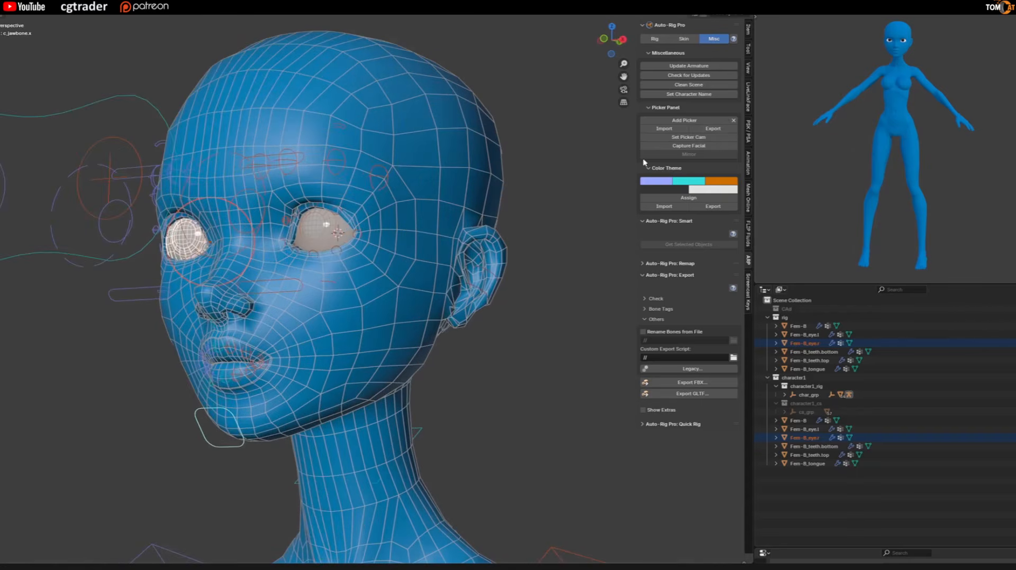
pyautogui.moveTo(477, 265); pyautogui.dragTo(380, 290, button='middle')
pyautogui.scroll(-2, 348, 290)
pyautogui.moveTo(300, 333); pyautogui.dragTo(381, 324, button='middle')
pyautogui.scroll(2, 285, 345)
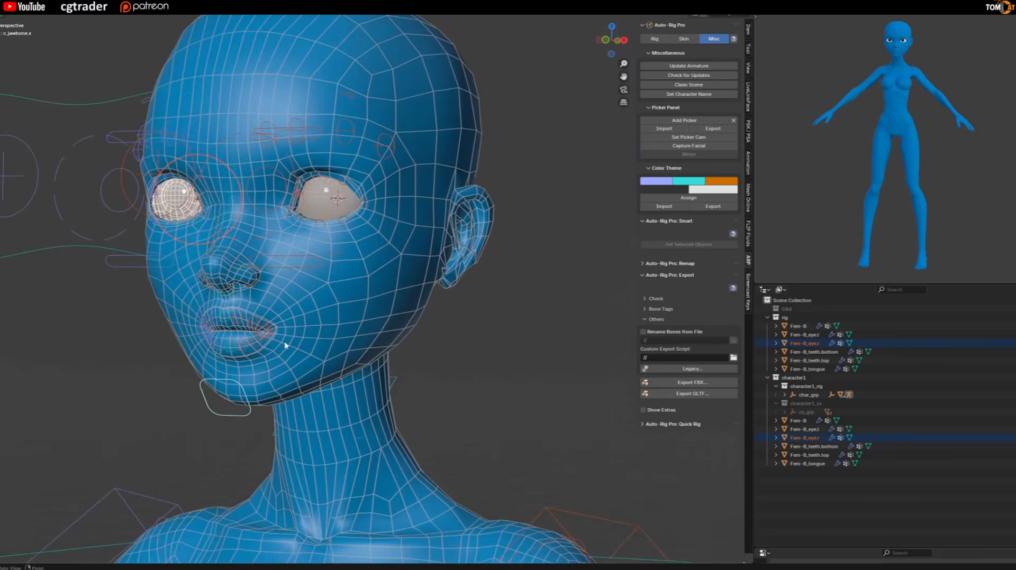
pyautogui.keyDown('shift'); pyautogui.moveTo(269, 349); pyautogui.dragTo(295, 247, button='middle'); pyautogui.keyUp('shift')
pyautogui.scroll(-6, 295, 286)
pyautogui.keyDown('shift'); pyautogui.moveTo(297, 338); pyautogui.dragTo(263, 180, button='middle'); pyautogui.keyUp('shift')
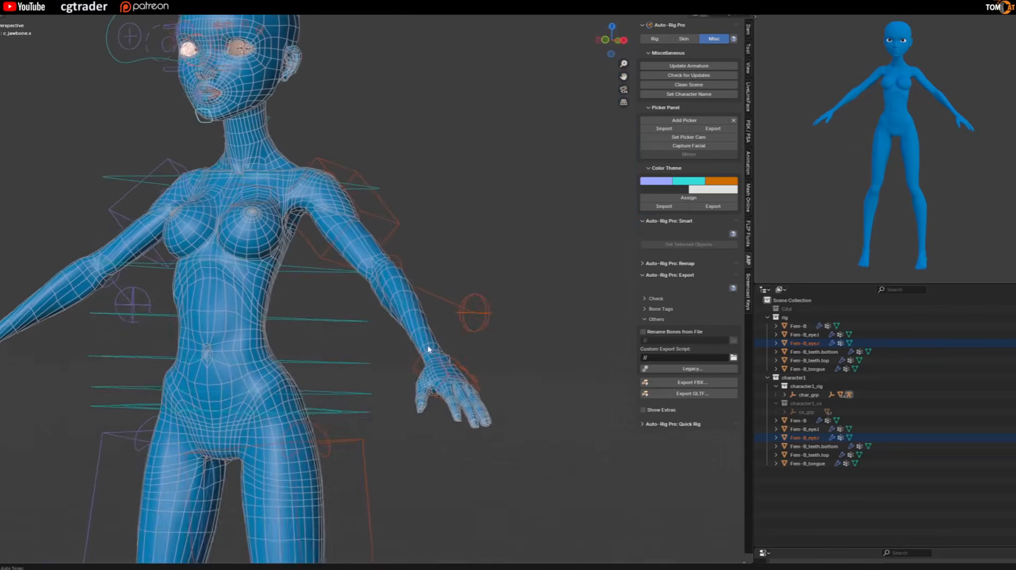
# Turn on X-ray and select the c_index1.l controller of the left hand in Pose Mode.
pyautogui.scroll(5, 429, 350)
pyautogui.scroll(3, 440, 390)
pyautogui.keyDown('shift'); pyautogui.moveTo(381, 415); pyautogui.dragTo(360, 335, button='middle'); pyautogui.keyUp('shift')
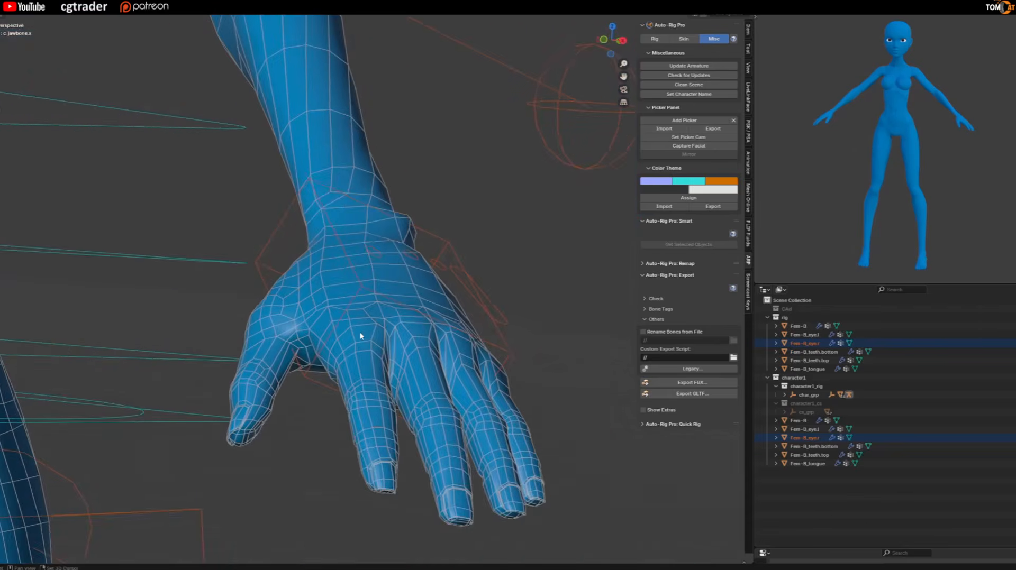
pyautogui.click(381, 295)
pyautogui.hotkey('ctrl', 'Tab')
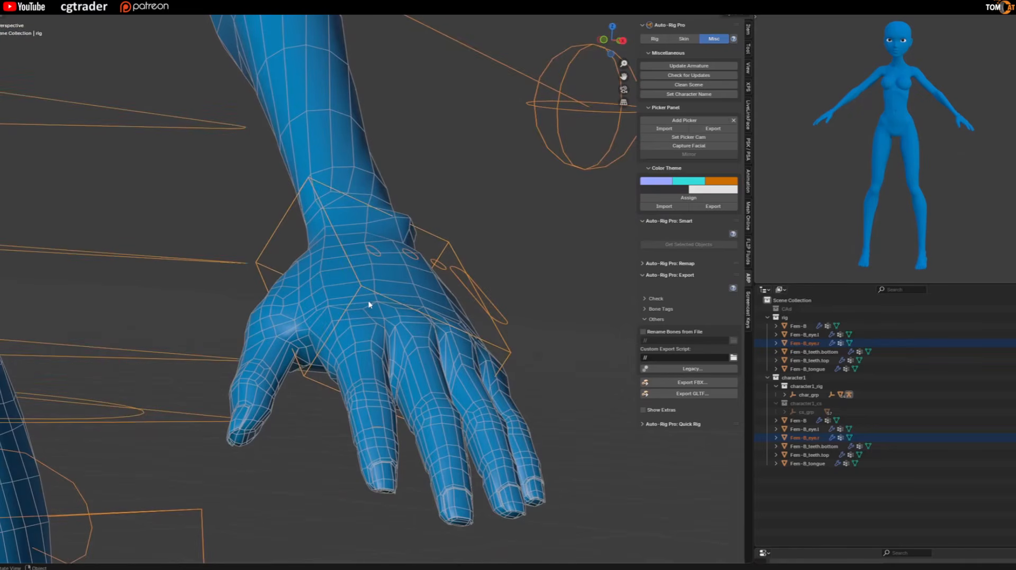
pyautogui.hotkey('alt', 'z')
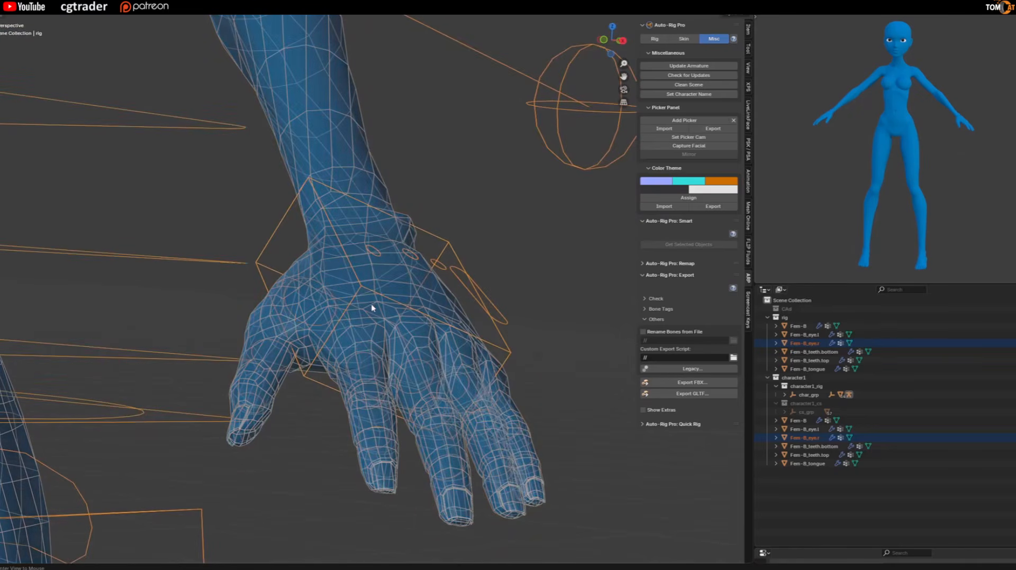
pyautogui.hotkey('ctrl', 'Tab')
pyautogui.click(363, 356)
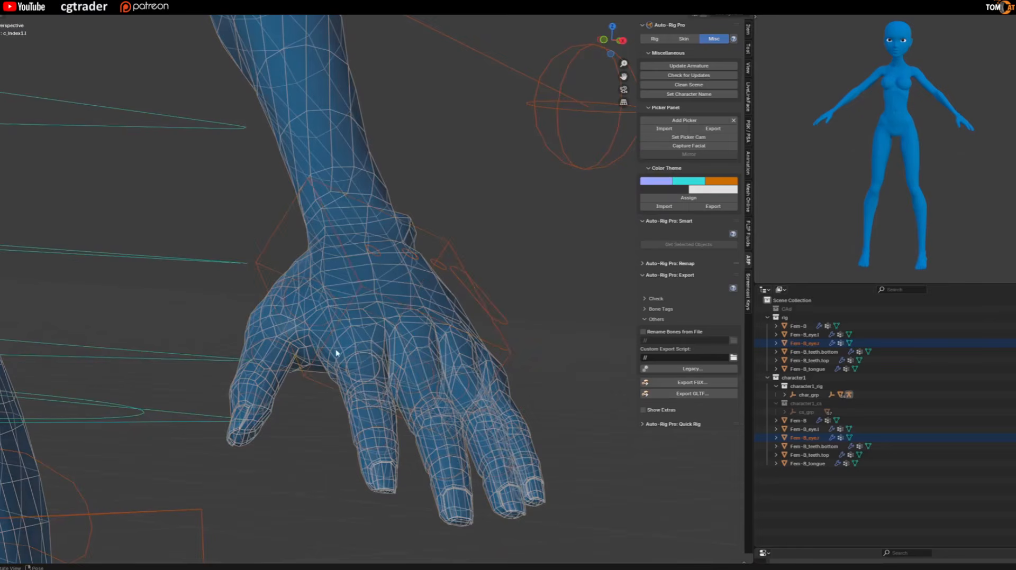
pyautogui.moveTo(306, 346); pyautogui.dragTo(286, 313, button='middle')
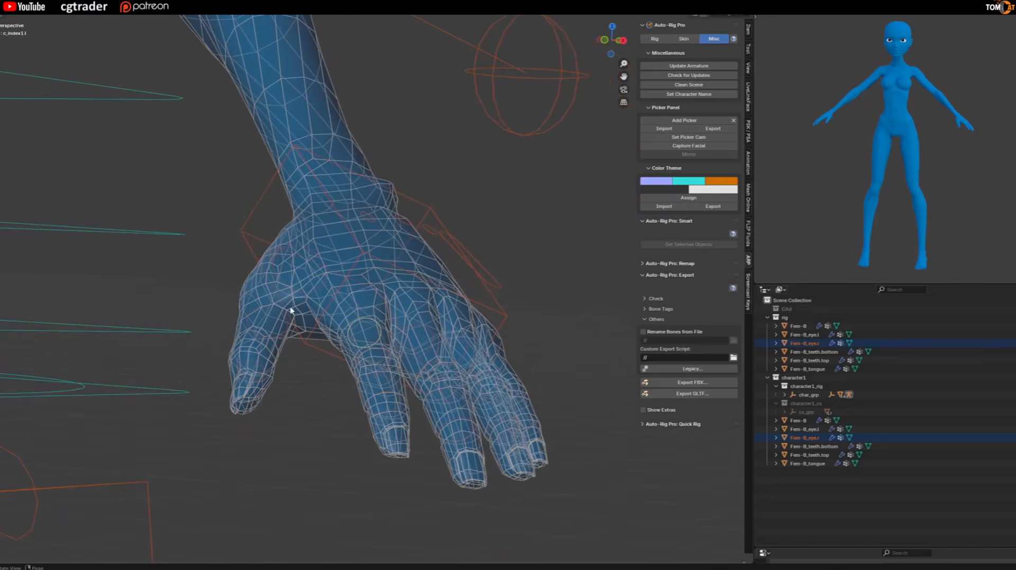
# Select the left hand's c_hand_ik.l controller and turn off X-ray.
pyautogui.click(358, 263)
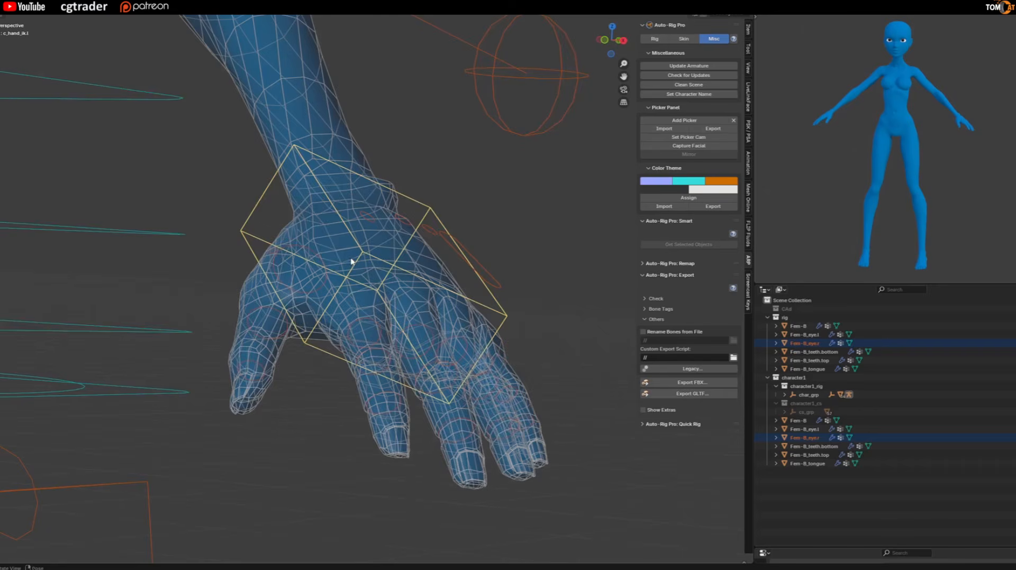
pyautogui.hotkey('ctrl', 'Tab')
pyautogui.hotkey('ctrl', 'Tab')
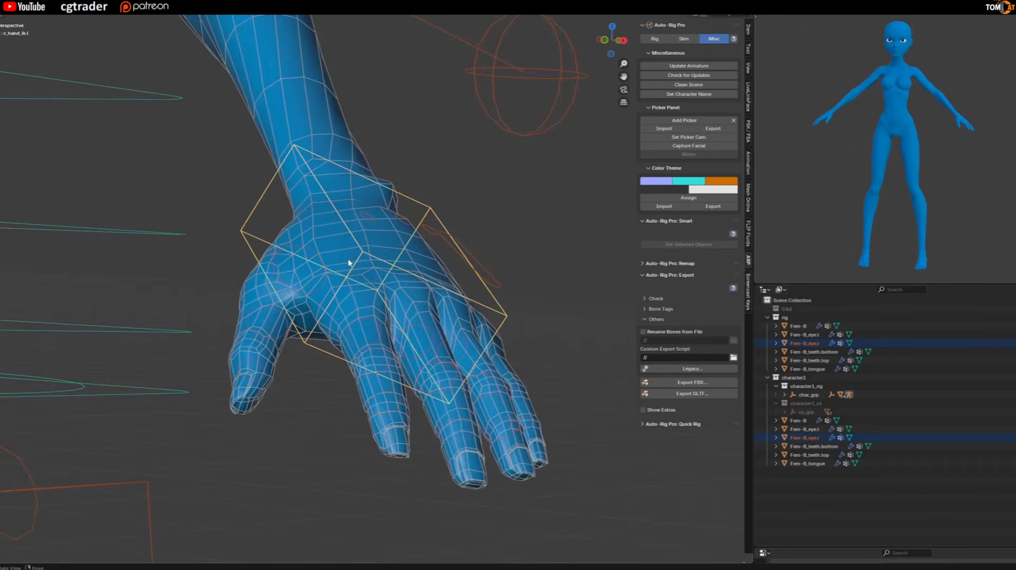
# Bring up the rig settings for the left hand and try curling its fingers with Fingers Grasp.
pyautogui.click(749, 50)
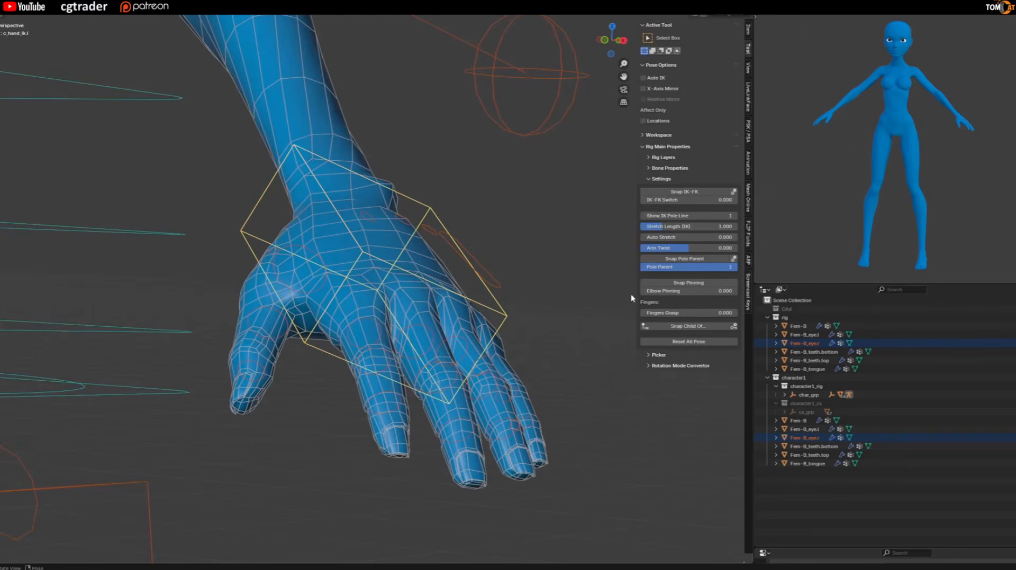
pyautogui.moveTo(662, 312); pyautogui.dragTo(765, 313)
pyautogui.moveTo(390, 338); pyautogui.dragTo(439, 347, button='middle')
pyautogui.moveTo(357, 279); pyautogui.dragTo(533, 285, button='middle')
pyautogui.hotkey('shift', 'alt', 'z')
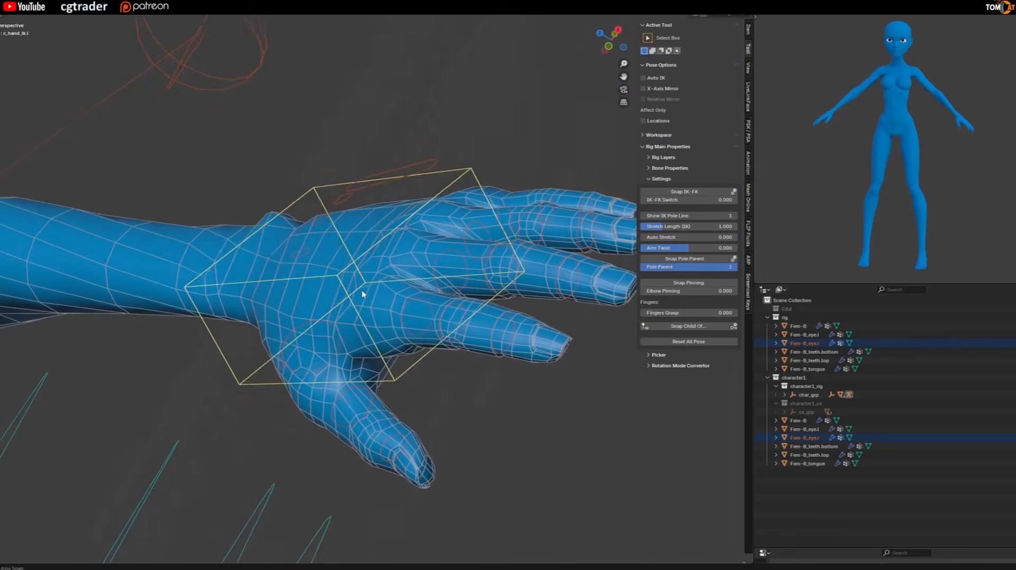
# Select the base controllers of the left hand's four fingers and try rotating them about the X axis.
pyautogui.click(462, 250)
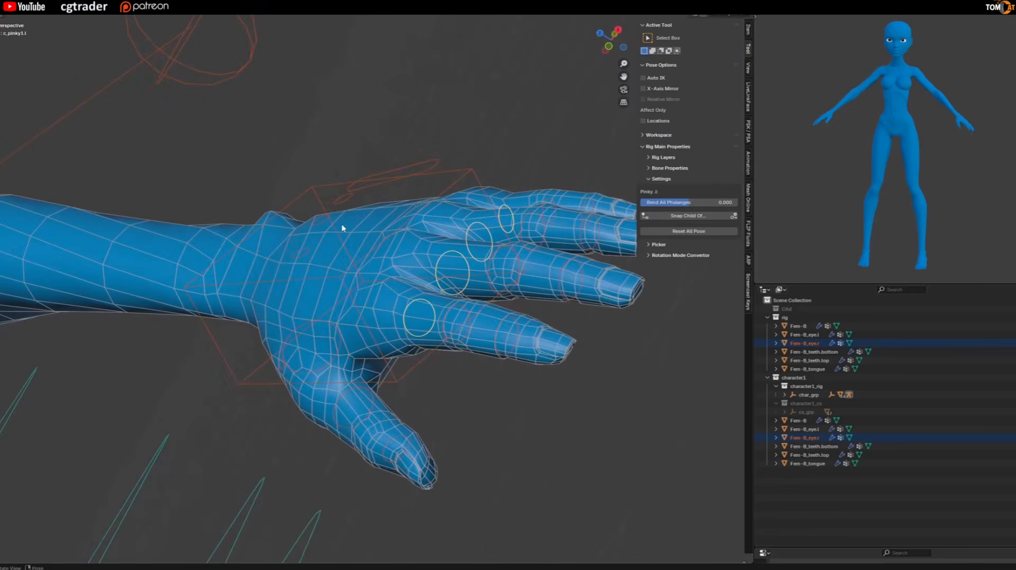
pyautogui.press('.')
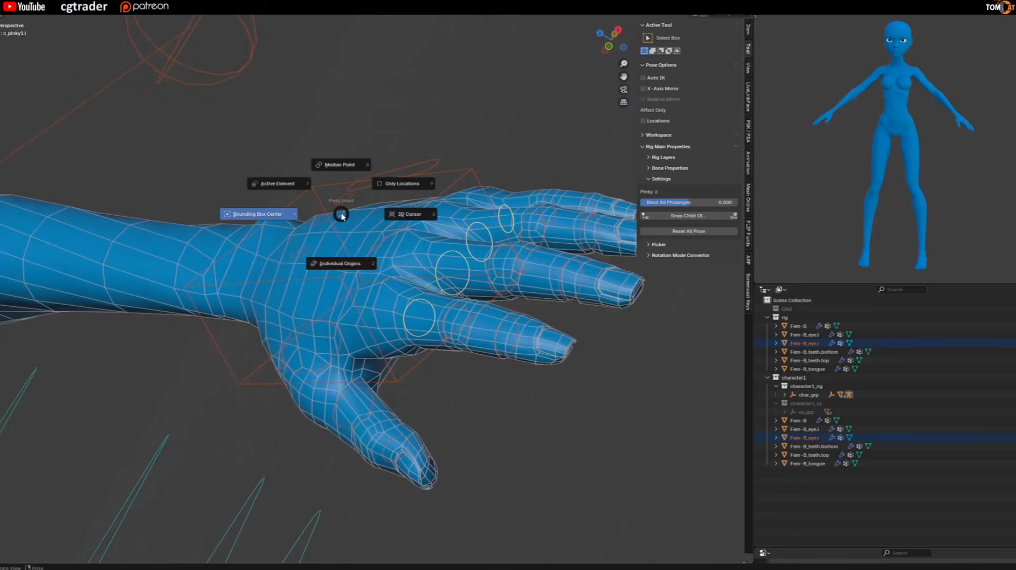
pyautogui.press('Escape')
pyautogui.moveTo(341, 216); pyautogui.dragTo(331, 199, button='middle')
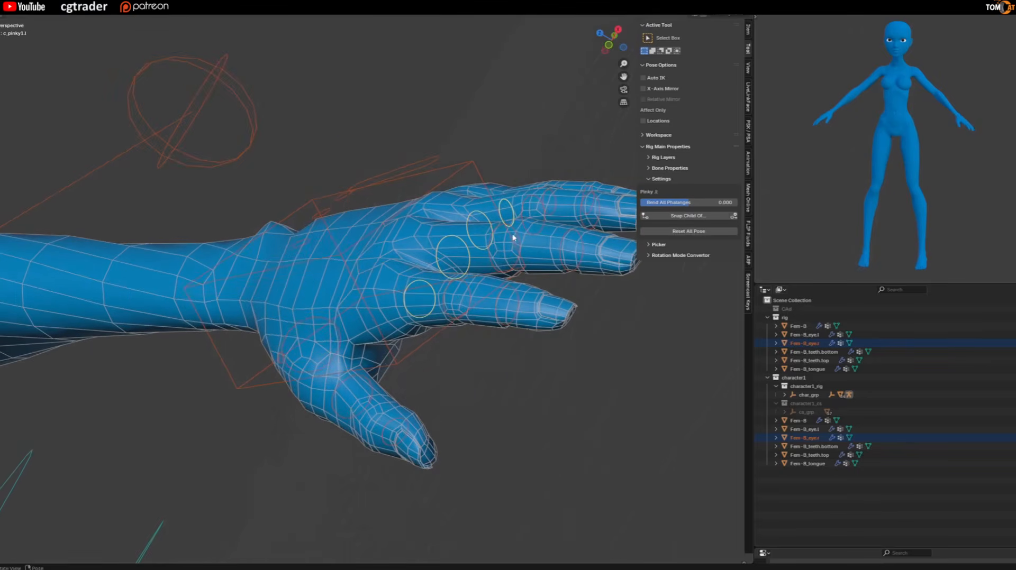
pyautogui.press('r')
pyautogui.press('x')
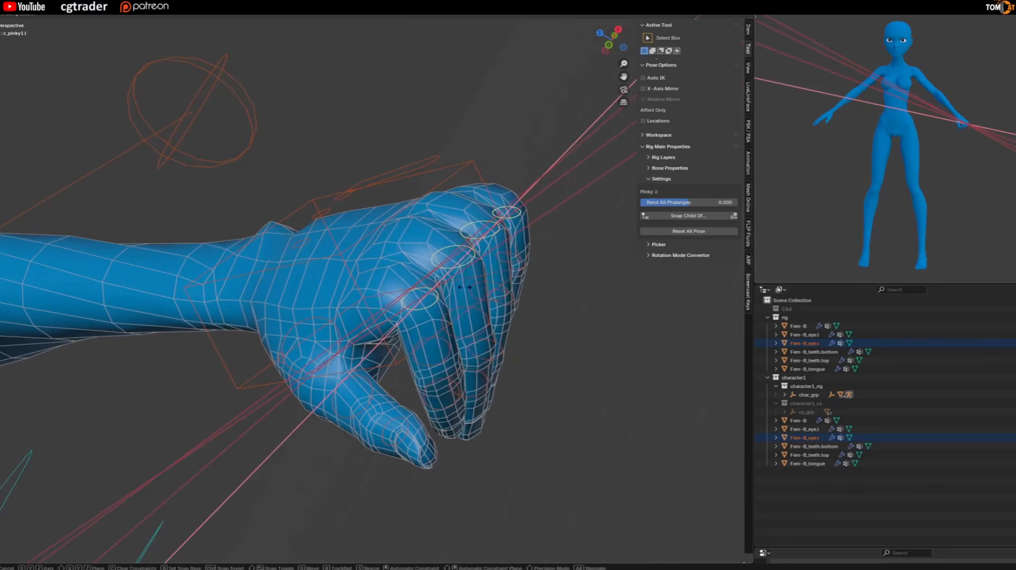
pyautogui.rightClick(471, 269)
# Select the c_thumb1.l controller and try rotating the thumb, both about the X axis and freely.
pyautogui.click(302, 324)
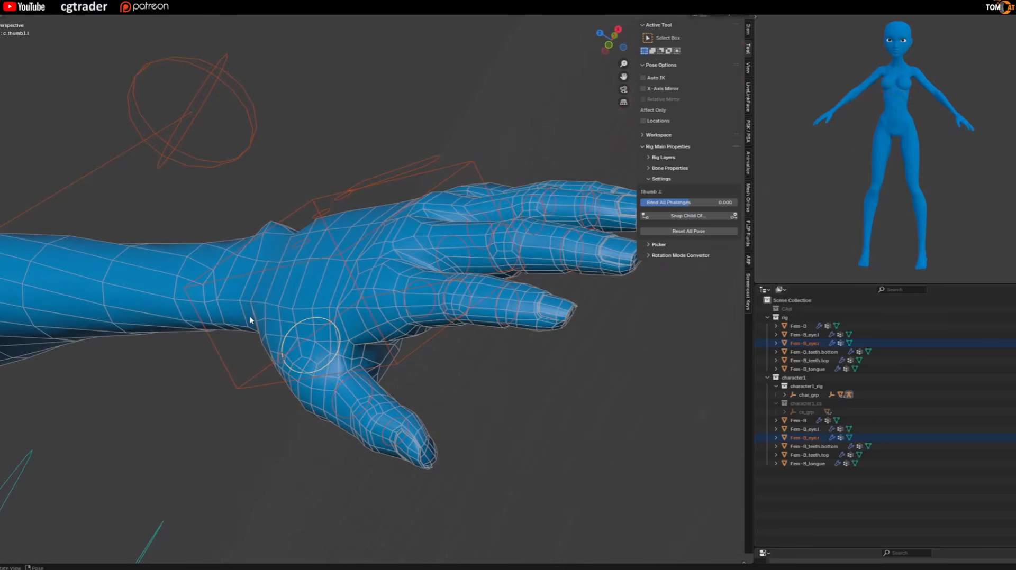
pyautogui.press('r')
pyautogui.press('x')
pyautogui.rightClick(284, 297)
pyautogui.press('r')
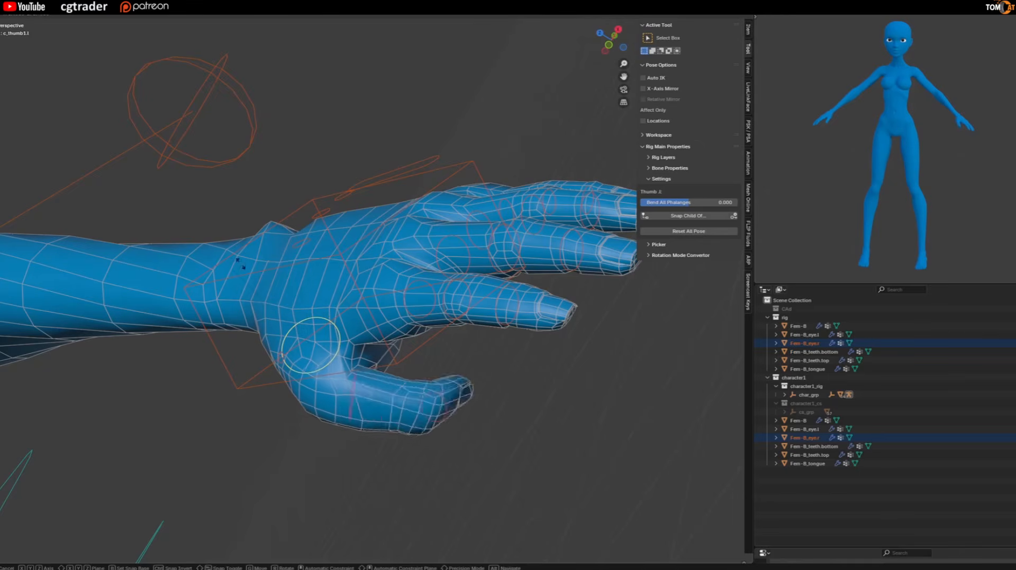
pyautogui.rightClick(290, 319)
# Select the c_hand_ik.l controller and try rotating the left hand at the wrist.
pyautogui.moveTo(290, 319); pyautogui.dragTo(418, 248, button='middle')
pyautogui.click(290, 223)
pyautogui.press('r')
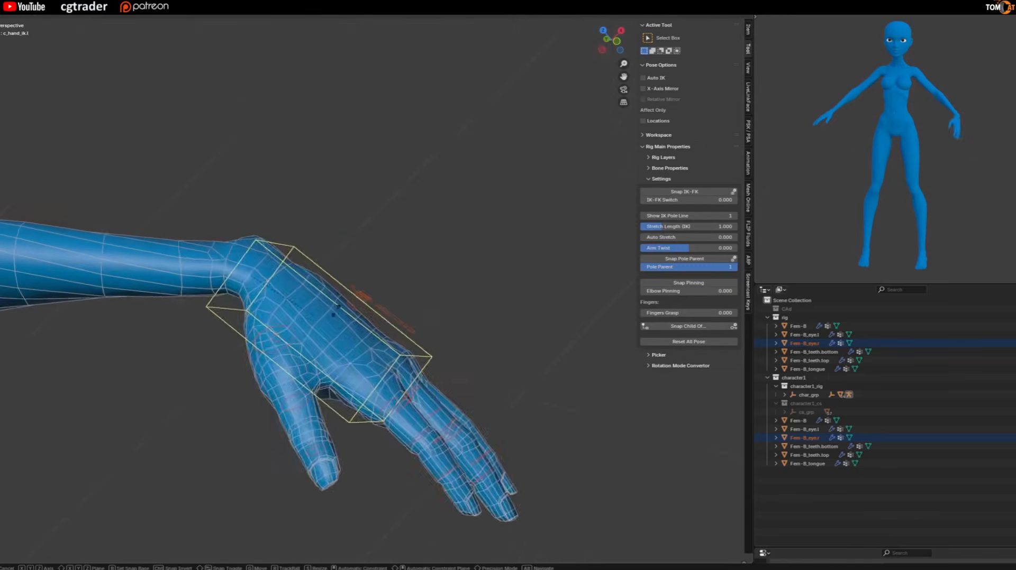
pyautogui.rightClick(338, 227)
# Select the left lower-lip controller on the face and frame it for a close look at the mouth.
pyautogui.scroll(-3, 333, 229)
pyautogui.moveTo(333, 229); pyautogui.dragTo(138, 294, button='middle')
pyautogui.scroll(-2, 374, 191)
pyautogui.keyDown('shift'); pyautogui.moveTo(294, 197); pyautogui.dragTo(259, 286, button='middle'); pyautogui.keyUp('shift')
pyautogui.scroll(2, 255, 224)
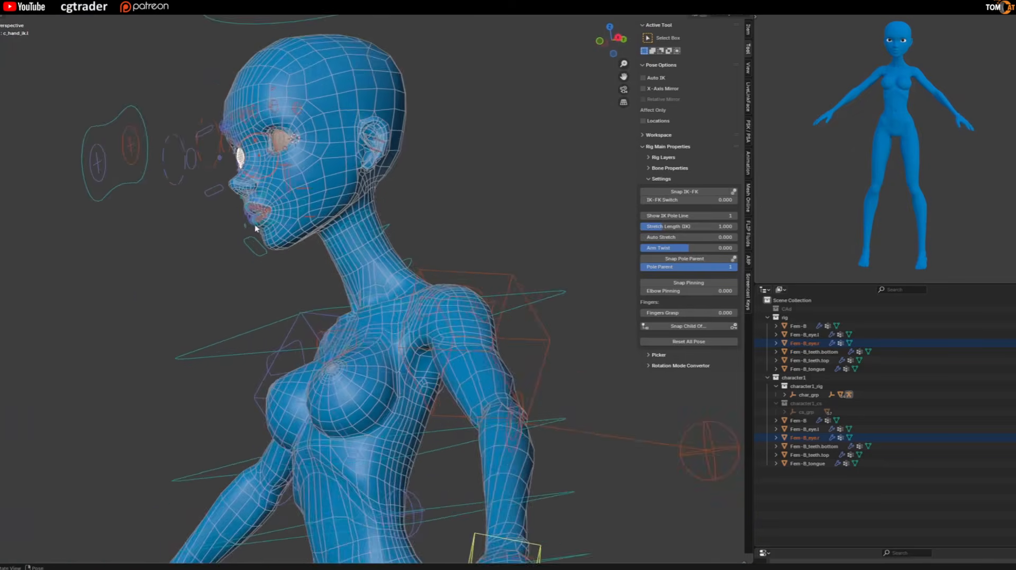
pyautogui.click(255, 225)
pyautogui.press('KP_Decimal')
pyautogui.scroll(-6, 249, 223)
pyautogui.moveTo(249, 222); pyautogui.dragTo(351, 189, button='middle')
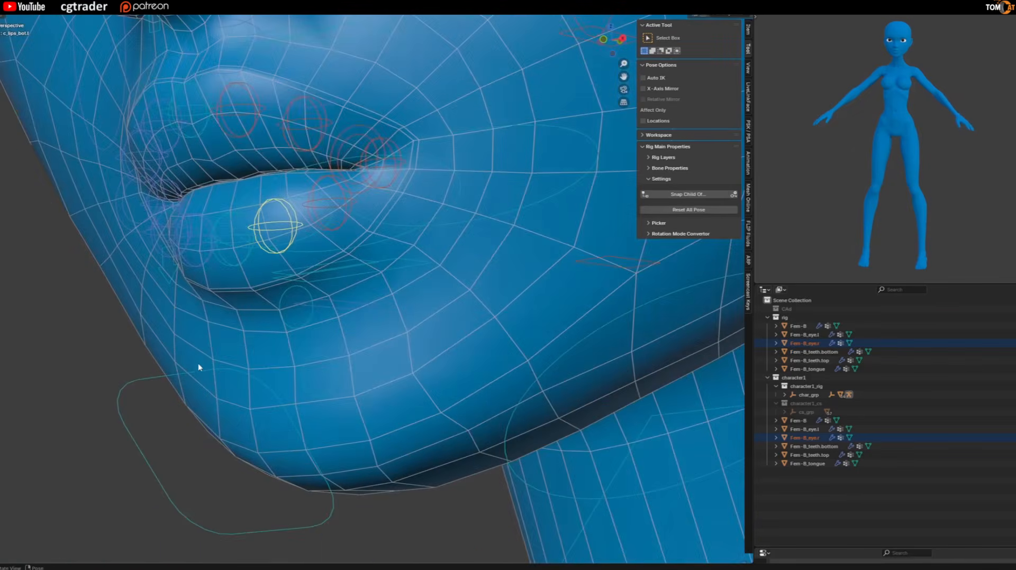
# Select the c_jawbone.x controller and try opening the mouth by moving the jaw along Z.
pyautogui.click(198, 364)
pyautogui.press('g')
pyautogui.press('z')
pyautogui.press('z')
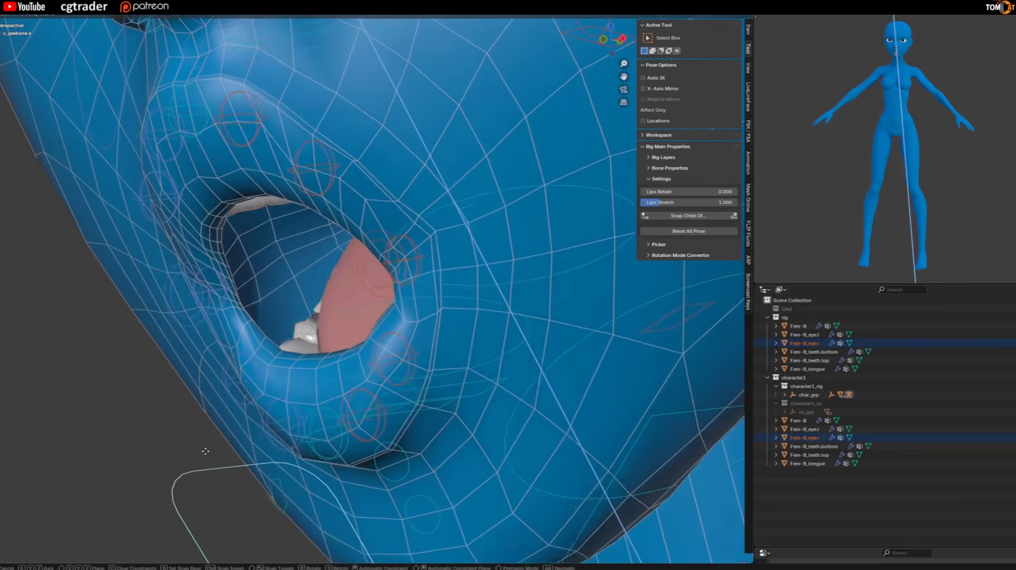
pyautogui.rightClick(227, 376)
# Return to Object Mode, clear the selection, and enable the excluded collection that holds the eyebrows.
pyautogui.scroll(-8, 274, 347)
pyautogui.moveTo(275, 347)
pyautogui.mouseDown(button='middle')
pyautogui.moveTo(334, 356)
pyautogui.moveTo(282, 333)
pyautogui.moveTo(302, 256)
pyautogui.moveTo(288, 359)
pyautogui.moveTo(283, 350)
pyautogui.mouseUp(button='middle')
pyautogui.scroll(-2, 334, 356)
pyautogui.scroll(-5, 283, 350)
pyautogui.scroll(-1, 283, 349)
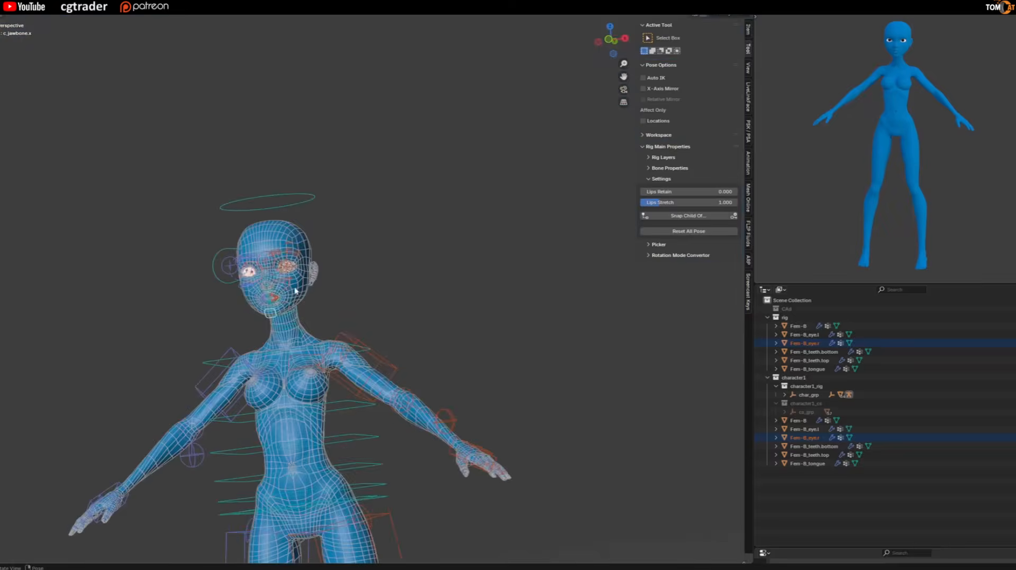
pyautogui.scroll(9, 290, 280)
pyautogui.hotkey('ctrl', 'Tab')
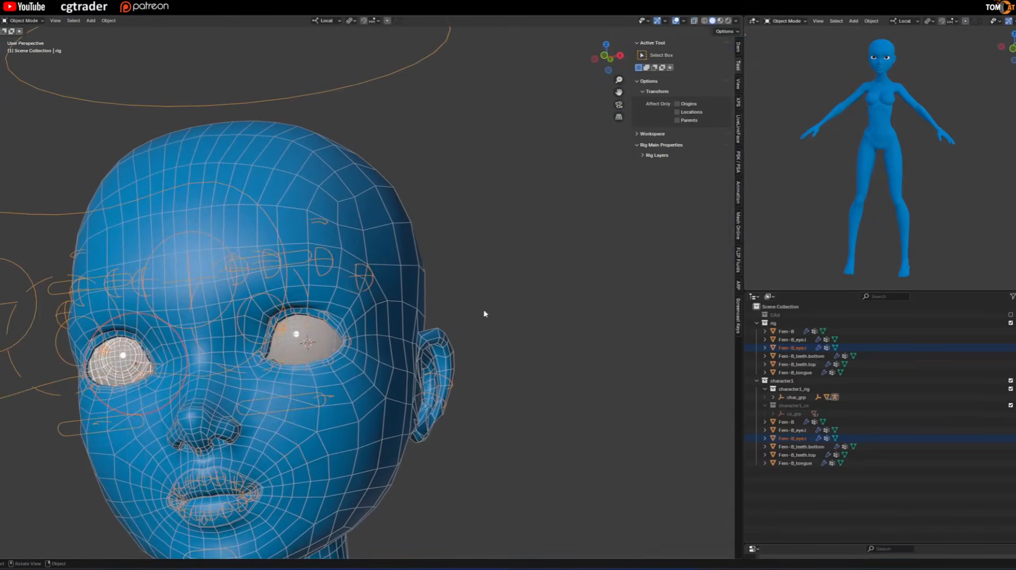
pyautogui.click(644, 337)
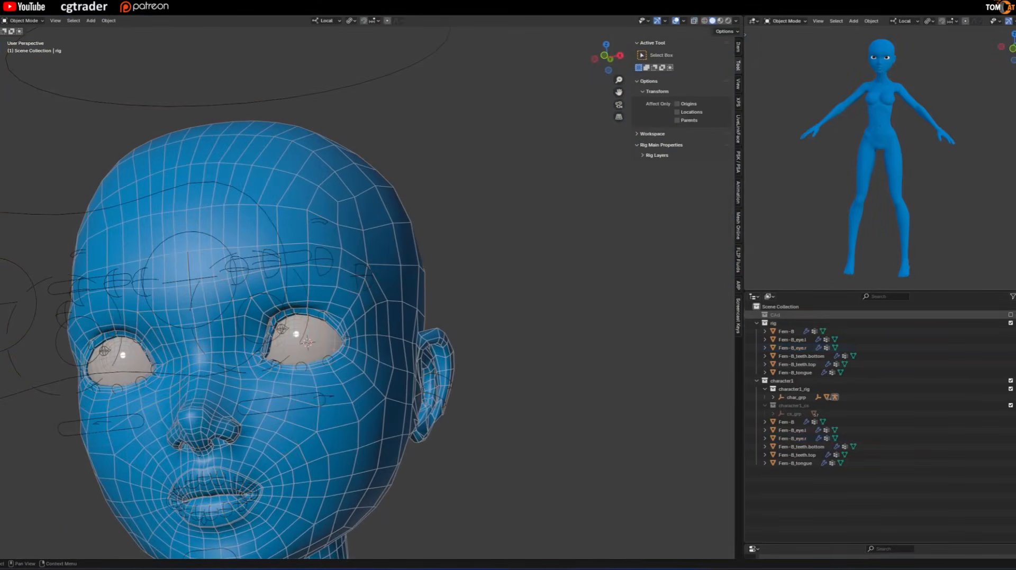
pyautogui.click(1010, 315)
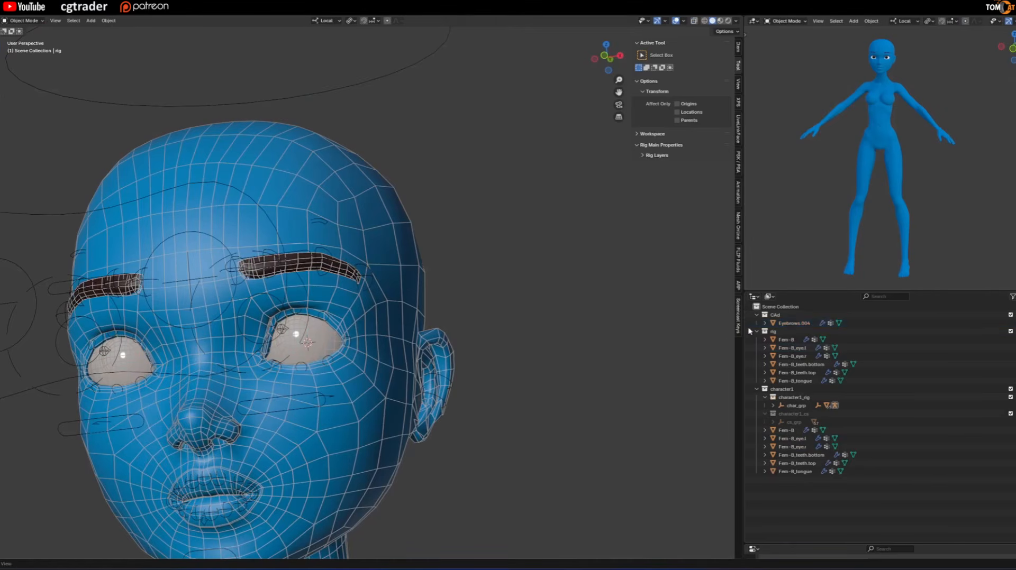
# Select Eyebrows.004 and then the rig, and parent the eyebrows to it with automatic weights.
pyautogui.click(794, 323)
pyautogui.moveTo(466, 276); pyautogui.dragTo(271, 301, button='middle')
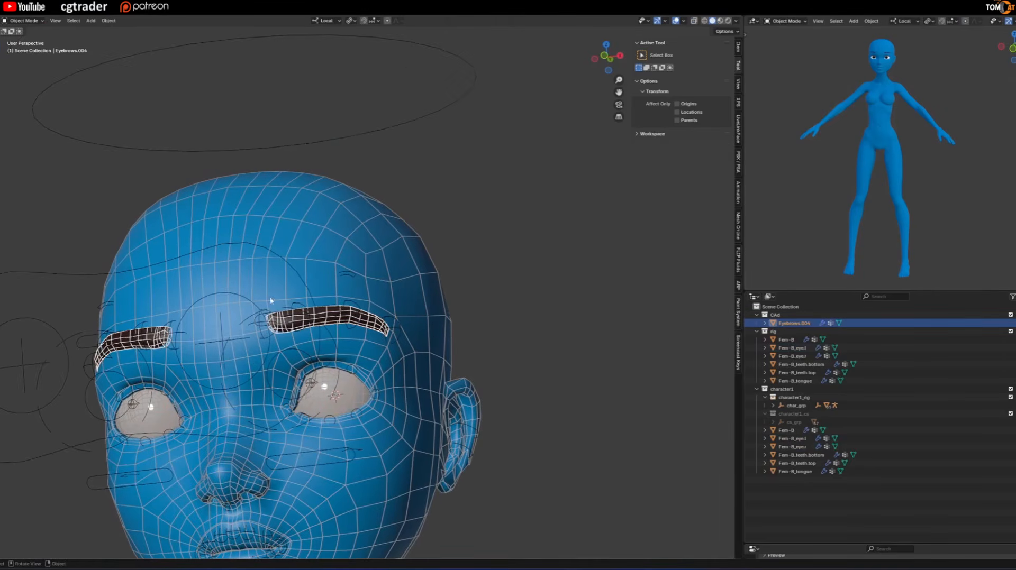
pyautogui.click(82, 275)
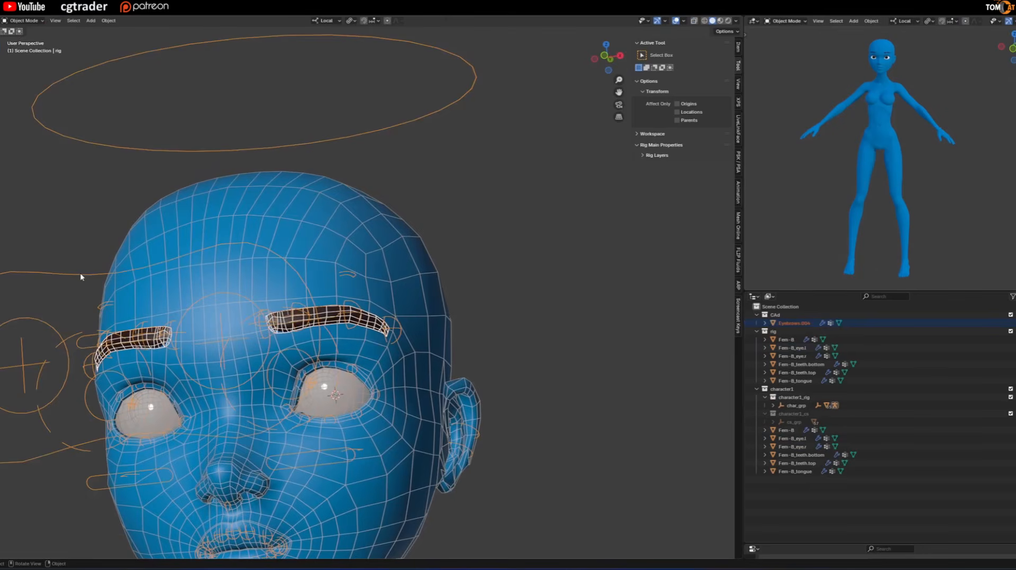
pyautogui.hotkey('alt', 'p')
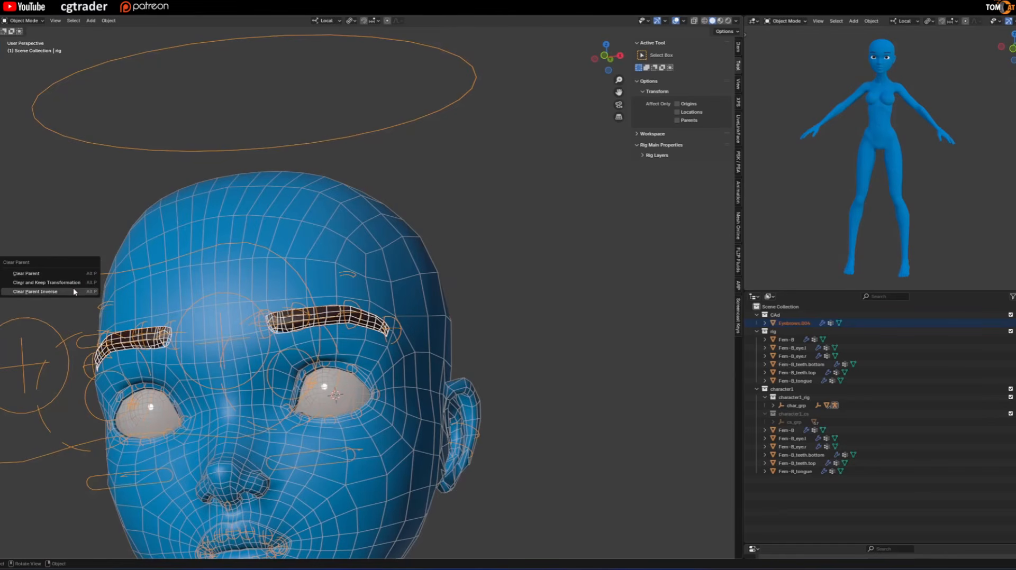
pyautogui.hotkey('ctrl', 'p')
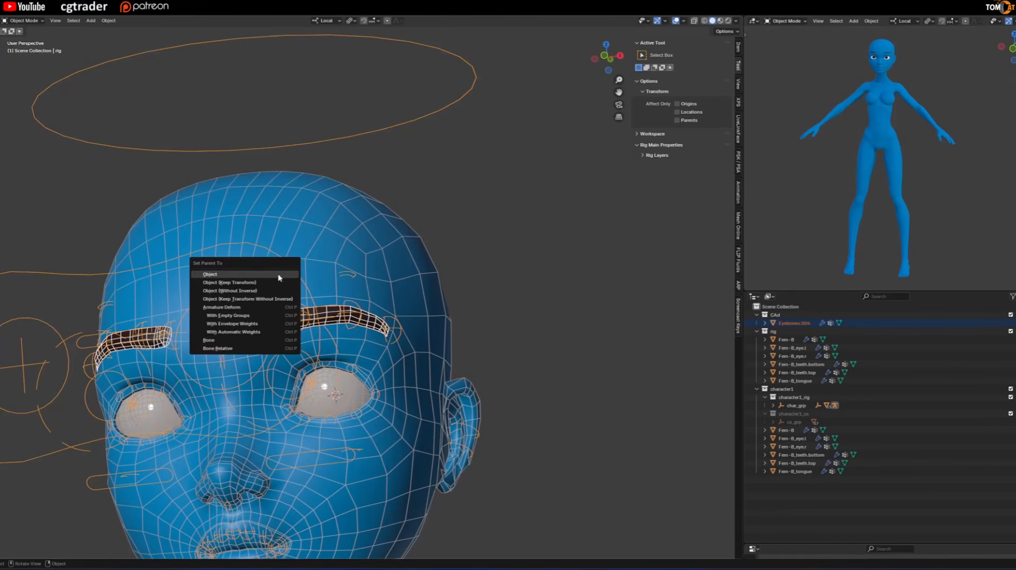
pyautogui.click(248, 333)
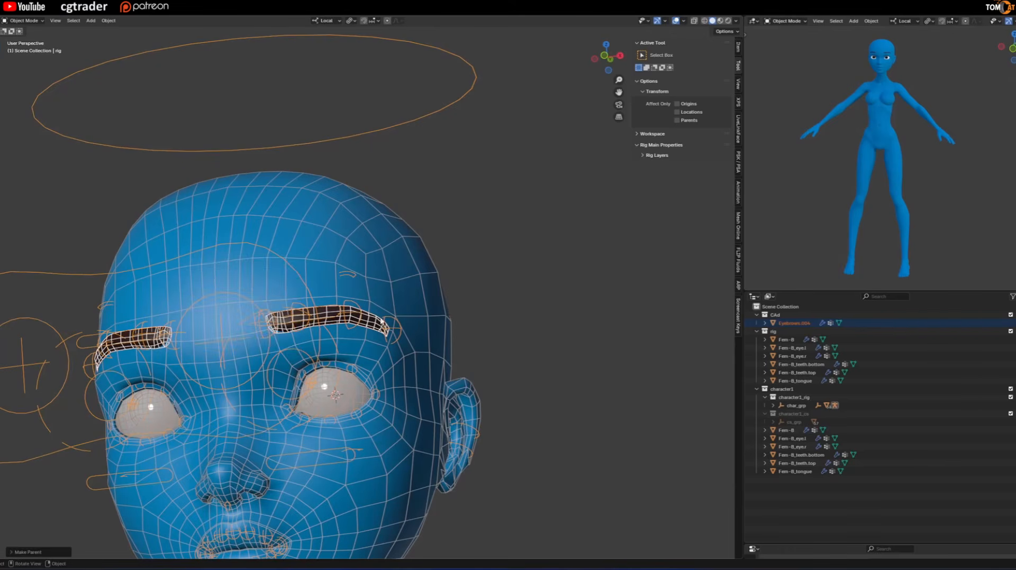
# Select the Fem-B body, add Eyebrows.004 as the active object, and switch to Weight Paint mode.
pyautogui.click(415, 280)
pyautogui.scroll(3, 413, 279)
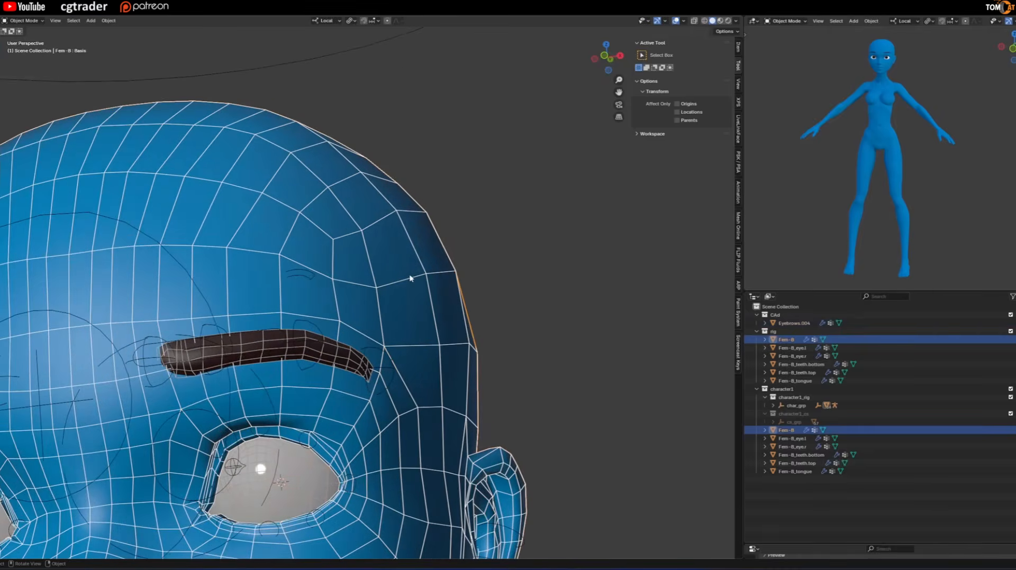
pyautogui.scroll(-2, 402, 247)
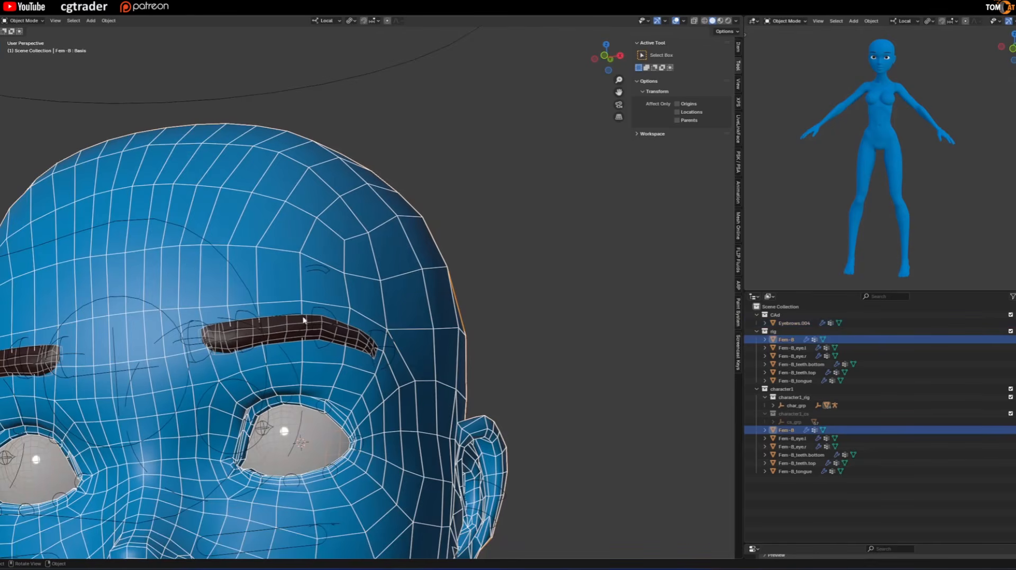
pyautogui.keyDown('shift'); pyautogui.click(289, 332); pyautogui.keyUp('shift')
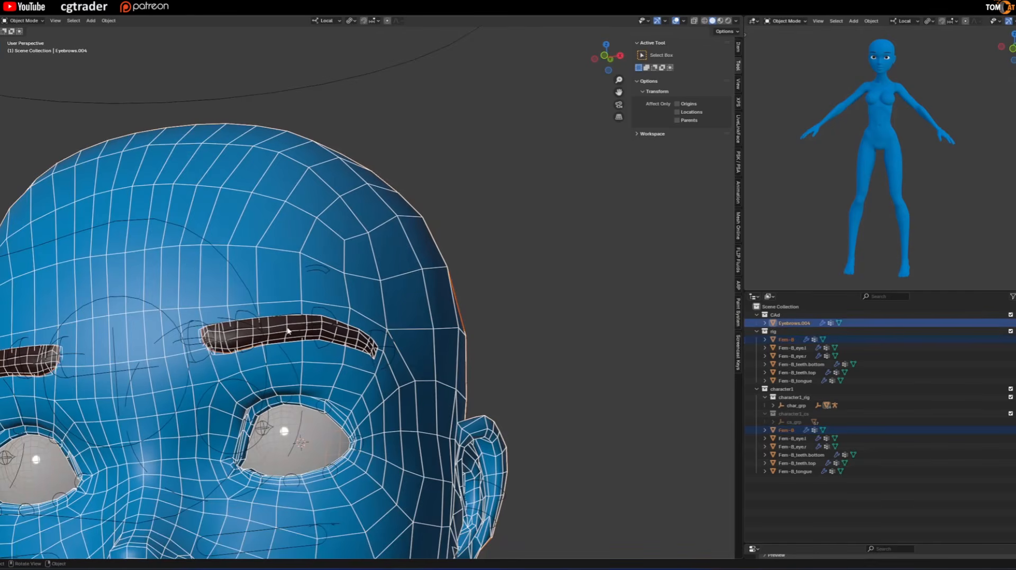
pyautogui.click(37, 21)
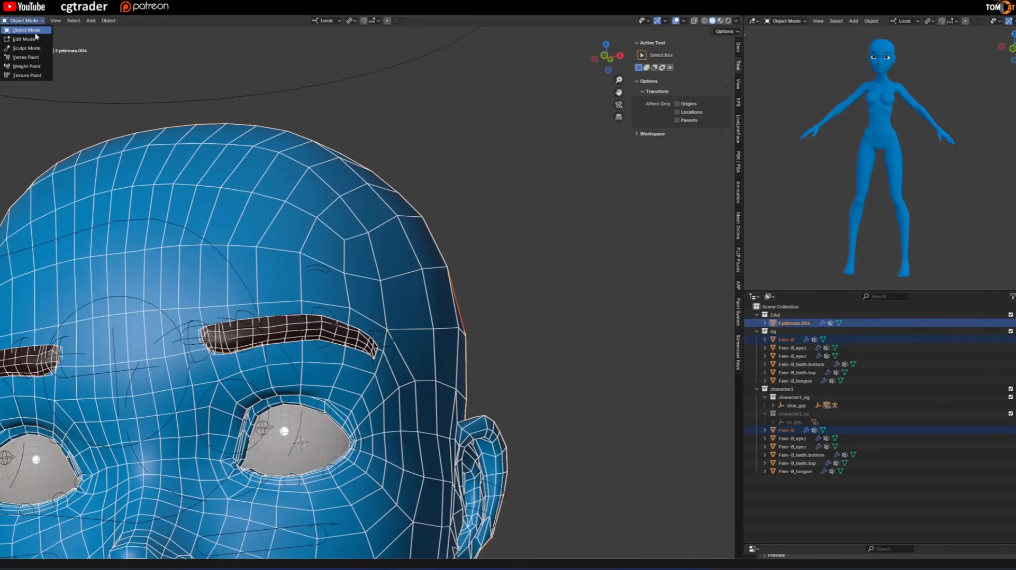
pyautogui.click(34, 66)
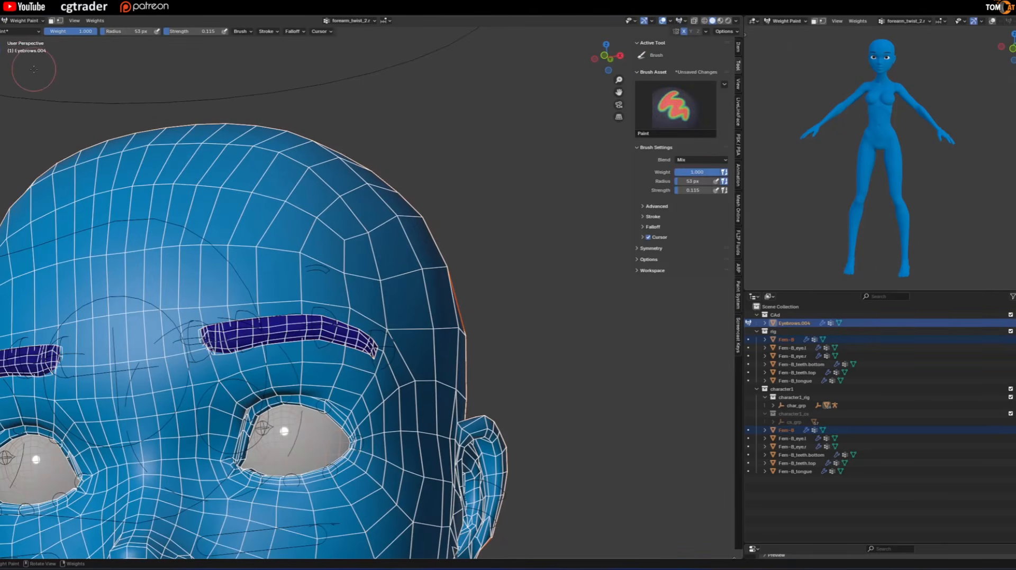
# Transfer the body's weights to the eyebrows, with the source layers selection set to By Name.
pyautogui.click(89, 21)
pyautogui.click(107, 121)
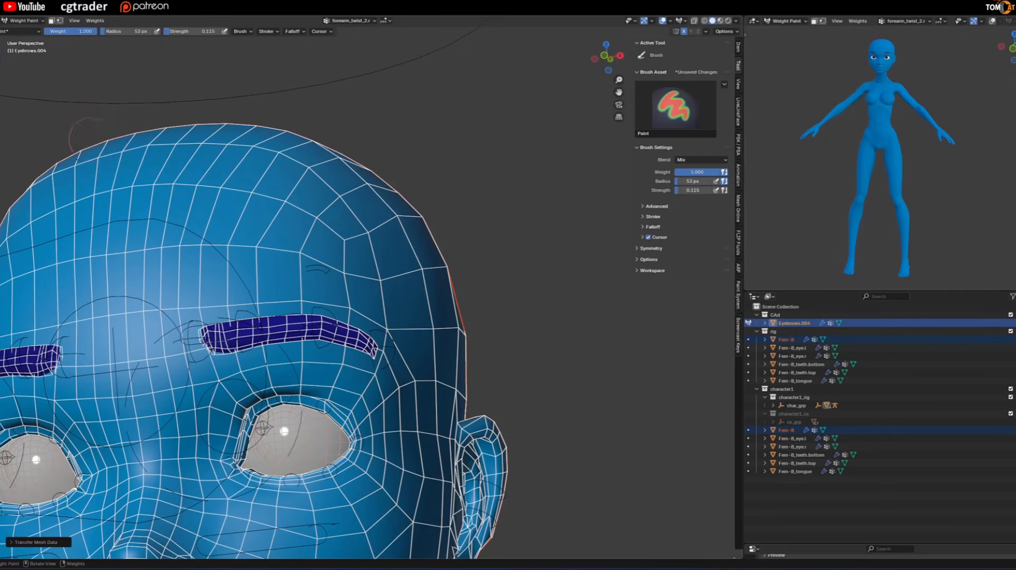
pyautogui.click(32, 542)
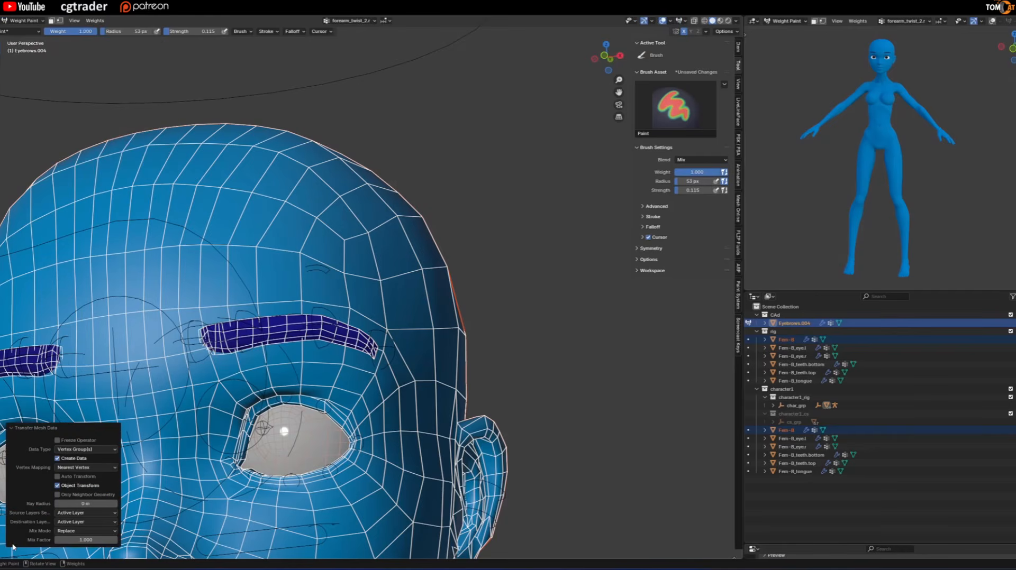
pyautogui.click(67, 514)
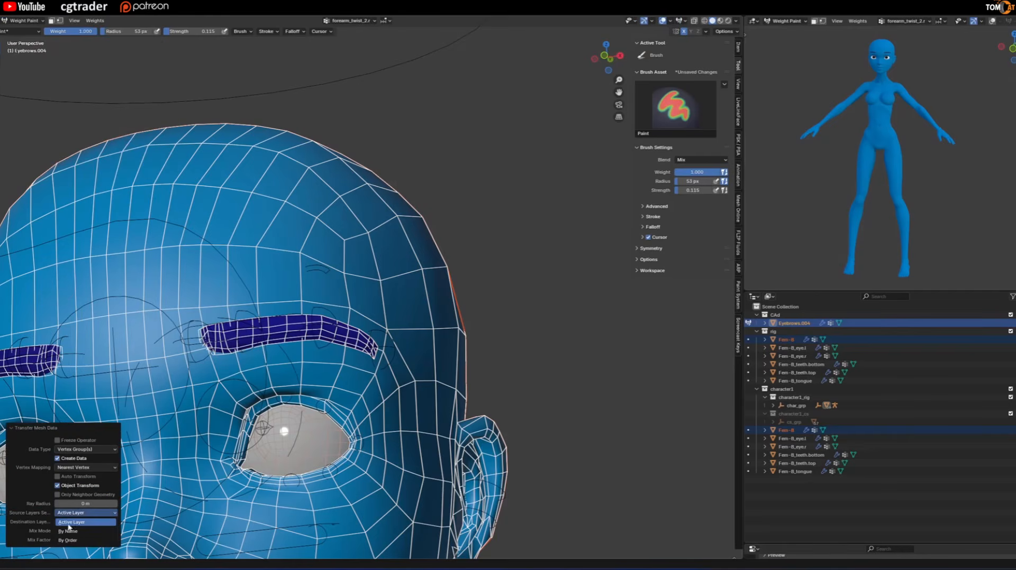
pyautogui.click(69, 532)
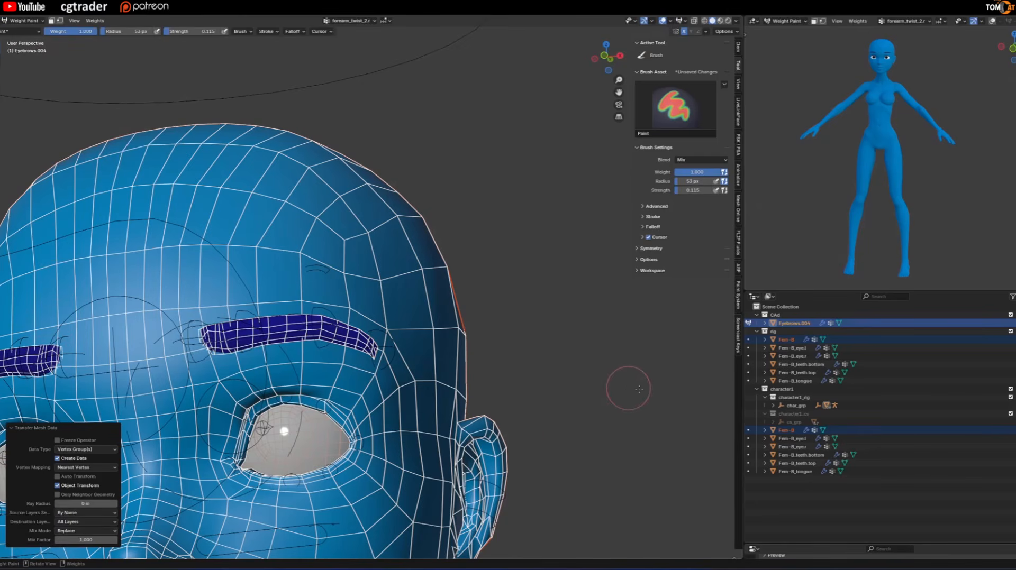
# Return to Object Mode, select the rig, and enter Pose Mode.
pyautogui.moveTo(639, 389); pyautogui.dragTo(637, 397, button='middle')
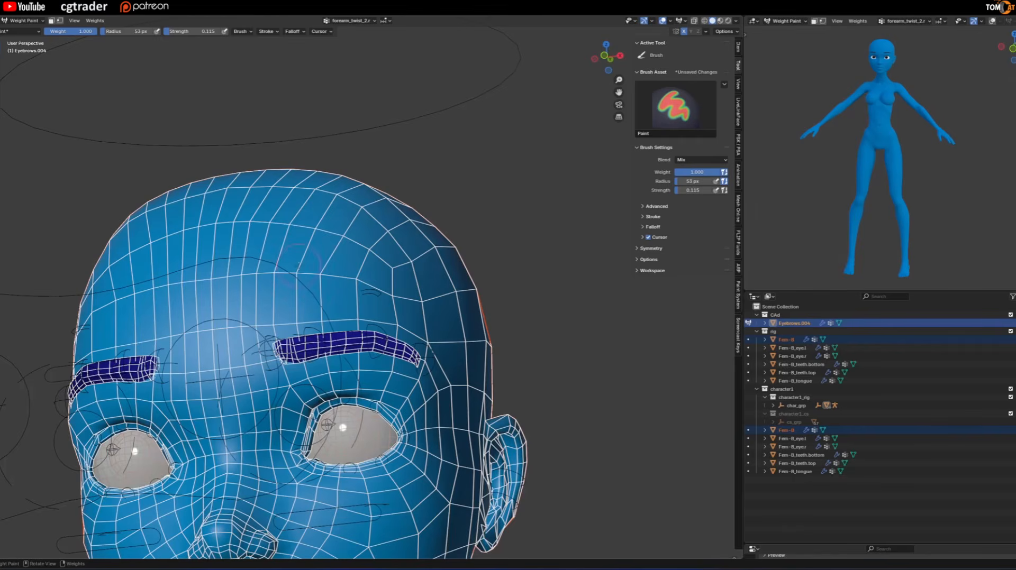
pyautogui.click(27, 20)
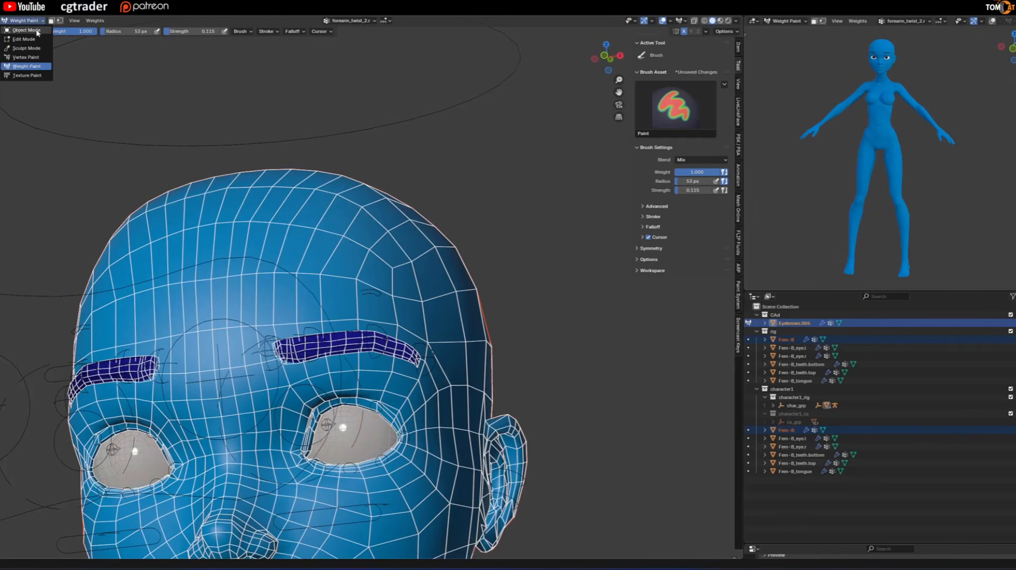
pyautogui.click(27, 31)
pyautogui.click(305, 336)
pyautogui.hotkey('ctrl', 'Tab')
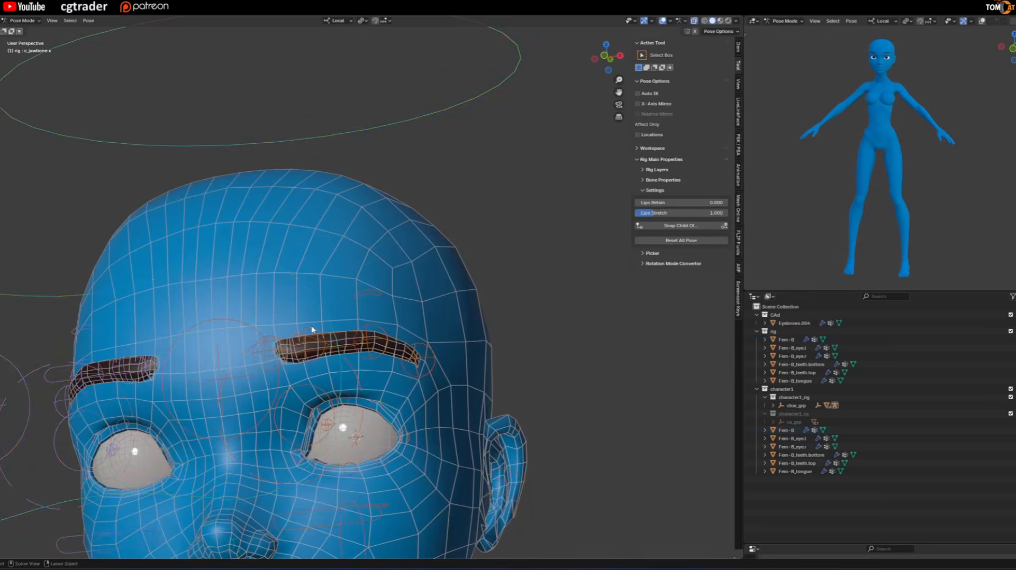
# Test-move two controllers on the inner half of the left eyebrow, checking the deformation with overlays hidden, and cancel each move.
pyautogui.scroll(3, 312, 328)
pyautogui.scroll(-2, 313, 326)
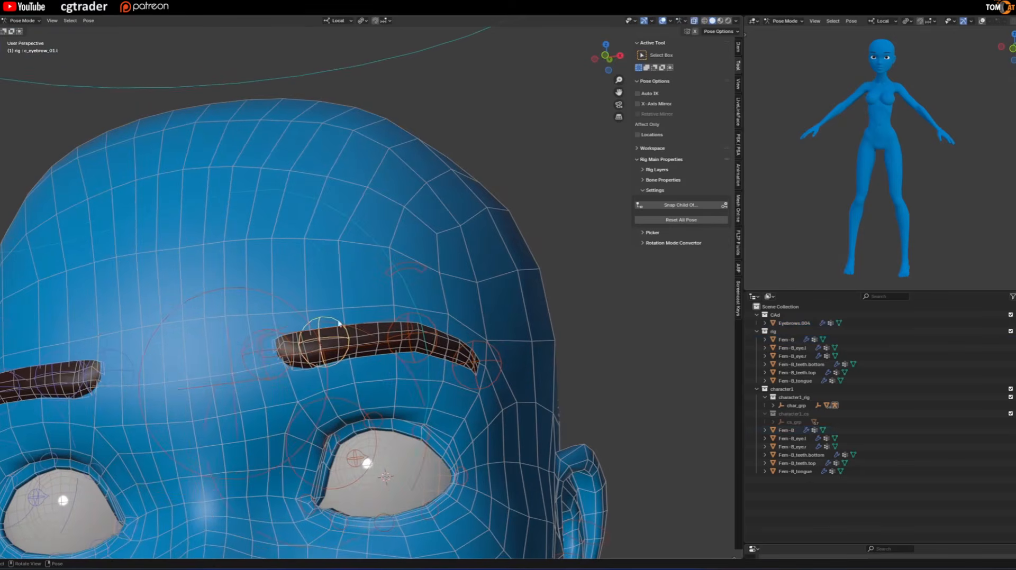
pyautogui.scroll(2, 329, 338)
pyautogui.hotkey('shift', 'alt', 'z')
pyautogui.press('g')
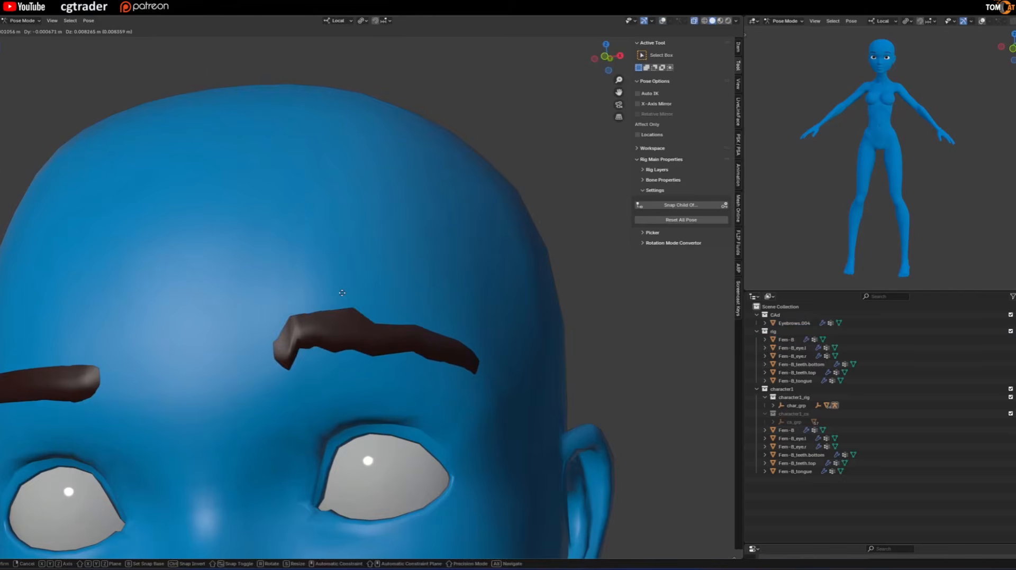
pyautogui.hotkey('shift', 'alt', 'z')
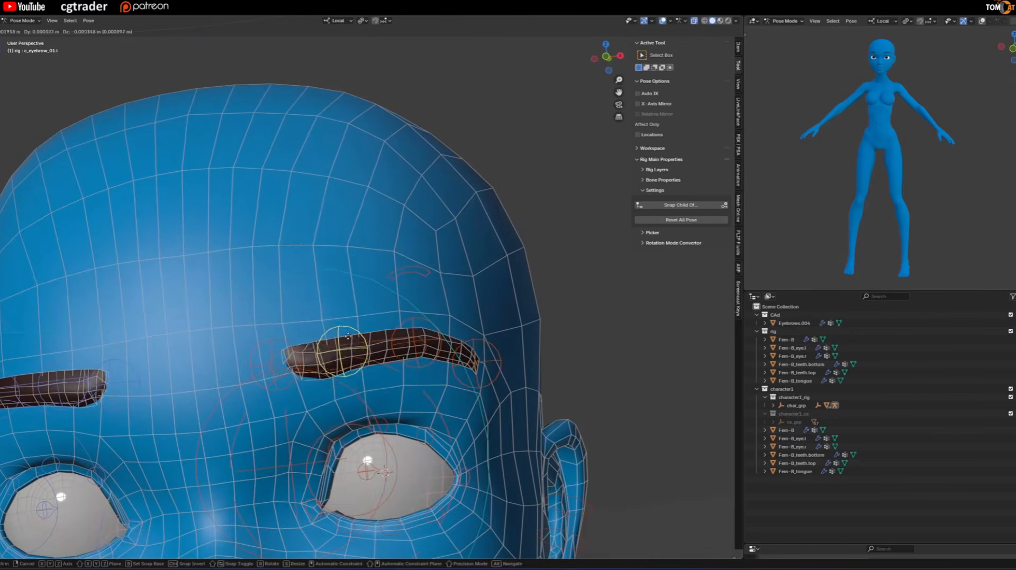
pyautogui.rightClick(336, 319)
pyautogui.click(271, 343)
pyautogui.press('g')
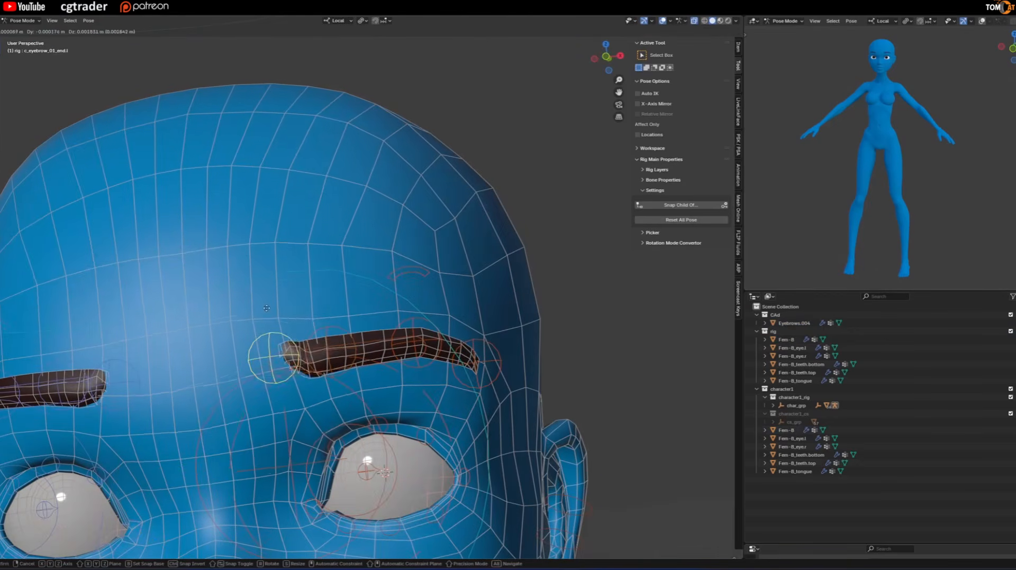
pyautogui.rightClick(262, 323)
# Examine the face and eyebrows from several angles, with the overlays hidden and shown.
pyautogui.scroll(-3, 263, 320)
pyautogui.hotkey('shift', 'alt', 'z')
pyautogui.moveTo(278, 315); pyautogui.dragTo(288, 284, button='middle')
pyautogui.scroll(-3, 288, 286)
pyautogui.keyDown('shift'); pyautogui.moveTo(265, 335); pyautogui.dragTo(335, 298, button='middle'); pyautogui.keyUp('shift')
pyautogui.hotkey('shift', 'alt', 'z')
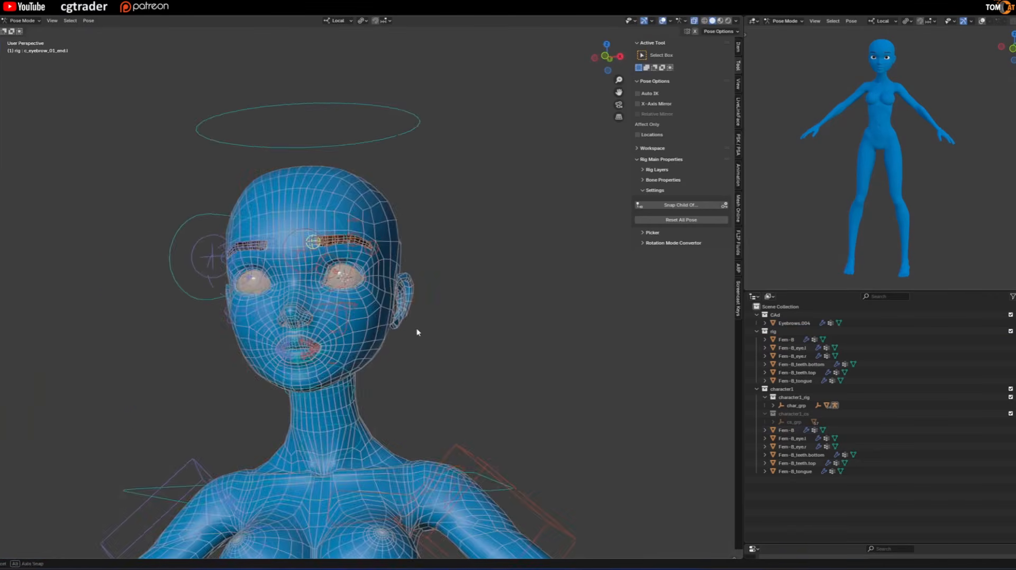
pyautogui.moveTo(417, 331); pyautogui.dragTo(302, 306, button='middle')
pyautogui.scroll(2, 342, 341)
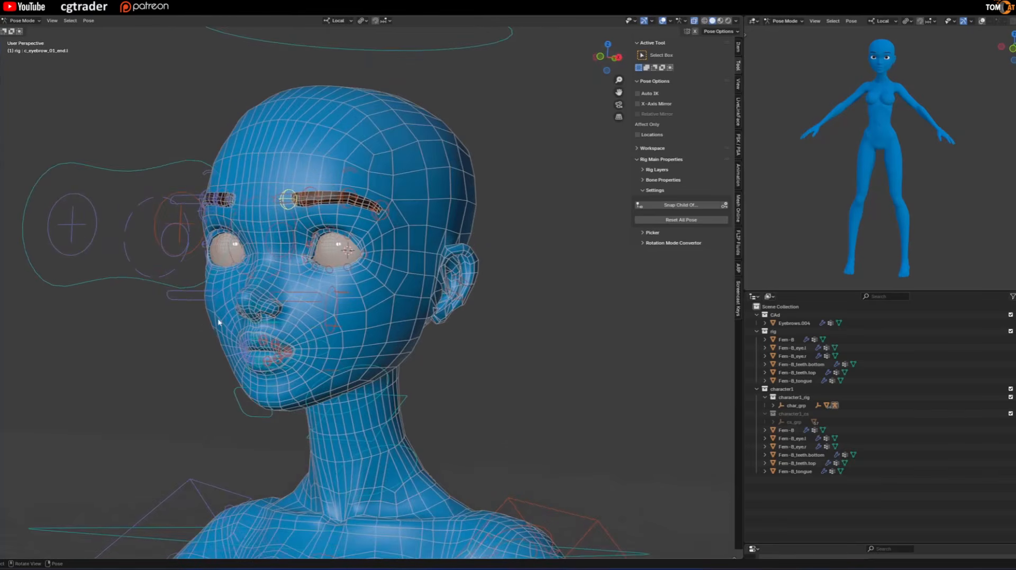
pyautogui.moveTo(219, 322); pyautogui.dragTo(163, 336, button='middle')
# Return the rig to Object Mode and start editing its reference bones with Auto-Rig Pro.
pyautogui.click(159, 321)
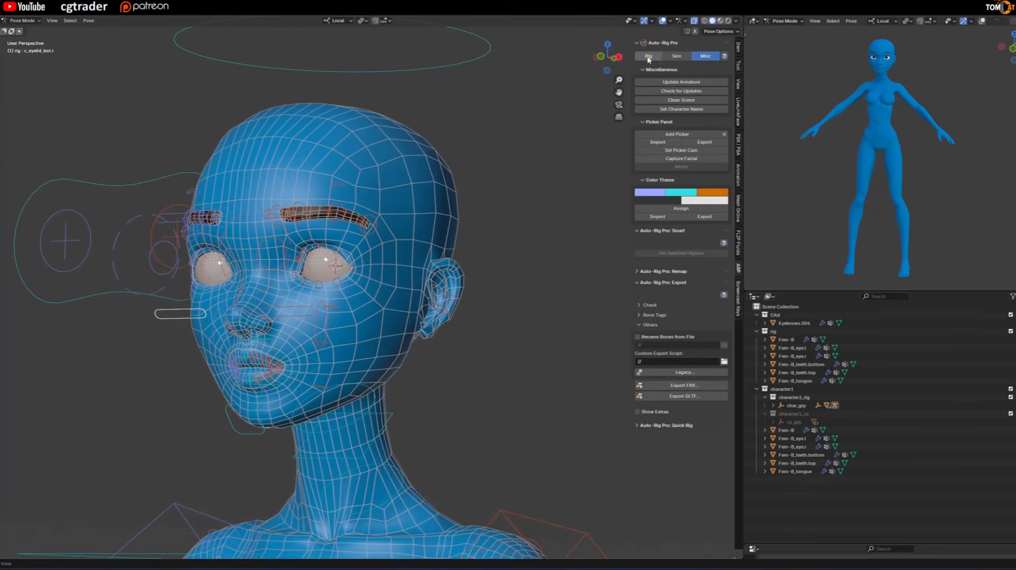
pyautogui.click(648, 56)
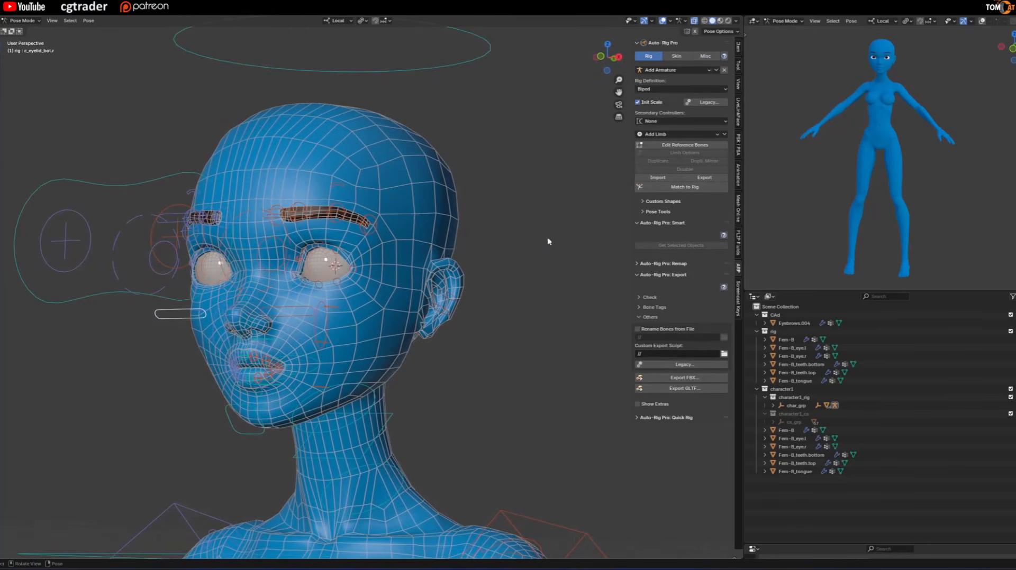
pyautogui.moveTo(549, 241); pyautogui.dragTo(482, 247, button='middle')
pyautogui.hotkey('ctrl', 'Tab')
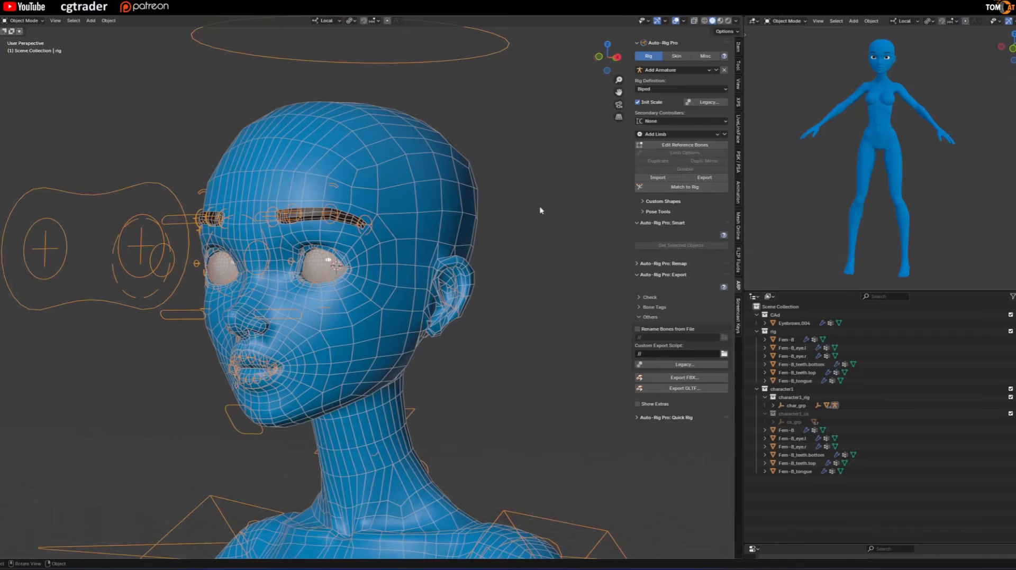
pyautogui.moveTo(529, 212); pyautogui.dragTo(265, 214, button='middle')
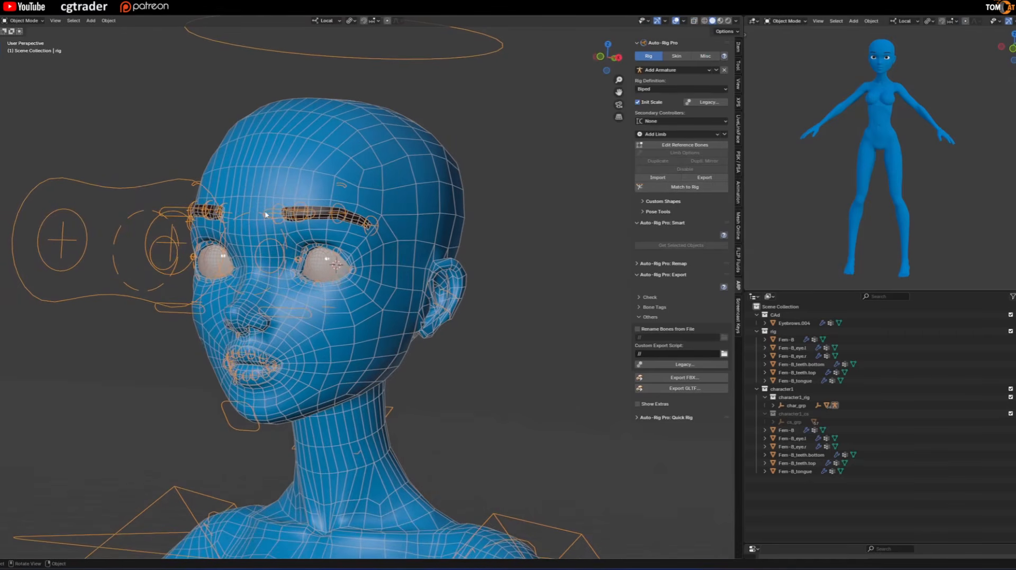
pyautogui.click(684, 145)
# Select the head reference bone inside the character's head.
pyautogui.scroll(4, 493, 213)
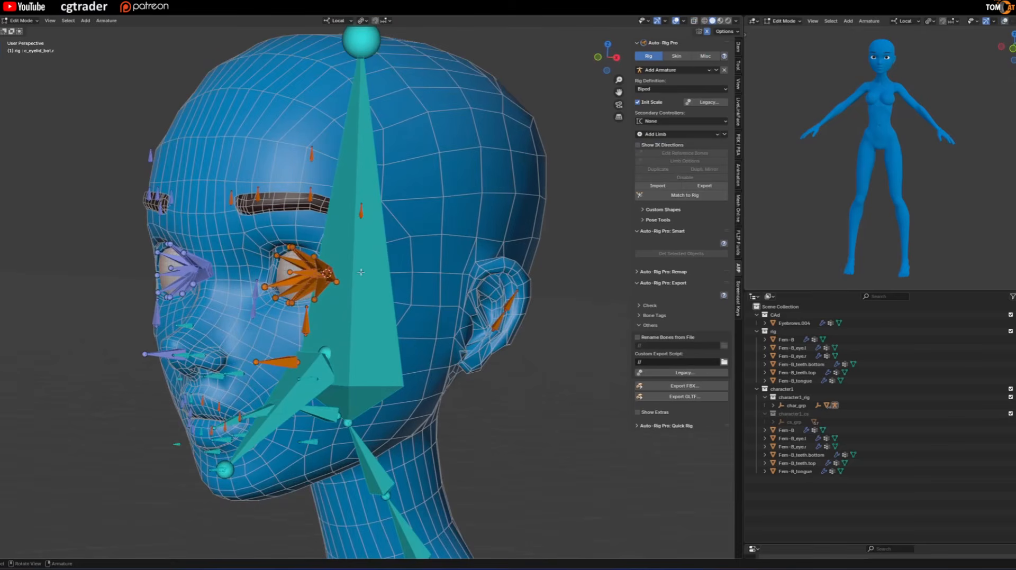
pyautogui.click(360, 275)
pyautogui.moveTo(361, 274); pyautogui.dragTo(215, 292, button='middle')
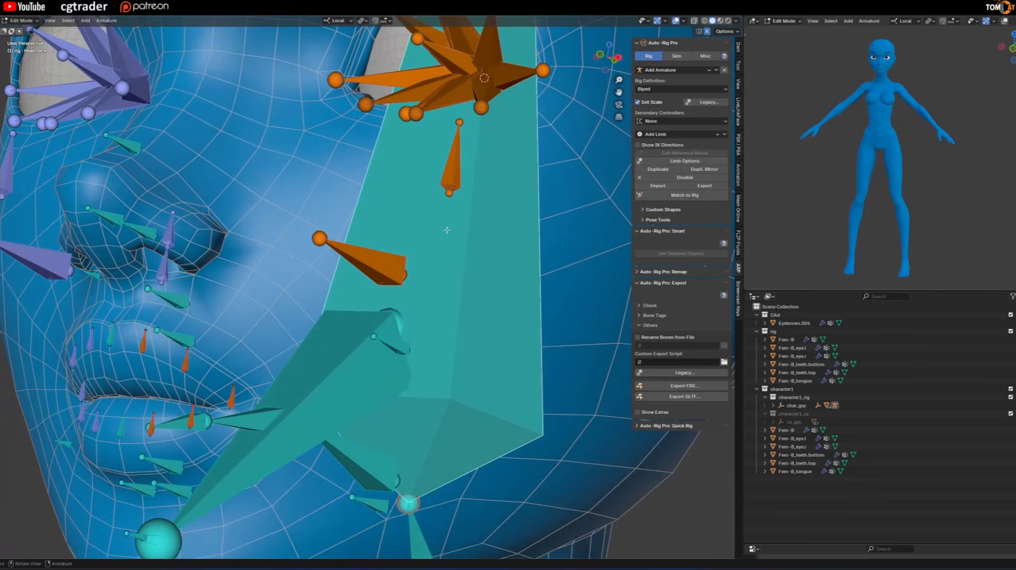
pyautogui.scroll(-6, 479, 232)
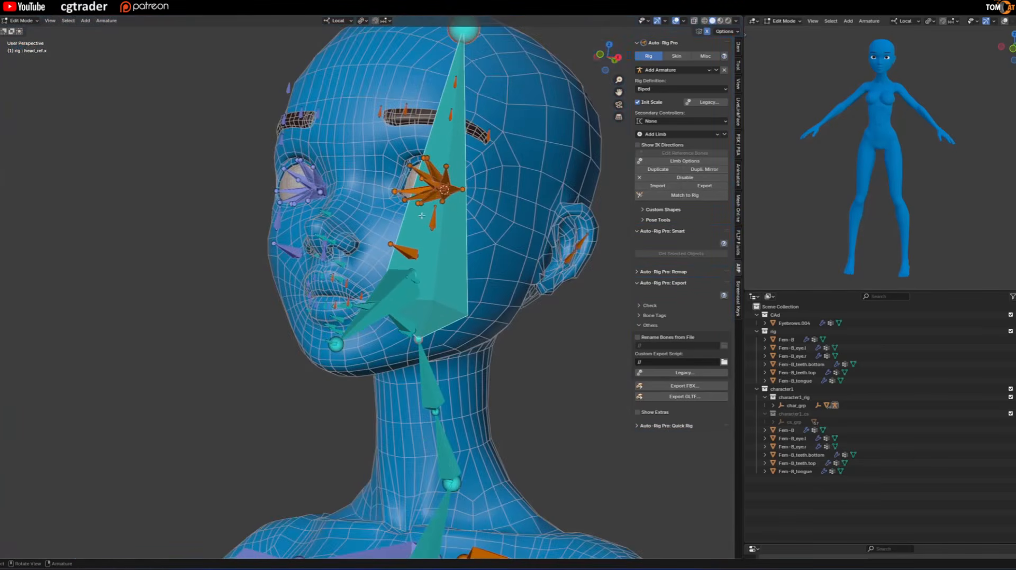
pyautogui.scroll(4, 311, 269)
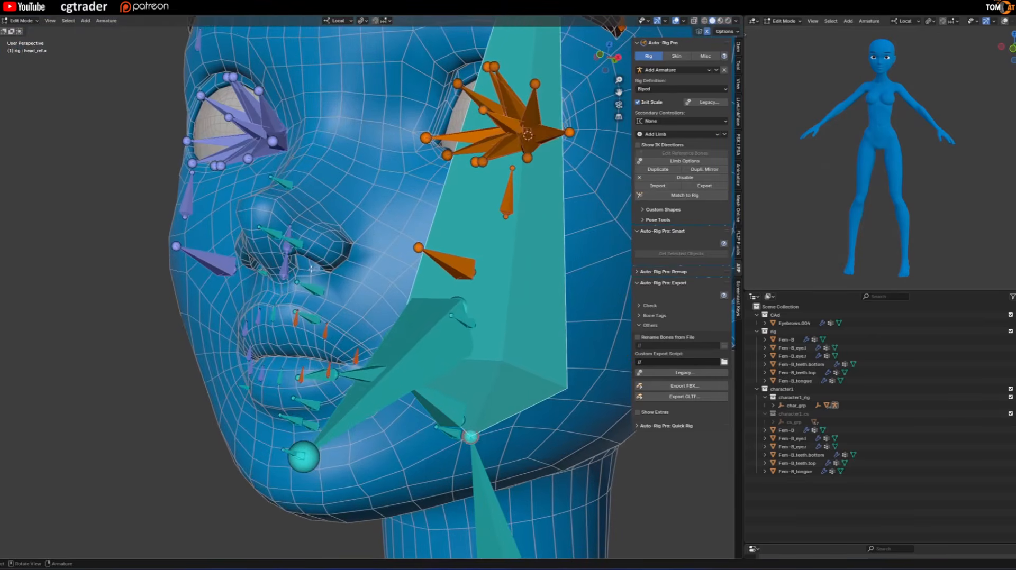
# Review the facial Mouth settings in the head's Limb Options and inspect the lip reference bones.
pyautogui.click(678, 161)
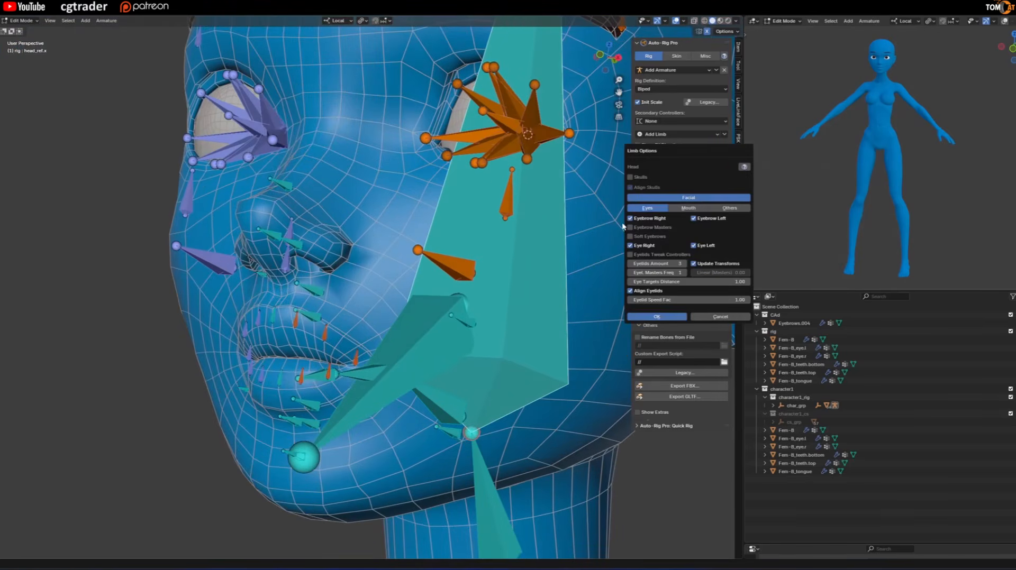
pyautogui.click(683, 211)
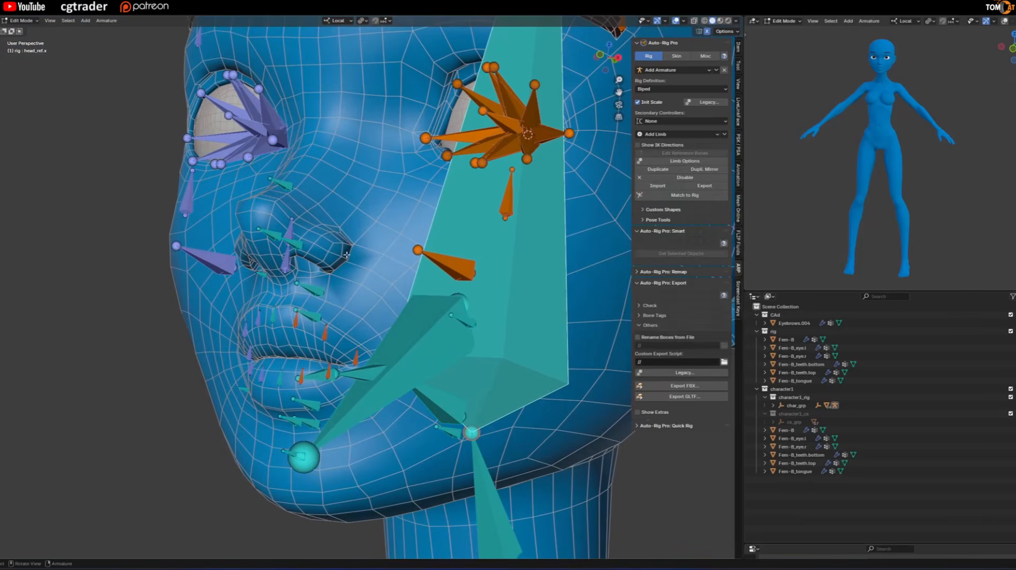
pyautogui.click(659, 162)
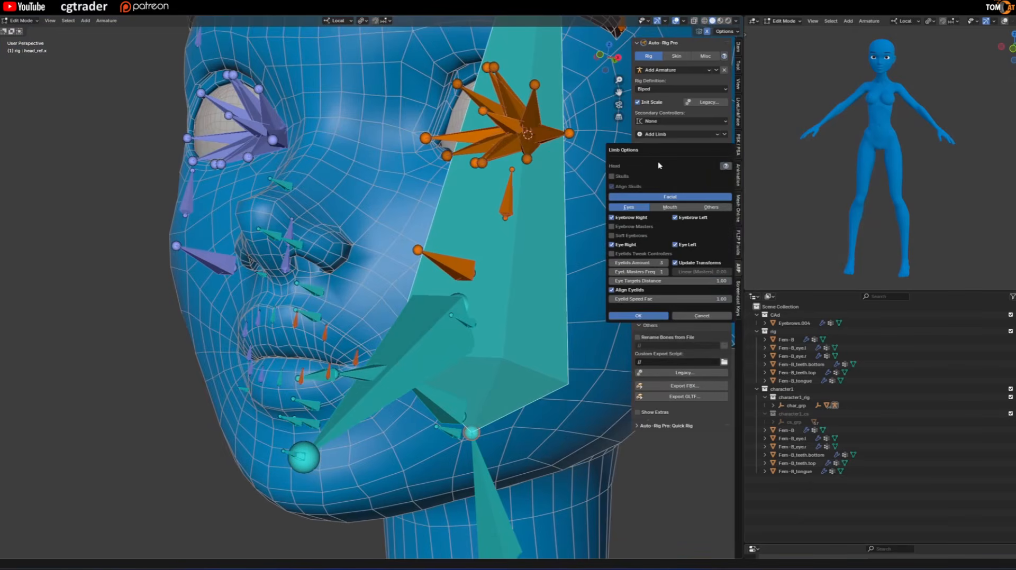
pyautogui.click(667, 208)
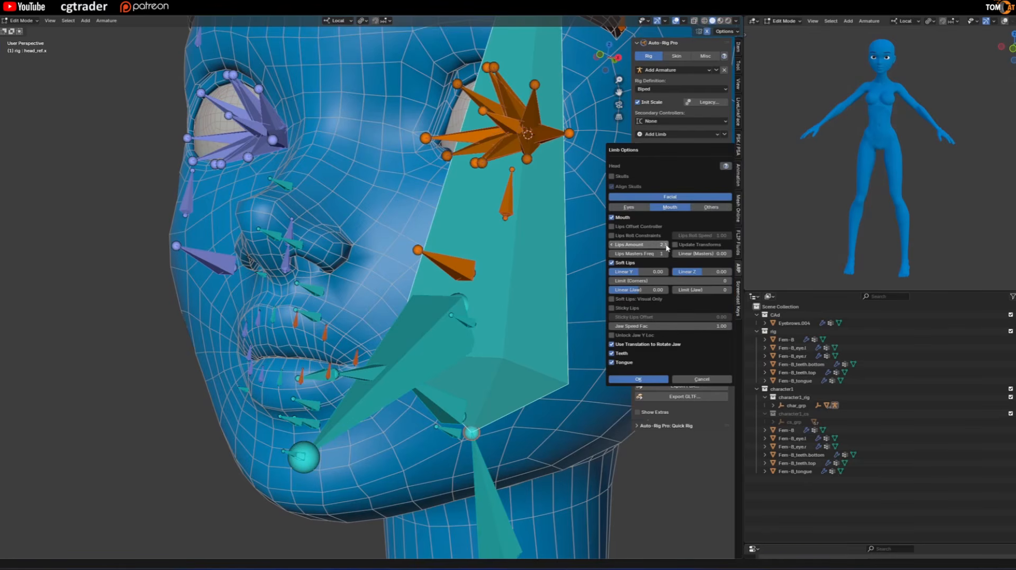
pyautogui.moveTo(332, 334); pyautogui.dragTo(276, 313, button='middle')
pyautogui.moveTo(234, 357); pyautogui.dragTo(235, 354, button='middle')
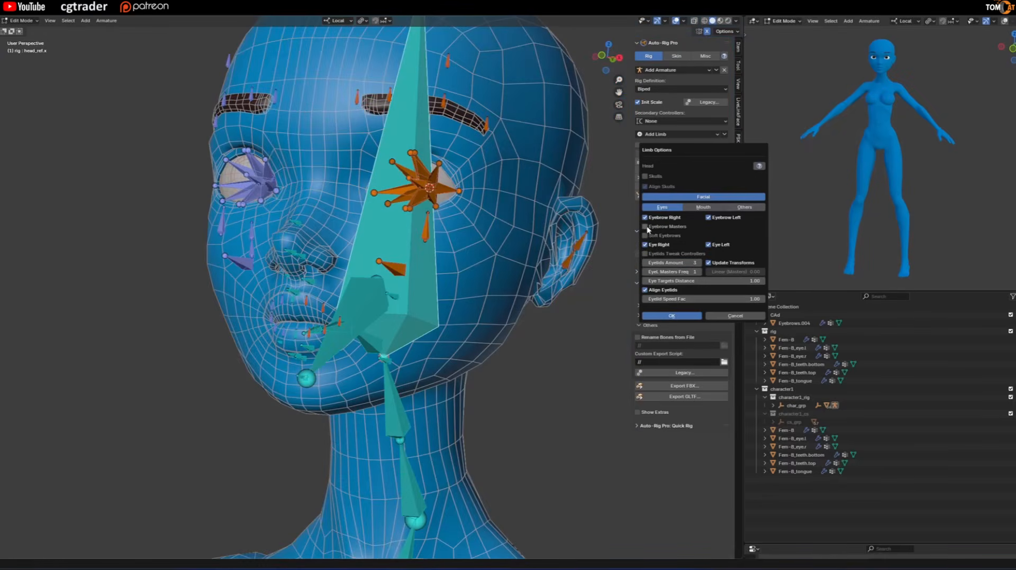
# Enable Eyebrow Masters in the head's facial Eyes options and match the reference bones to the rig.
pyautogui.click(646, 228)
pyautogui.click(675, 316)
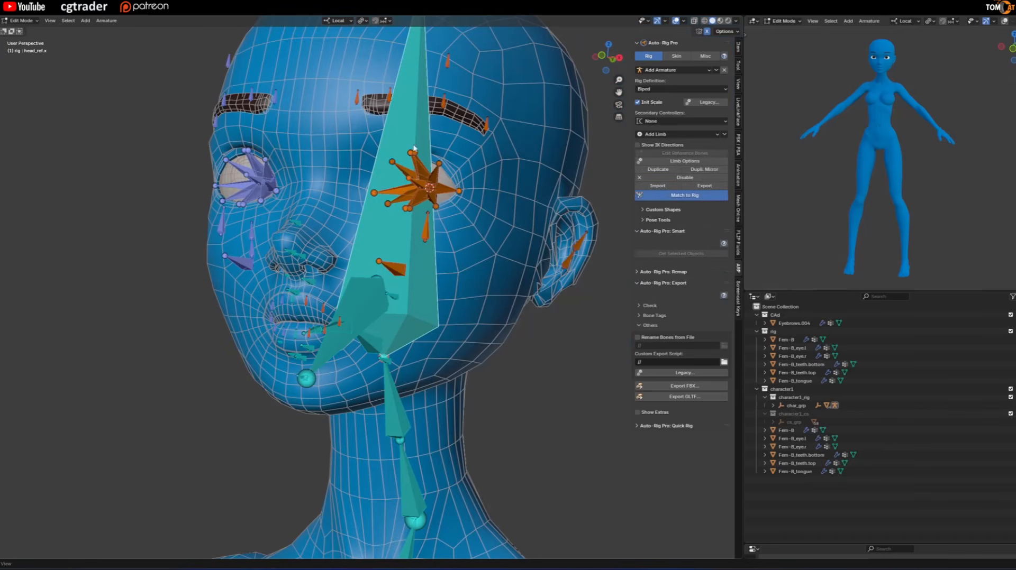
pyautogui.moveTo(371, 113); pyautogui.dragTo(370, 125, button='middle')
pyautogui.scroll(2, 360, 106)
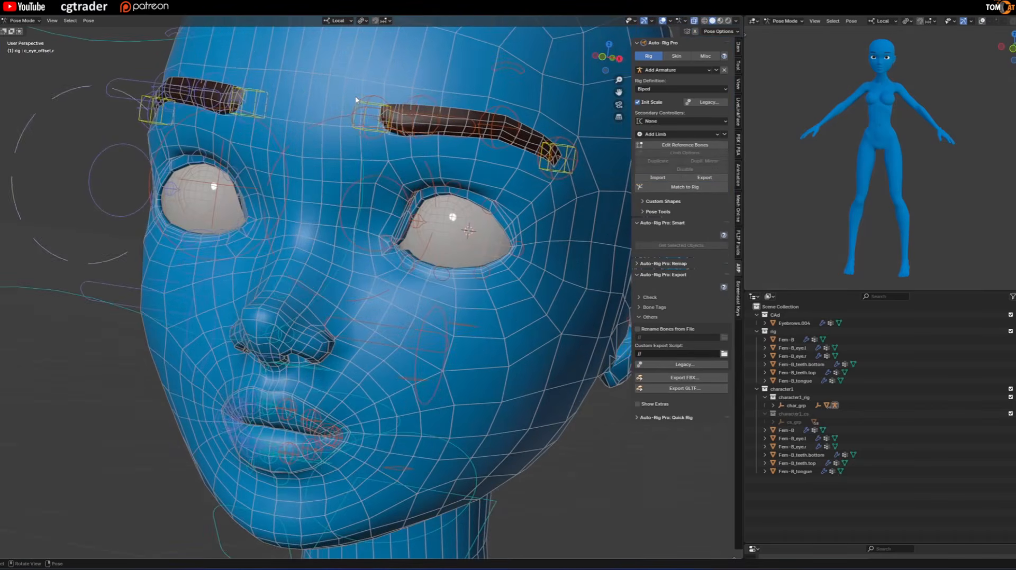
# Test-move the master controller above the left eyebrow and cancel the moves.
pyautogui.click(413, 99)
pyautogui.click(489, 113)
pyautogui.press('g')
pyautogui.rightClick(499, 71)
pyautogui.click(501, 67)
pyautogui.press('g')
pyautogui.rightClick(507, 28)
# Test-move the master controller at the left eyebrow's inner end downward and upward, cancelling each move.
pyautogui.click(365, 105)
pyautogui.press('g')
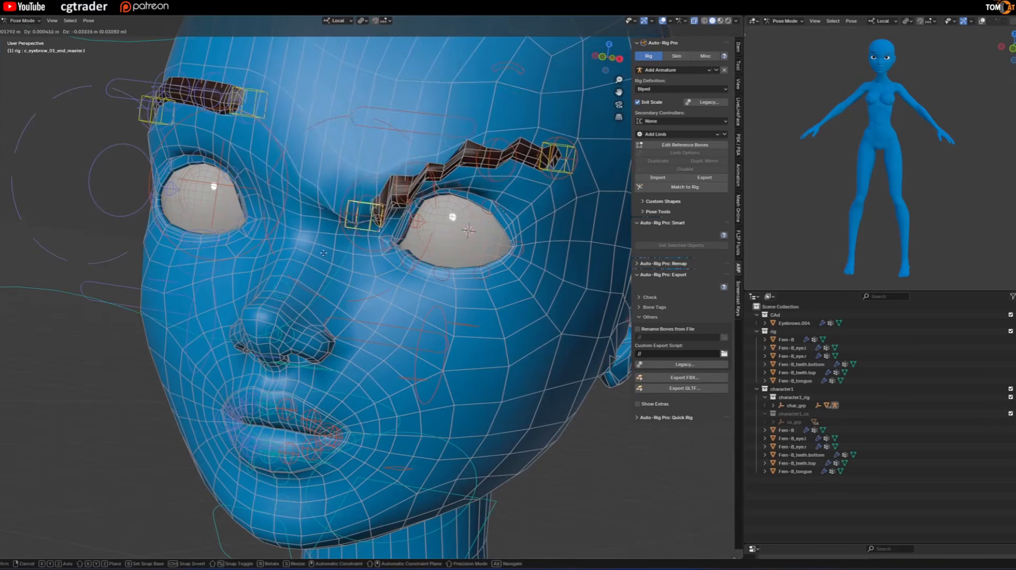
pyautogui.rightClick(347, 150)
pyautogui.scroll(-2, 347, 150)
pyautogui.moveTo(351, 152); pyautogui.dragTo(365, 155, button='middle')
pyautogui.press('g')
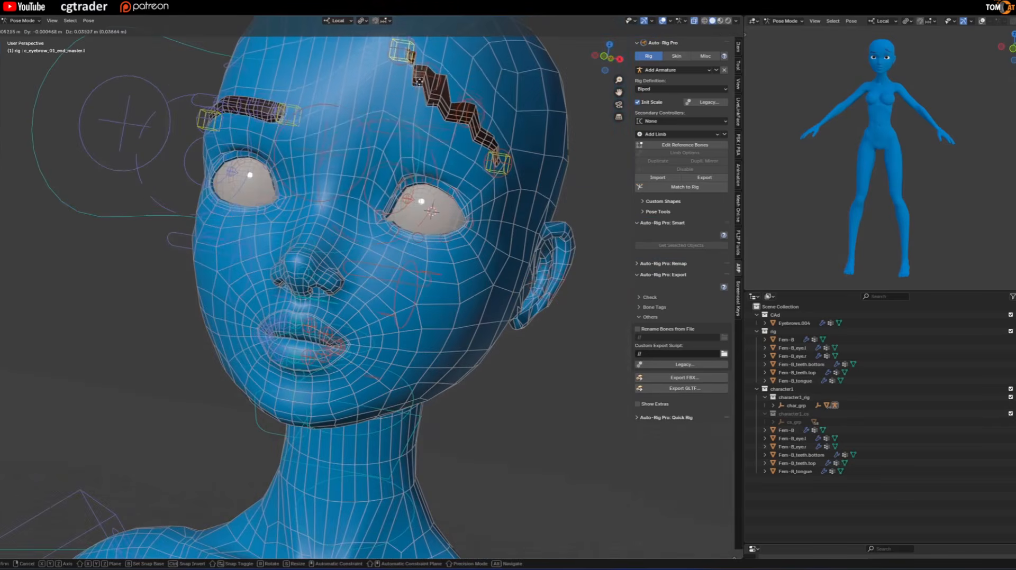
pyautogui.rightClick(398, 211)
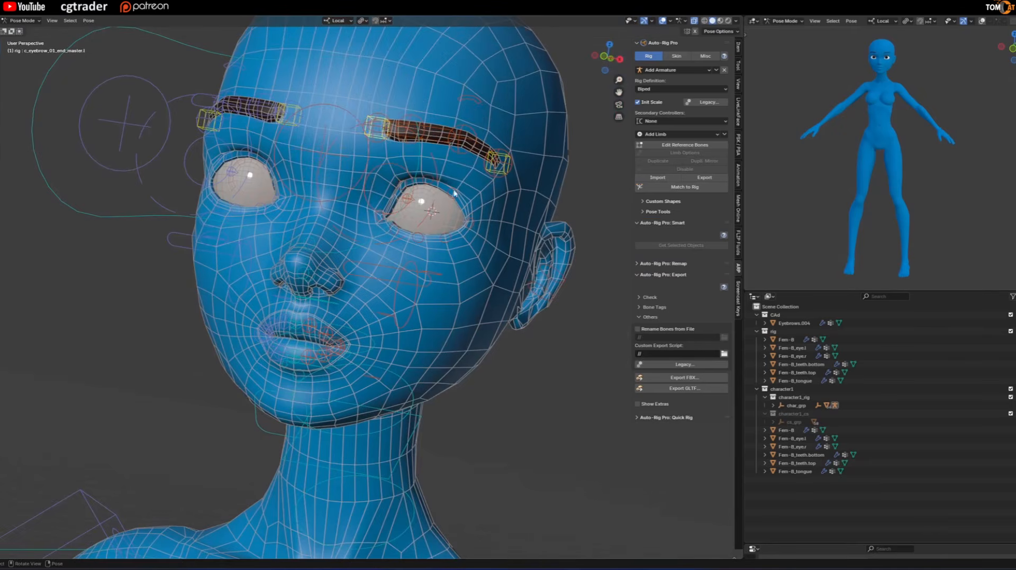
# Edit the reference bones again and disable Eyebrow Masters in the head's Limb Options.
pyautogui.click(657, 146)
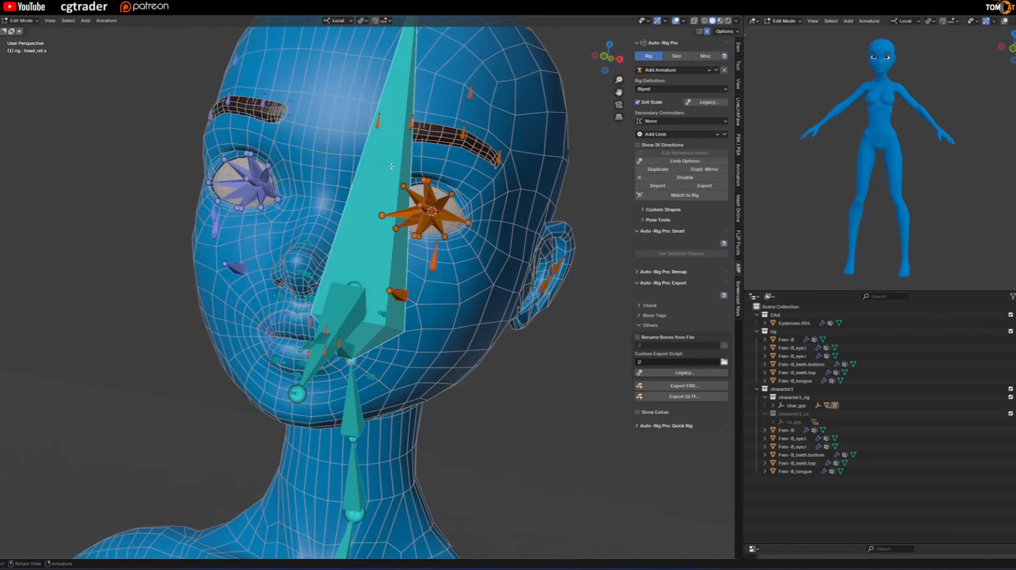
pyautogui.click(680, 161)
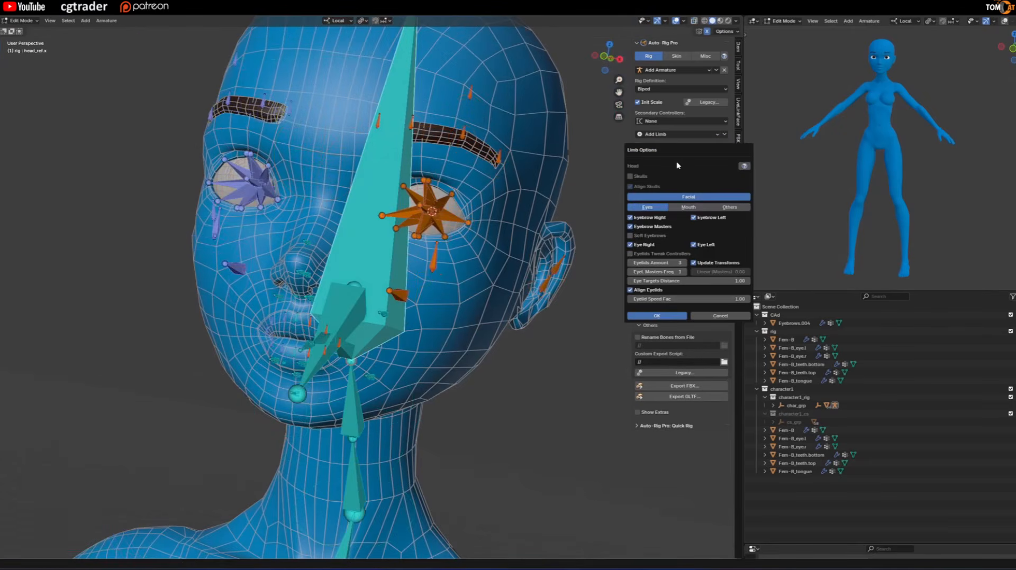
pyautogui.click(638, 226)
pyautogui.click(644, 318)
# Set the rig's Secondary Controllers to Twist (Exportable, best).
pyautogui.scroll(-6, 530, 250)
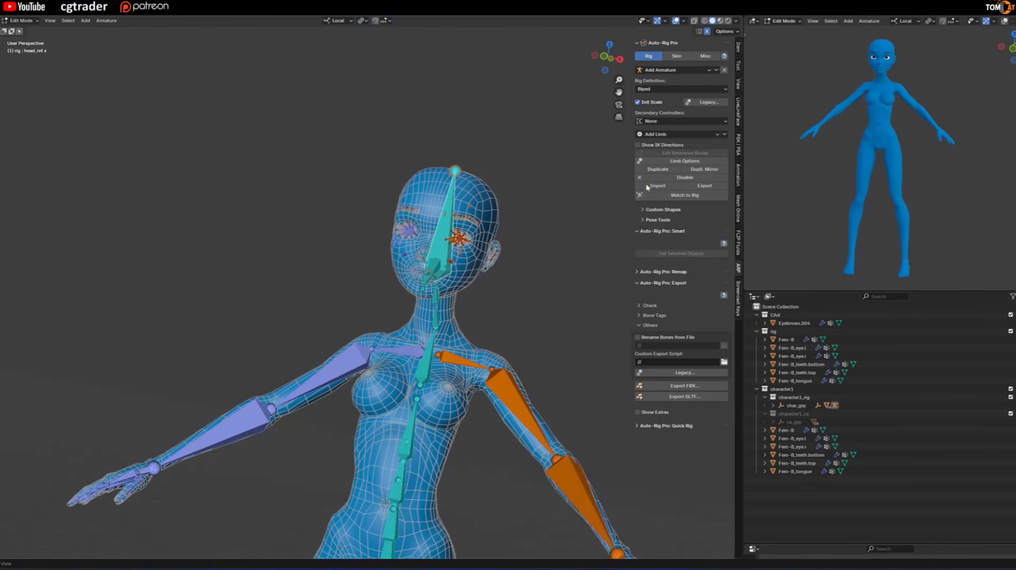
pyautogui.click(644, 122)
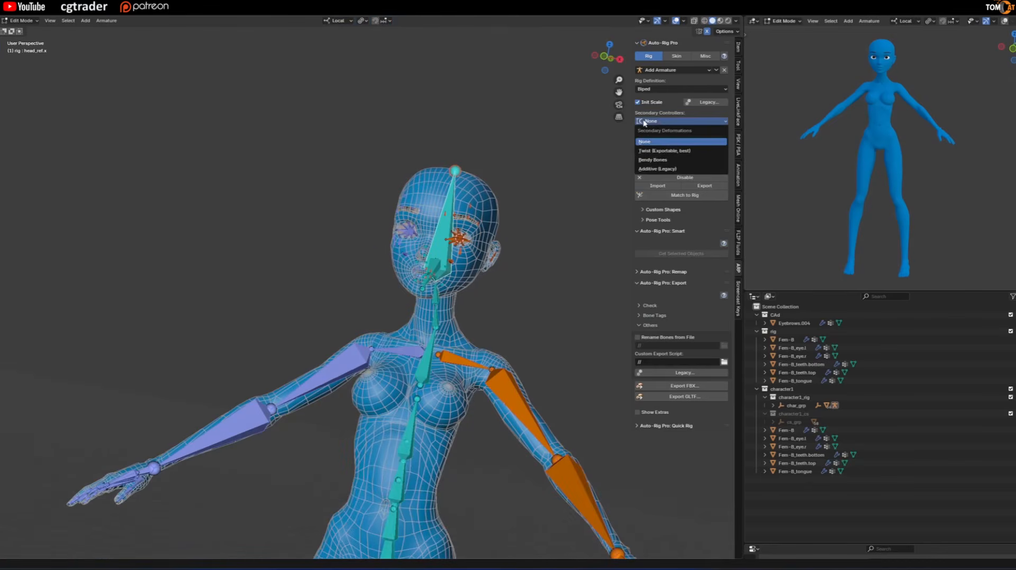
pyautogui.click(649, 151)
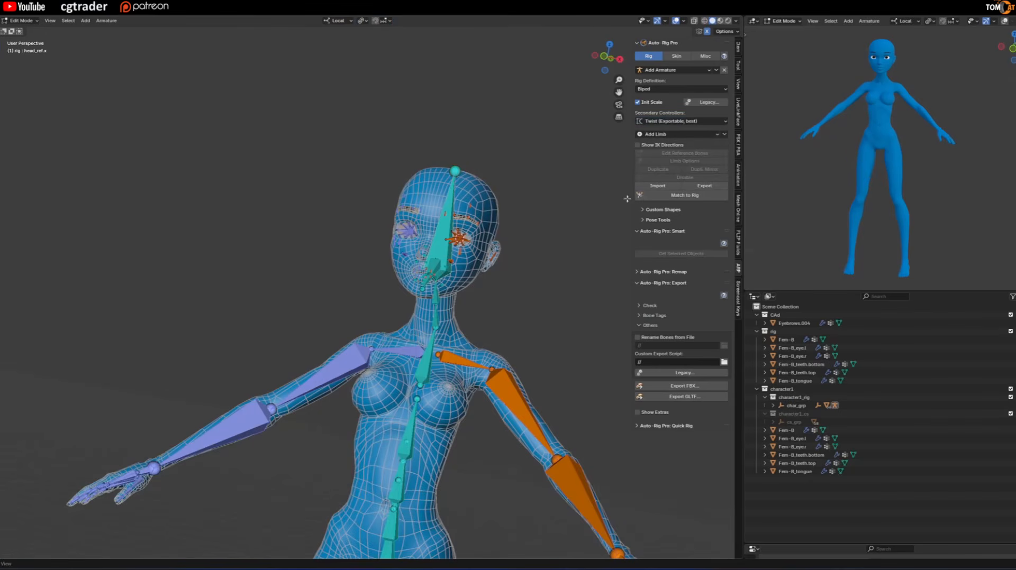
pyautogui.scroll(-2, 526, 386)
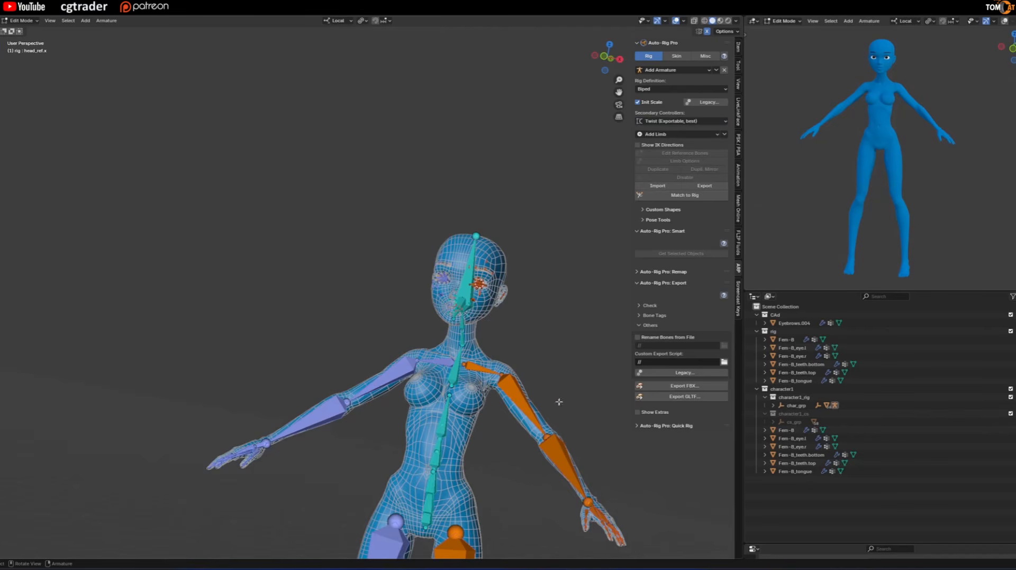
pyautogui.scroll(2, 530, 351)
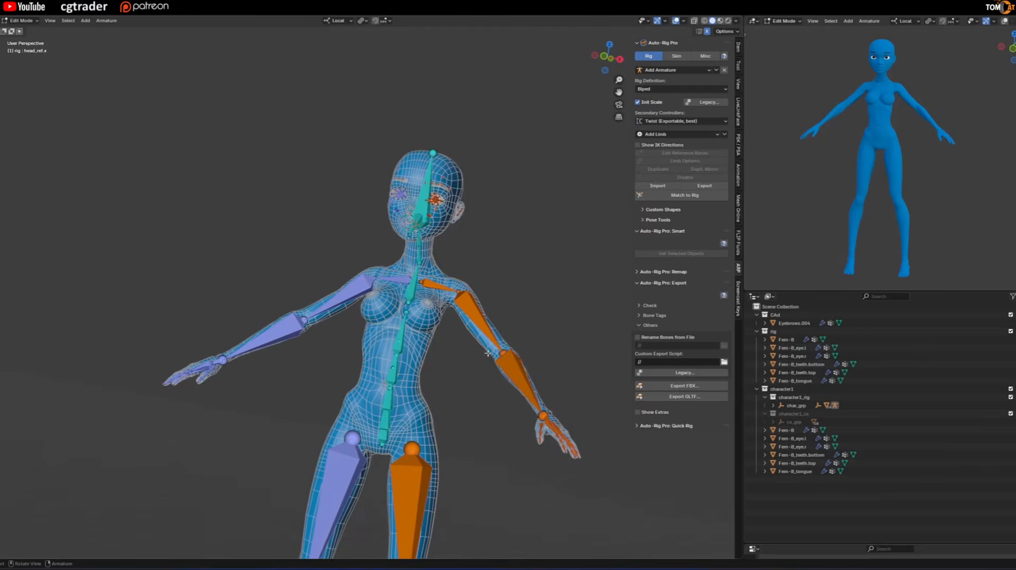
pyautogui.scroll(1, 496, 299)
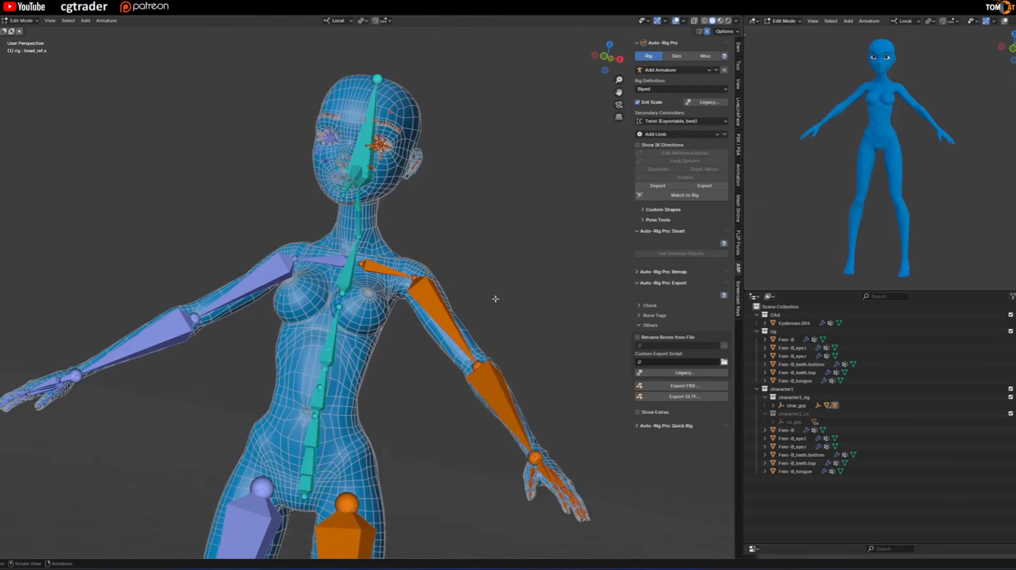
# Enable Joints Fans in the left arm's Limb Options, with Elbow Out set to 2 and Elbow In to 1.
pyautogui.click(441, 310)
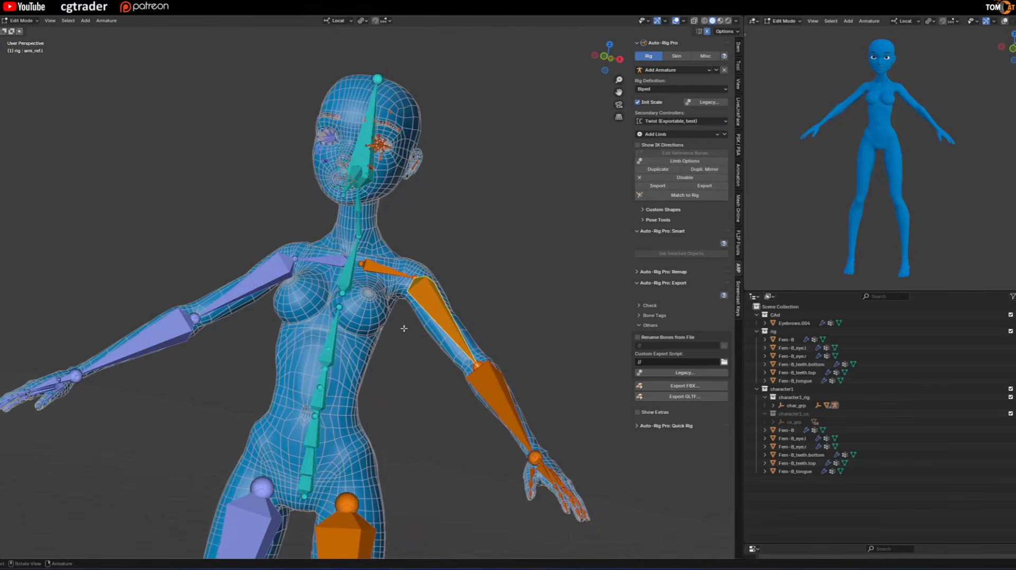
pyautogui.click(661, 161)
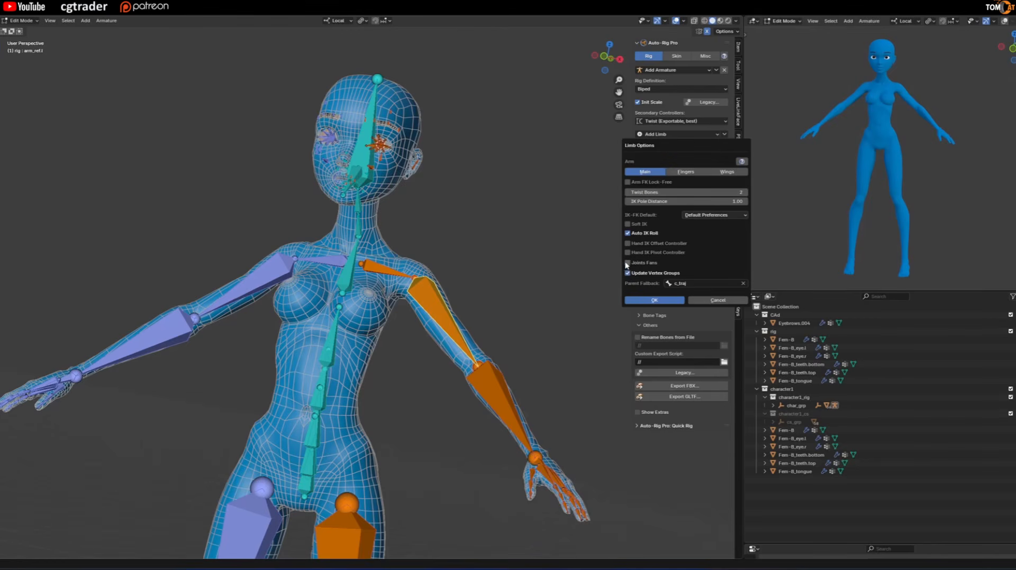
pyautogui.click(628, 263)
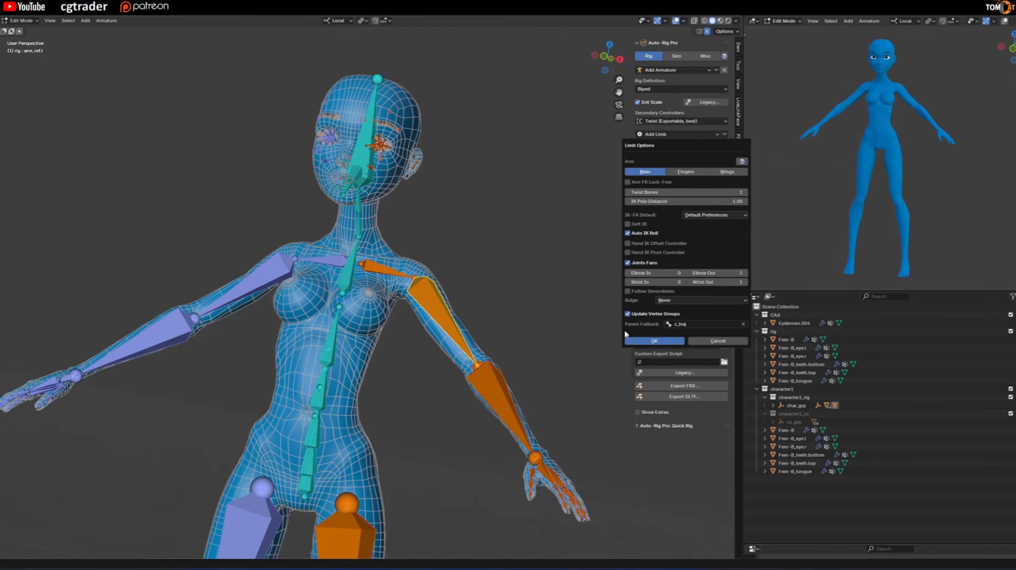
pyautogui.click(744, 275)
pyautogui.click(684, 274)
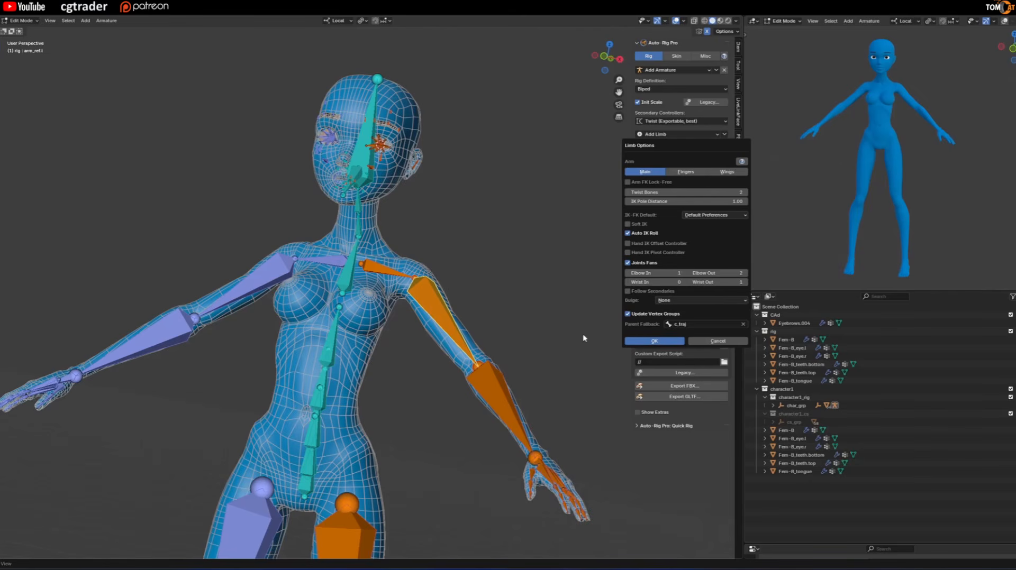
# Apply the left arm's Limb Options, and enable Joints Fans on the right arm with Elbow Out 2 and Elbow In 1.
pyautogui.click(652, 343)
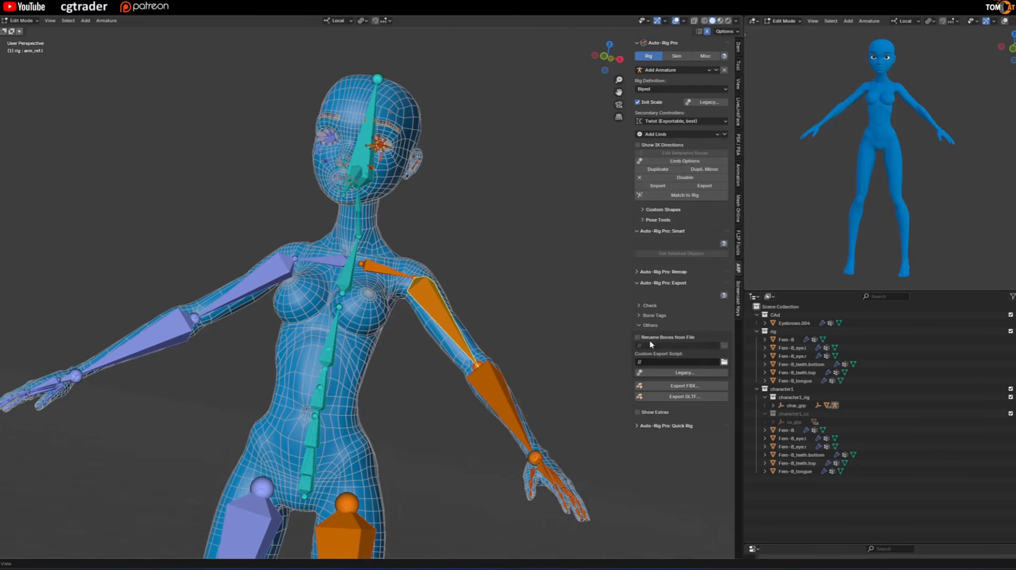
pyautogui.click(273, 275)
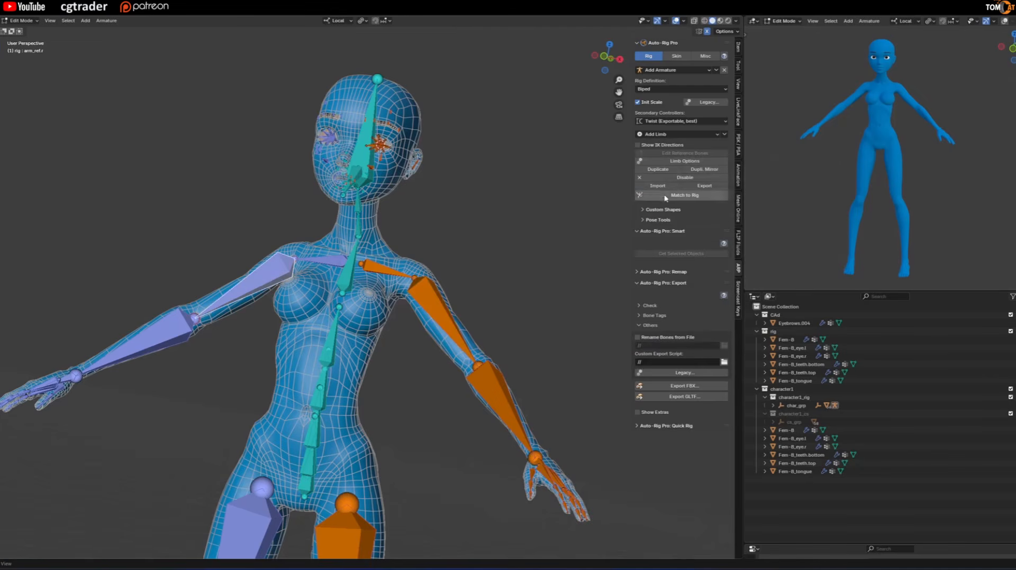
pyautogui.click(688, 161)
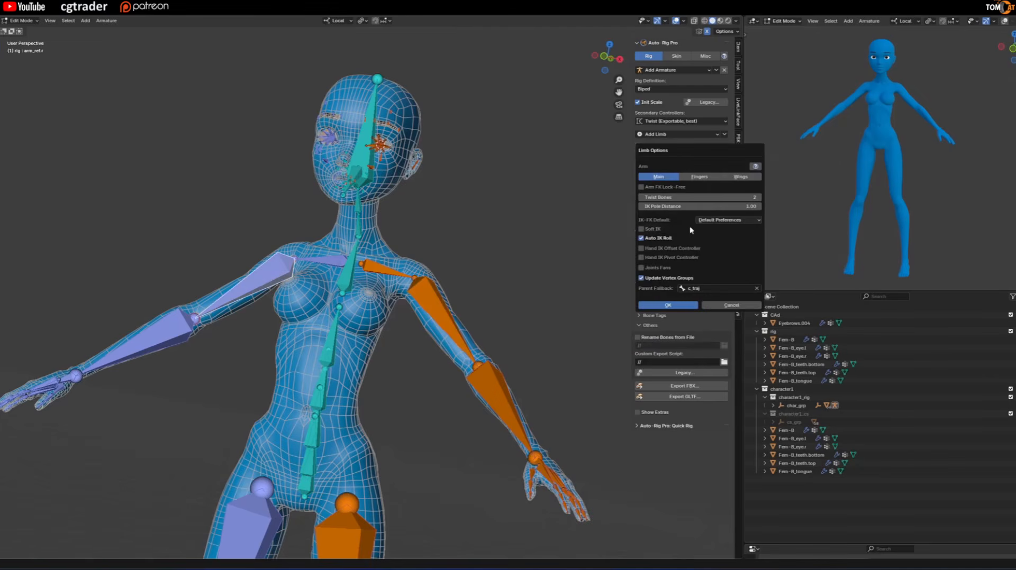
pyautogui.click(641, 268)
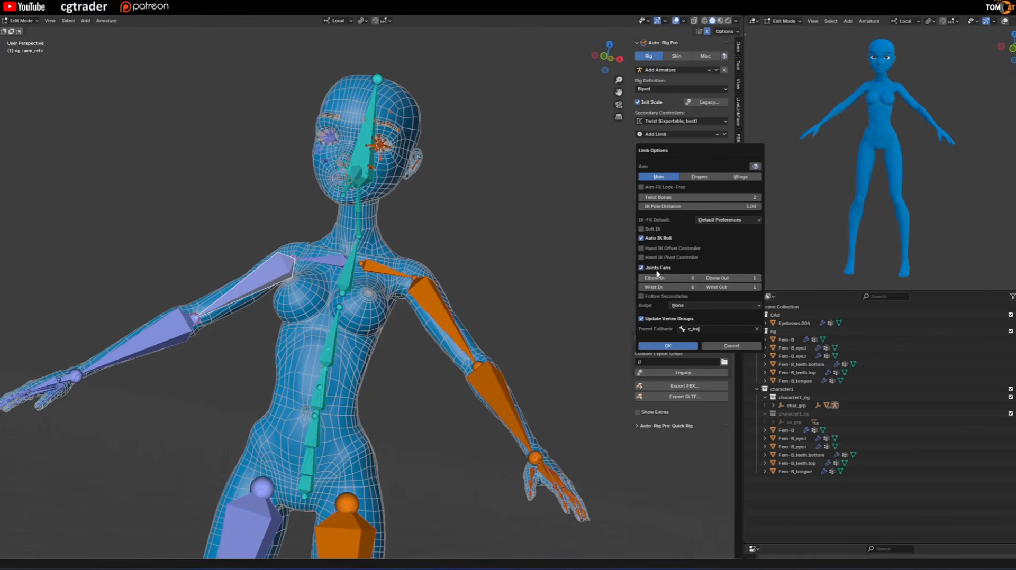
pyautogui.click(759, 278)
pyautogui.click(697, 279)
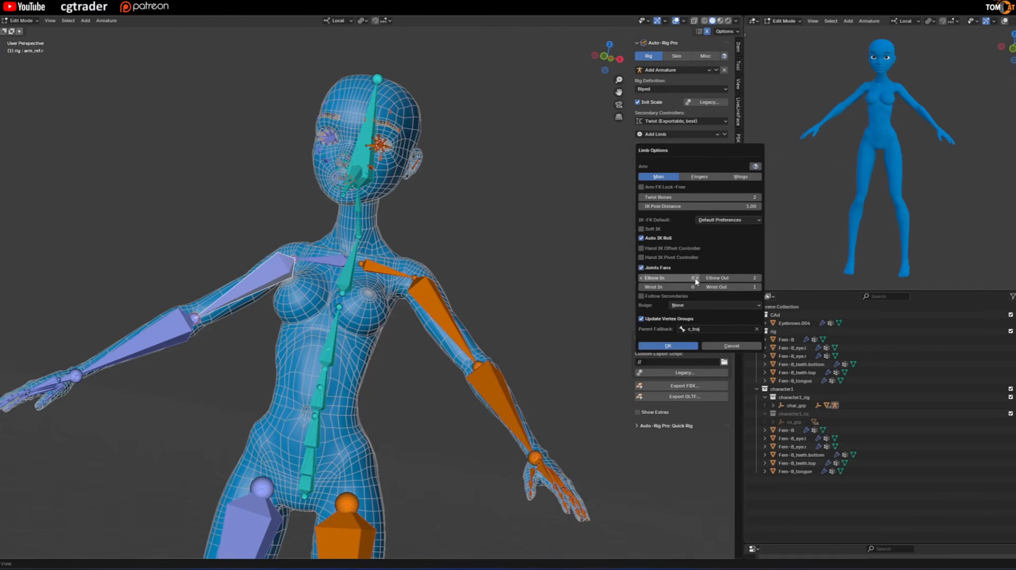
pyautogui.click(668, 346)
# Enable Joints Fans in the left leg's Limb Options, with Knee In 1, Thigh In 1 and Thigh Out 2.
pyautogui.scroll(-3, 429, 456)
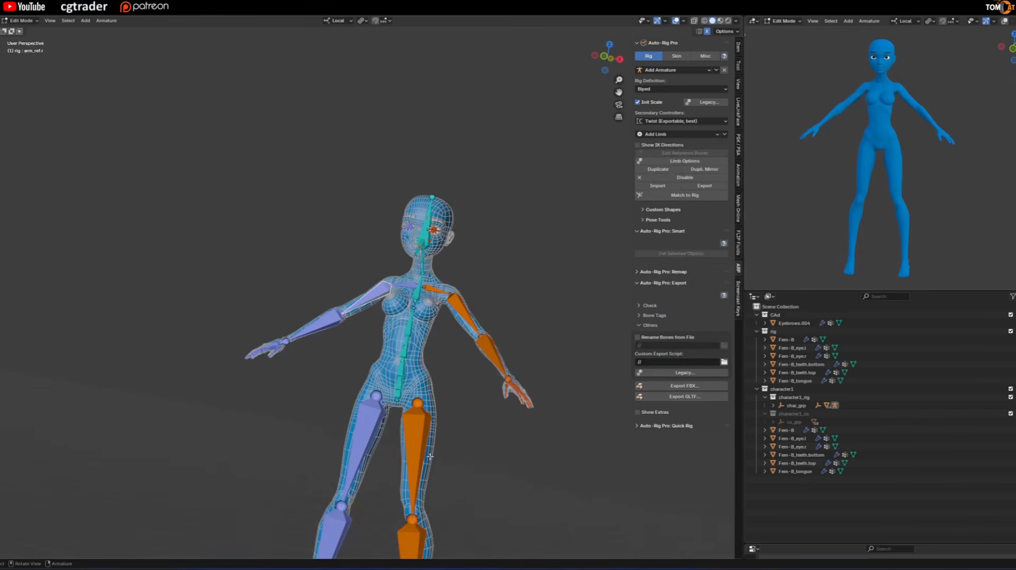
pyautogui.click(418, 427)
pyautogui.scroll(3, 447, 454)
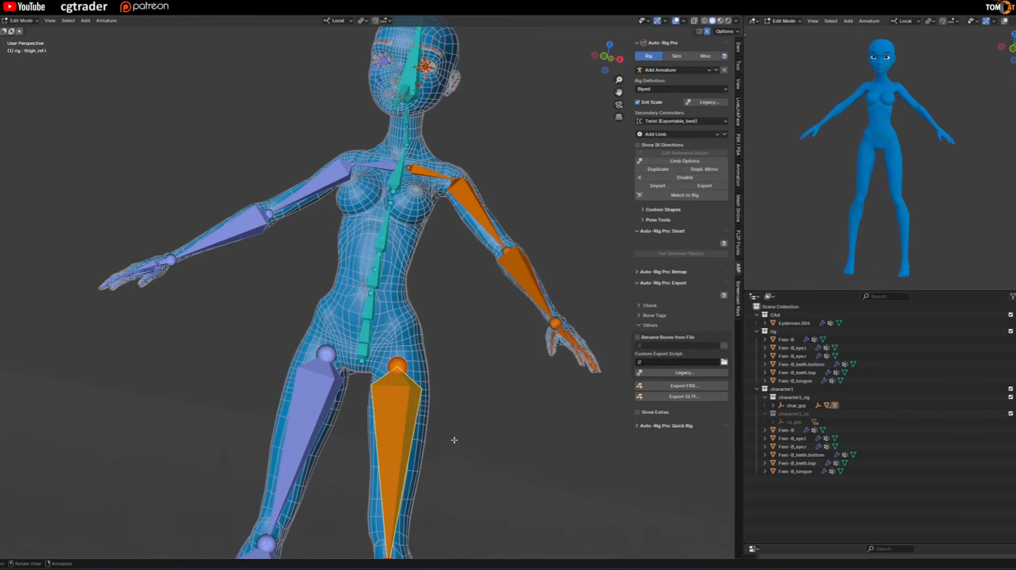
pyautogui.click(680, 162)
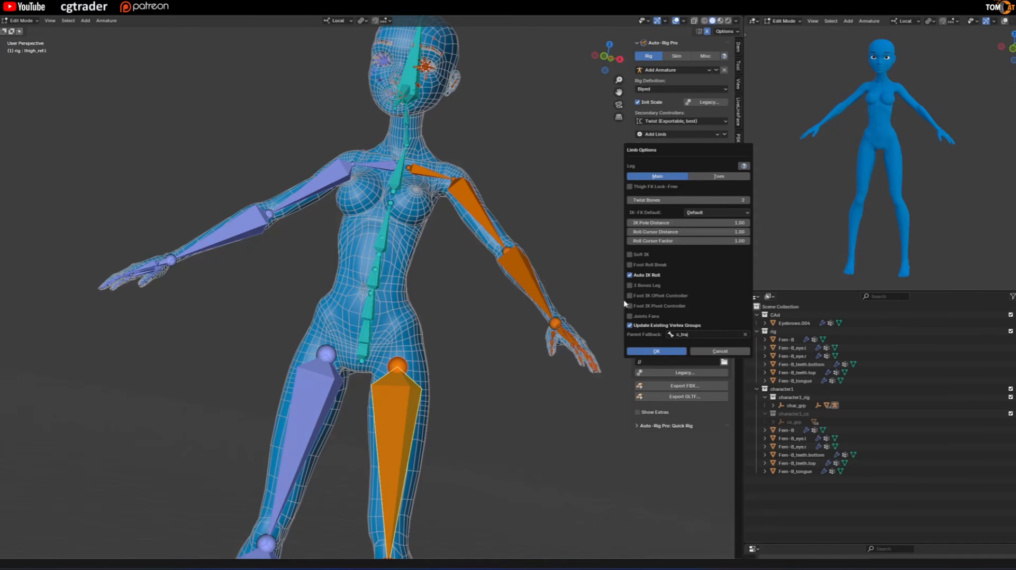
pyautogui.click(630, 317)
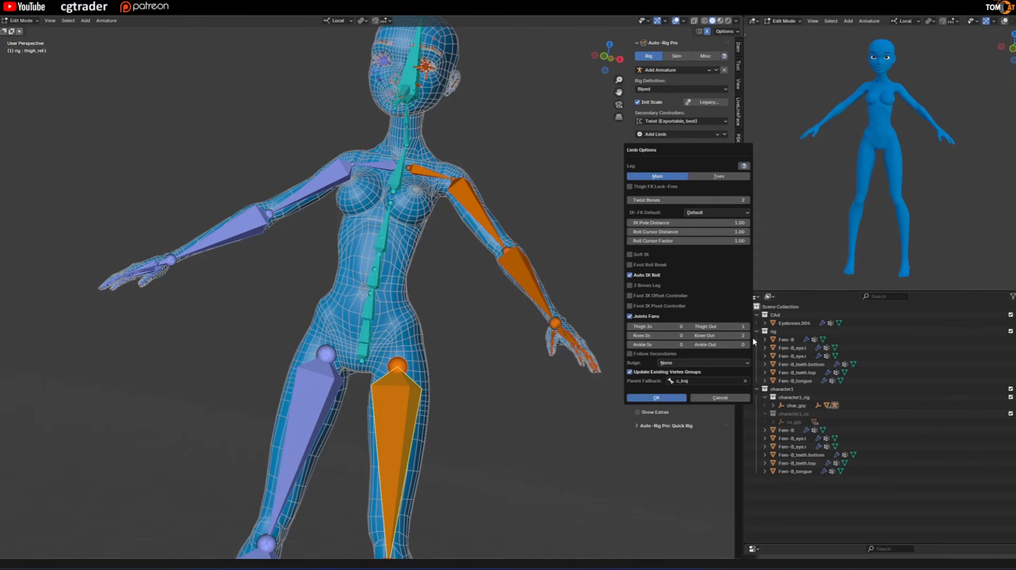
pyautogui.click(686, 336)
pyautogui.click(687, 327)
pyautogui.click(748, 327)
# Enable the Thumb, Index and Pinky toes in the left leg's Limb Options.
pyautogui.click(713, 179)
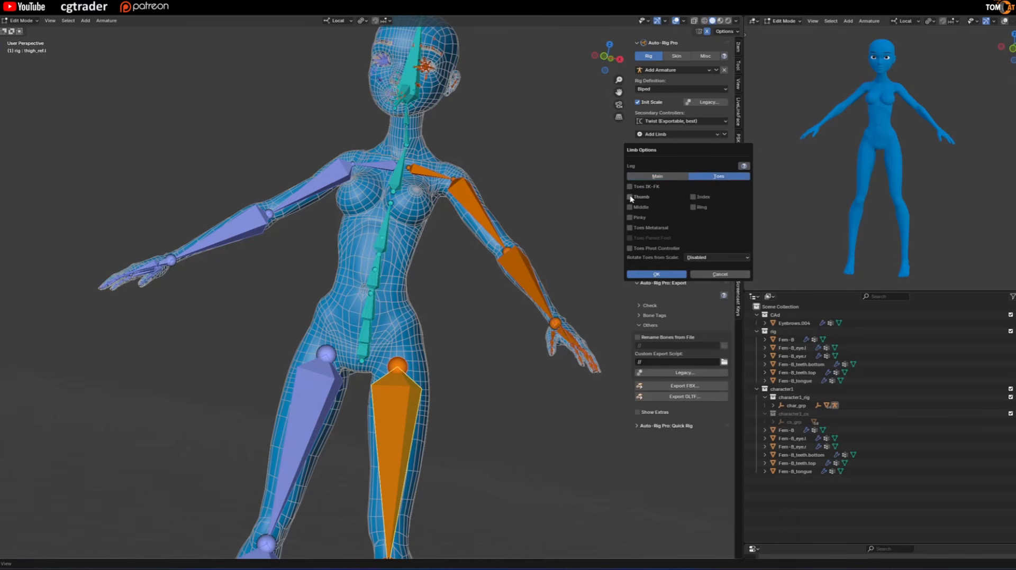
pyautogui.click(630, 198)
pyautogui.click(693, 197)
pyautogui.click(639, 219)
# Enable the Thumb, Index and Pinky toes in the right leg's Limb Options.
pyautogui.click(344, 385)
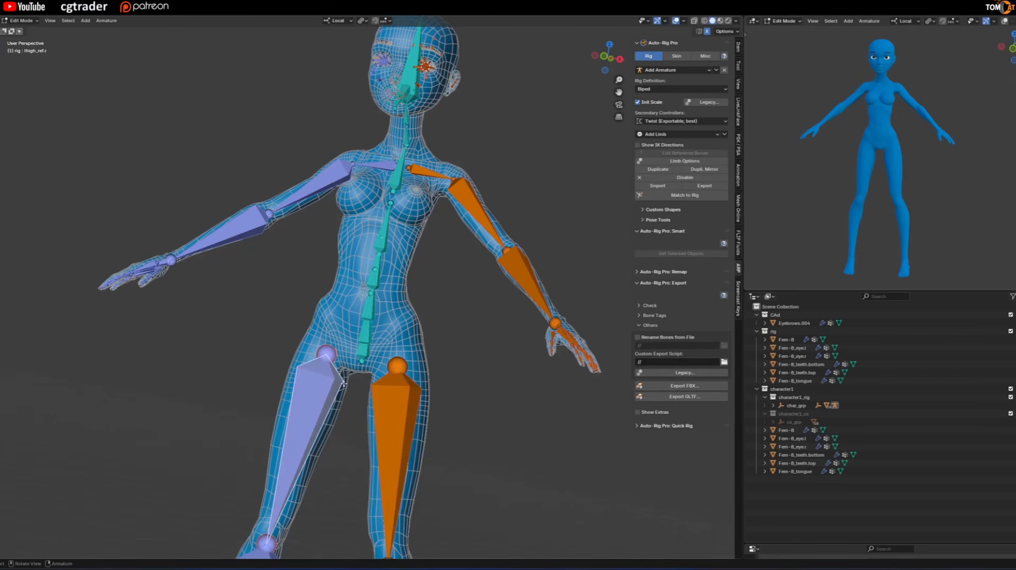
pyautogui.click(667, 162)
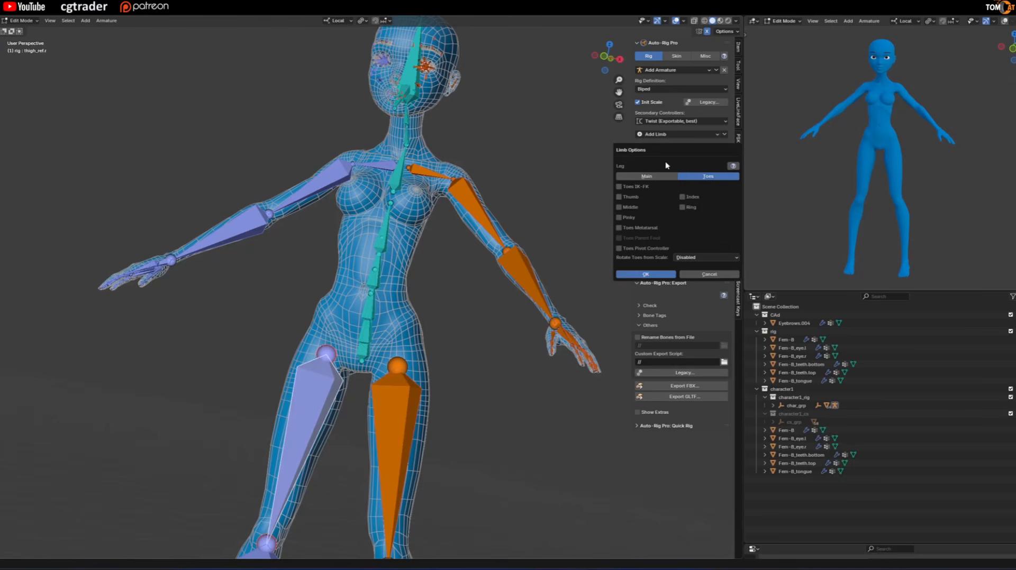
pyautogui.click(619, 197)
pyautogui.click(682, 198)
pyautogui.click(619, 217)
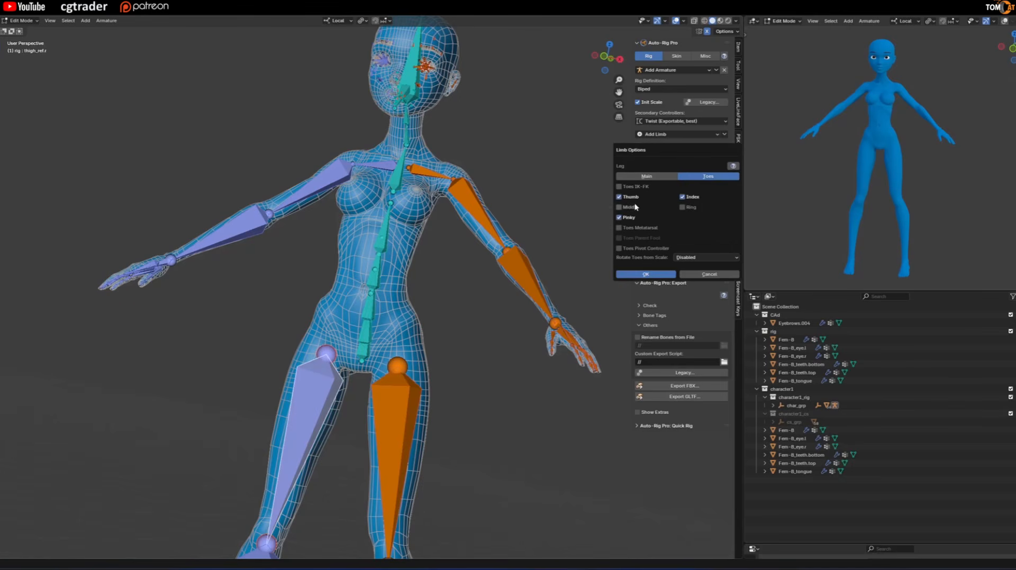
# Enable Joints Fans on the right leg with Thigh Out 2, Knee In 1 and Thigh In 1, and apply its options.
pyautogui.click(646, 177)
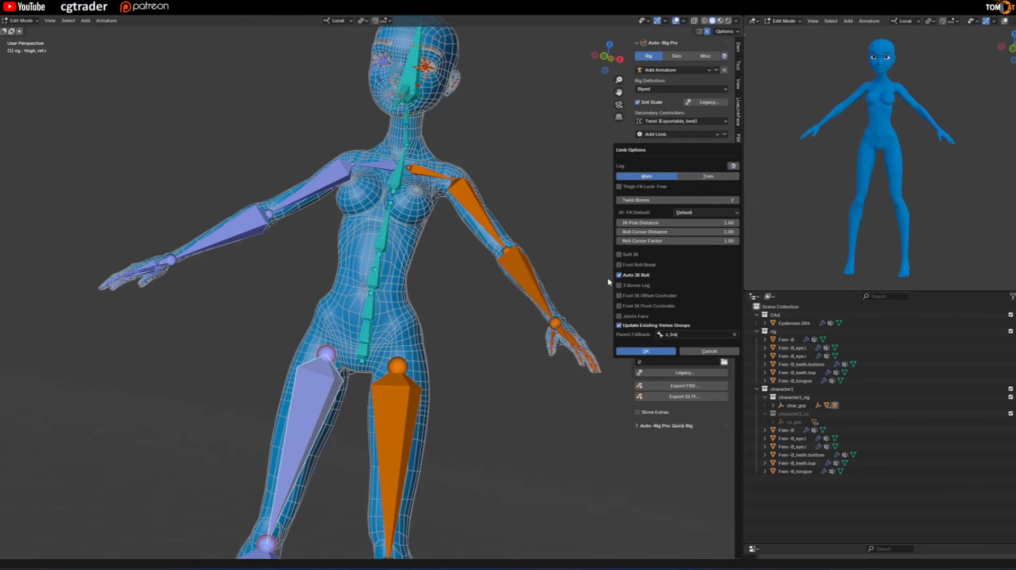
pyautogui.click(619, 316)
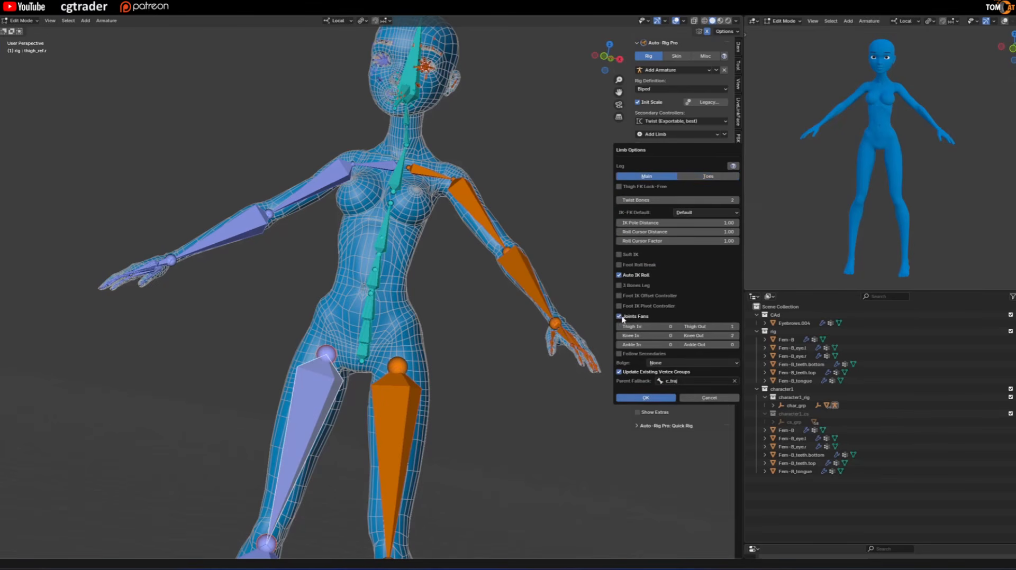
pyautogui.click(737, 328)
pyautogui.click(736, 337)
pyautogui.click(675, 336)
pyautogui.click(677, 327)
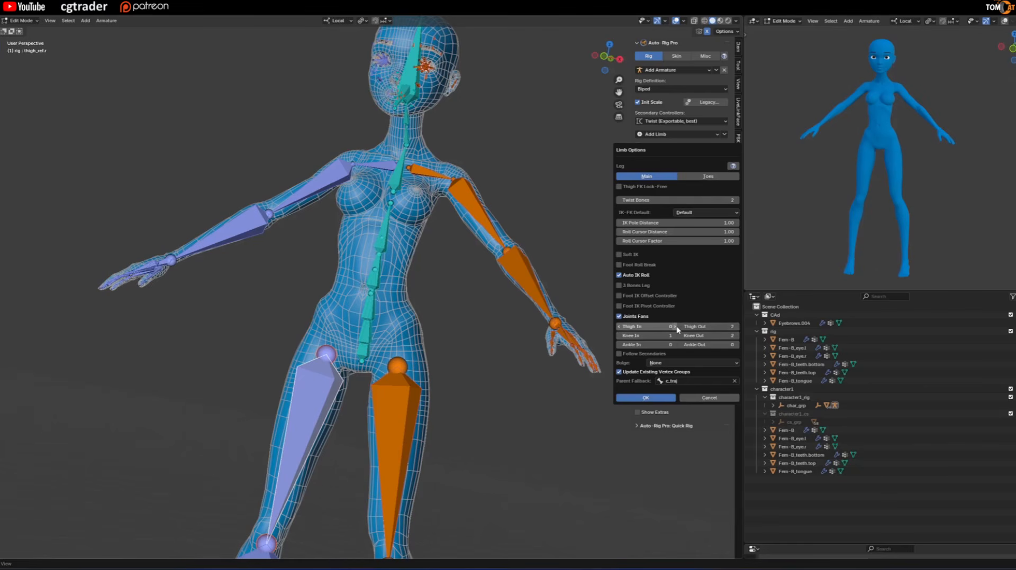
pyautogui.click(637, 400)
# Bend the left arm by moving its hand IK controller about -0.26 m in X, 0.03 m in Y and 0.19 m in Z.
pyautogui.scroll(-3, 440, 332)
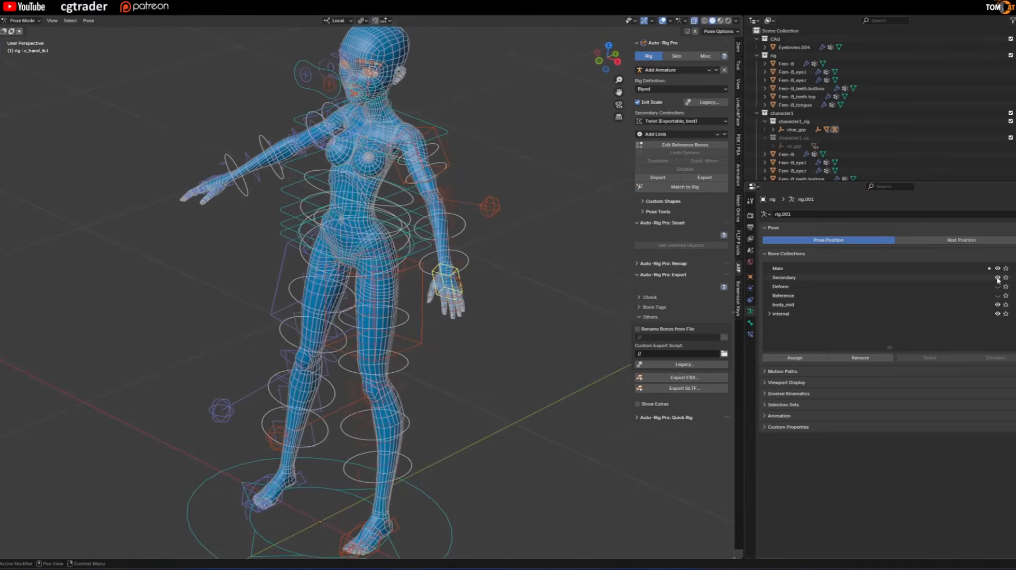
pyautogui.moveTo(450, 278); pyautogui.dragTo(464, 273, button='middle')
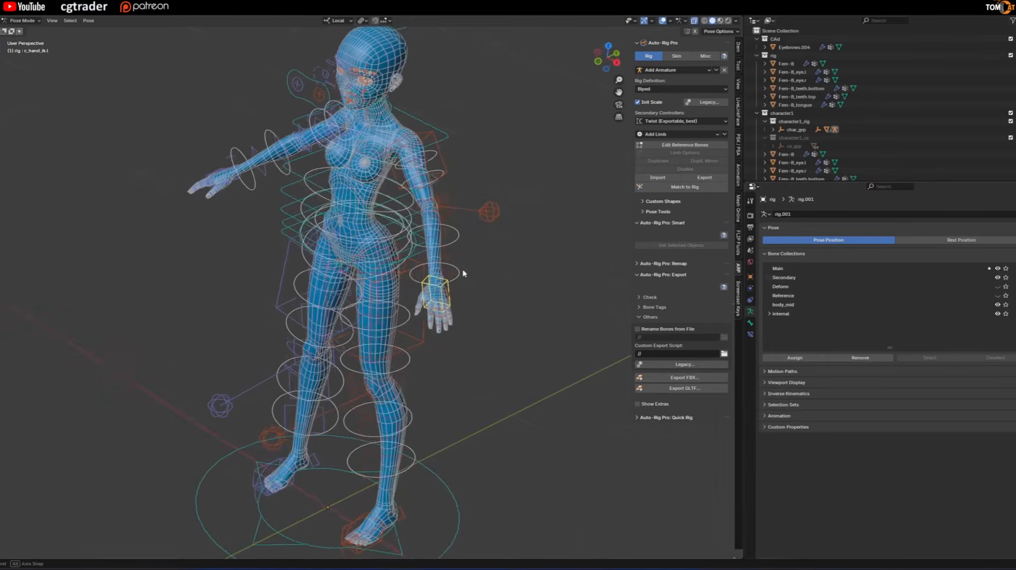
pyautogui.scroll(8, 397, 268)
pyautogui.click(468, 227)
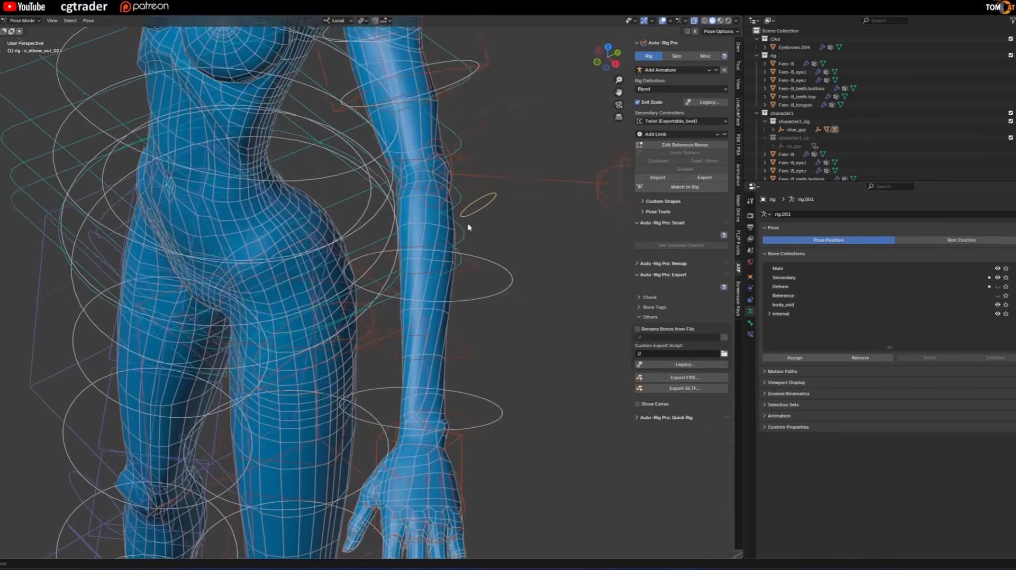
pyautogui.moveTo(468, 227); pyautogui.dragTo(383, 357, button='middle')
pyautogui.scroll(-6, 477, 245)
pyautogui.click(457, 357)
pyautogui.press('g')
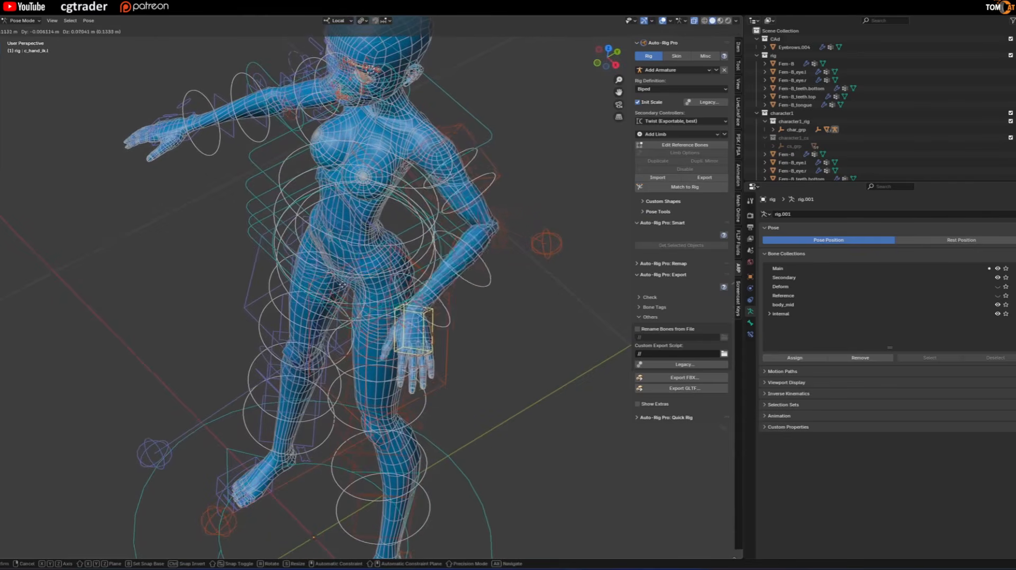
pyautogui.click(317, 196)
# Examine the bent left elbow's mesh deformation up close, with the overlays temporarily hidden.
pyautogui.scroll(4, 415, 261)
pyautogui.moveTo(456, 232); pyautogui.dragTo(526, 229, button='middle')
pyautogui.scroll(1, 495, 248)
pyautogui.hotkey('shift', 'alt', 'z')
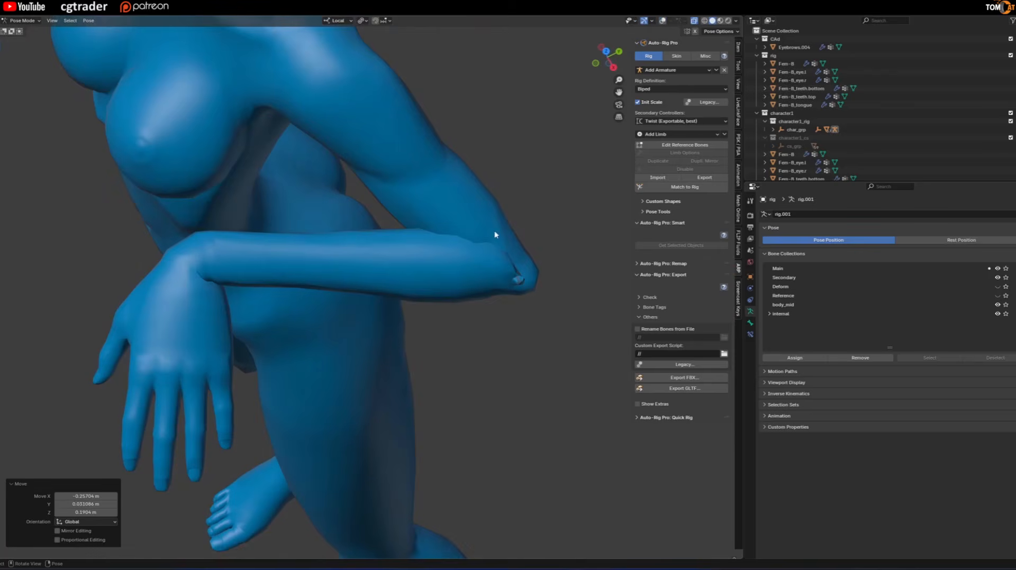
pyautogui.hotkey('shift', 'alt', 'z')
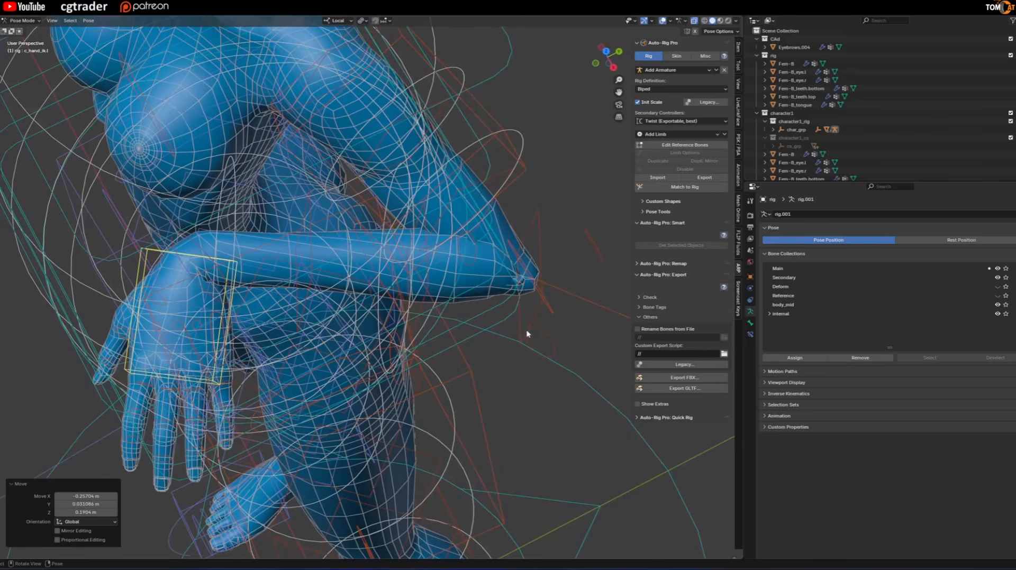
# Put the Fem-B body mesh in Weight Paint mode and select the elbow fan bone c_elbow_out_02.l.
pyautogui.hotkey('ctrl', 'Tab')
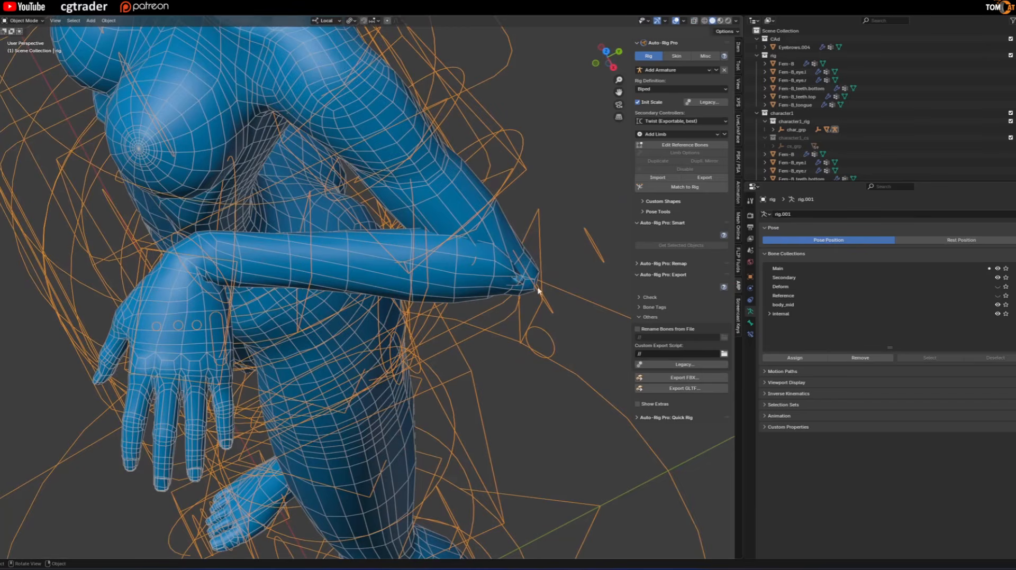
pyautogui.click(474, 282)
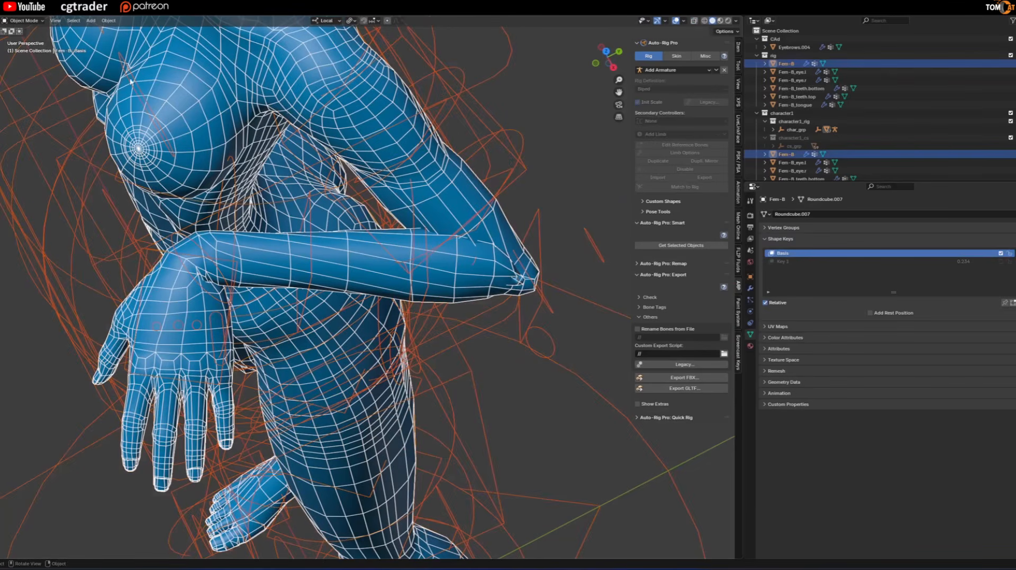
pyautogui.click(26, 21)
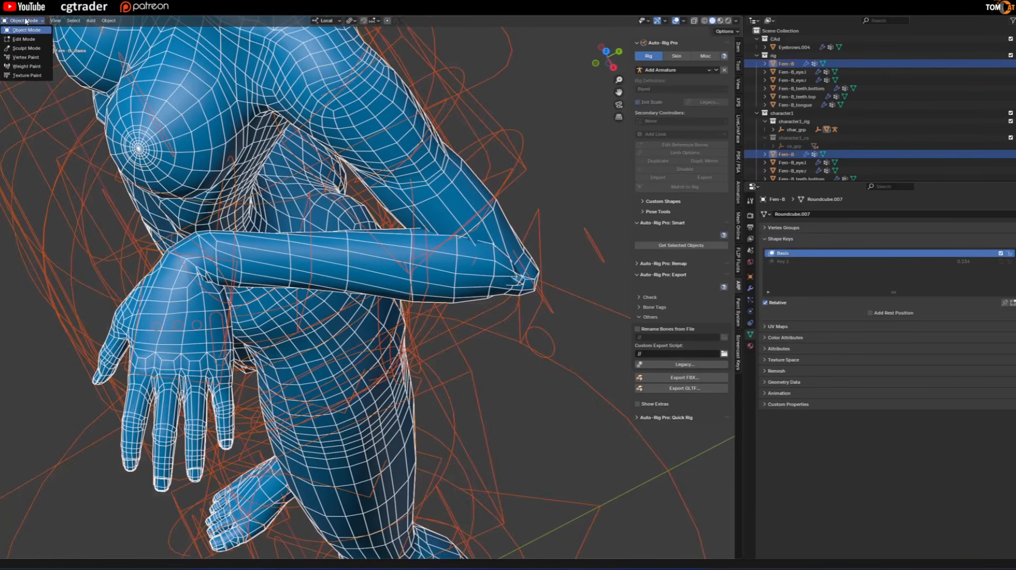
pyautogui.click(28, 66)
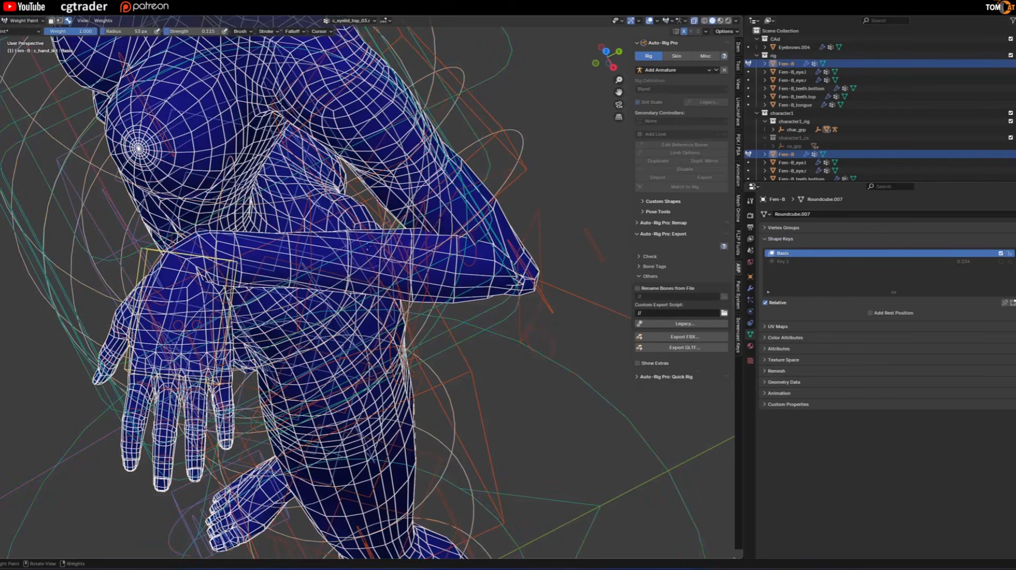
pyautogui.keyDown('ctrl'); pyautogui.click(542, 334); pyautogui.keyUp('ctrl')
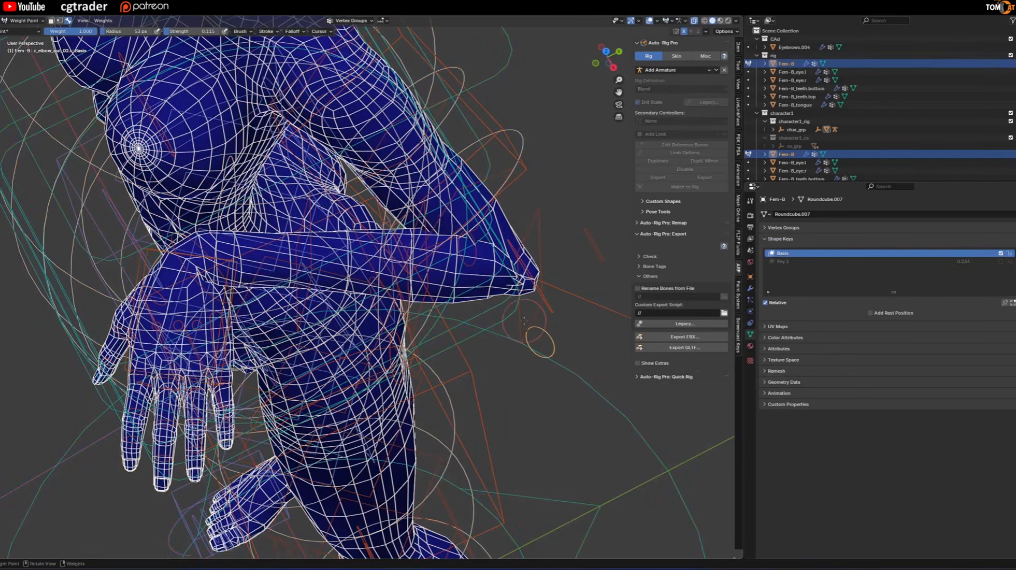
# Paint weight for the elbow fan bone c_elbow_out_02.l around the inner crease of the bent left elbow.
pyautogui.scroll(1, 523, 321)
pyautogui.moveTo(524, 321)
pyautogui.mouseDown(button='middle')
pyautogui.moveTo(516, 288)
pyautogui.moveTo(490, 266)
pyautogui.moveTo(416, 245)
pyautogui.moveTo(566, 185)
pyautogui.moveTo(602, 155)
pyautogui.mouseUp(button='middle')
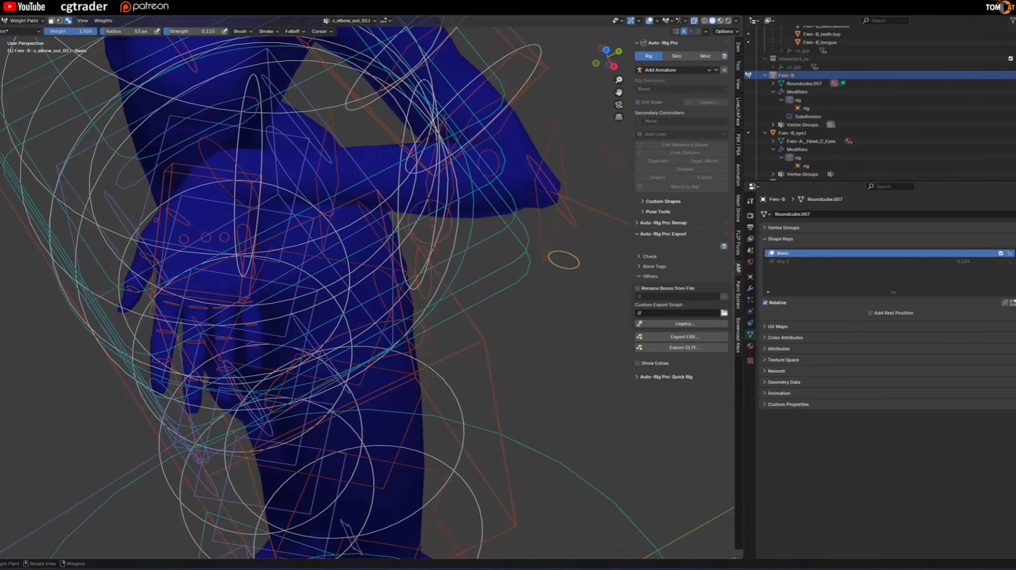
pyautogui.scroll(1, 530, 186)
pyautogui.press('F4')
pyautogui.moveTo(506, 191)
pyautogui.keyDown('shift'); pyautogui.mouseDown(button='middle')
pyautogui.moveTo(472, 187)
pyautogui.moveTo(524, 200)
pyautogui.mouseUp(button='middle'); pyautogui.keyUp('shift')
pyautogui.scroll(1, 525, 200)
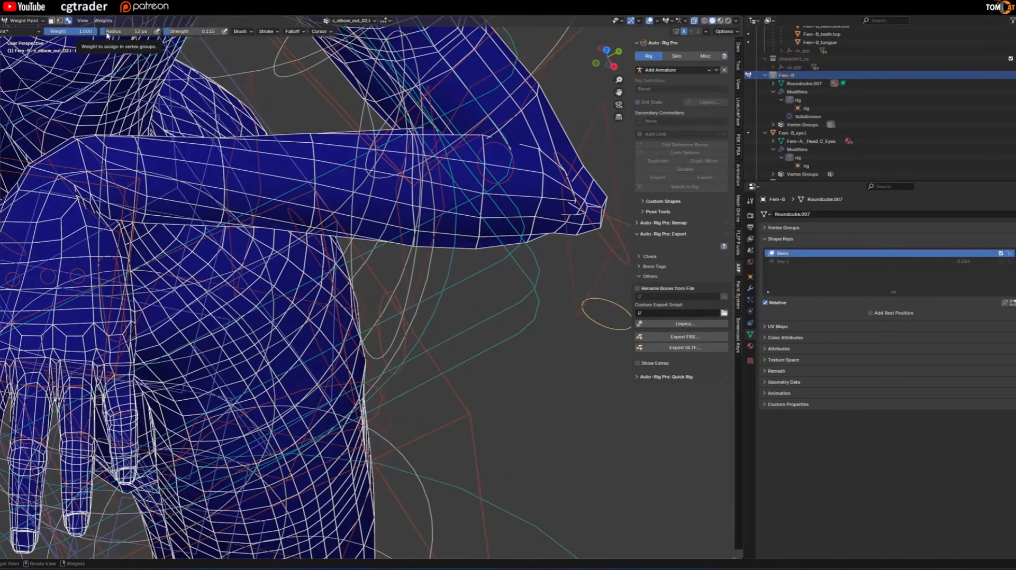
pyautogui.scroll(-3, 511, 198)
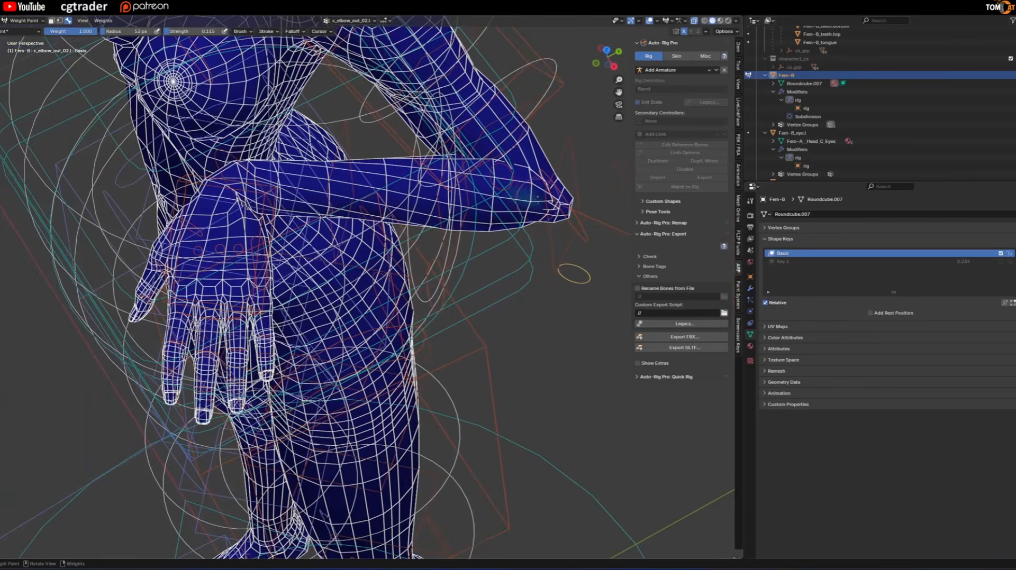
pyautogui.scroll(1, 540, 195)
pyautogui.press('F4')
pyautogui.press('F4')
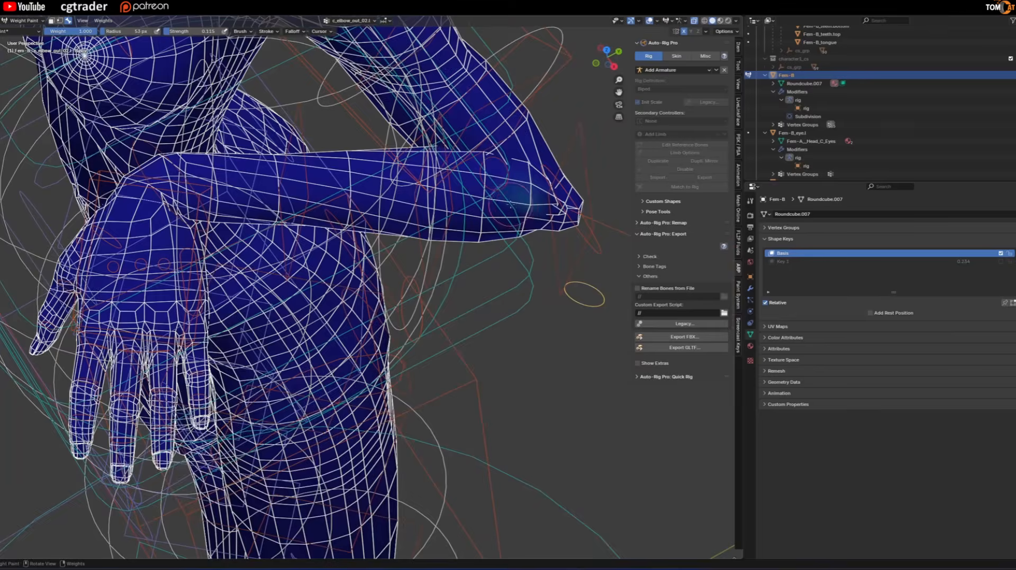
pyautogui.moveTo(502, 199); pyautogui.dragTo(494, 197)
pyautogui.scroll(2, 508, 201)
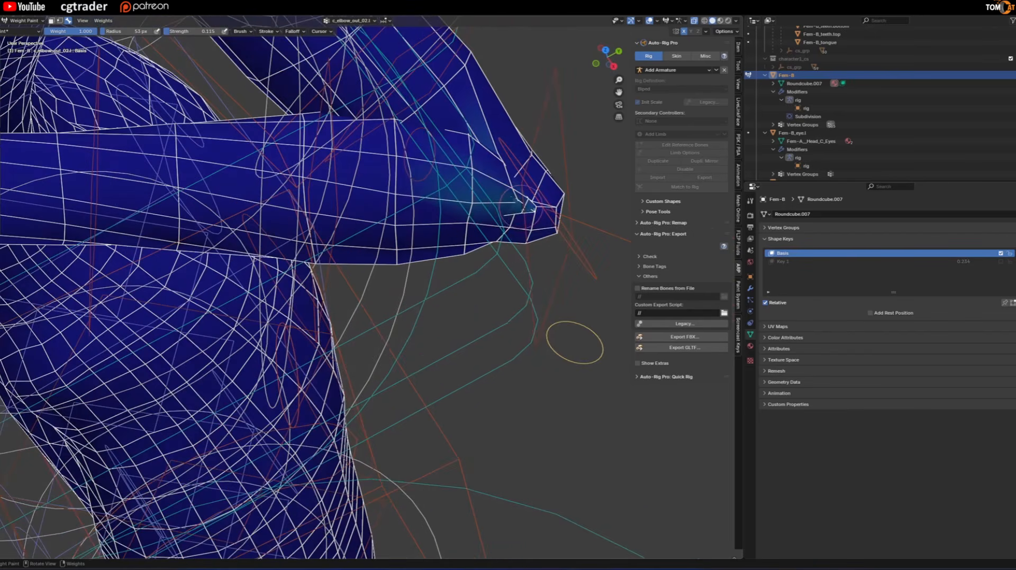
pyautogui.moveTo(518, 200); pyautogui.dragTo(524, 202)
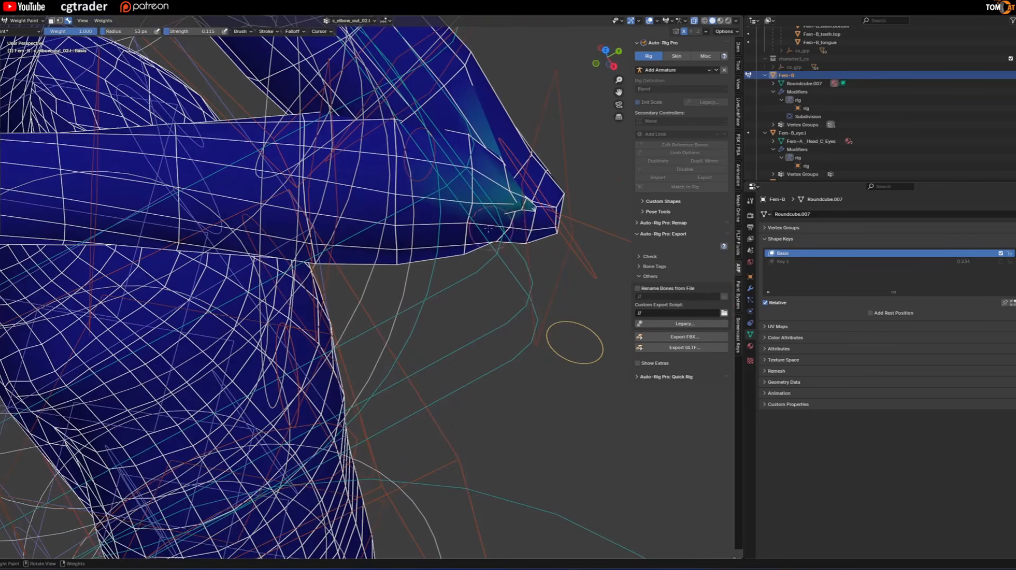
# Paint the outer elbow fan bone's weight from the back of the left arm, around the elbow tip and fold.
pyautogui.scroll(-2, 435, 226)
pyautogui.moveTo(405, 196); pyautogui.dragTo(468, 364, button='middle')
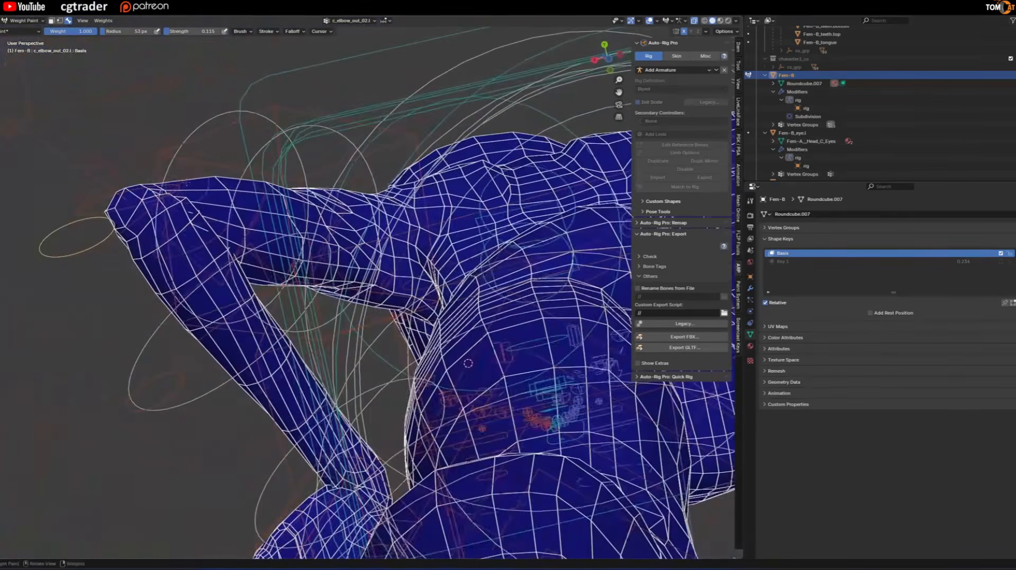
pyautogui.scroll(5, 180, 228)
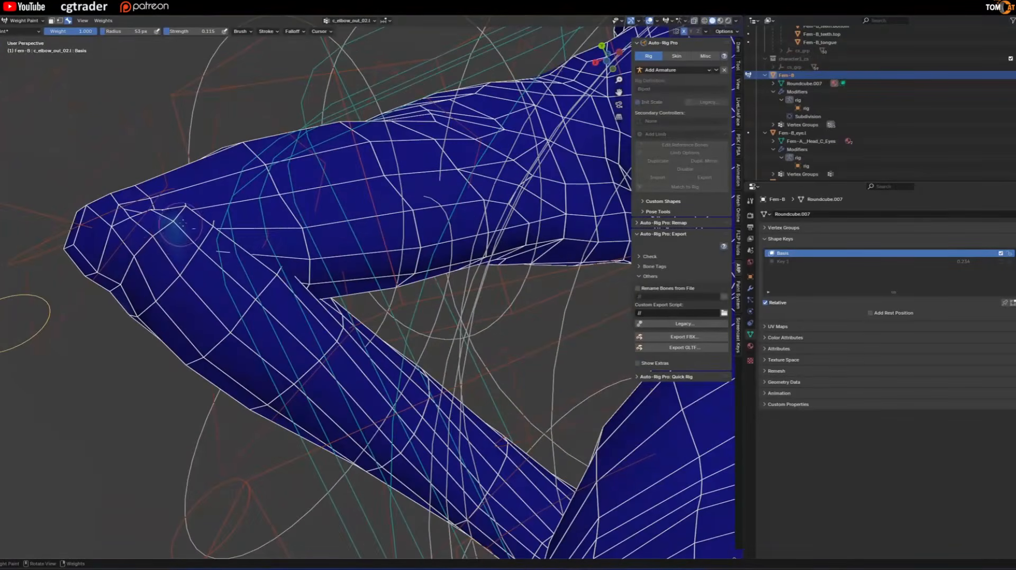
pyautogui.moveTo(180, 228)
pyautogui.mouseDown()
pyautogui.moveTo(264, 234)
pyautogui.moveTo(172, 225)
pyautogui.moveTo(148, 267)
pyautogui.moveTo(221, 228)
pyautogui.moveTo(163, 272)
pyautogui.moveTo(207, 232)
pyautogui.moveTo(131, 279)
pyautogui.moveTo(129, 250)
pyautogui.mouseUp()
pyautogui.scroll(-6, 187, 233)
pyautogui.scroll(4, 169, 249)
pyautogui.moveTo(194, 237)
pyautogui.keyDown('shift'); pyautogui.mouseDown()
pyautogui.moveTo(201, 223)
pyautogui.moveTo(145, 264)
pyautogui.mouseUp(); pyautogui.keyUp('shift')
# Pick an outer elbow fan bone and paint its weight on the upper arm just above the left elbow tip.
pyautogui.moveTo(154, 265)
pyautogui.mouseDown(button='middle')
pyautogui.moveTo(467, 218)
pyautogui.moveTo(544, 176)
pyautogui.mouseUp(button='middle')
pyautogui.scroll(-2, 467, 218)
pyautogui.keyDown('alt'); pyautogui.click(558, 163); pyautogui.keyUp('alt')
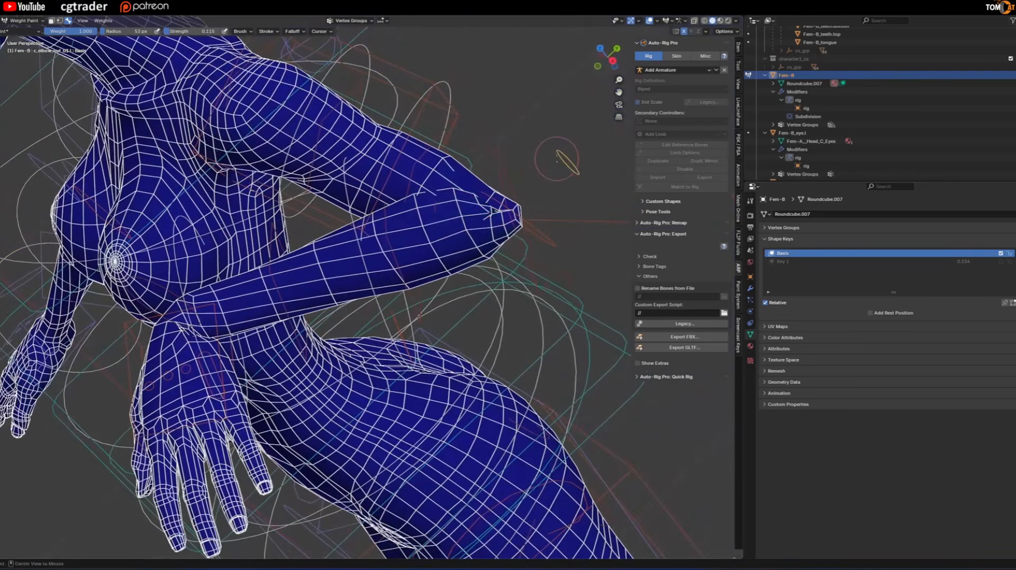
pyautogui.moveTo(436, 184); pyautogui.dragTo(405, 238, button='middle')
pyautogui.scroll(1, 439, 224)
pyautogui.moveTo(466, 212)
pyautogui.mouseDown()
pyautogui.moveTo(487, 235)
pyautogui.moveTo(467, 233)
pyautogui.moveTo(459, 246)
pyautogui.moveTo(464, 222)
pyautogui.moveTo(483, 212)
pyautogui.mouseUp()
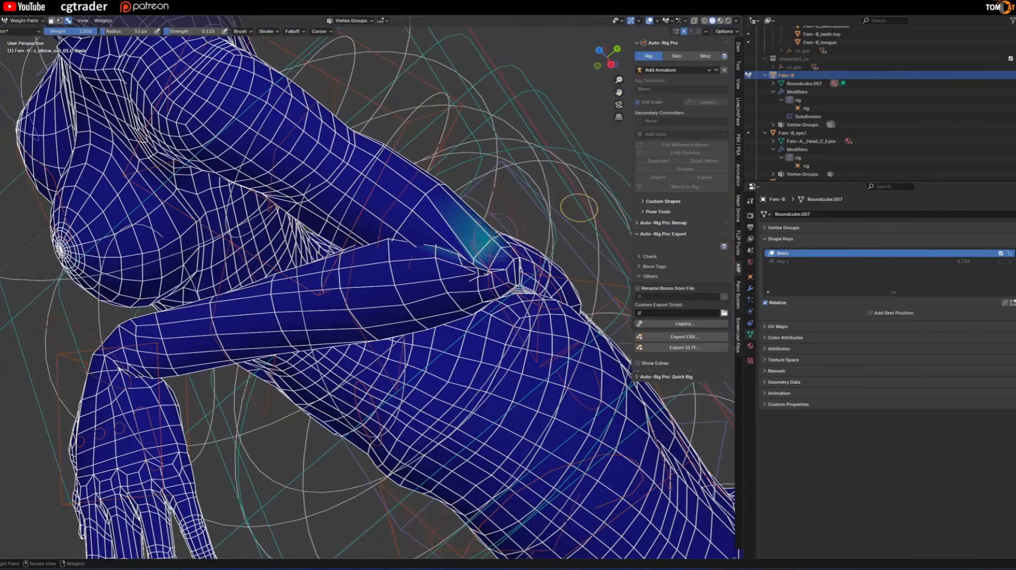
pyautogui.moveTo(479, 214)
pyautogui.mouseDown(button='middle')
pyautogui.moveTo(296, 222)
pyautogui.moveTo(203, 299)
pyautogui.mouseUp(button='middle')
pyautogui.moveTo(199, 296)
pyautogui.mouseDown()
pyautogui.moveTo(180, 289)
pyautogui.moveTo(152, 308)
pyautogui.moveTo(194, 291)
pyautogui.mouseUp()
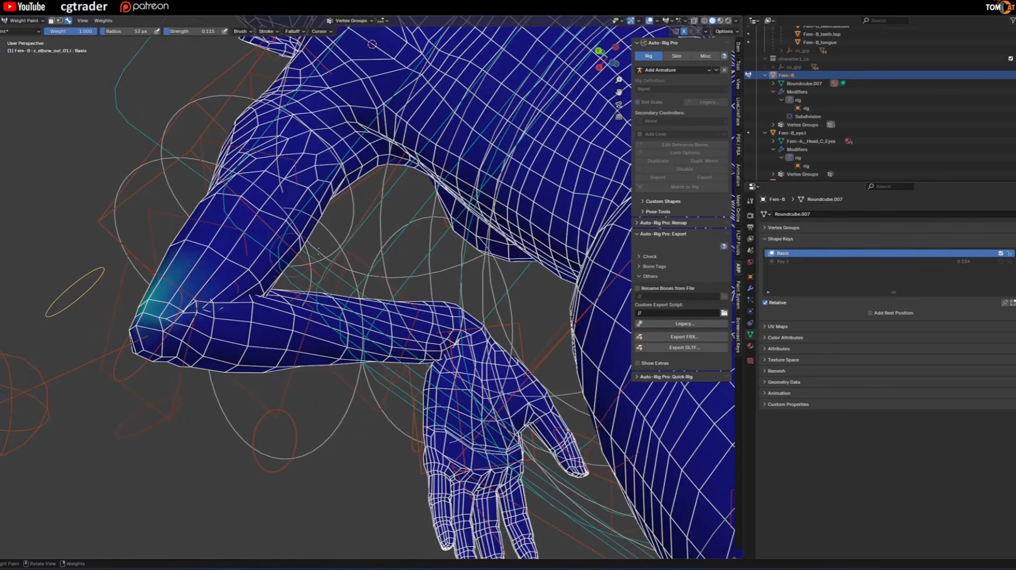
# Select the inner elbow fan bone c_elbow_in_01.l and paint its weight along the left elbow's crease.
pyautogui.moveTo(318, 252)
pyautogui.mouseDown(button='middle')
pyautogui.moveTo(217, 314)
pyautogui.moveTo(249, 298)
pyautogui.mouseUp(button='middle')
pyautogui.scroll(1, 240, 302)
pyautogui.keyDown('ctrl'); pyautogui.click(233, 298); pyautogui.keyUp('ctrl')
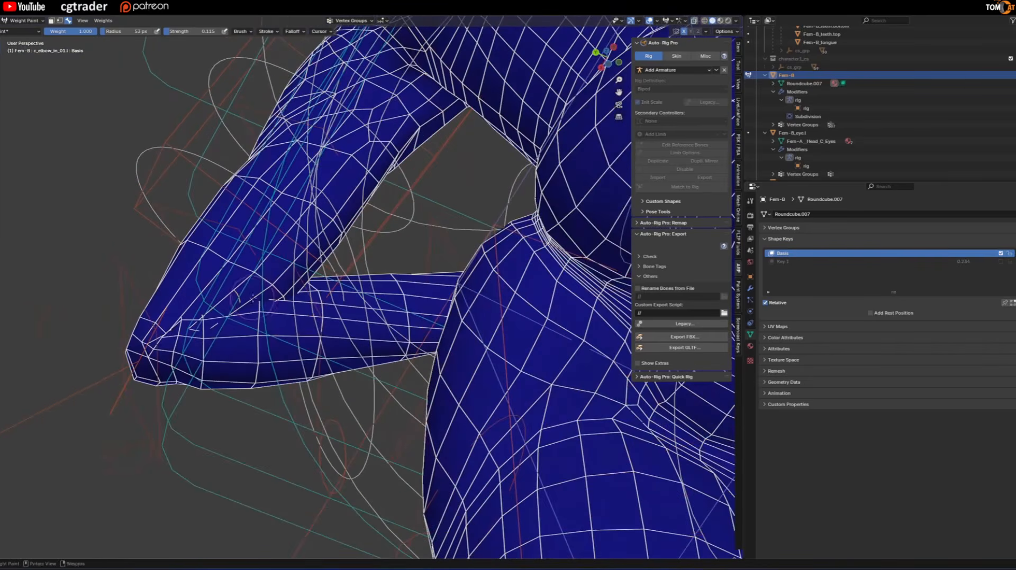
pyautogui.moveTo(255, 306)
pyautogui.mouseDown()
pyautogui.moveTo(197, 318)
pyautogui.moveTo(203, 302)
pyautogui.mouseUp()
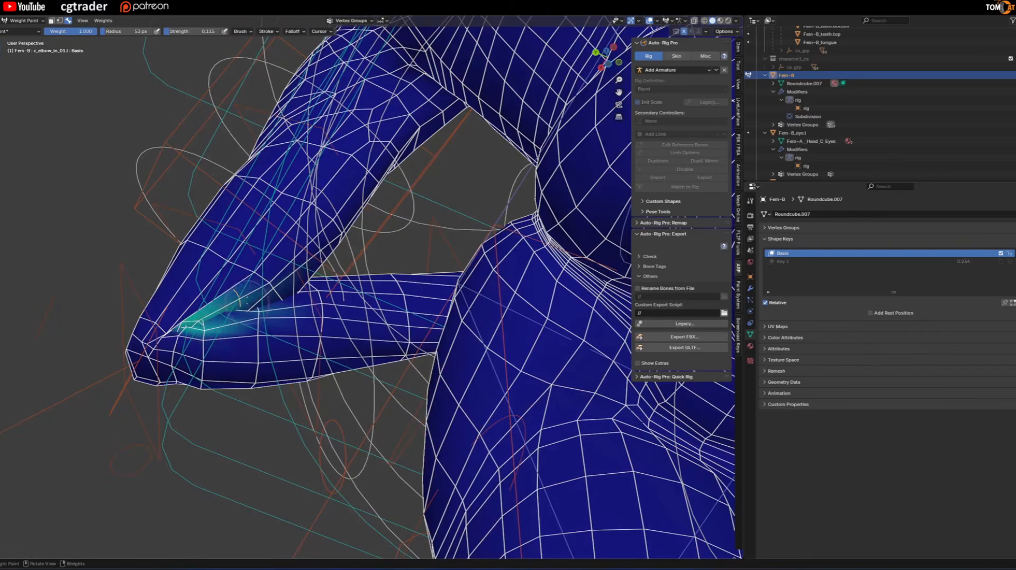
pyautogui.hotkey('alt', 'shift', 'z')
pyautogui.hotkey('alt', 'shift', 'z')
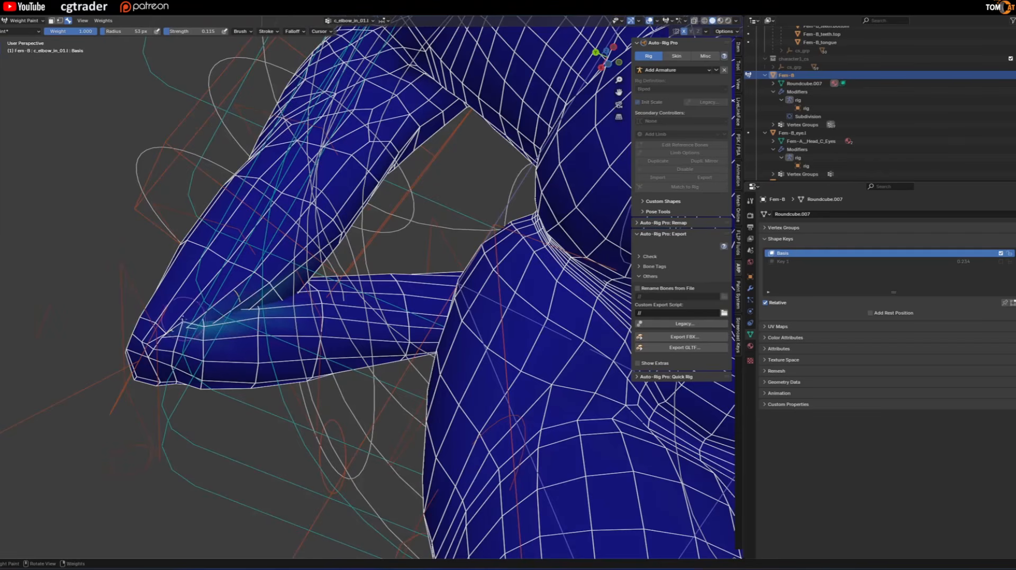
# Build up the c_elbow_in_01.l weight on the upper arm side of the crease, checking the shape with overlays hidden.
pyautogui.hotkey('alt', 'shift', 'z')
pyautogui.moveTo(185, 324); pyautogui.dragTo(472, 233, button='middle')
pyautogui.hotkey('alt', 'shift', 'z')
pyautogui.hotkey('alt', 'shift', 'z')
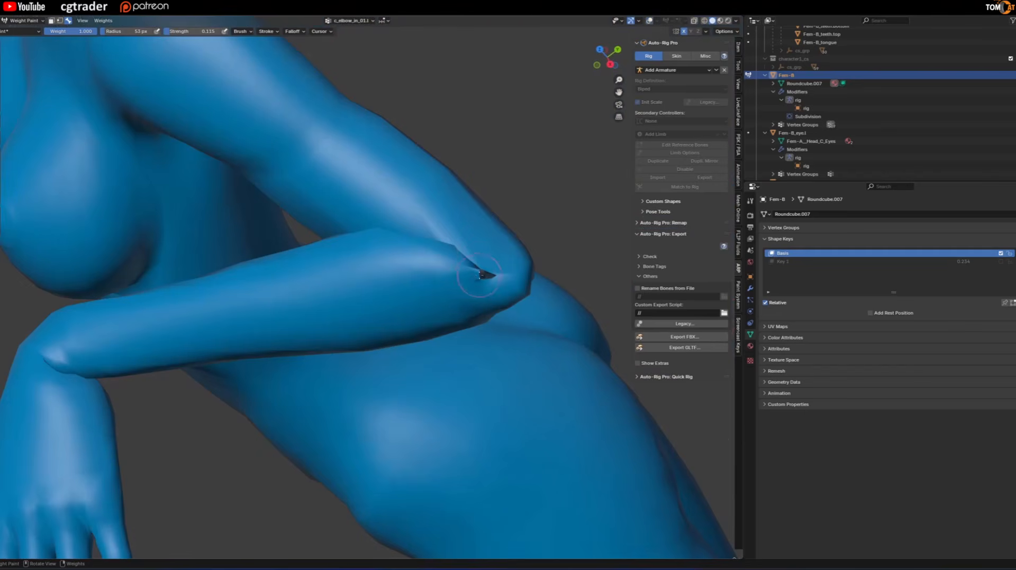
pyautogui.hotkey('alt', 'shift', 'z')
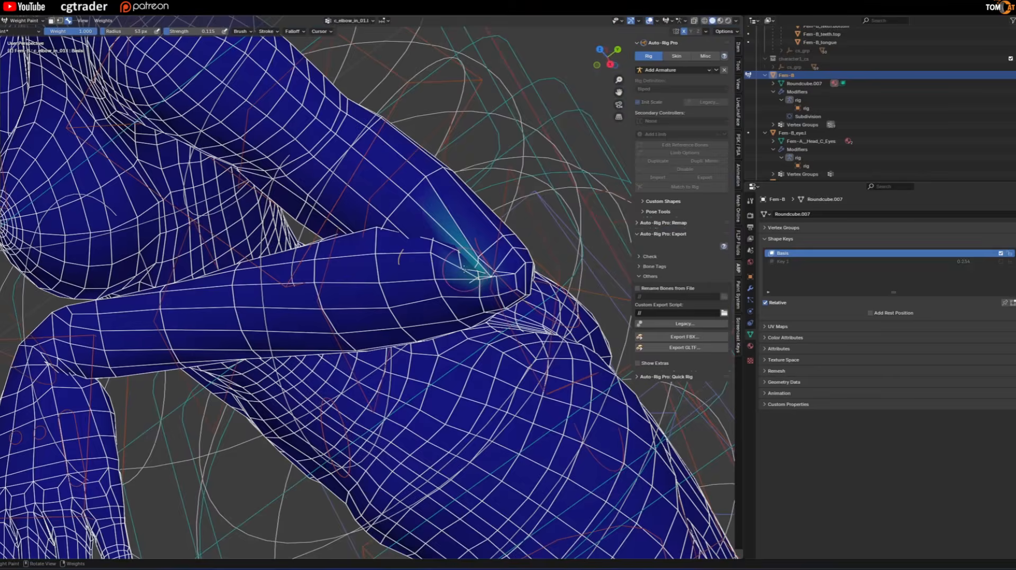
pyautogui.hotkey('alt', 'shift', 'z')
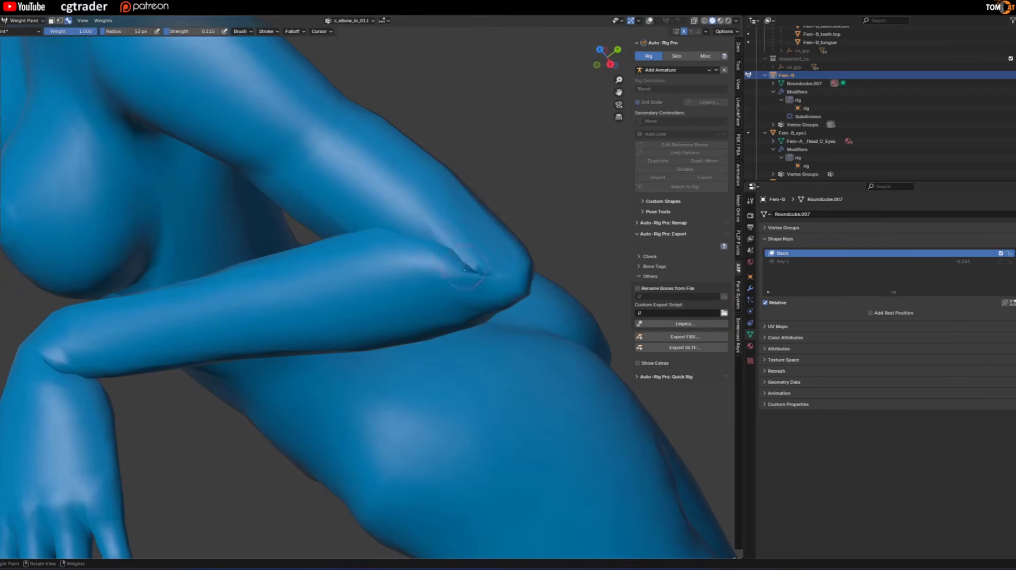
pyautogui.hotkey('alt', 'shift', 'z')
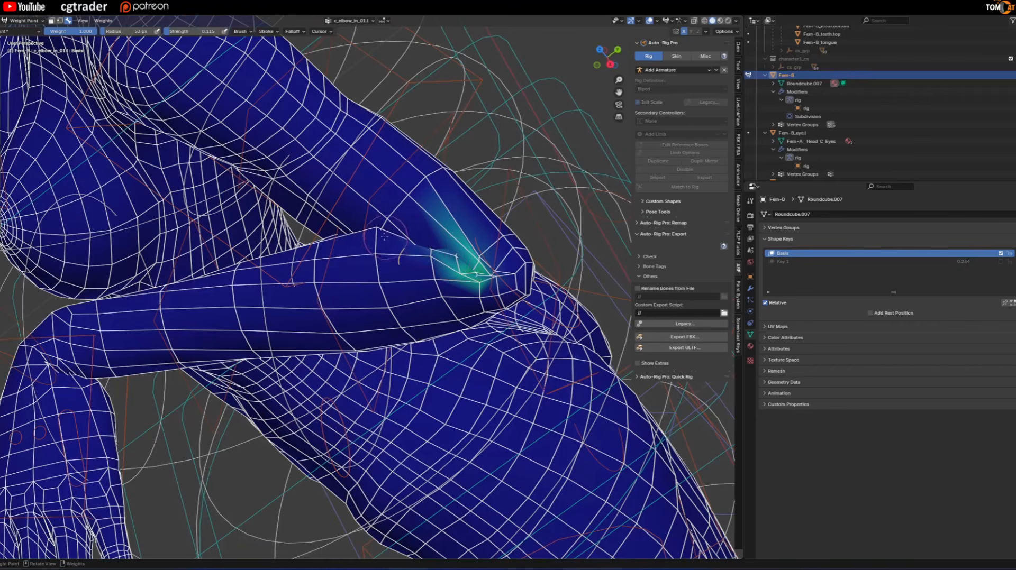
pyautogui.hotkey('alt', 'shift', 'z')
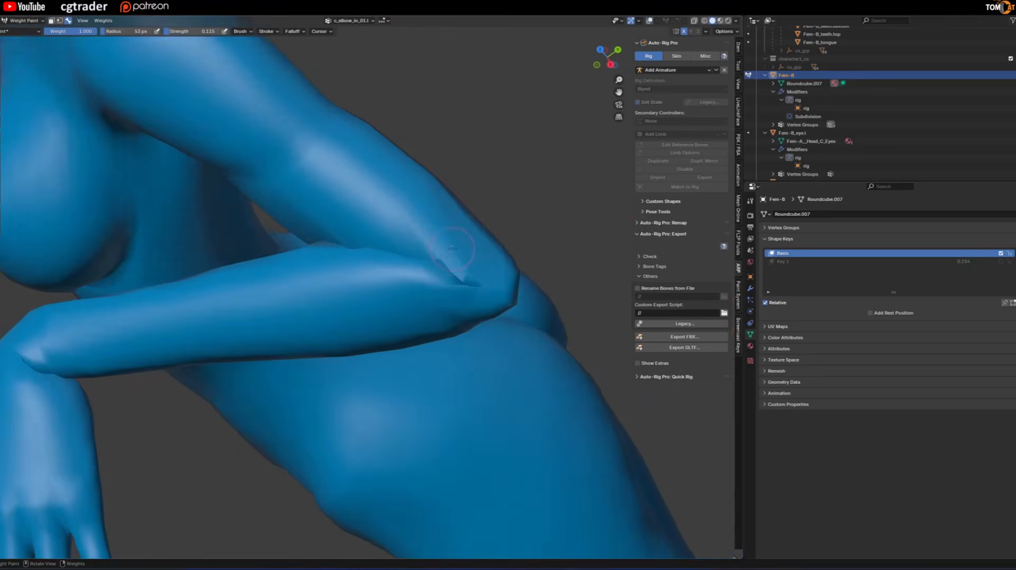
# Extend the c_elbow_in_01.l weight along the forearm side of the left elbow crease and check the smoothed fold without overlays.
pyautogui.hotkey('alt', 'shift', 'z')
pyautogui.hotkey('alt', 'shift', 'z')
pyautogui.hotkey('alt', 'shift', 'z')
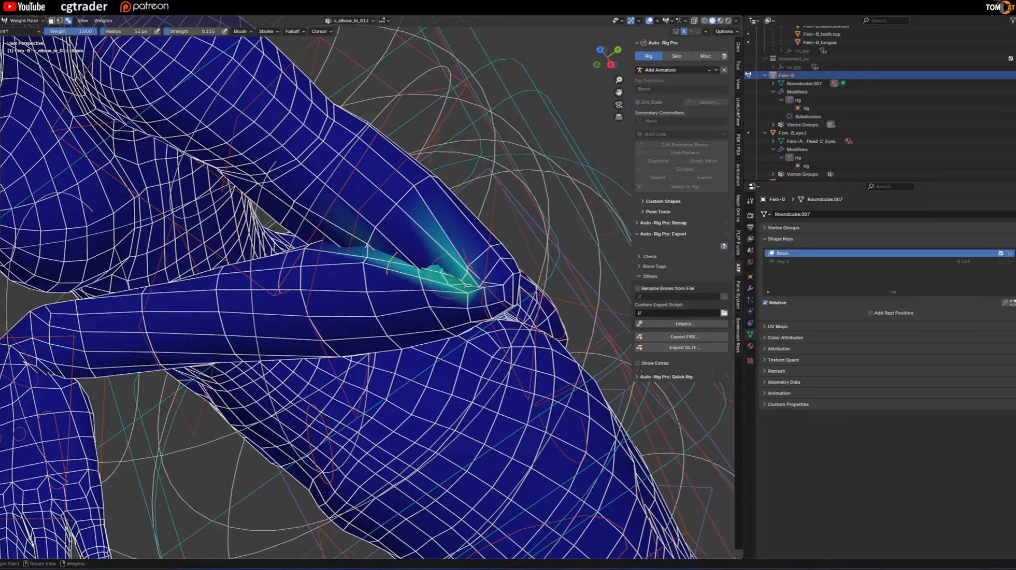
pyautogui.hotkey('alt', 'shift', 'z')
pyautogui.hotkey('alt', 'shift', 'z')
pyautogui.moveTo(398, 259)
pyautogui.keyDown('shift'); pyautogui.mouseDown()
pyautogui.moveTo(460, 266)
pyautogui.moveTo(398, 259)
pyautogui.moveTo(343, 237)
pyautogui.mouseUp(); pyautogui.keyUp('shift')
pyautogui.hotkey('alt', 'shift', 'z')
pyautogui.moveTo(372, 247); pyautogui.dragTo(311, 236, button='middle')
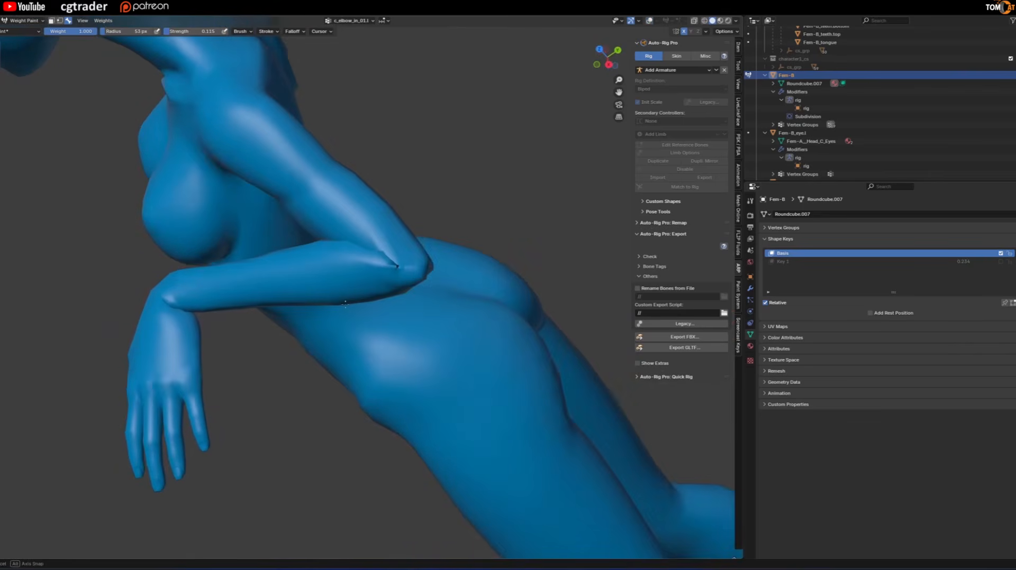
pyautogui.moveTo(372, 286); pyautogui.dragTo(359, 294, button='middle')
pyautogui.scroll(3, 391, 281)
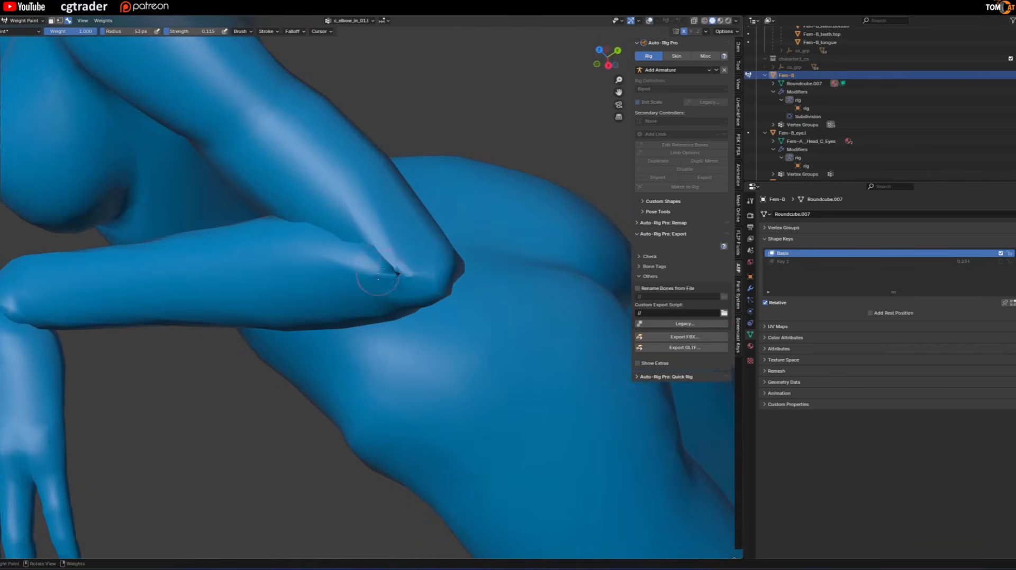
pyautogui.scroll(-2, 379, 276)
pyautogui.moveTo(365, 281); pyautogui.dragTo(176, 257, button='middle')
# Show the overlays, return the body mesh to Object Mode and put the rig in Pose Mode.
pyautogui.hotkey('shift', 'alt', 'z')
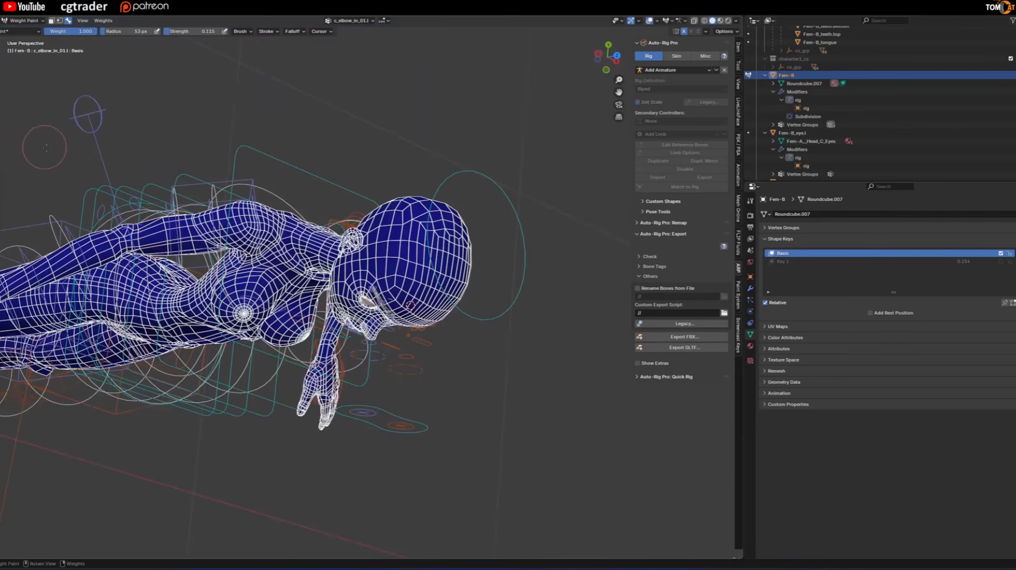
pyautogui.click(23, 21)
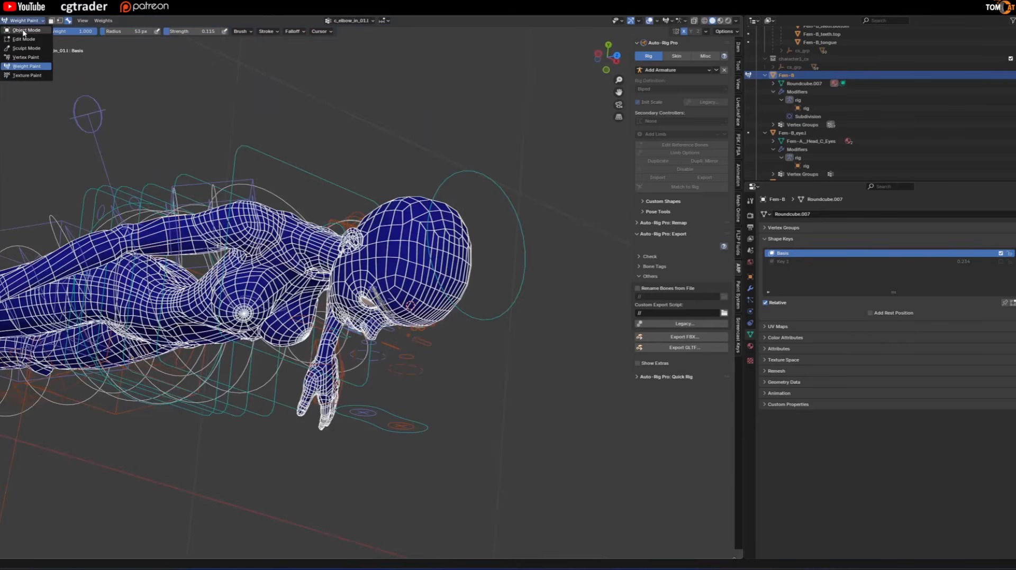
pyautogui.click(23, 31)
pyautogui.click(80, 129)
pyautogui.hotkey('ctrl', 'Tab')
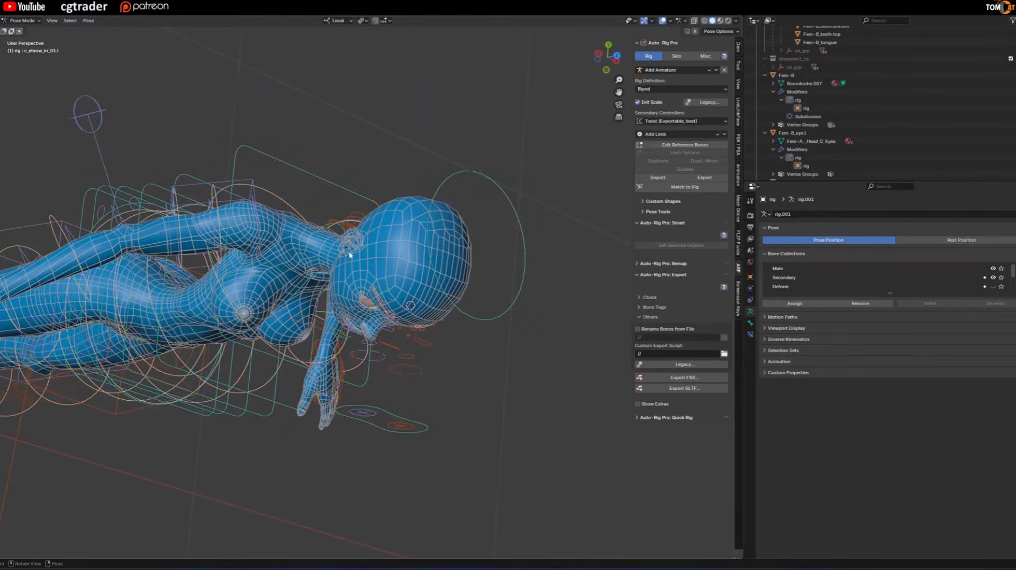
# Enable X-axis mirroring for posing and nudge the left hand IK controller so the right arm takes the mirrored pose.
pyautogui.moveTo(81, 140); pyautogui.dragTo(294, 346, button='middle')
pyautogui.scroll(2, 294, 346)
pyautogui.click(285, 334)
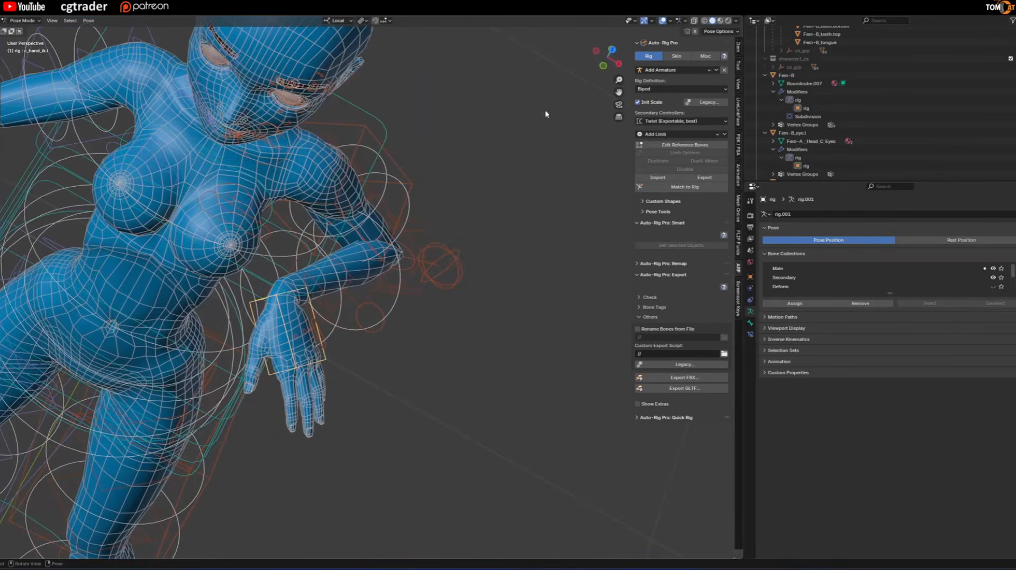
pyautogui.click(694, 31)
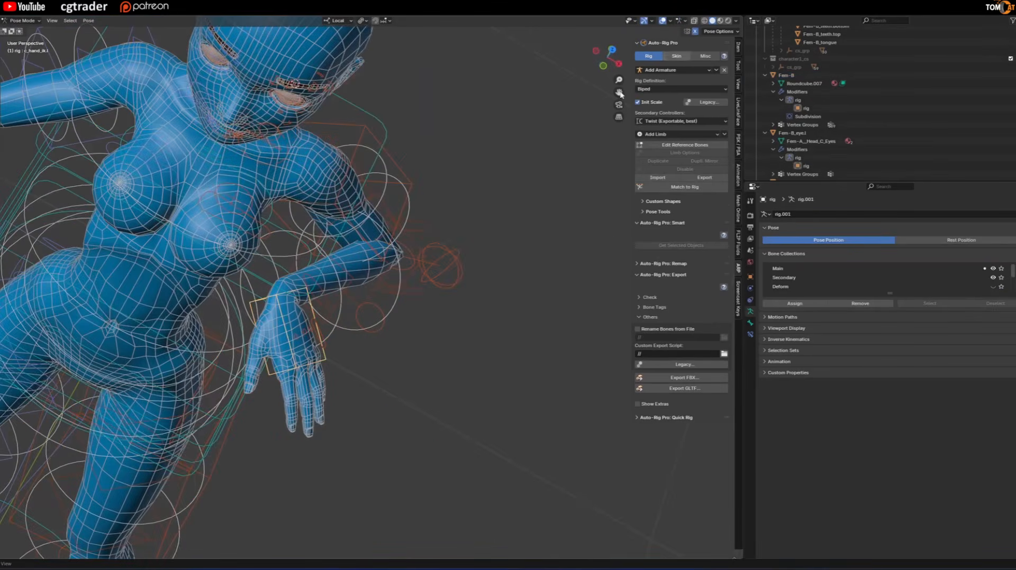
pyautogui.press('g')
pyautogui.click(412, 199)
# Examine the deformation of the bent arms from several angles, with and without overlays.
pyautogui.hotkey('alt', 'shift', 'z')
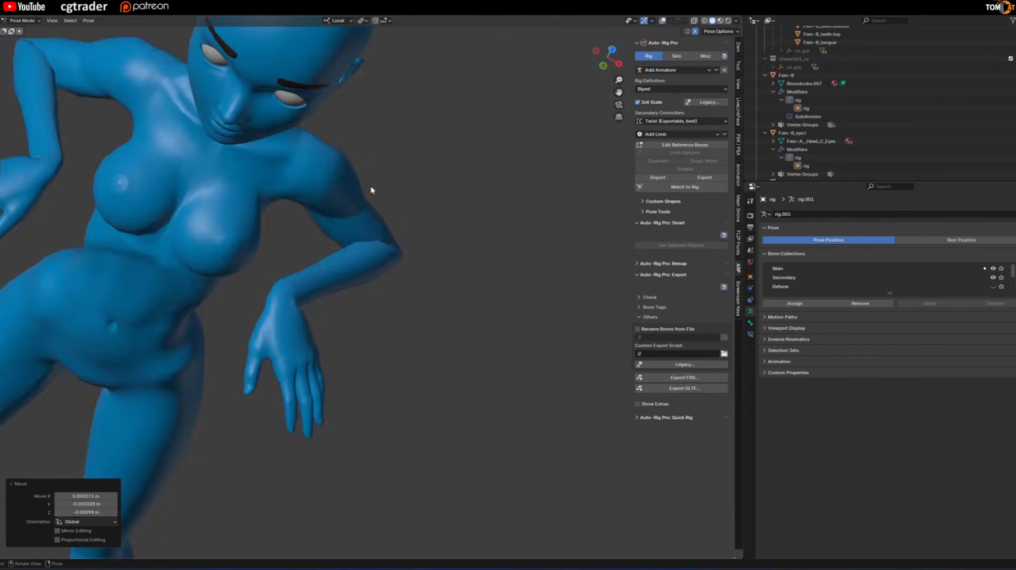
pyautogui.moveTo(372, 190); pyautogui.dragTo(165, 272, button='middle')
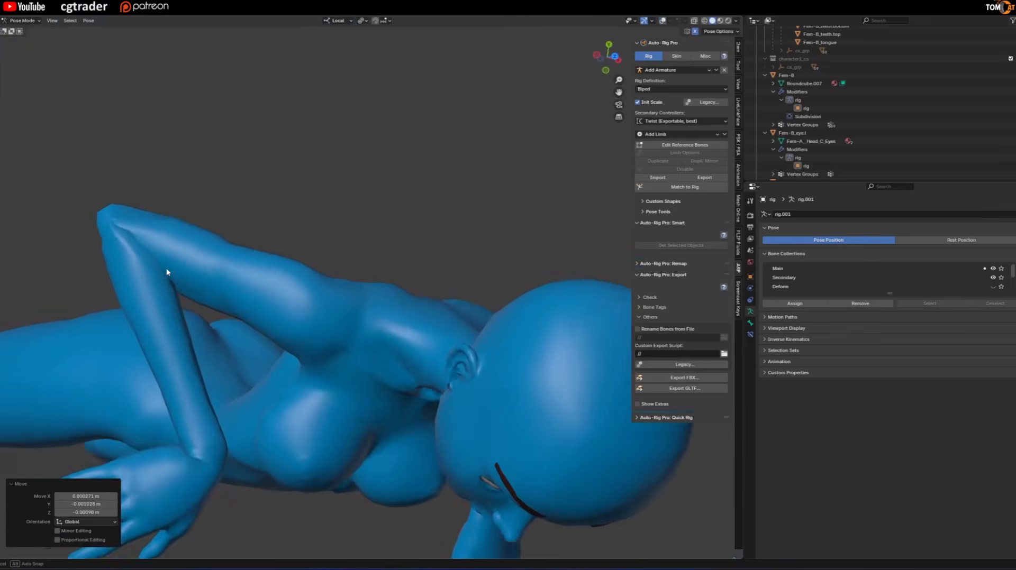
pyautogui.scroll(1, 160, 269)
pyautogui.hotkey('alt', 'shift', 'z')
pyautogui.moveTo(109, 242); pyautogui.dragTo(305, 275, button='middle')
pyautogui.scroll(-3, 165, 247)
pyautogui.scroll(4, 355, 219)
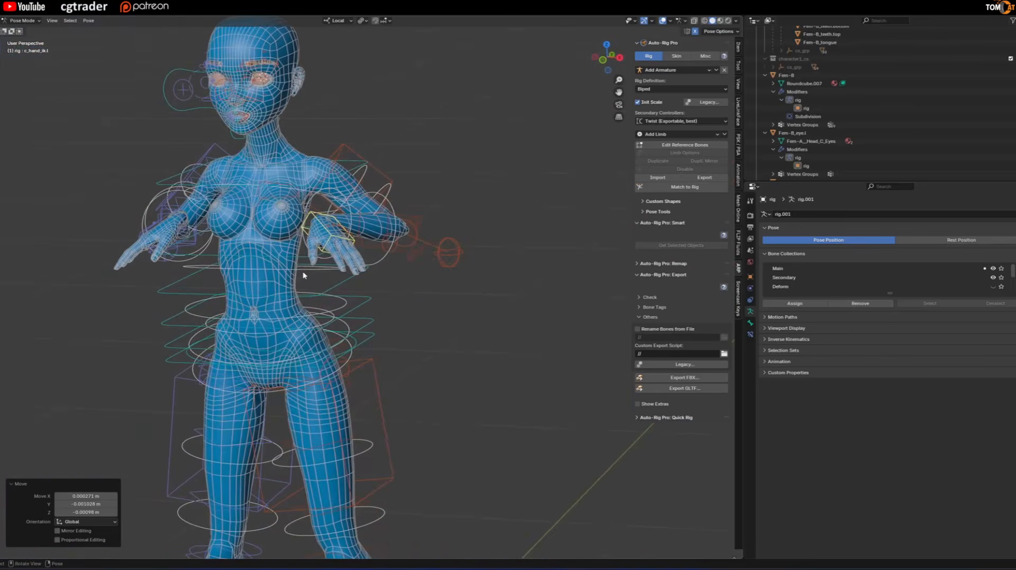
# Undo the hand controller moves to restore the arms' original pose and return the rig to Object Mode.
pyautogui.hotkey('ctrl', 'z')
pyautogui.hotkey('ctrl', 'Tab')
pyautogui.moveTo(311, 236); pyautogui.dragTo(377, 218, button='middle')
pyautogui.scroll(2, 378, 219)
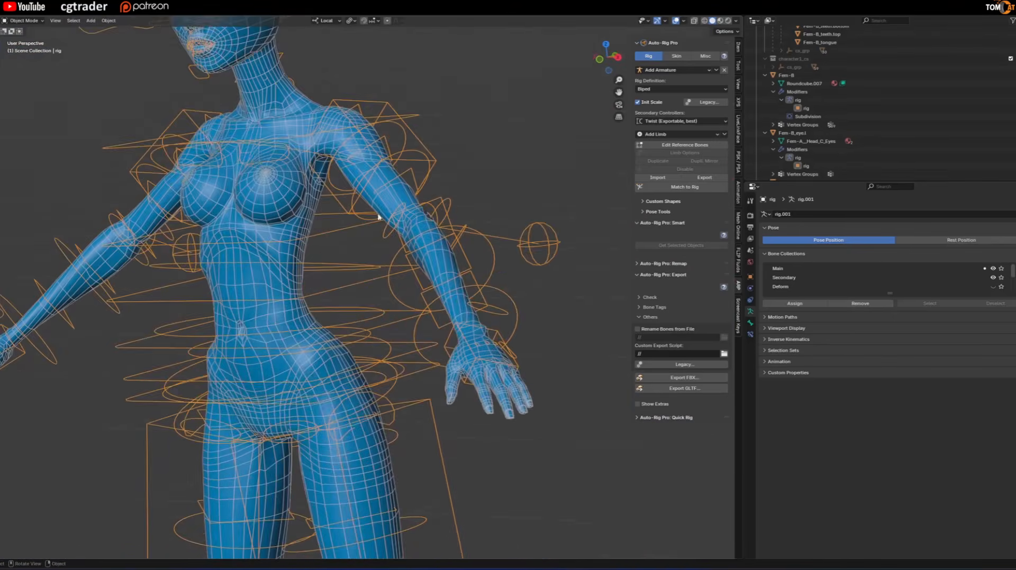
# Start editing the rig's reference bones and add a Breast limb.
pyautogui.click(681, 147)
pyautogui.moveTo(535, 211); pyautogui.dragTo(521, 204, button='middle')
pyautogui.click(657, 136)
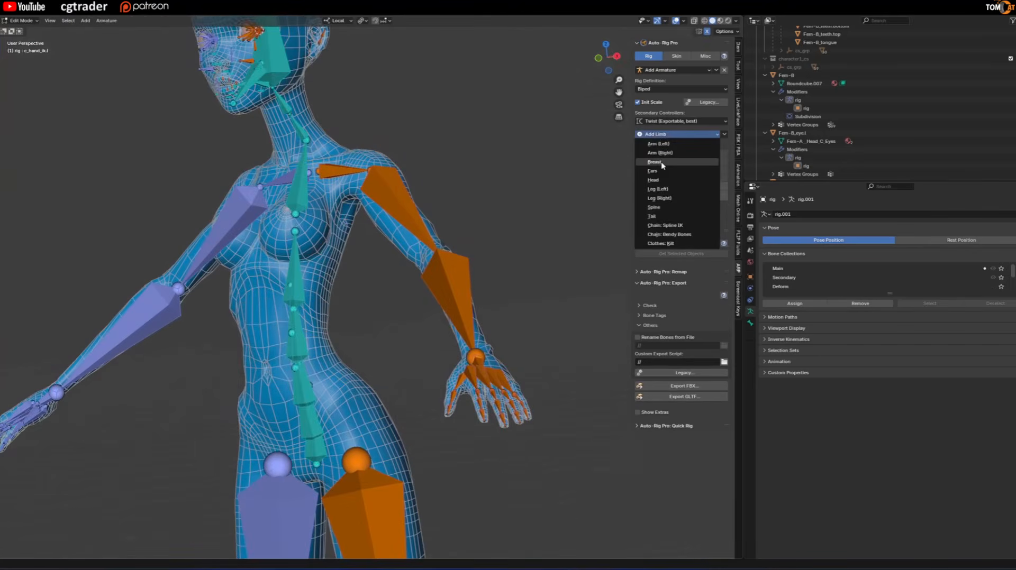
# In the right side view, move the breast reference bones into the breast and adjust the two bones' positions individually.
pyautogui.click(618, 62)
pyautogui.click(594, 59)
pyautogui.moveTo(172, 231); pyautogui.dragTo(61, 114)
pyautogui.press('g')
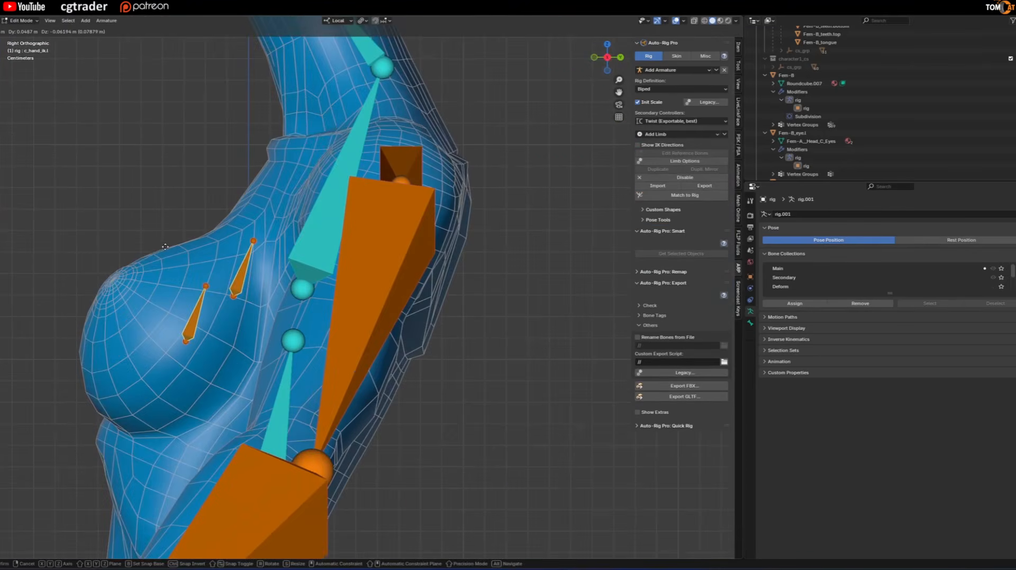
pyautogui.click(170, 236)
pyautogui.moveTo(172, 260); pyautogui.dragTo(207, 353)
pyautogui.press('g')
pyautogui.click(167, 342)
pyautogui.click(242, 278)
pyautogui.press('g')
pyautogui.click(252, 324)
# Adjust both left breast bones within the breast volume, shifting the lower one about -0.002 m in X and Y and 0.001 m in Z.
pyautogui.moveTo(251, 324); pyautogui.dragTo(371, 228, button='middle')
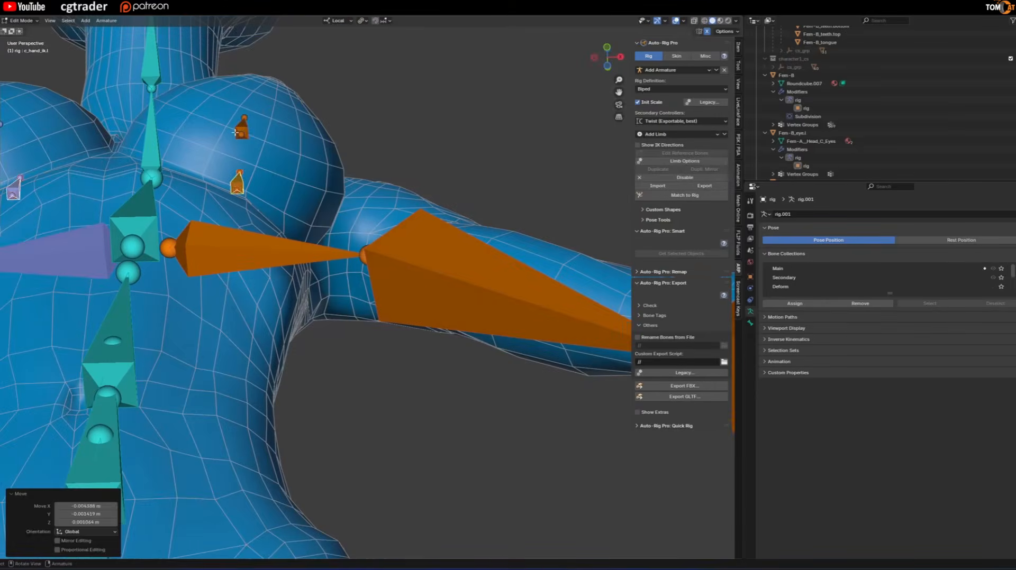
pyautogui.press('g')
pyautogui.click(245, 126)
pyautogui.press('g')
pyautogui.click(253, 125)
pyautogui.click(238, 182)
pyautogui.press('g')
pyautogui.click(241, 185)
# Run Match to Rig to regenerate the control rig with the added breast bones.
pyautogui.moveTo(241, 185); pyautogui.dragTo(311, 257, button='middle')
pyautogui.scroll(-6, 311, 256)
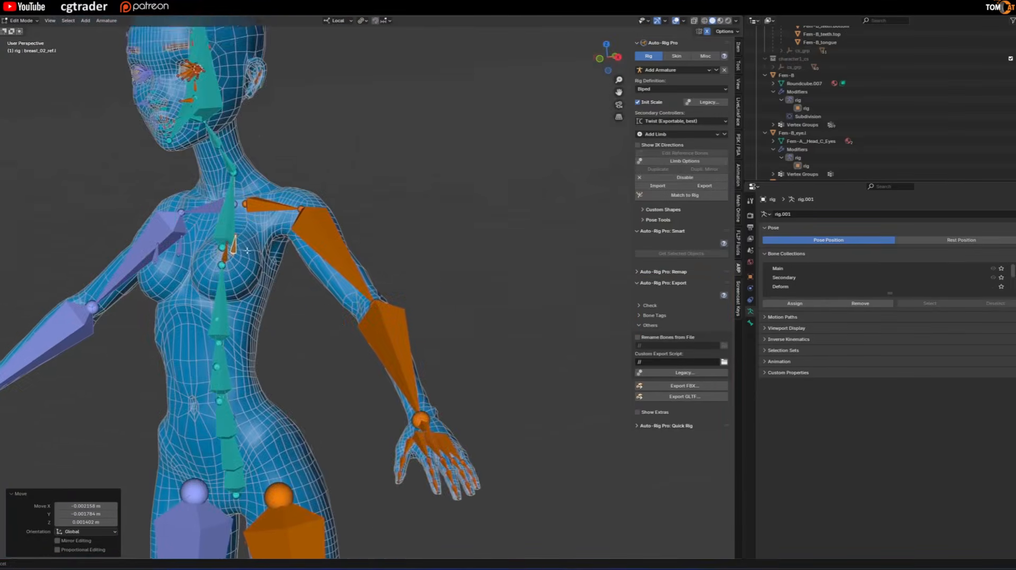
pyautogui.moveTo(334, 324); pyautogui.dragTo(371, 321, button='middle')
pyautogui.click(684, 197)
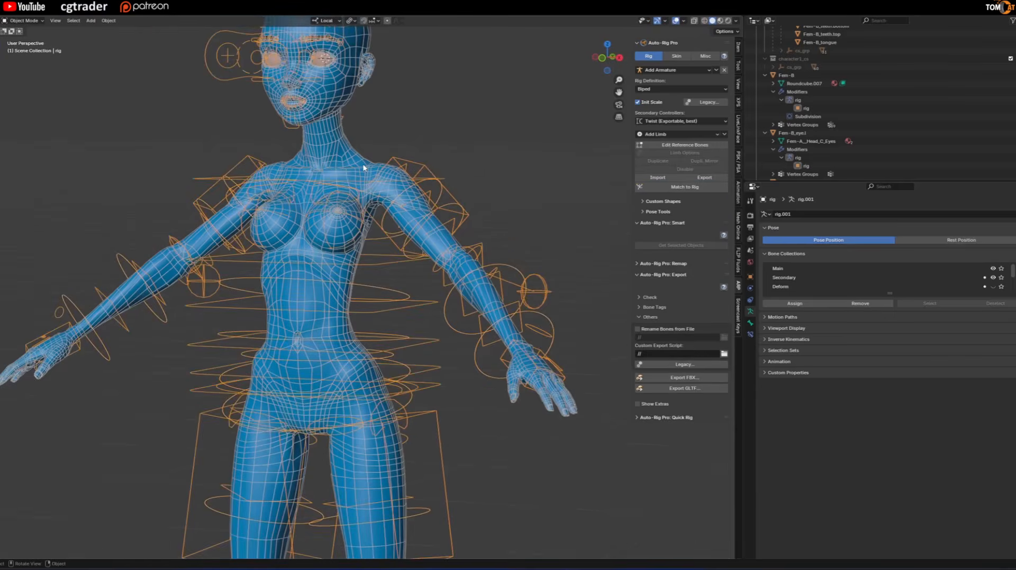
# Bind the body mesh to the rig with the Heat Maps skinning engine.
pyautogui.click(364, 168)
pyautogui.moveTo(364, 168); pyautogui.dragTo(597, 171, button='middle')
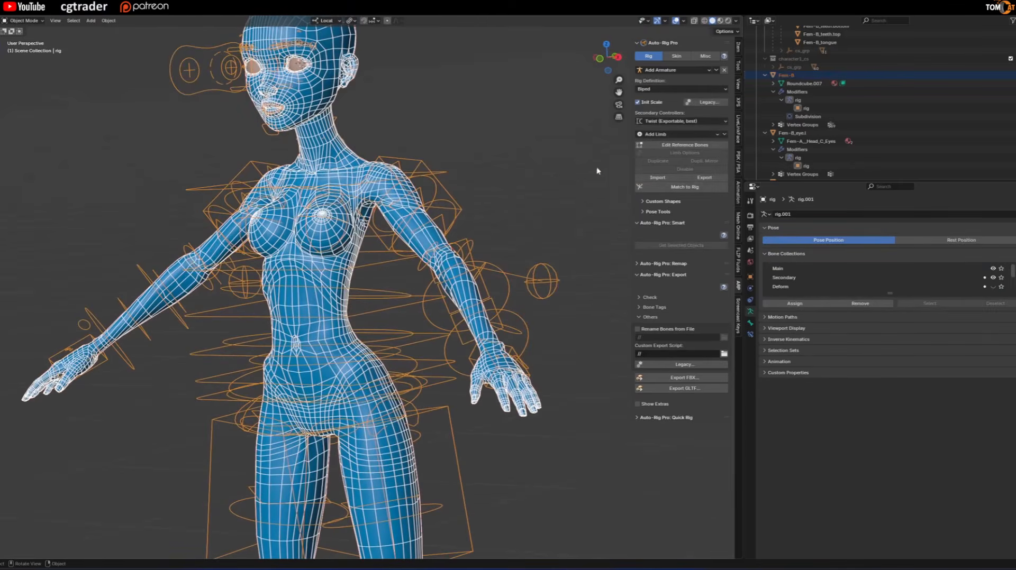
pyautogui.click(675, 56)
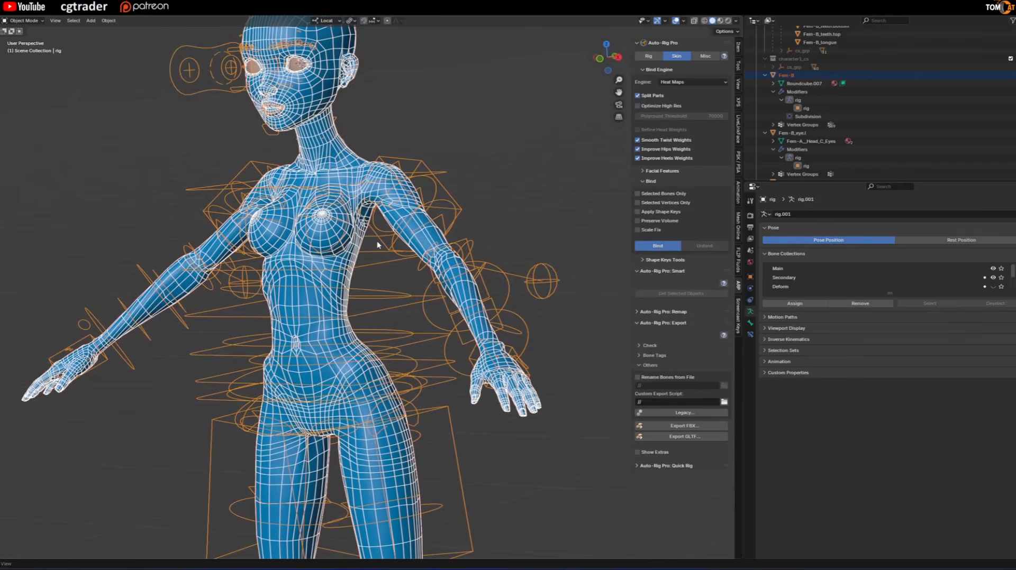
pyautogui.scroll(-1, 371, 270)
pyautogui.scroll(2, 369, 270)
# Select the rig, enter Pose Mode and pick the left hand IK control.
pyautogui.moveTo(370, 271); pyautogui.dragTo(278, 235, button='middle')
pyautogui.click(464, 313)
pyautogui.click(471, 319)
pyautogui.hotkey('ctrl', 'Tab')
pyautogui.click(451, 363)
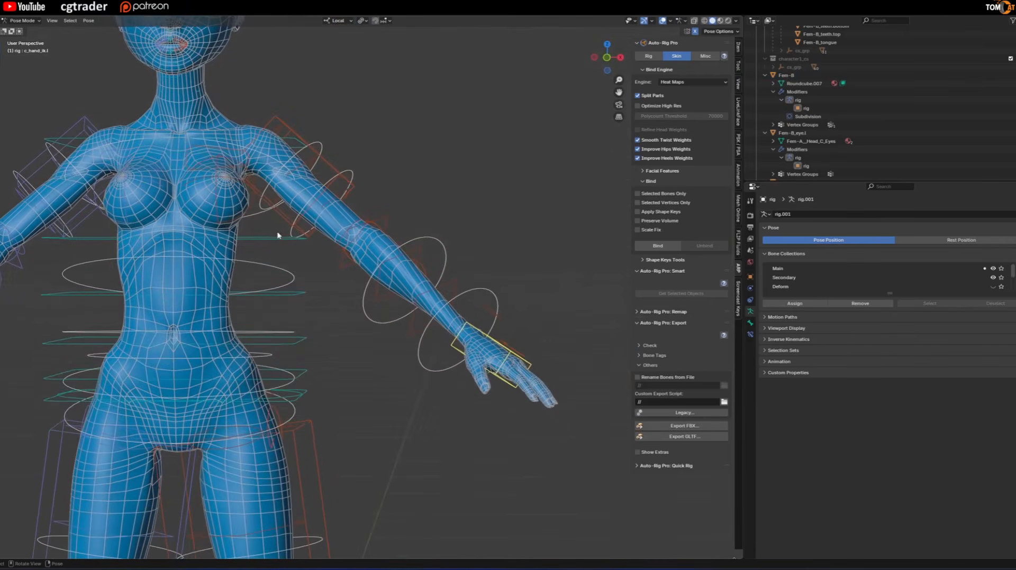
# Try moving the left breast control to test how the breast deforms.
pyautogui.click(215, 203)
pyautogui.press('g')
pyautogui.rightClick(319, 306)
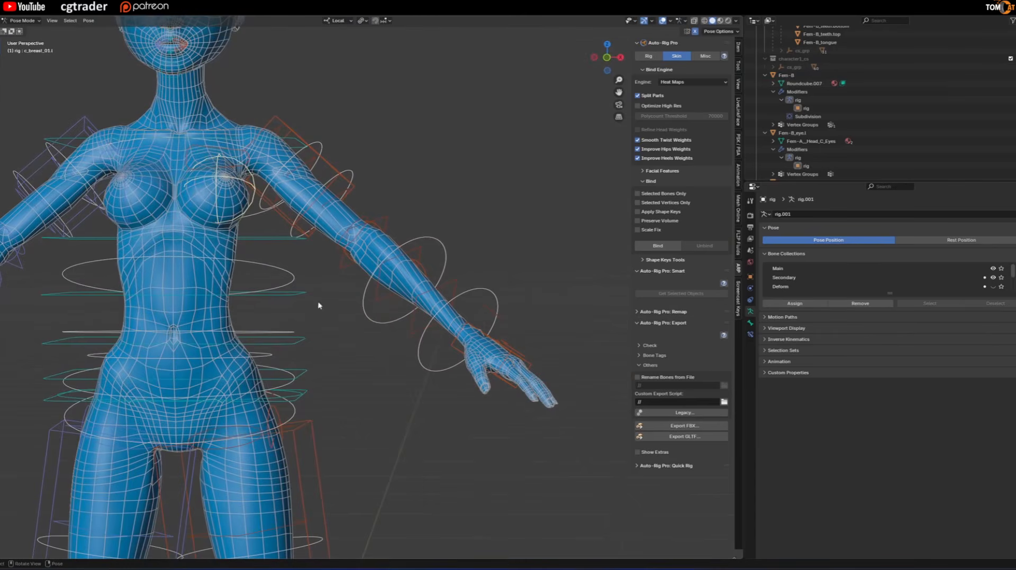
# Lower the left arm beside the body with its hand IK control, shift the arm pole about -0.24 m in X, and hide the overlays.
pyautogui.click(463, 342)
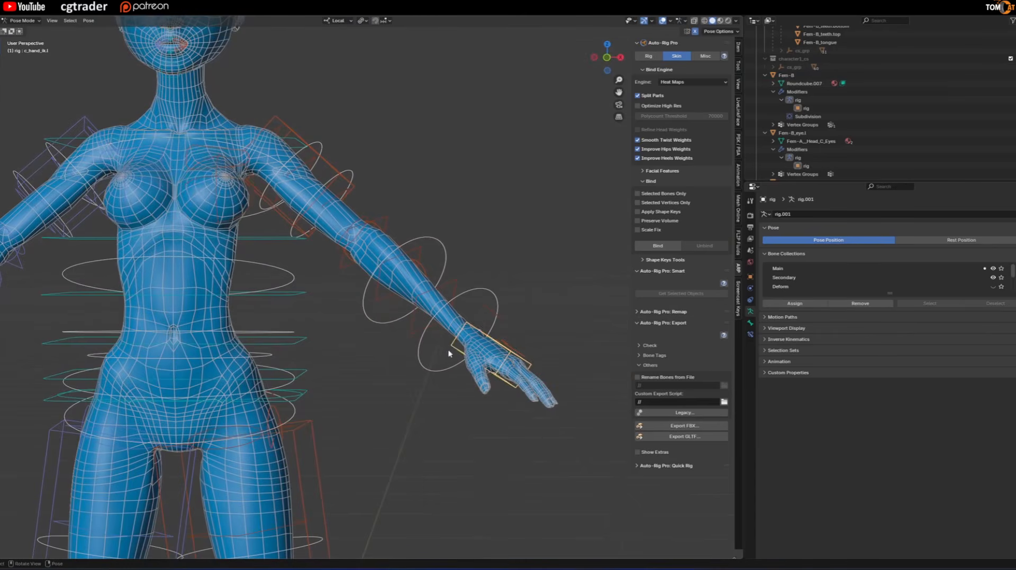
pyautogui.press('g')
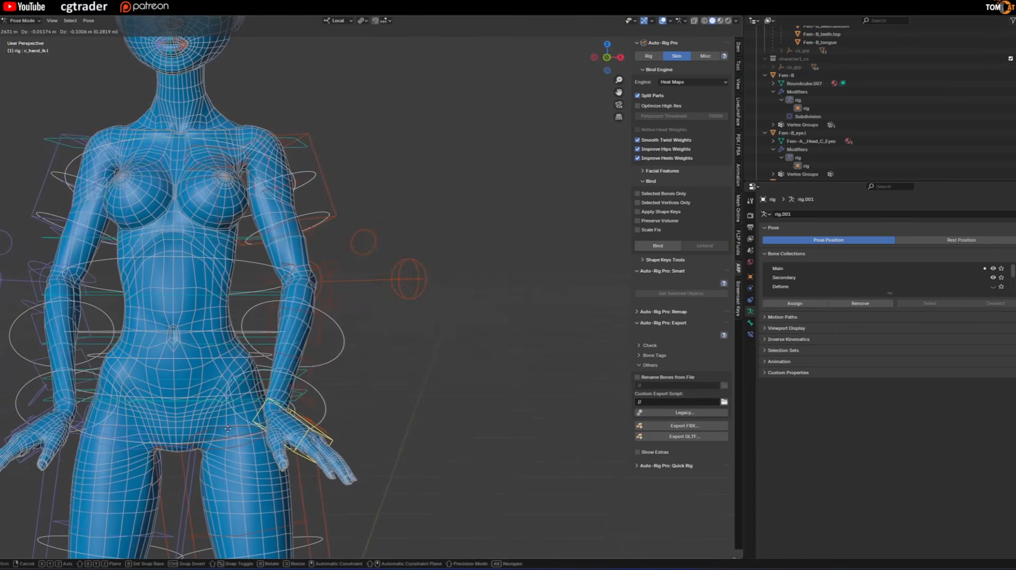
pyautogui.click(223, 216)
pyautogui.click(408, 281)
pyautogui.press('g')
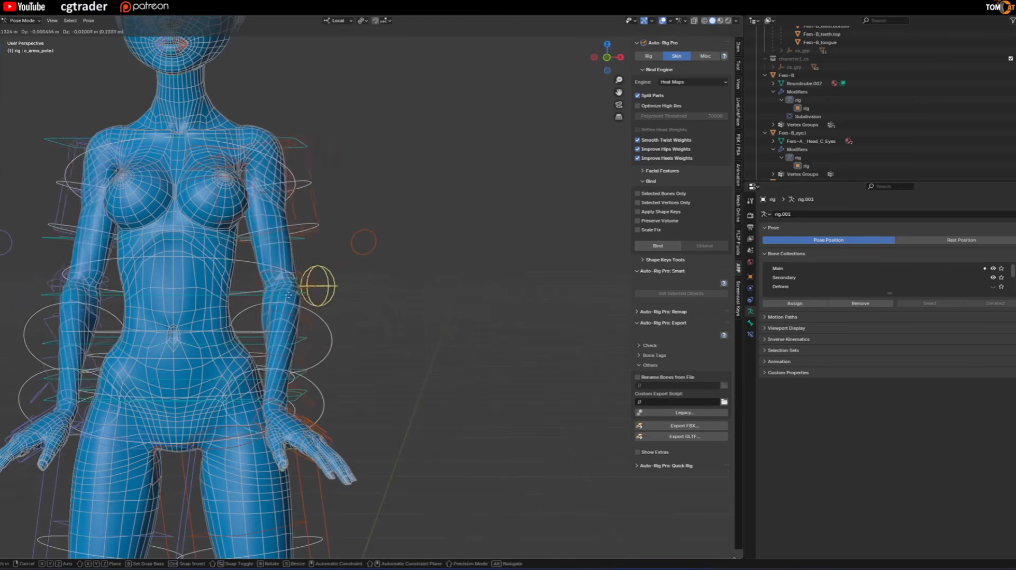
pyautogui.click(231, 299)
pyautogui.hotkey('alt', 'shift', 'z')
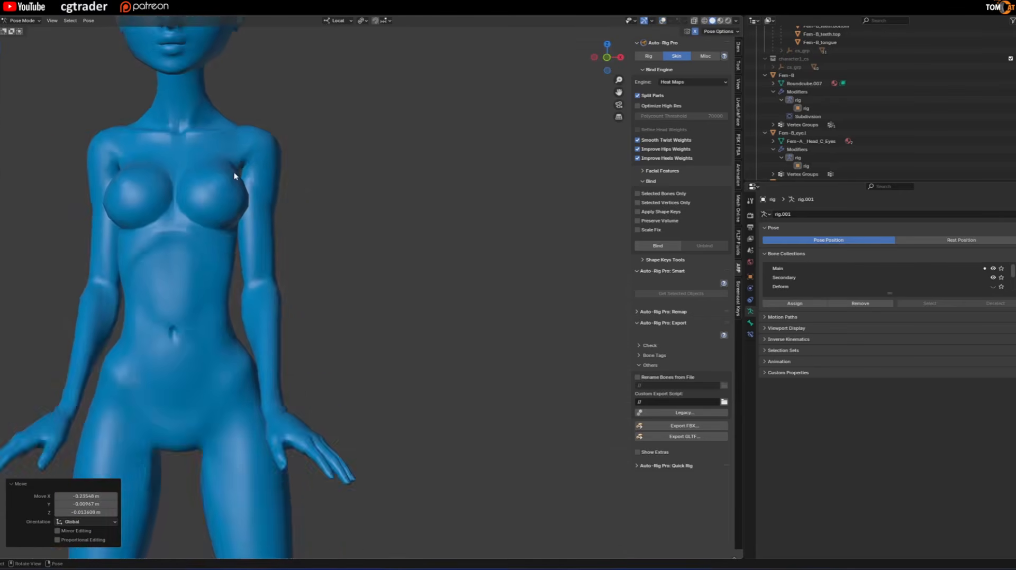
# Examine the shoulder and armpit deformation of the lowered arms from the front and back.
pyautogui.scroll(2, 234, 174)
pyautogui.keyDown('shift'); pyautogui.moveTo(250, 182); pyautogui.dragTo(361, 270, button='middle'); pyautogui.keyUp('shift')
pyautogui.scroll(3, 292, 238)
pyautogui.hotkey('alt', 'shift', 'z')
pyautogui.hotkey('alt', 'shift', 'z')
pyautogui.scroll(-3, 359, 255)
pyautogui.scroll(3, 361, 270)
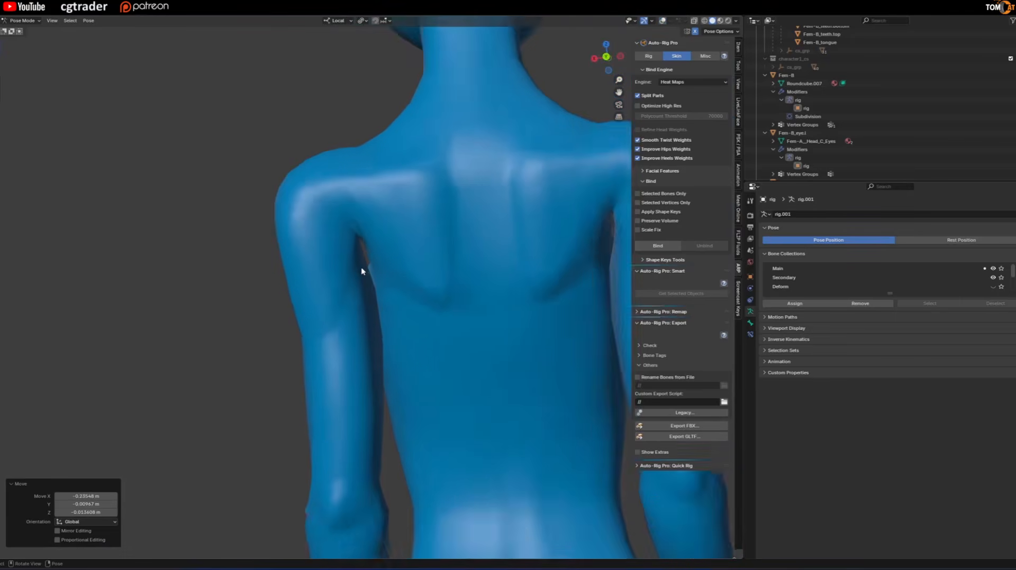
pyautogui.scroll(-4, 346, 251)
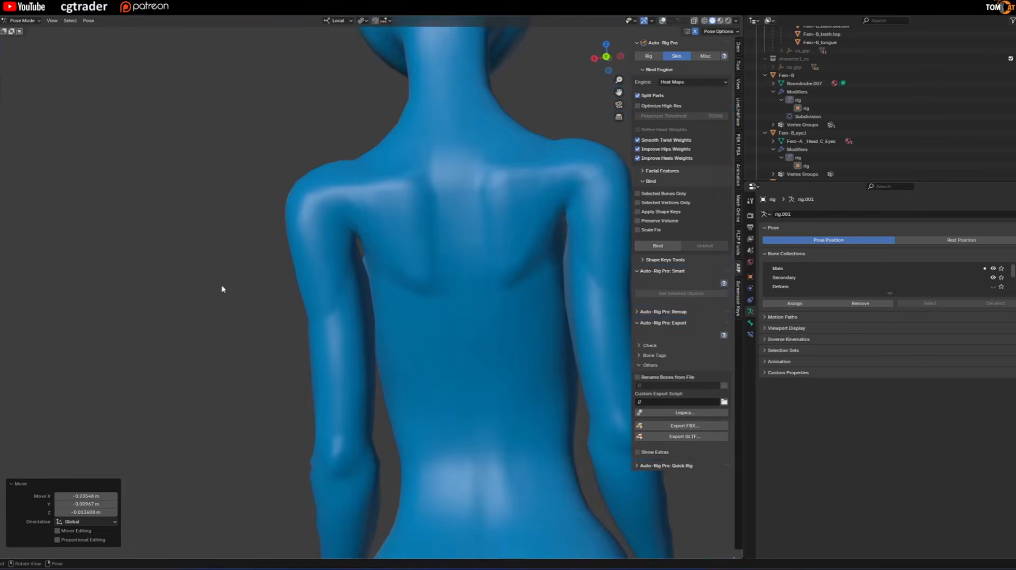
pyautogui.moveTo(222, 290); pyautogui.dragTo(476, 275, button='middle')
pyautogui.moveTo(334, 272); pyautogui.dragTo(379, 292, button='middle')
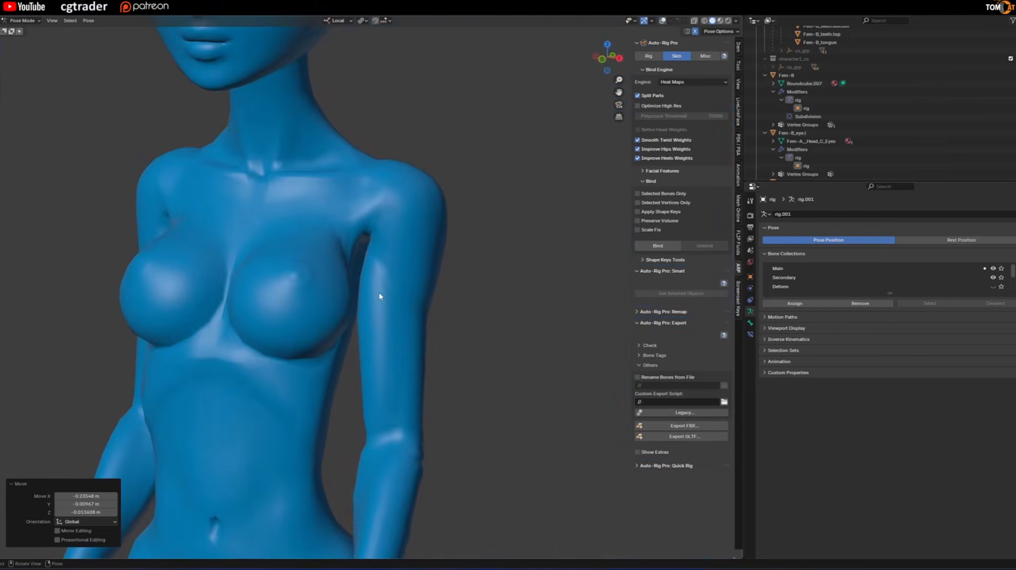
pyautogui.scroll(-2, 309, 333)
pyautogui.moveTo(309, 333); pyautogui.dragTo(369, 346, button='middle')
pyautogui.moveTo(406, 288); pyautogui.dragTo(352, 270, button='middle')
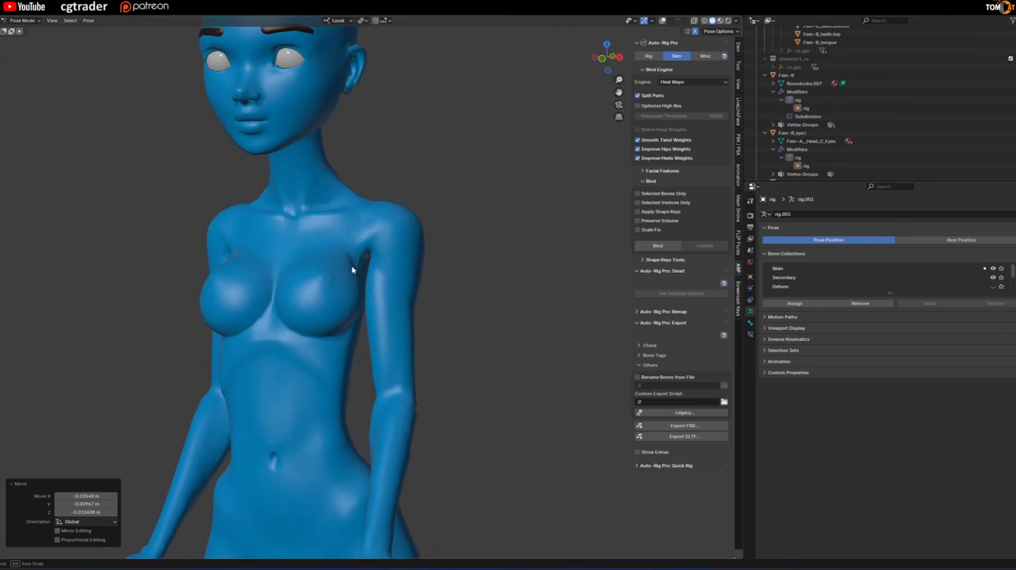
pyautogui.scroll(-4, 363, 303)
pyautogui.moveTo(363, 304); pyautogui.dragTo(353, 293, button='middle')
pyautogui.hotkey('shift', 'alt', 'z')
pyautogui.scroll(2, 372, 343)
pyautogui.moveTo(371, 343); pyautogui.dragTo(423, 354, button='middle')
# Clear the location offsets of the left hand IK control and the left arm pole.
pyautogui.click(435, 414)
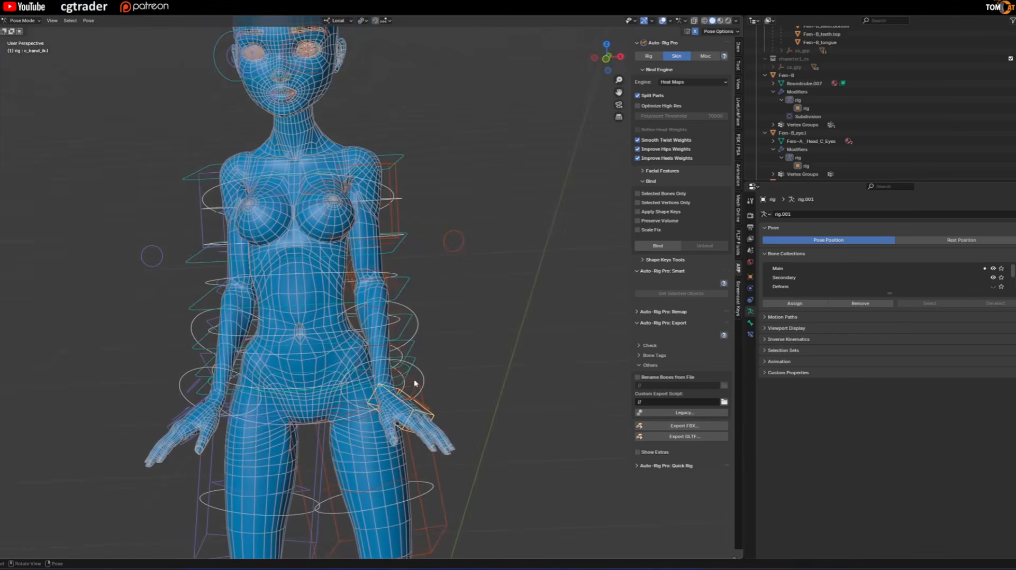
pyautogui.hotkey('alt', 'g')
pyautogui.click(362, 285)
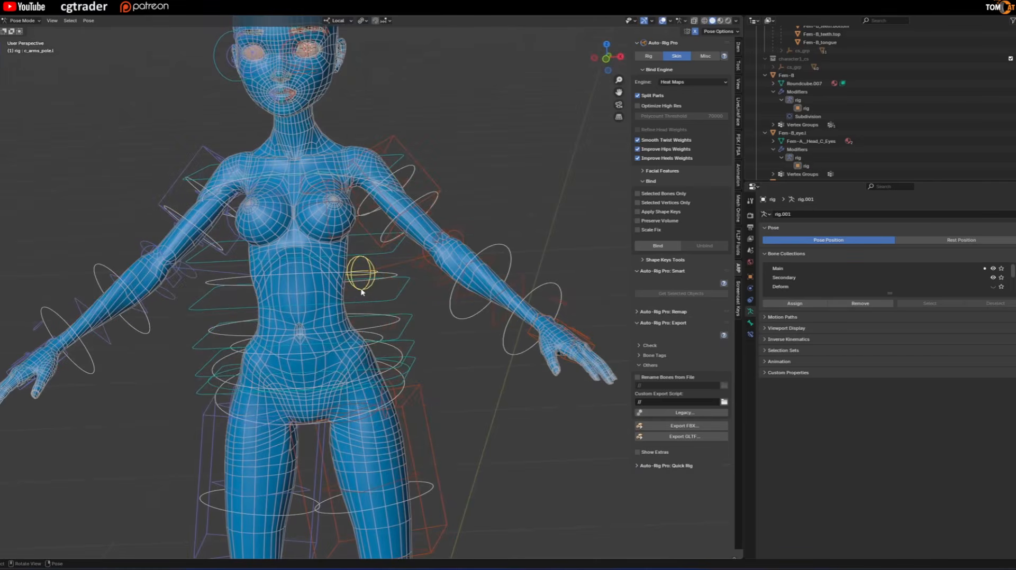
pyautogui.moveTo(362, 294); pyautogui.dragTo(444, 371, button='middle')
# Move the left hand IK control about -0.26 m in X and -0.12 m in Z, and the left arm pole about -0.22 m in X.
pyautogui.click(465, 408)
pyautogui.press('g')
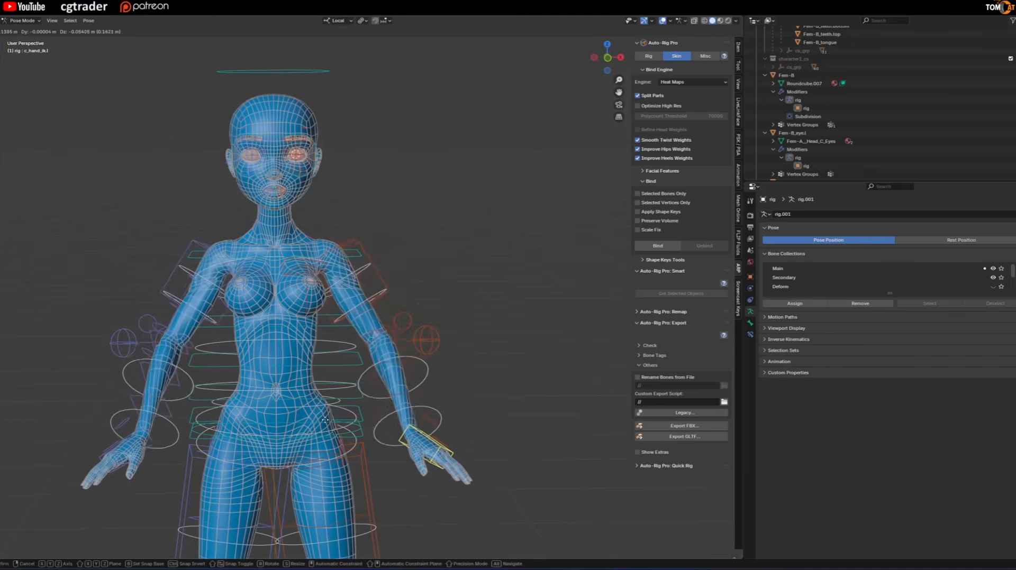
pyautogui.click(390, 367)
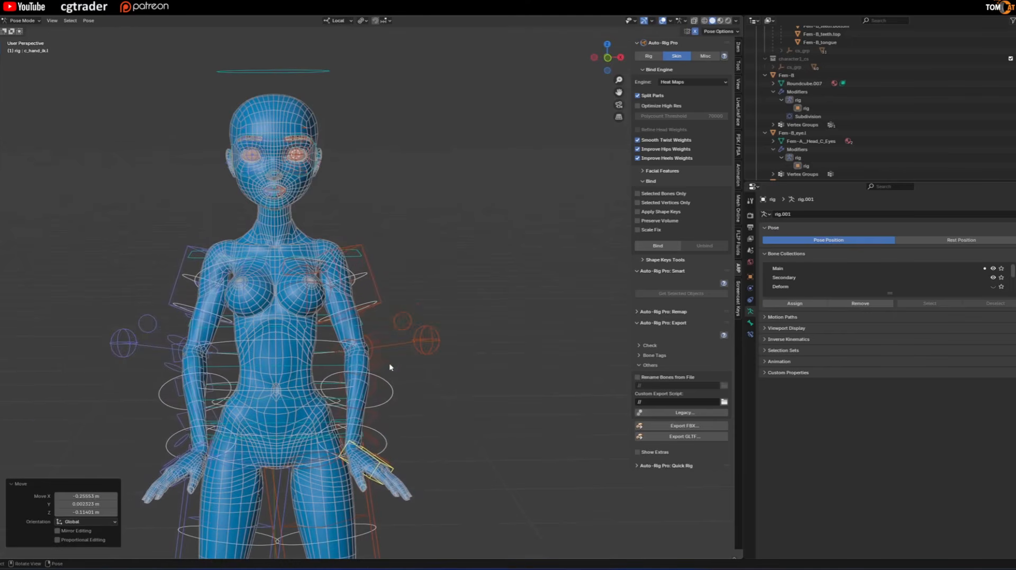
pyautogui.click(428, 341)
pyautogui.press('g')
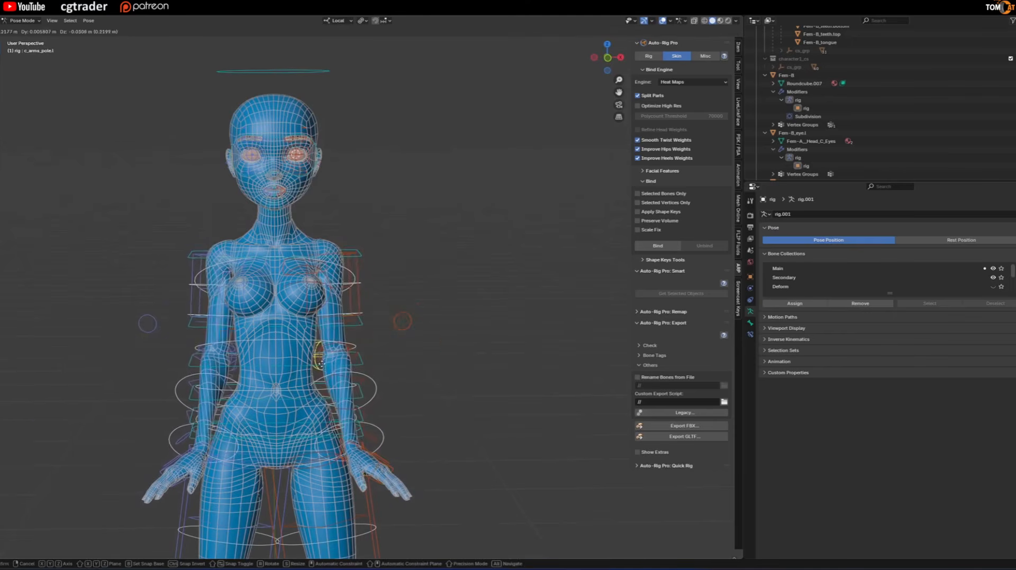
pyautogui.click(345, 307)
# Rotate the left hand IK control to adjust the hand's angle beside the hip.
pyautogui.scroll(2, 373, 450)
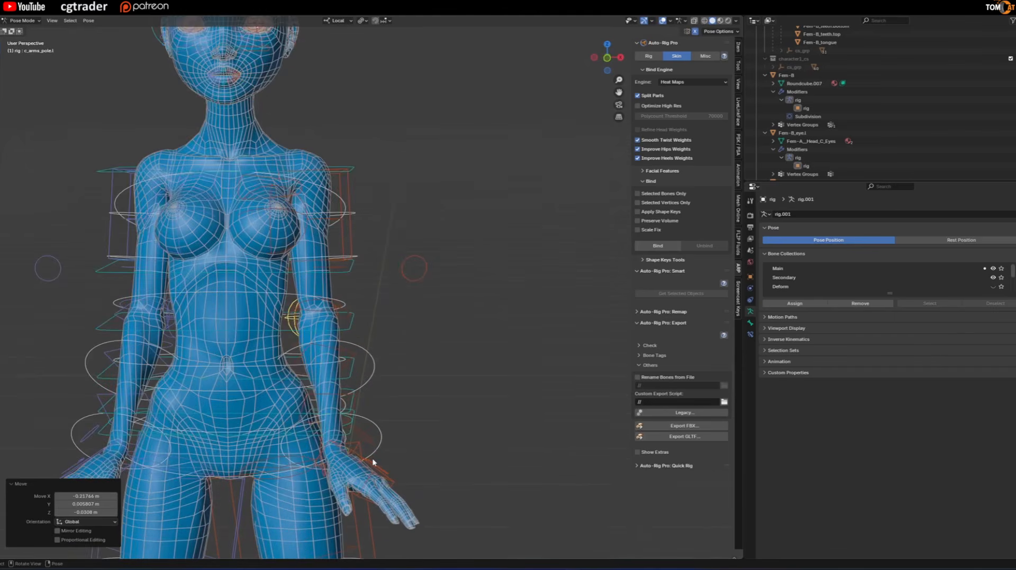
pyautogui.click(365, 472)
pyautogui.moveTo(365, 474); pyautogui.dragTo(393, 446, button='middle')
pyautogui.click(393, 471)
pyautogui.press('r')
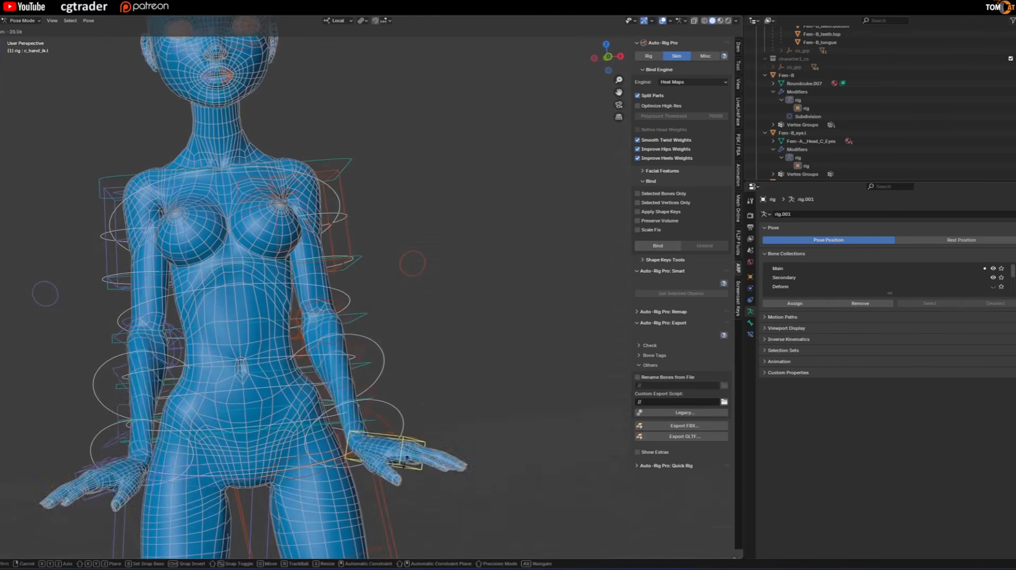
pyautogui.click(344, 488)
# Return to Object Mode, expand the rig's bone collections list and leave only the Deform collection visible.
pyautogui.moveTo(353, 387); pyautogui.dragTo(418, 231, button='middle')
pyautogui.hotkey('ctrl', 'Tab')
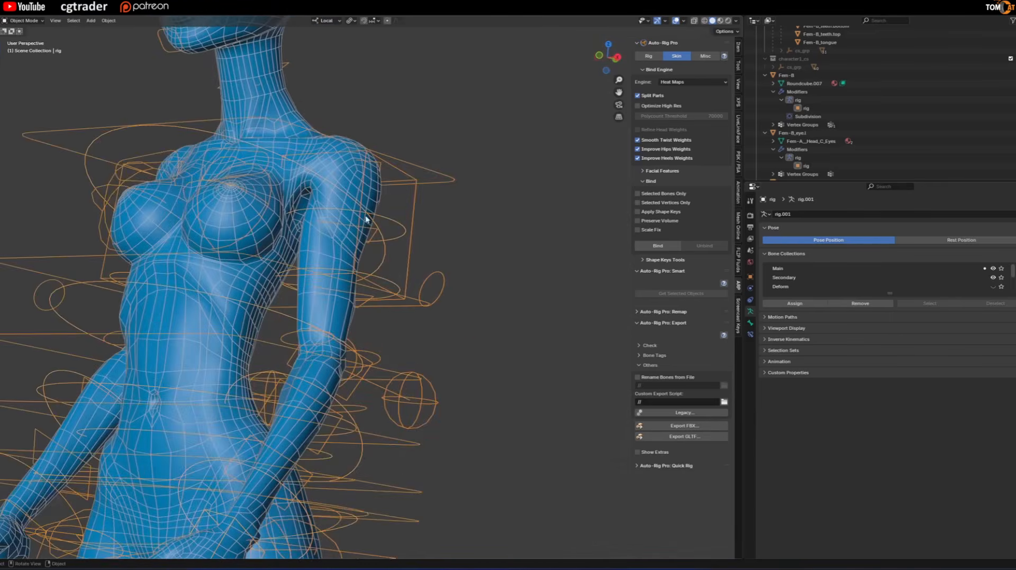
pyautogui.scroll(3, 255, 281)
pyautogui.scroll(2, 255, 281)
pyautogui.click(356, 202)
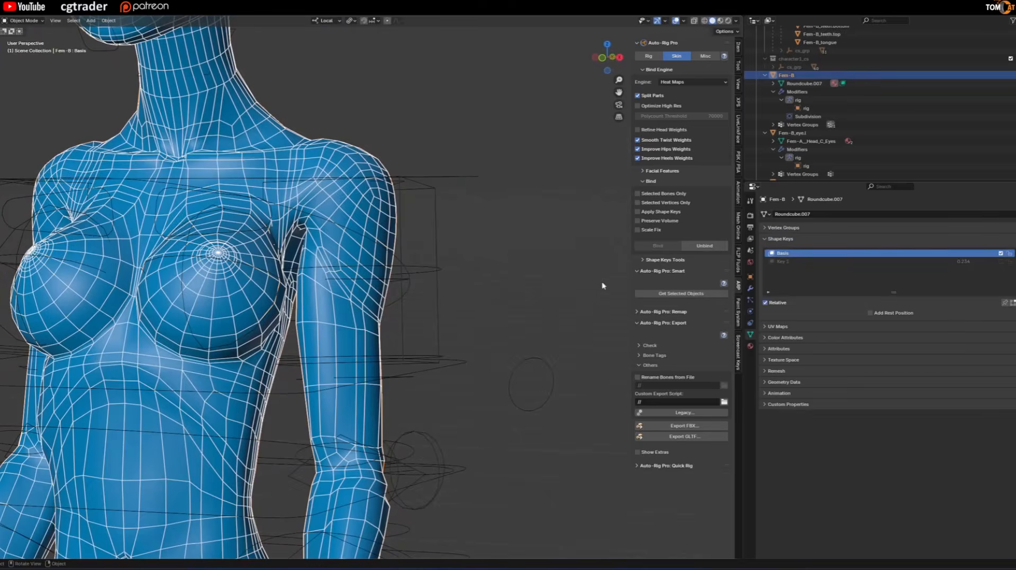
pyautogui.moveTo(349, 214); pyautogui.dragTo(419, 196, button='middle')
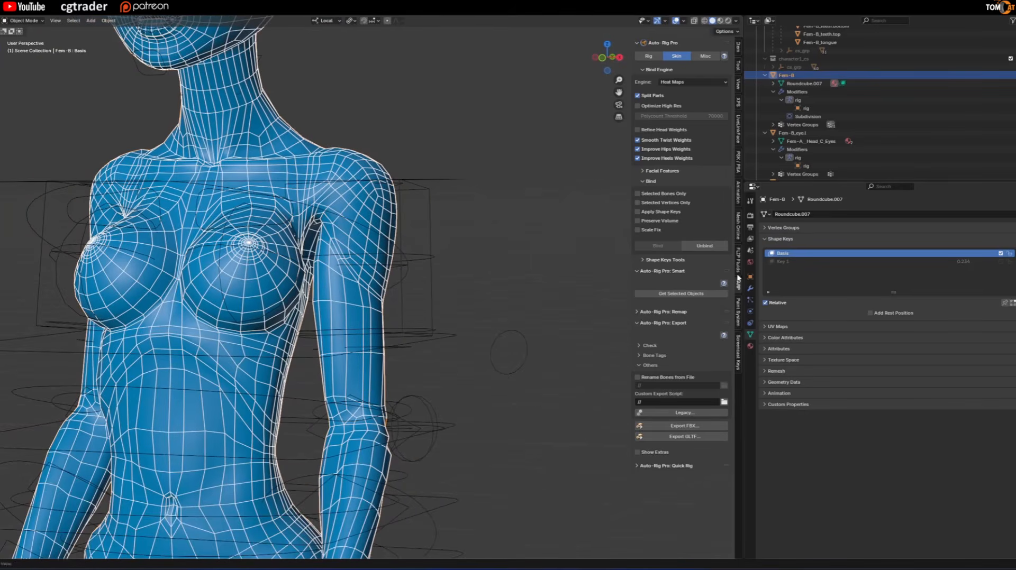
pyautogui.click(430, 202)
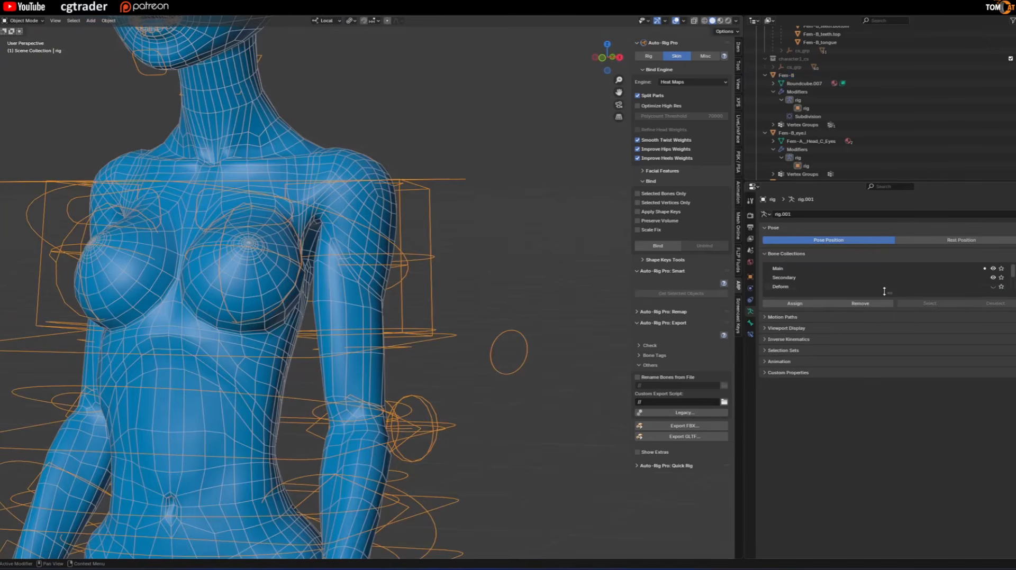
pyautogui.moveTo(884, 291); pyautogui.dragTo(881, 373)
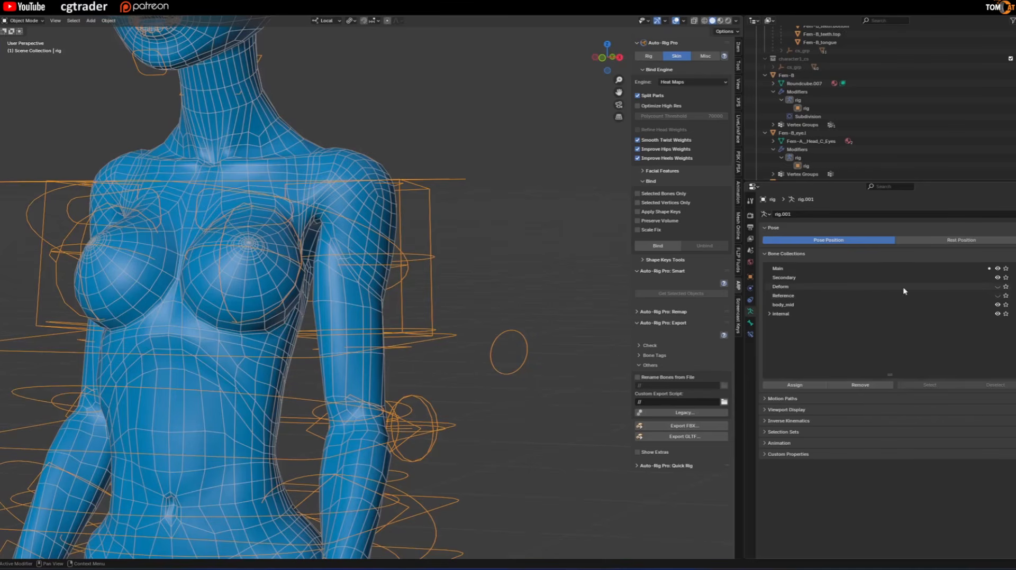
pyautogui.click(998, 278)
pyautogui.click(997, 268)
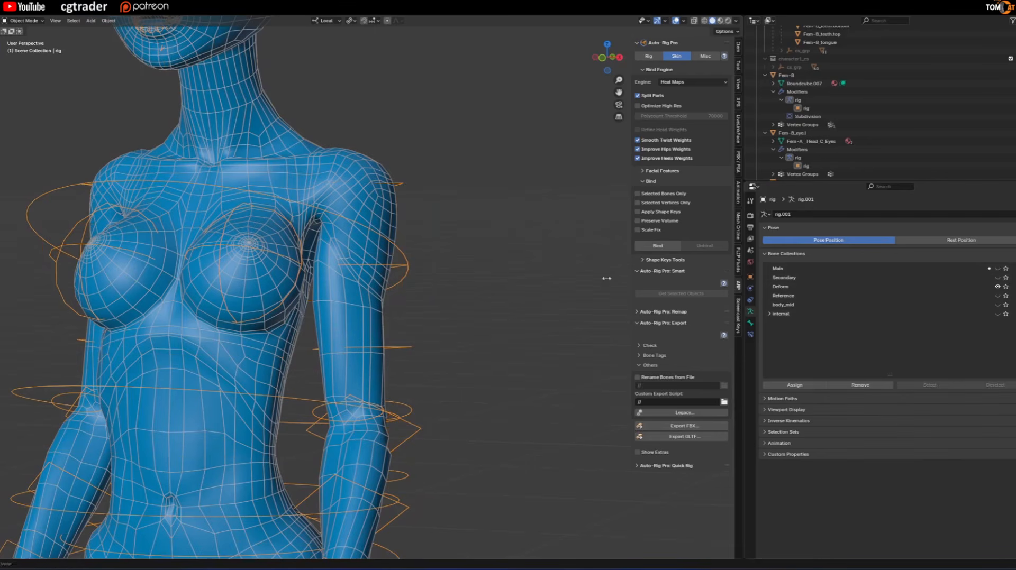
# Select the body mesh together with the rig and enter Weight Paint mode.
pyautogui.hotkey('ctrl', 'Tab')
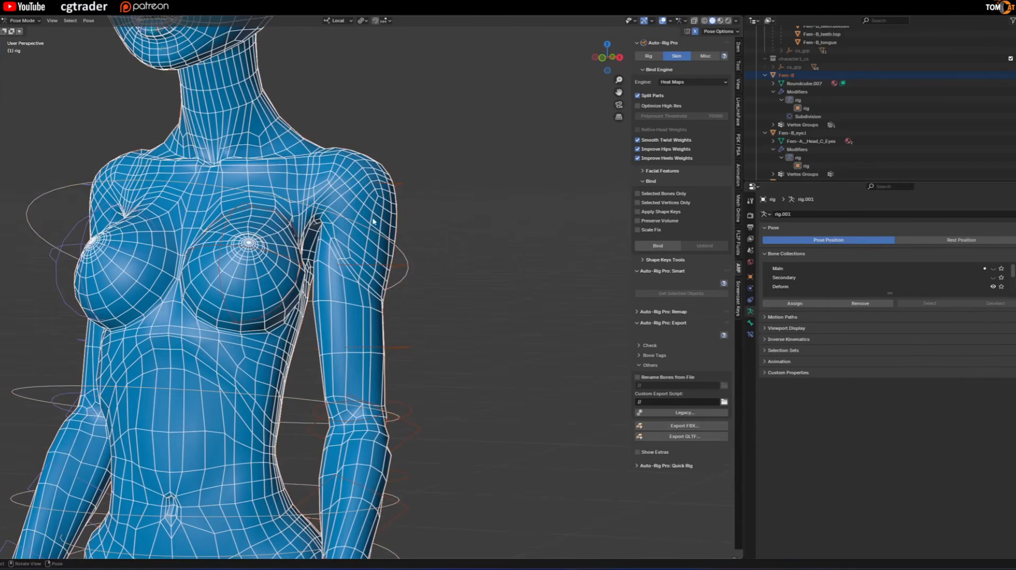
pyautogui.hotkey('ctrl', 'Tab')
pyautogui.click(311, 187)
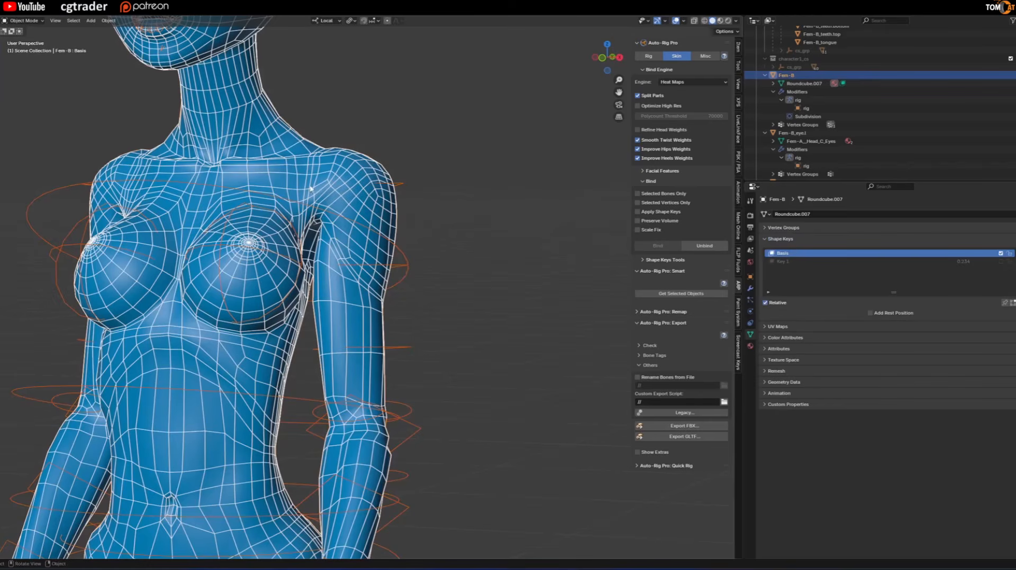
pyautogui.click(26, 20)
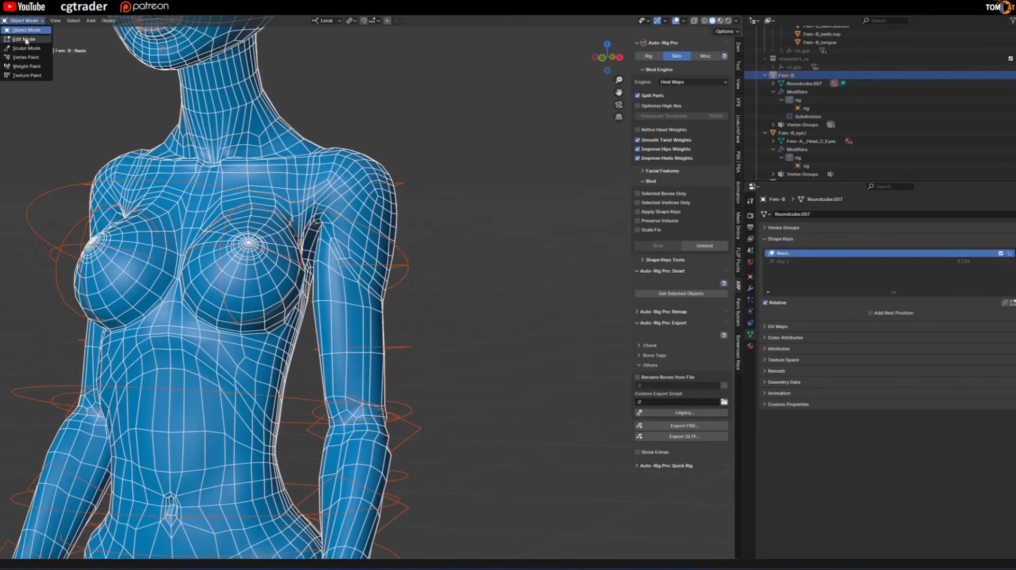
pyautogui.click(30, 67)
# Make the left shoulder bone's vertex group active for weight painting and turn off X-ray.
pyautogui.scroll(3, 246, 180)
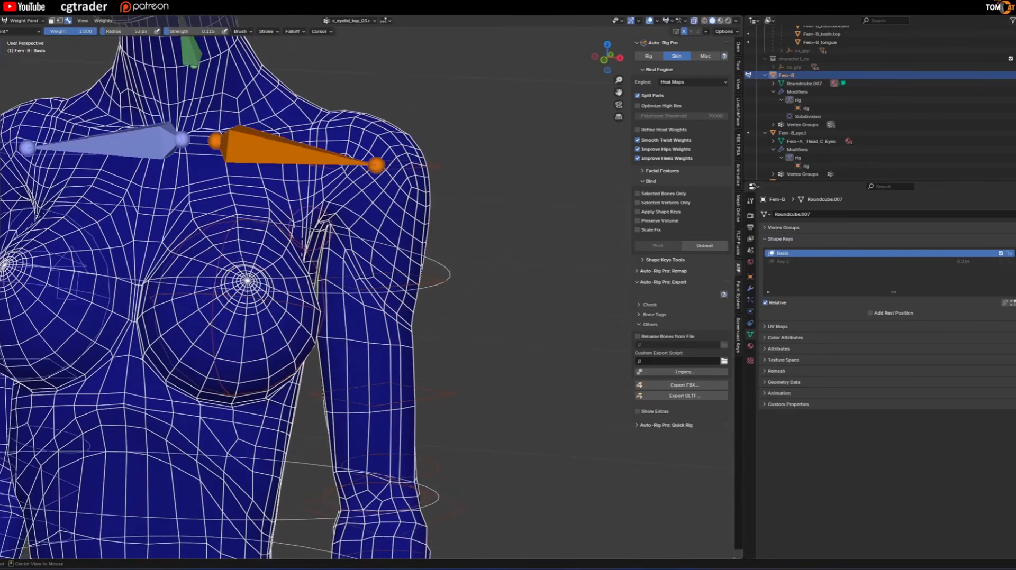
pyautogui.hotkey('alt', 'z')
pyautogui.hotkey('alt', 'z')
pyautogui.hotkey('alt', 'z')
pyautogui.keyDown('ctrl'); pyautogui.keyDown('shift'); pyautogui.click(281, 153); pyautogui.keyUp('shift'); pyautogui.keyUp('ctrl')
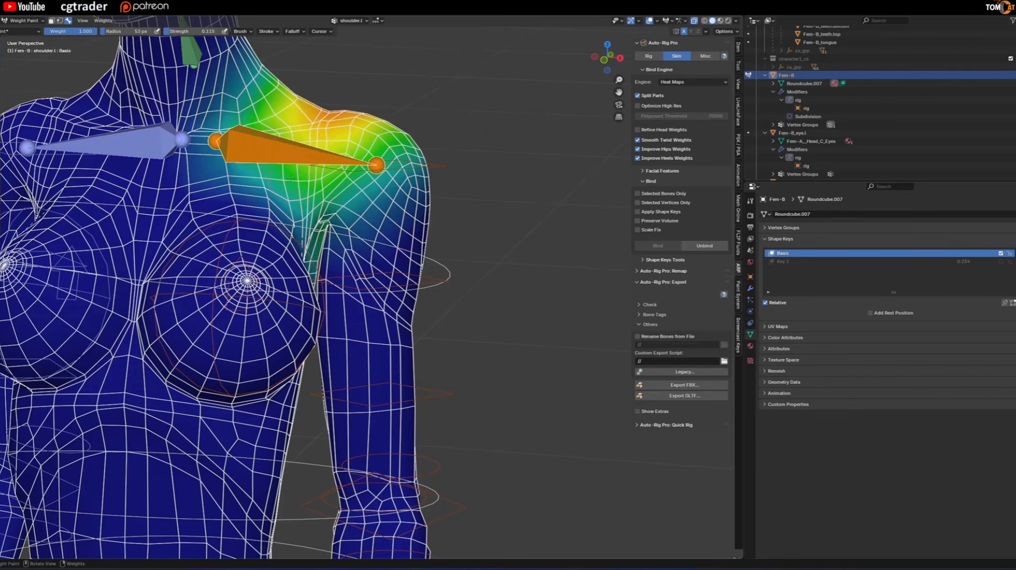
pyautogui.hotkey('alt', 'z')
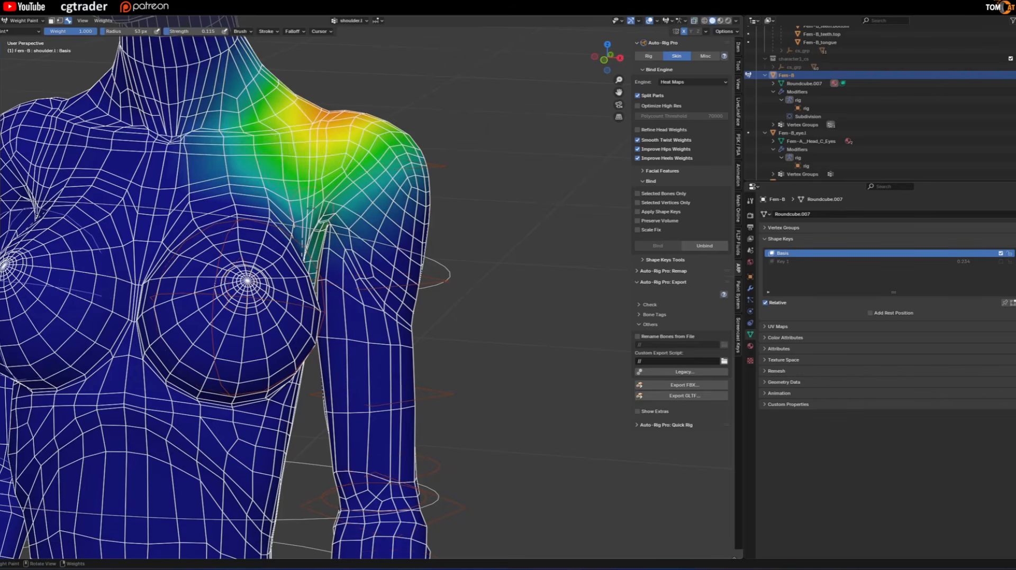
# Try painting extra left shoulder weight at the front of the armpit with weight 1.000 and strength 0.115.
pyautogui.scroll(4, 244, 286)
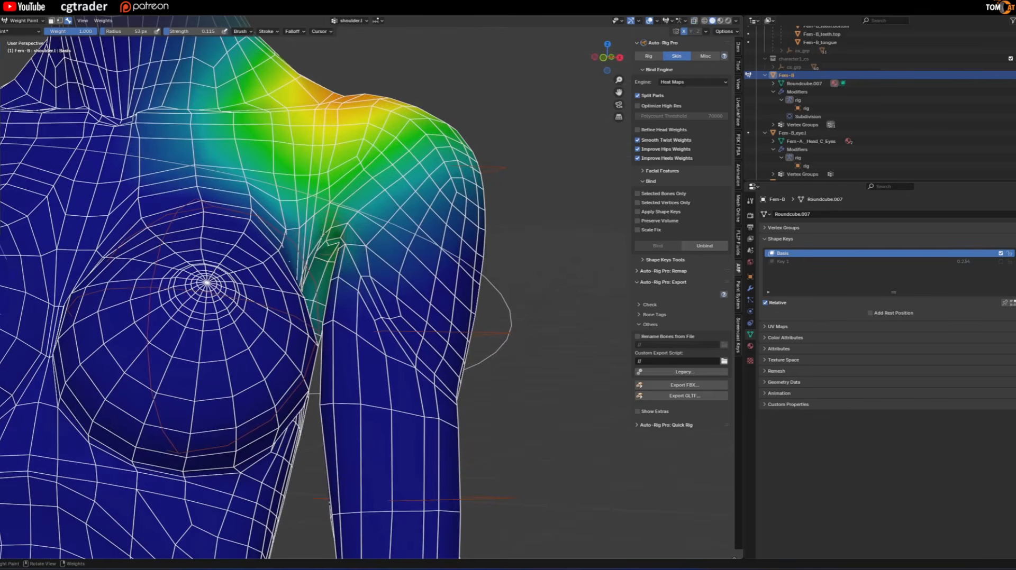
pyautogui.moveTo(333, 237)
pyautogui.mouseDown()
pyautogui.moveTo(325, 249)
pyautogui.moveTo(329, 237)
pyautogui.mouseUp()
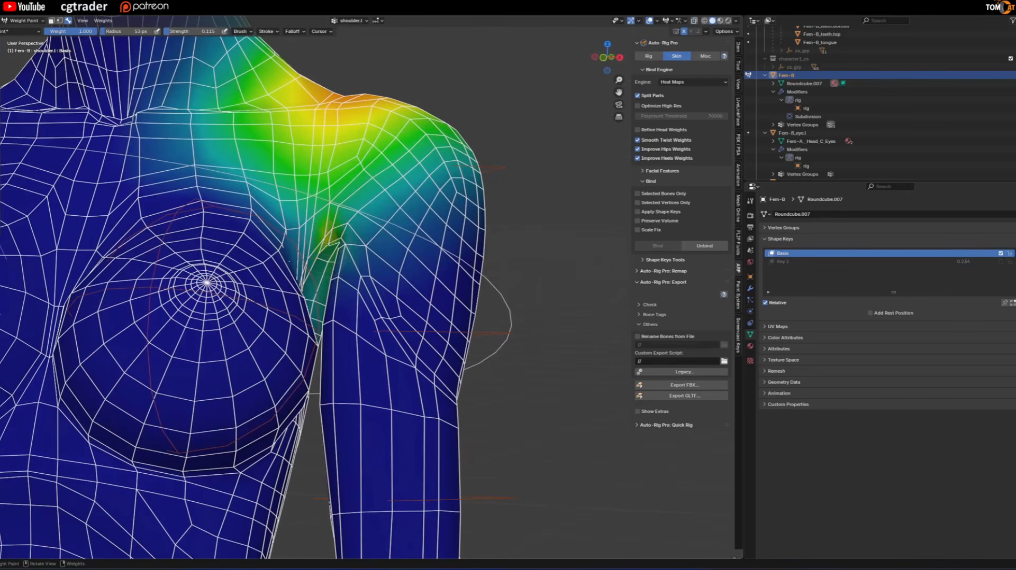
pyautogui.moveTo(328, 239); pyautogui.dragTo(346, 244, button='middle')
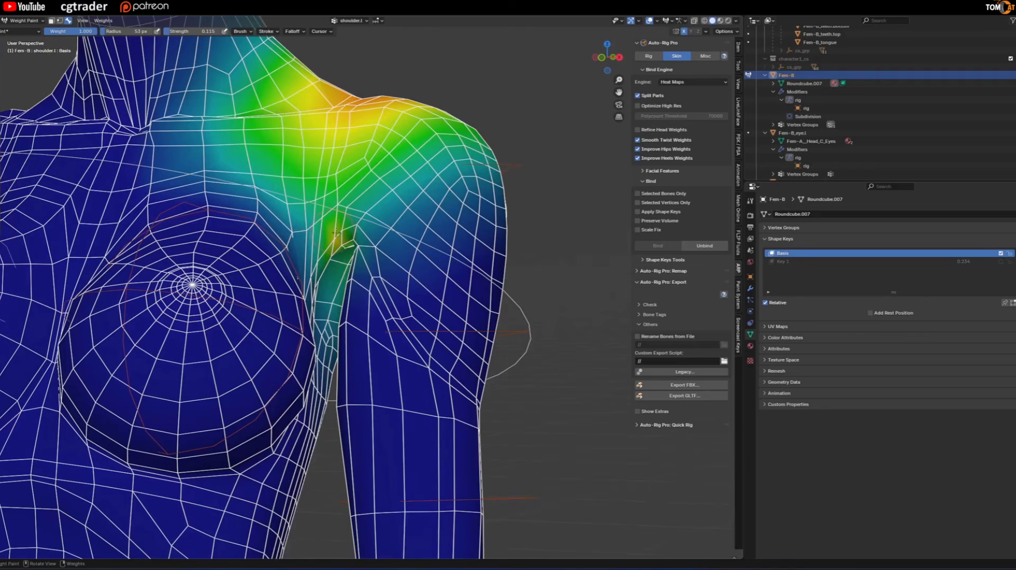
# Undo the last armpit weight strokes and turn X-ray back on to reveal the bones.
pyautogui.hotkey('ctrl', 'z')
pyautogui.hotkey('ctrl', 'z')
pyautogui.hotkey('ctrl', 'z')
pyautogui.hotkey('alt', 'z')
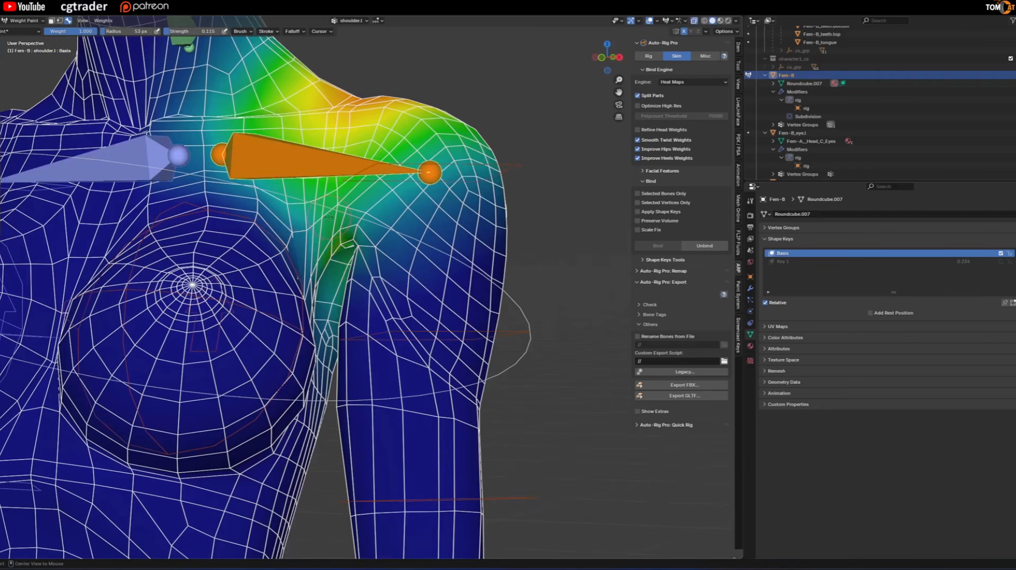
# Paint extra left shoulder weight along the back of the armpit with weight 1.000, radius 53 px and strength 0.115.
pyautogui.moveTo(302, 226)
pyautogui.mouseDown(button='middle')
pyautogui.moveTo(276, 238)
pyautogui.moveTo(304, 243)
pyautogui.mouseUp(button='middle')
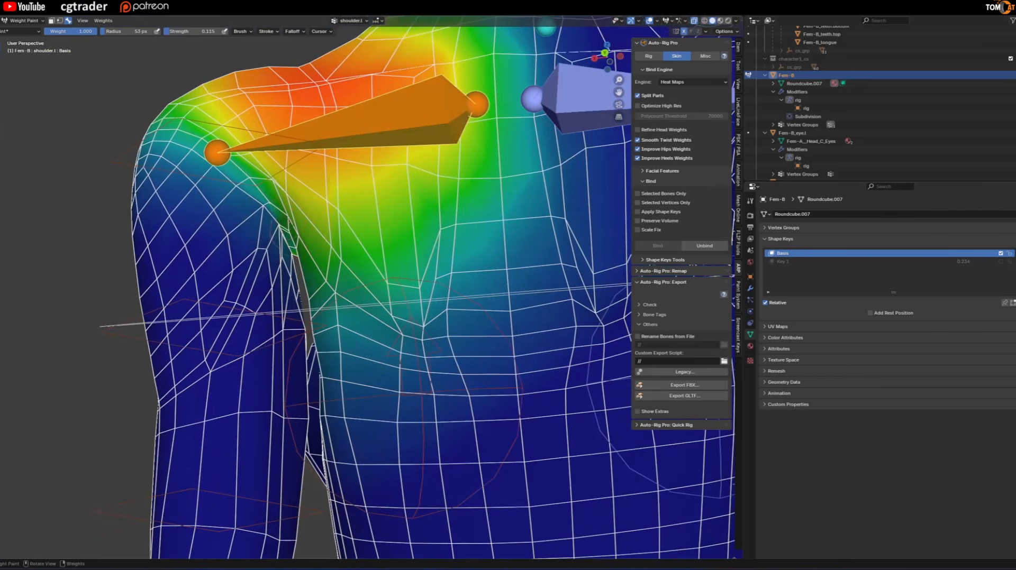
pyautogui.moveTo(285, 214)
pyautogui.mouseDown()
pyautogui.moveTo(311, 266)
pyautogui.moveTo(325, 249)
pyautogui.mouseUp()
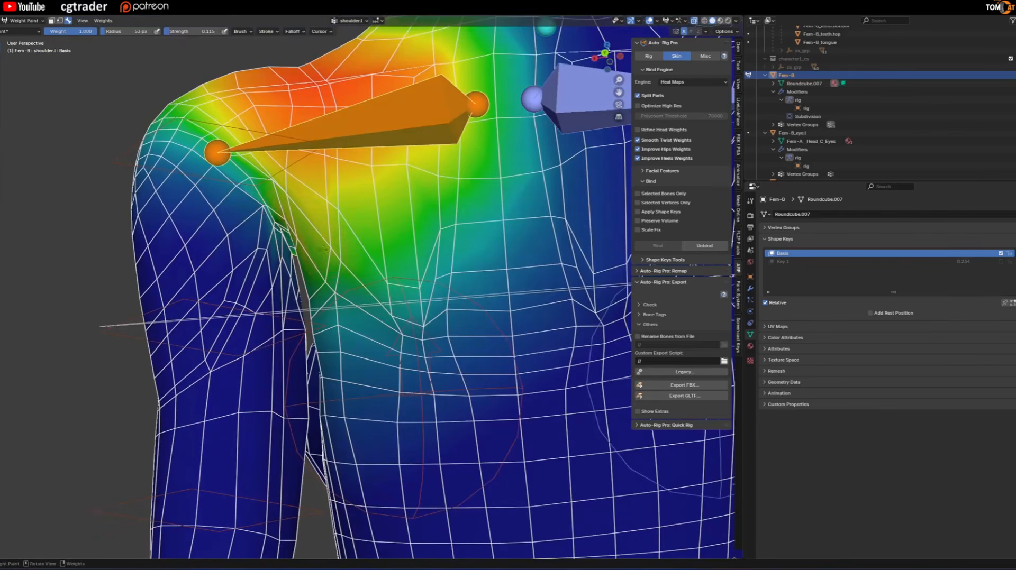
pyautogui.moveTo(279, 195)
pyautogui.mouseDown()
pyautogui.moveTo(266, 180)
pyautogui.moveTo(275, 189)
pyautogui.mouseUp()
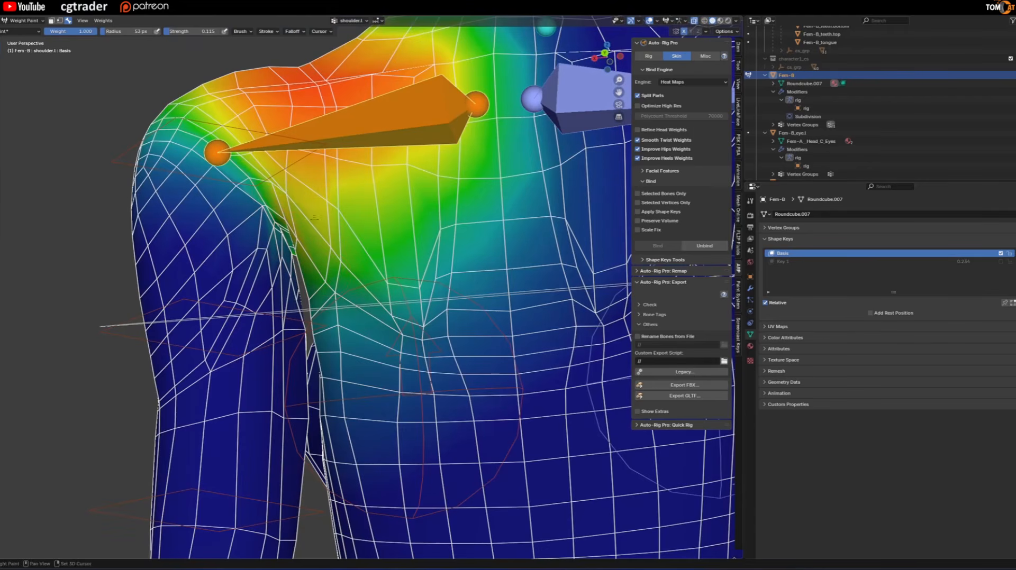
# Make c_arm_twist.l the active vertex group and paint more of its weight around the back of the left armpit.
pyautogui.keyDown('alt'); pyautogui.click(234, 181); pyautogui.keyUp('alt')
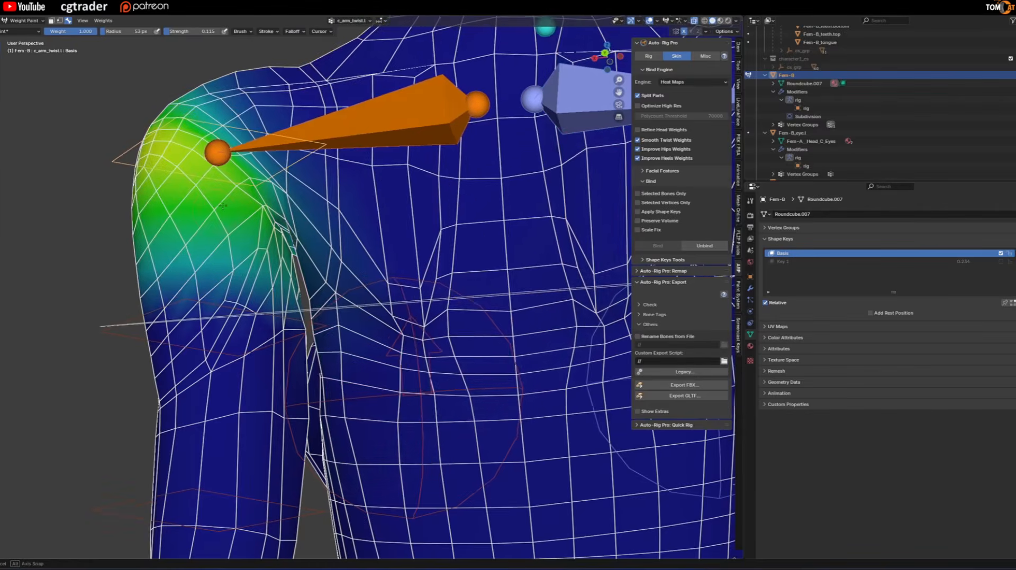
pyautogui.moveTo(234, 180); pyautogui.dragTo(248, 202, button='middle')
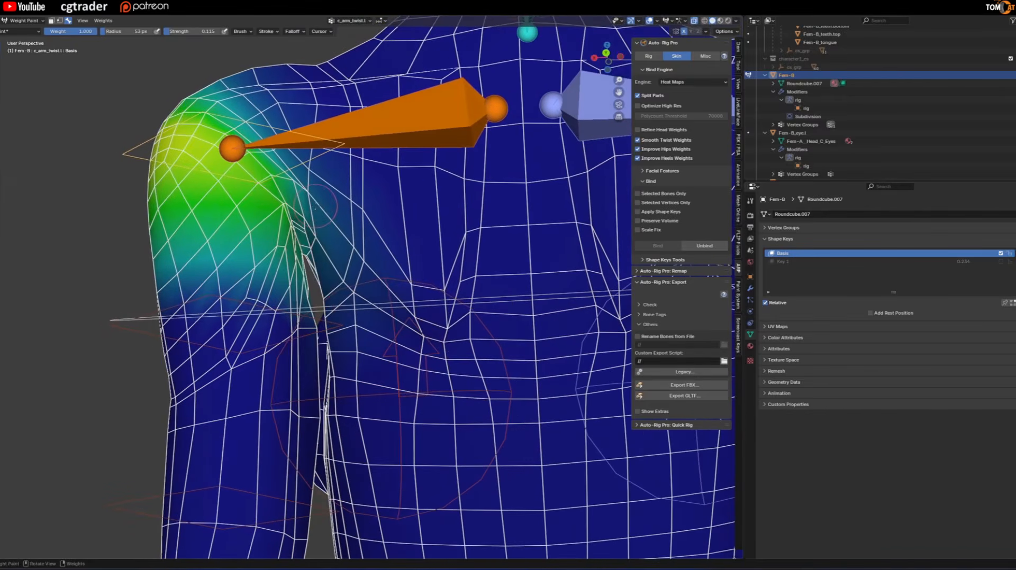
pyautogui.scroll(1, 315, 202)
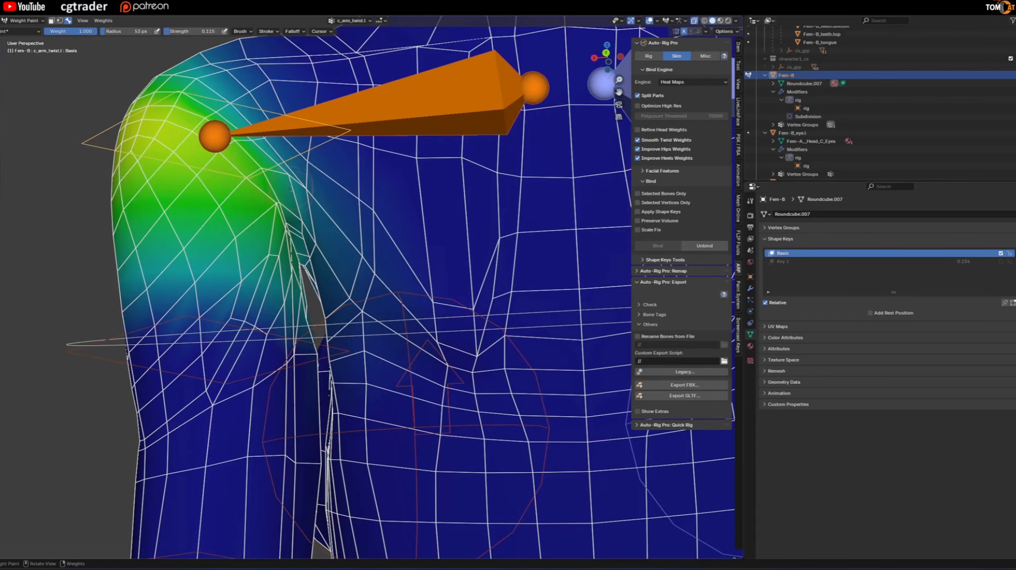
pyautogui.moveTo(292, 190); pyautogui.dragTo(290, 186)
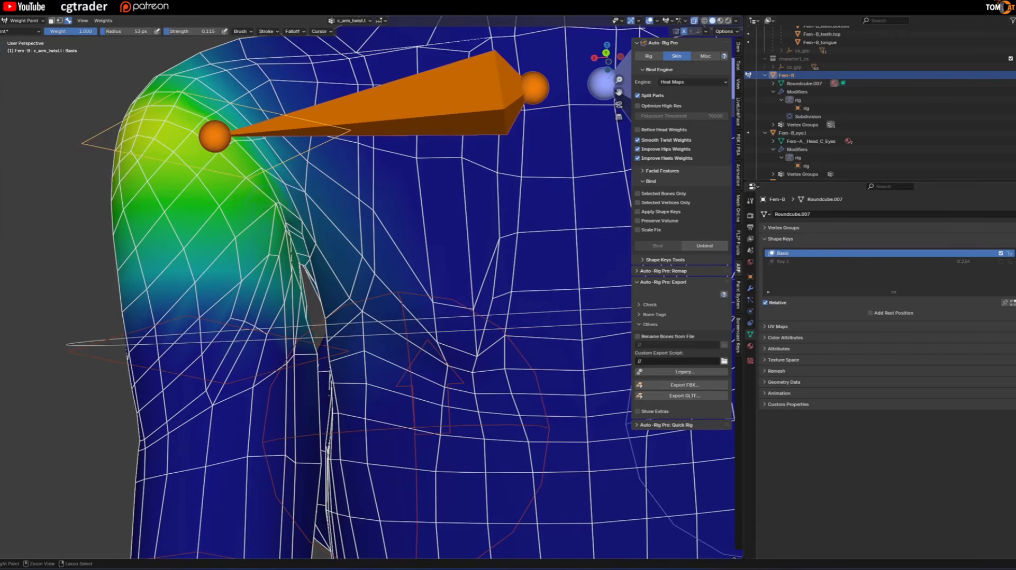
pyautogui.moveTo(279, 218)
pyautogui.keyDown('ctrl'); pyautogui.mouseDown()
pyautogui.moveTo(292, 206)
pyautogui.moveTo(284, 175)
pyautogui.mouseUp(); pyautogui.keyUp('ctrl')
pyautogui.moveTo(284, 174); pyautogui.dragTo(297, 200, button='middle')
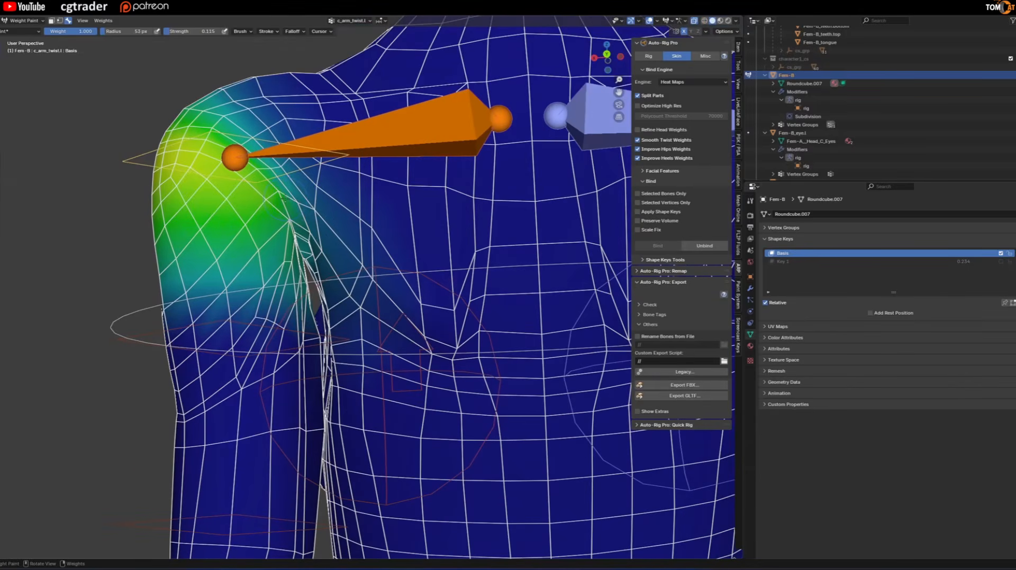
# Enlarge the brush radius to 173 px and paint c_arm_twist.l weight down the rear armpit crease.
pyautogui.press('f')
pyautogui.click(355, 197)
pyautogui.moveTo(272, 186)
pyautogui.keyDown('ctrl'); pyautogui.mouseDown()
pyautogui.moveTo(282, 183)
pyautogui.moveTo(300, 214)
pyautogui.moveTo(294, 236)
pyautogui.mouseUp(); pyautogui.keyUp('ctrl')
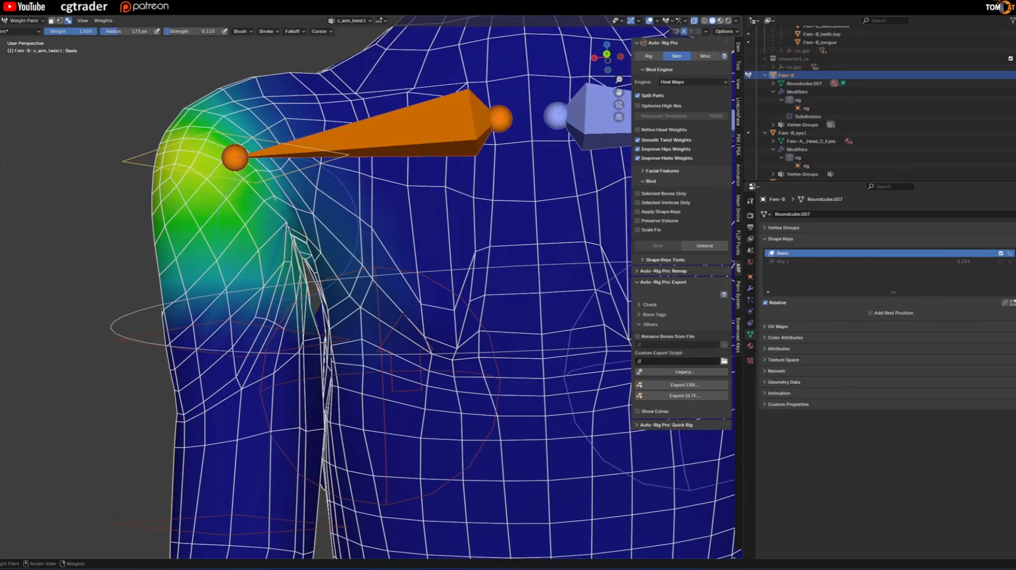
pyautogui.moveTo(281, 200)
pyautogui.keyDown('ctrl'); pyautogui.mouseDown()
pyautogui.moveTo(288, 217)
pyautogui.moveTo(277, 229)
pyautogui.mouseUp(); pyautogui.keyUp('ctrl')
# Switch back to the shoulder.l vertex group and dab weight onto the upper arm beside the rear armpit.
pyautogui.scroll(2, 276, 228)
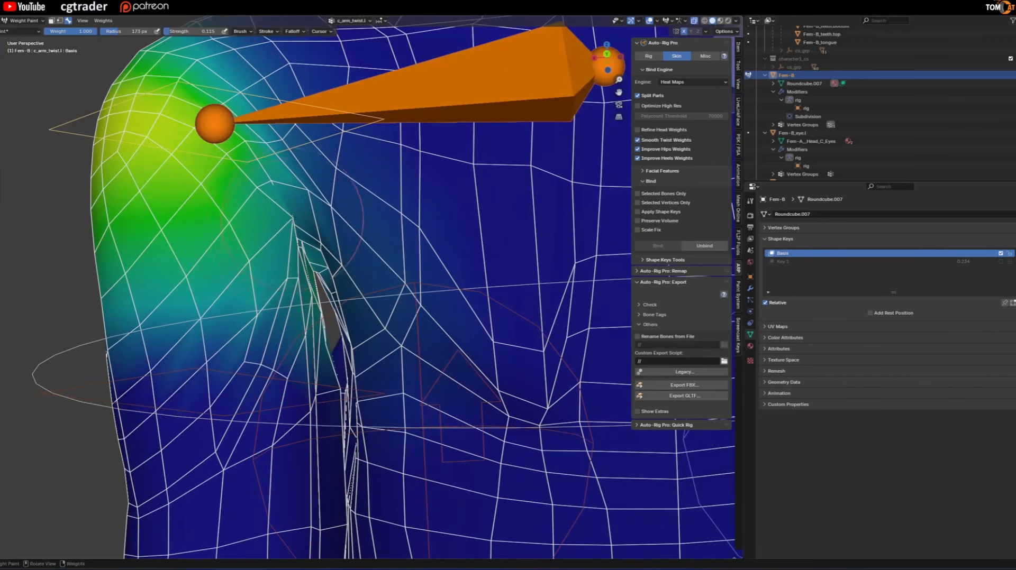
pyautogui.keyDown('ctrl'); pyautogui.click(281, 225); pyautogui.keyUp('ctrl')
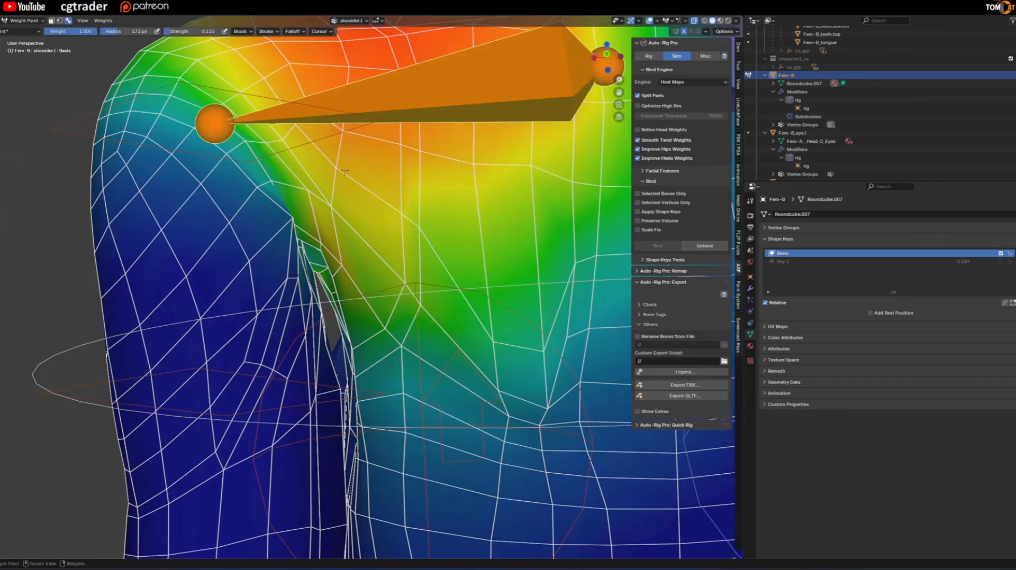
pyautogui.click(286, 231)
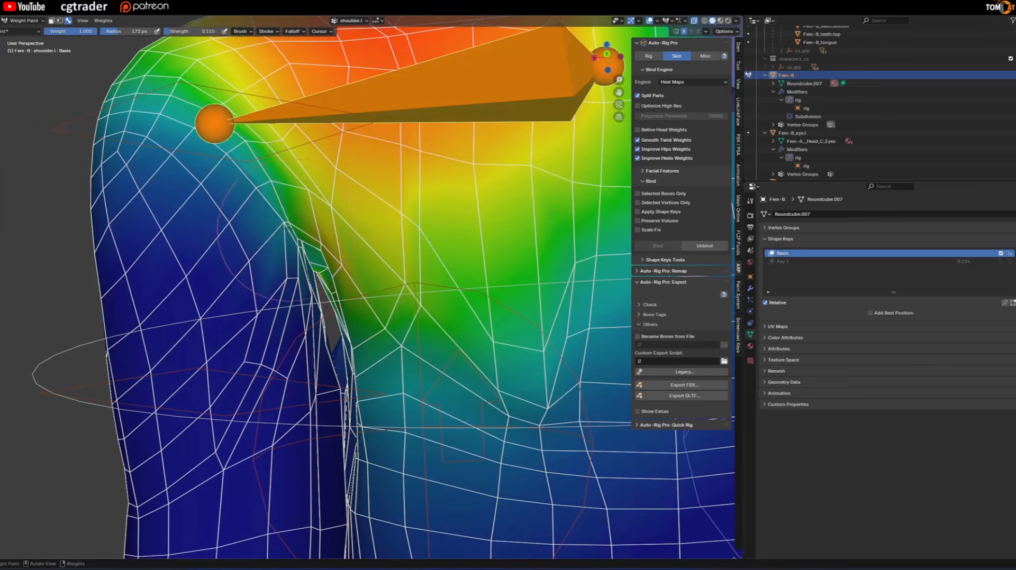
pyautogui.click(282, 238)
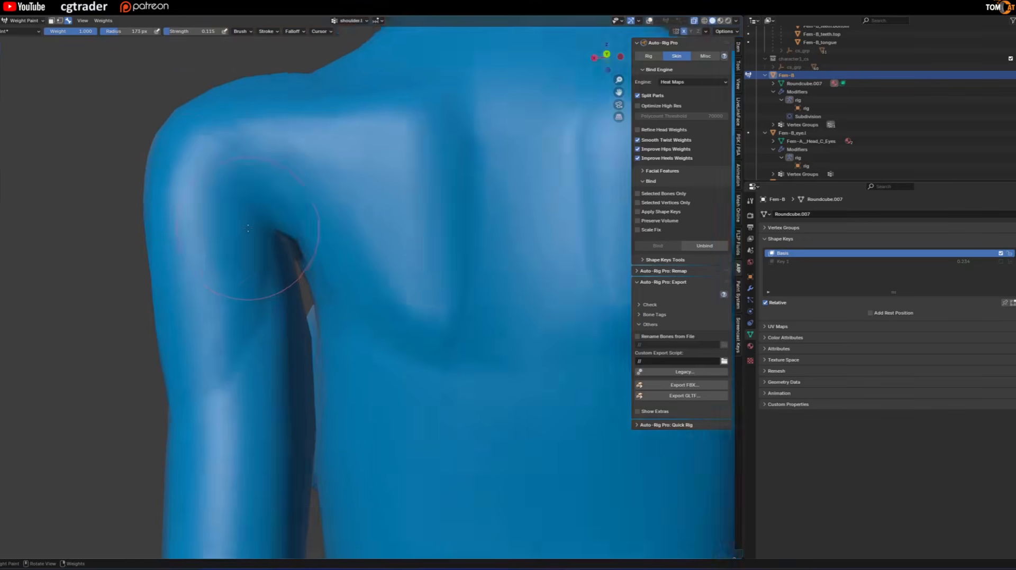
# Enter Edit Mode on the body mesh, select the vertex at the top of the left rear armpit crease and enable Proportional Editing.
pyautogui.moveTo(227, 233); pyautogui.dragTo(185, 256, button='middle')
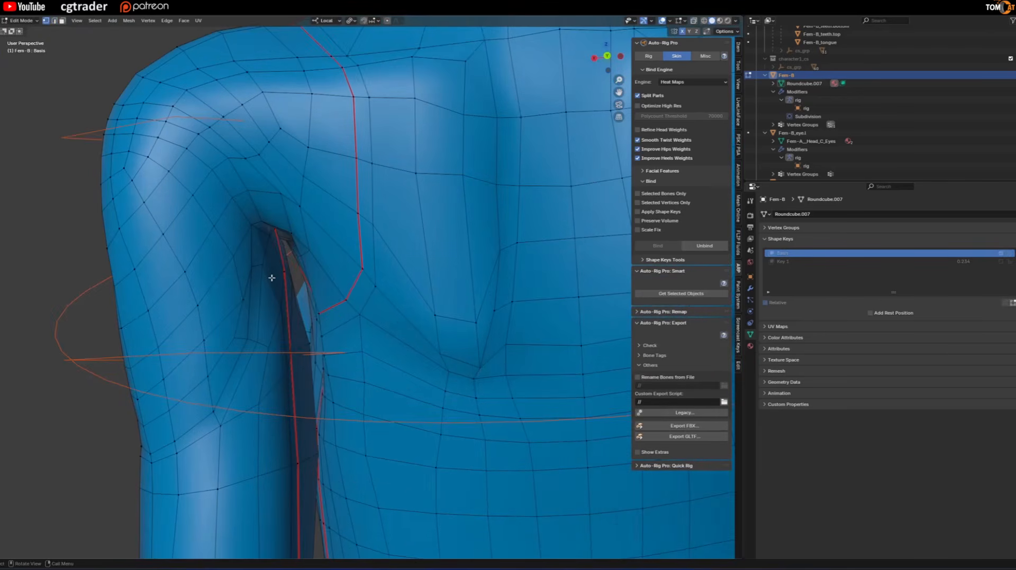
pyautogui.moveTo(271, 282); pyautogui.dragTo(268, 218, button='middle')
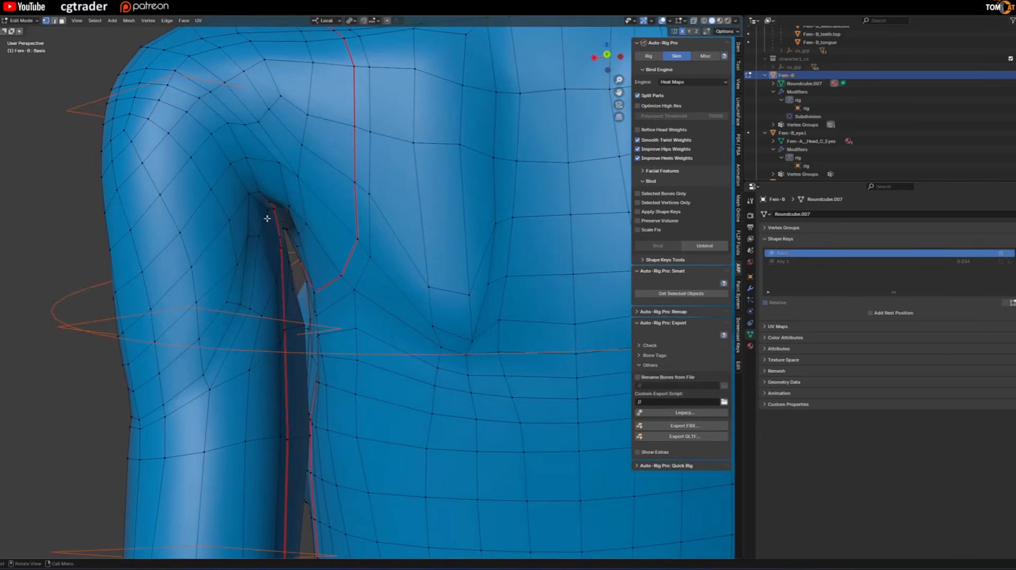
pyautogui.click(270, 209)
pyautogui.press('KP_Decimal')
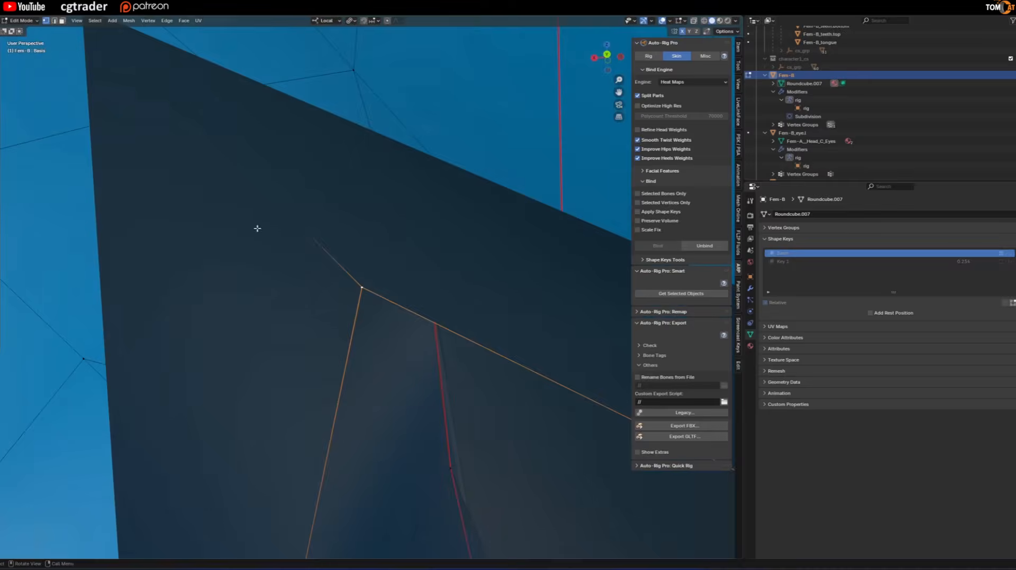
pyautogui.scroll(-8, 259, 230)
pyautogui.scroll(-10, 287, 247)
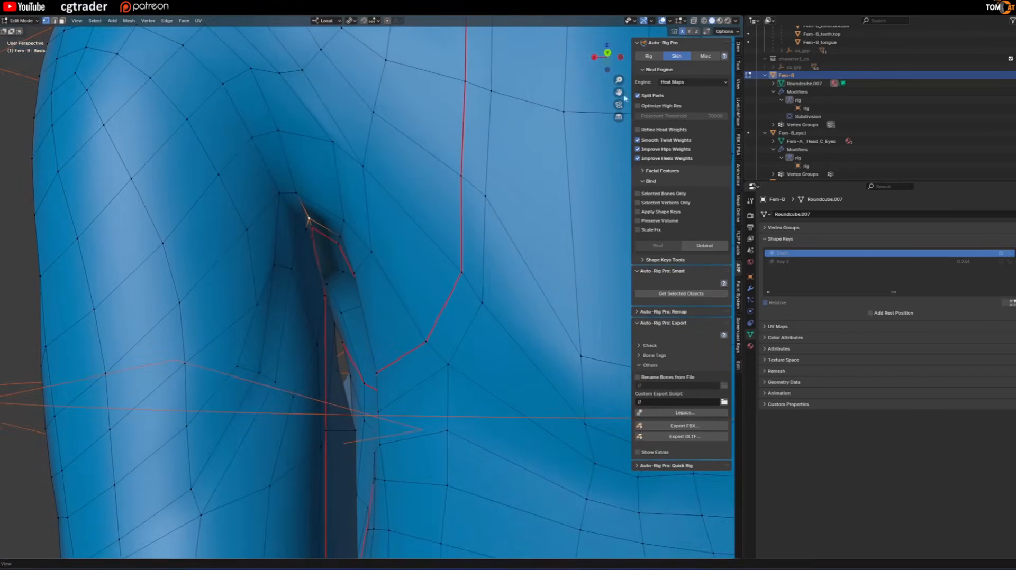
pyautogui.moveTo(437, 178); pyautogui.dragTo(431, 188, button='middle')
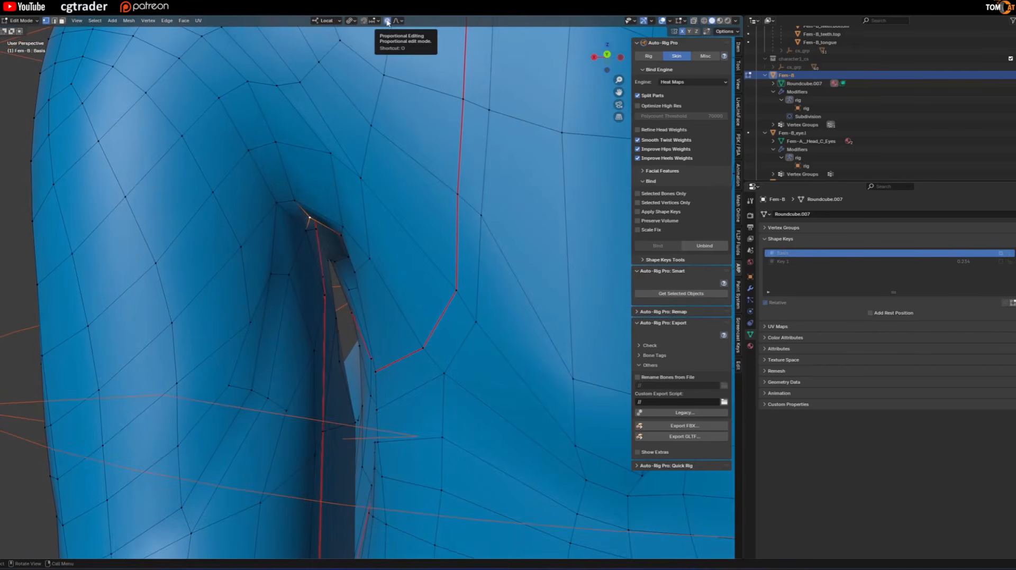
pyautogui.moveTo(365, 74); pyautogui.dragTo(341, 115, button='middle')
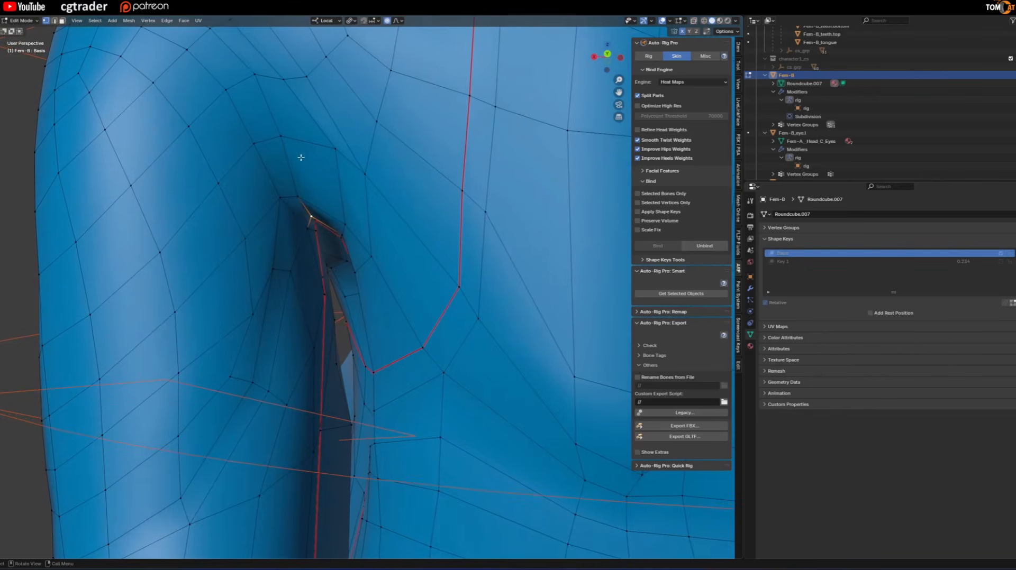
# Try pulling the armpit crease vertex downward with smooth proportional editing at a size of about 0.039.
pyautogui.press('g')
pyautogui.scroll(-3, 299, 207)
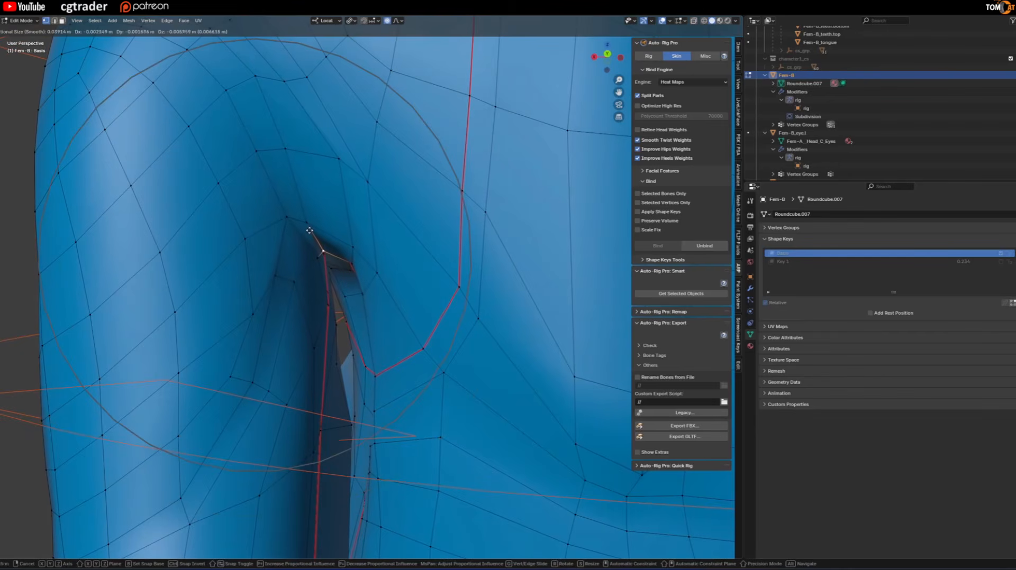
pyautogui.click(310, 227)
pyautogui.scroll(-1, 303, 225)
pyautogui.scroll(-1, 289, 223)
pyautogui.hotkey('alt', 'shift', 'z')
pyautogui.hotkey('alt', 'shift', 'z')
pyautogui.scroll(1, 296, 226)
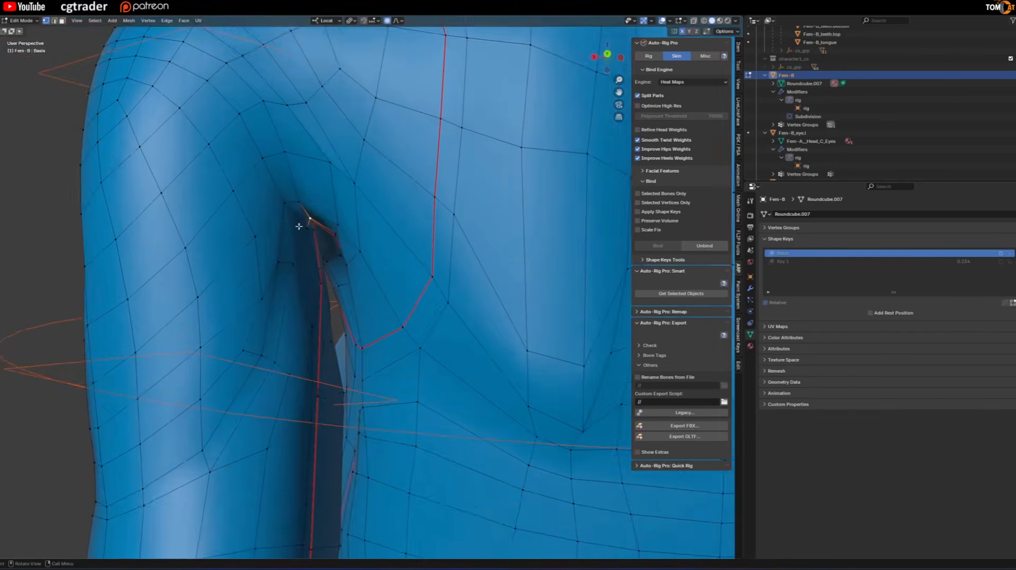
# Move the armpit crease vertex by -0.002415, -0.001044, -0.003755 m with smooth, mirrored proportional editing at size 0.039.
pyautogui.scroll(2, 299, 227)
pyautogui.press('g')
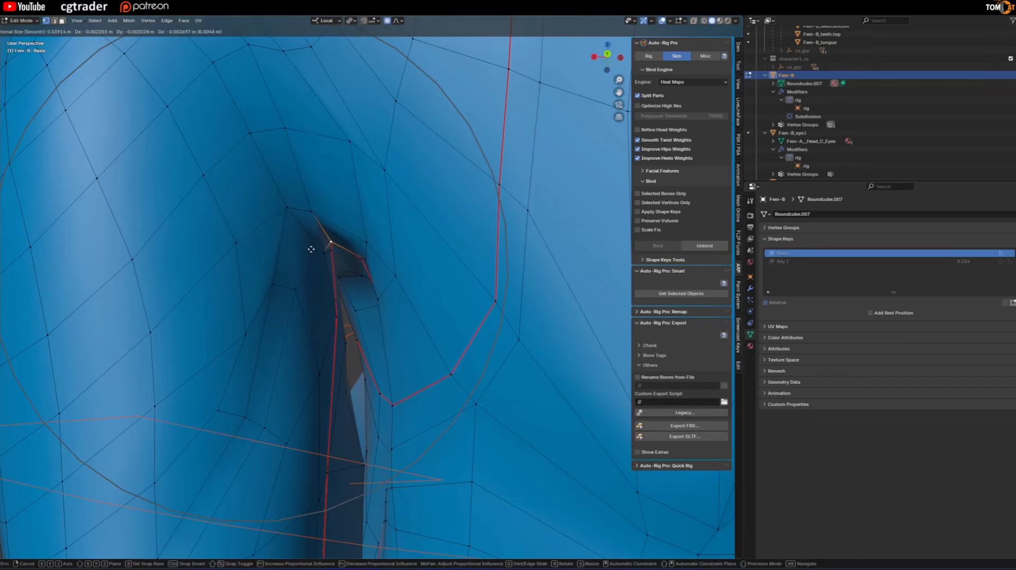
pyautogui.click(311, 250)
pyautogui.scroll(-4, 307, 244)
pyautogui.press('z')
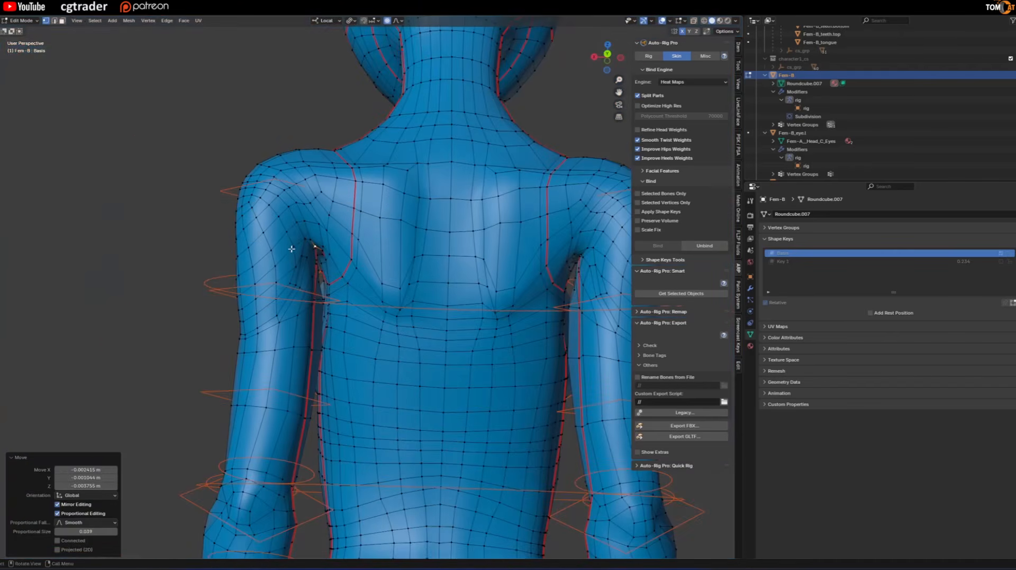
# Leave mesh editing, switch from Weight Paint to Object Mode and show the viewport overlays.
pyautogui.press('Tab')
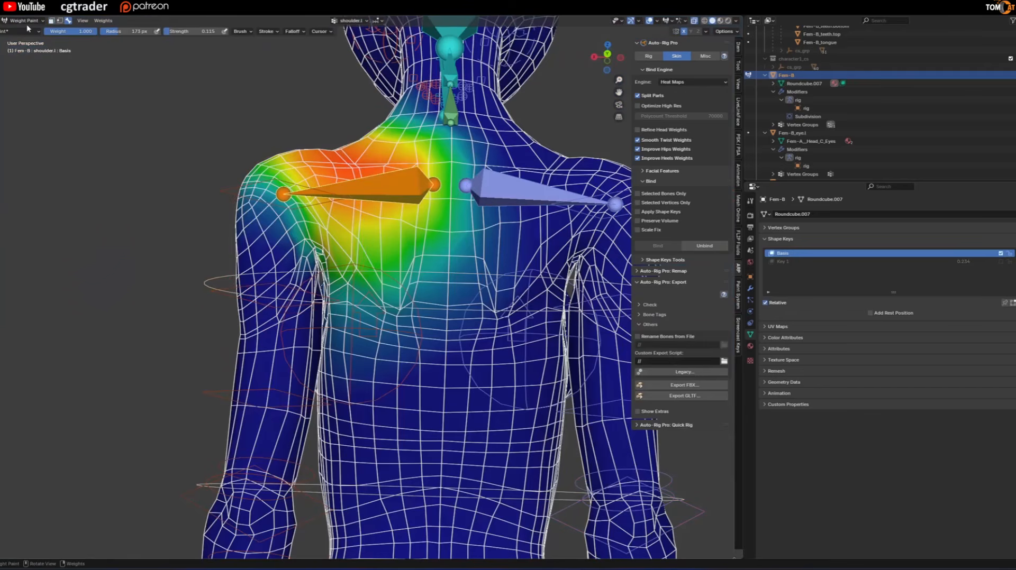
pyautogui.click(26, 21)
pyautogui.click(30, 29)
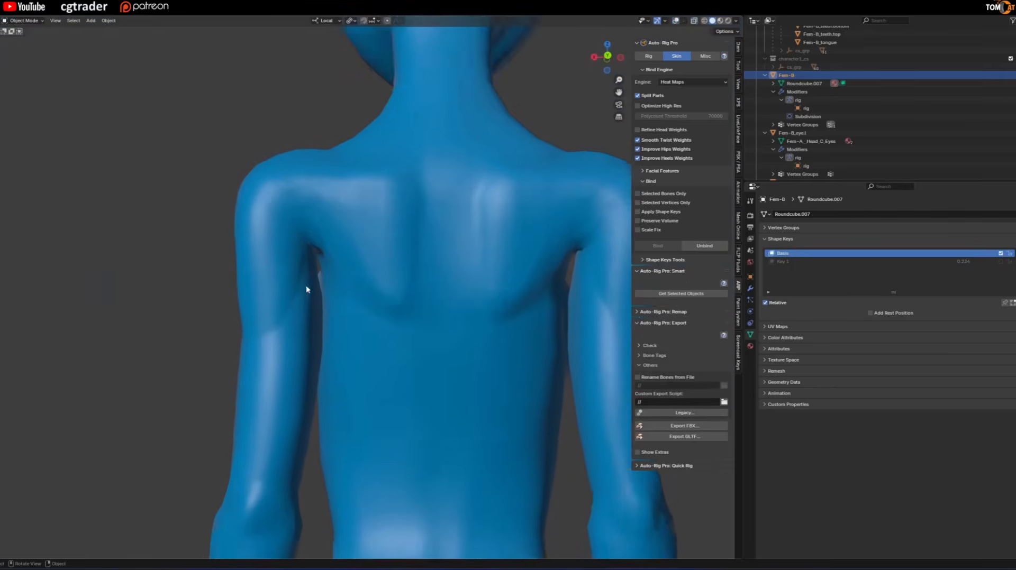
pyautogui.scroll(-3, 310, 264)
pyautogui.hotkey('shift', 'alt', 'z')
# Select the rig, make its Main bone collection visible and enter Pose Mode with the left hand IK control selected.
pyautogui.click(225, 356)
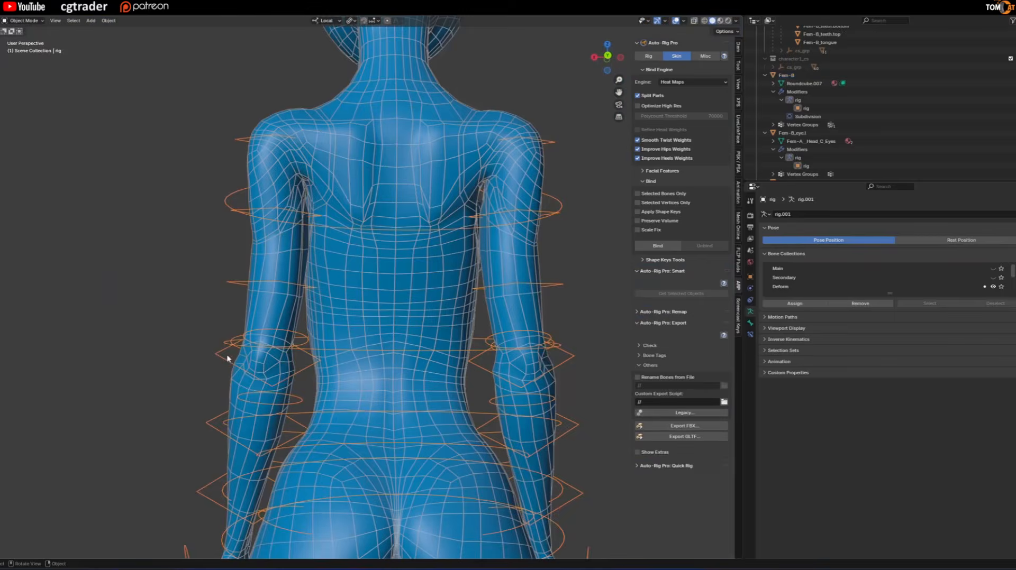
pyautogui.hotkey('ctrl', 'Tab')
pyautogui.scroll(-3, 207, 351)
pyautogui.moveTo(207, 351); pyautogui.dragTo(231, 351, button='middle')
pyautogui.hotkey('ctrl', 'Tab')
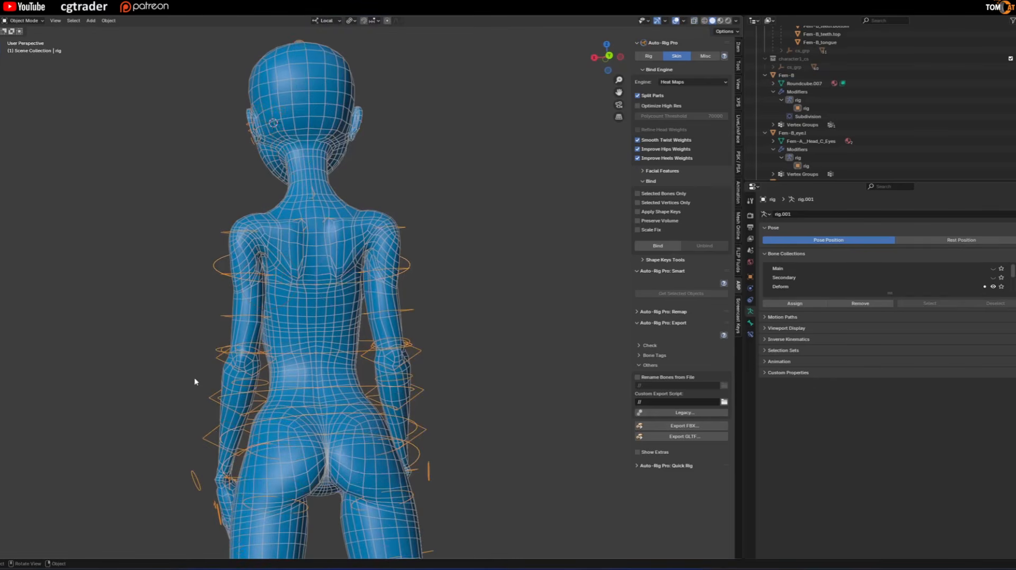
pyautogui.click(993, 269)
pyautogui.keyDown('shift'); pyautogui.moveTo(410, 375); pyautogui.dragTo(412, 335, button='middle'); pyautogui.keyUp('shift')
pyautogui.hotkey('ctrl', 'Tab')
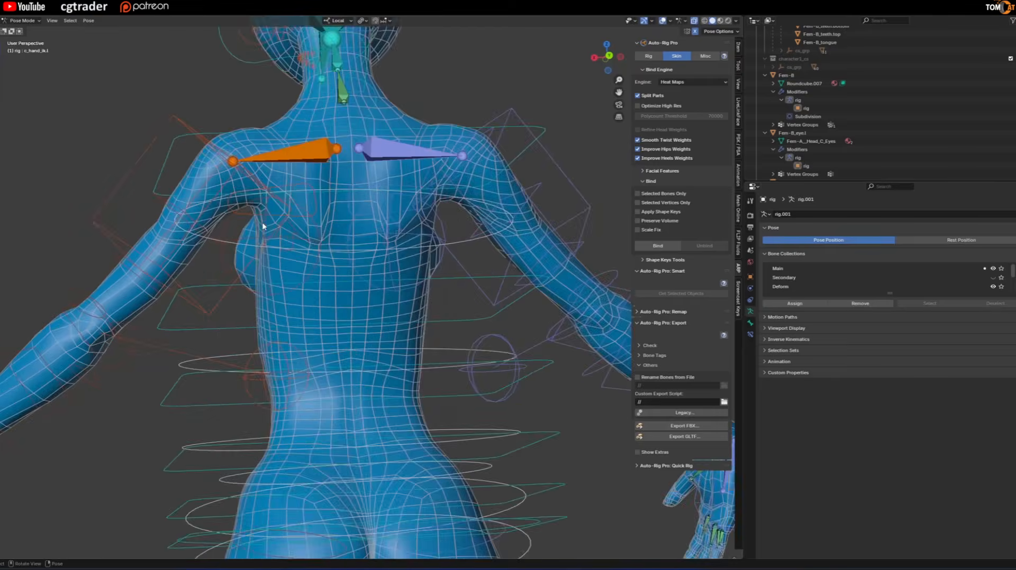
# Pose both arms outward and inspect the rear armpit deformation from behind with overlays hidden.
pyautogui.scroll(2, 262, 222)
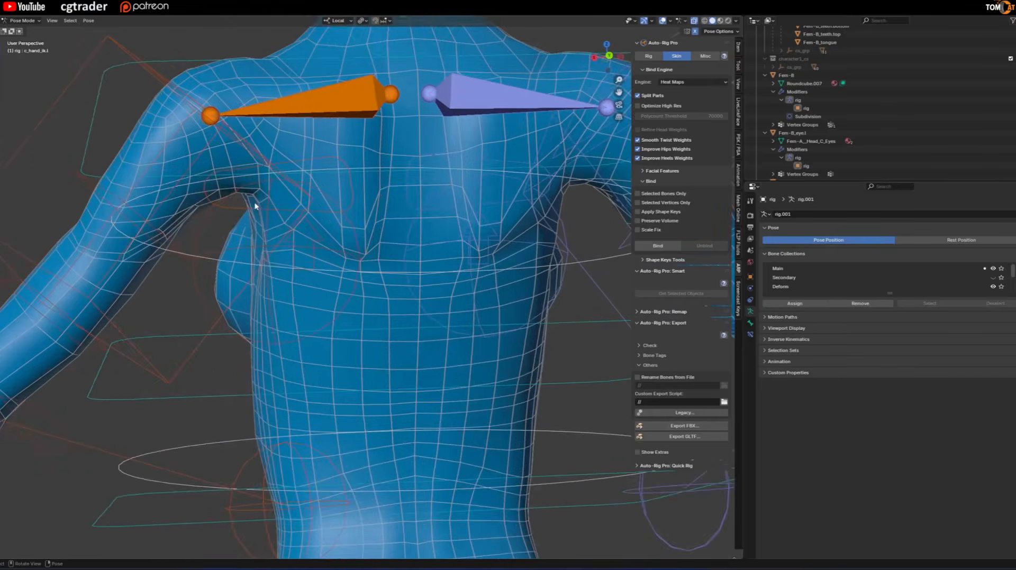
pyautogui.scroll(2, 258, 204)
pyautogui.scroll(-1, 245, 204)
pyautogui.hotkey('shift', 'alt', 'z')
pyautogui.scroll(-1, 225, 238)
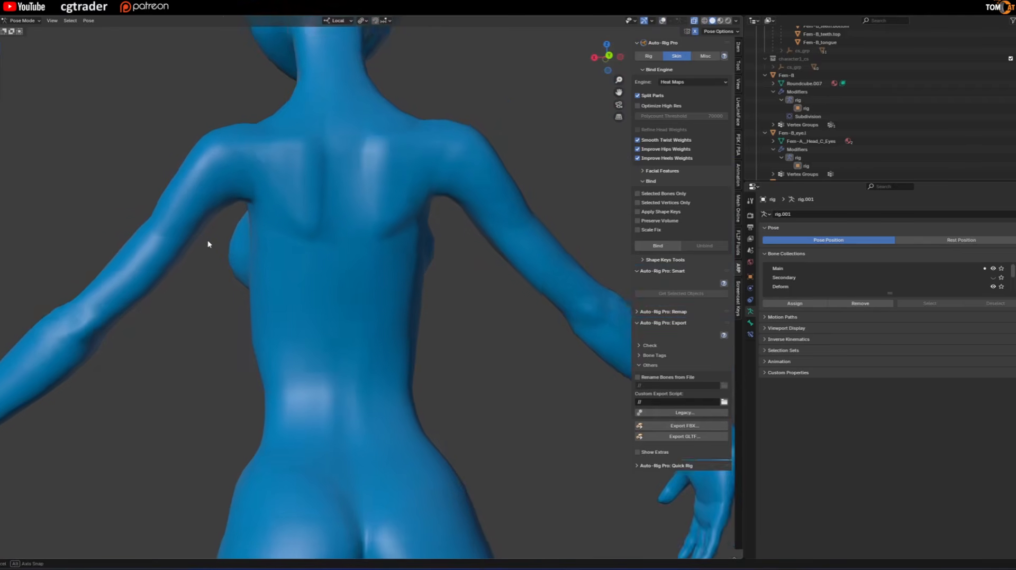
pyautogui.moveTo(208, 241); pyautogui.dragTo(228, 210, button='middle')
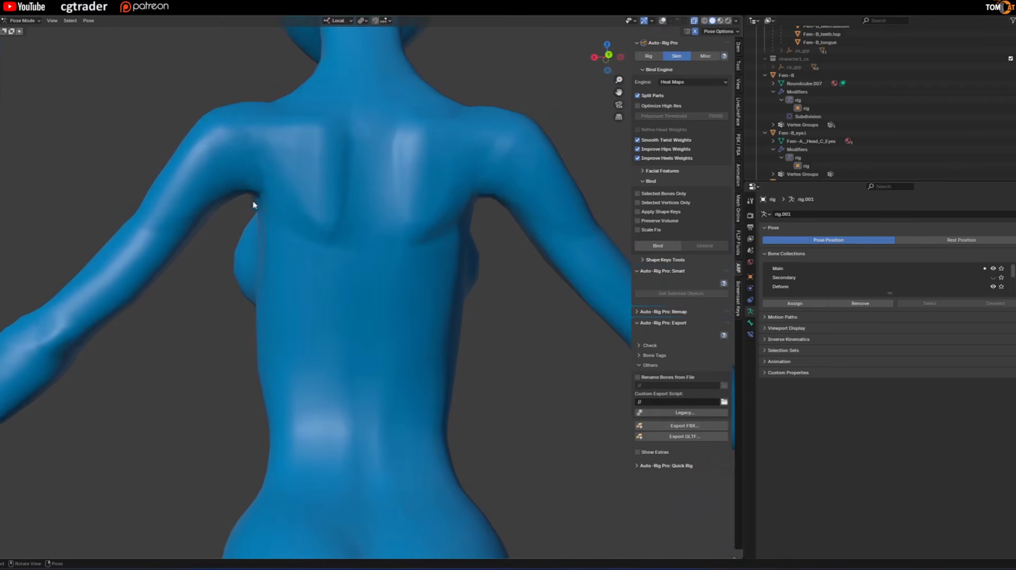
pyautogui.scroll(-4, 254, 197)
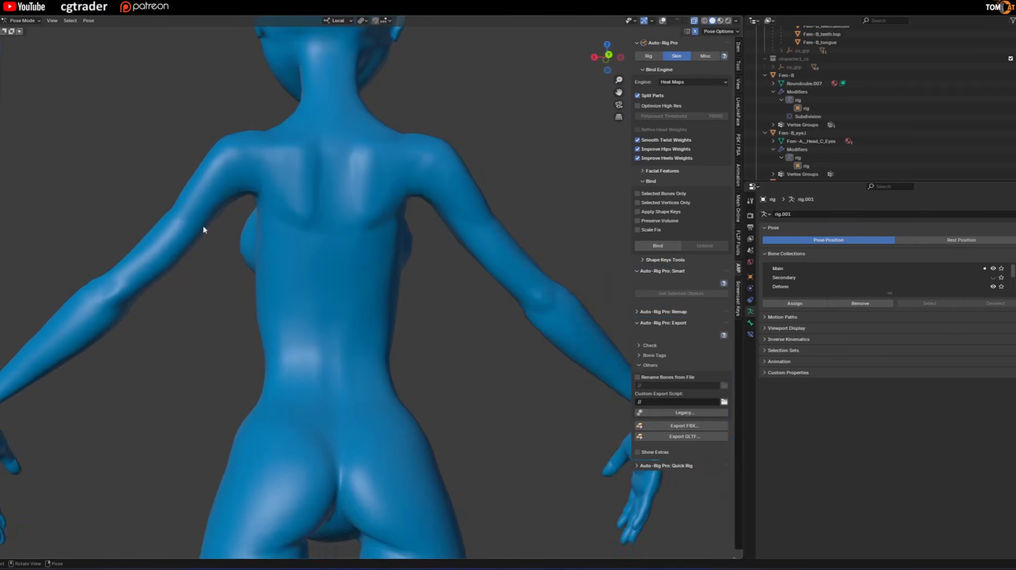
# Undo the outward arm pose and check the rear armpits at rest with overlays hidden.
pyautogui.hotkey('shift', 'alt', 'z')
pyautogui.hotkey('ctrl', 'z')
pyautogui.hotkey('shift', 'alt', 'z')
pyautogui.scroll(4, 264, 193)
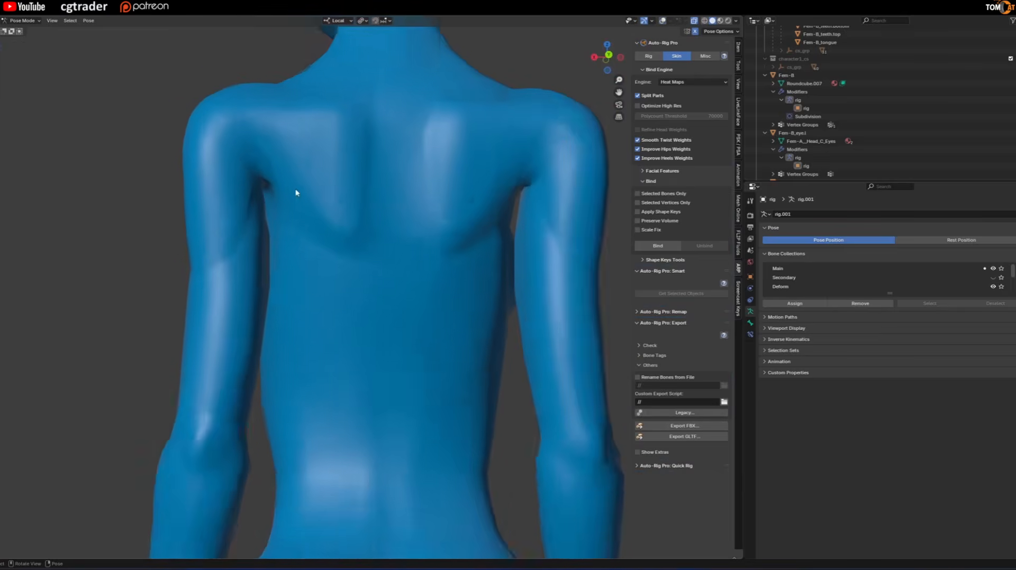
pyautogui.scroll(-2, 262, 195)
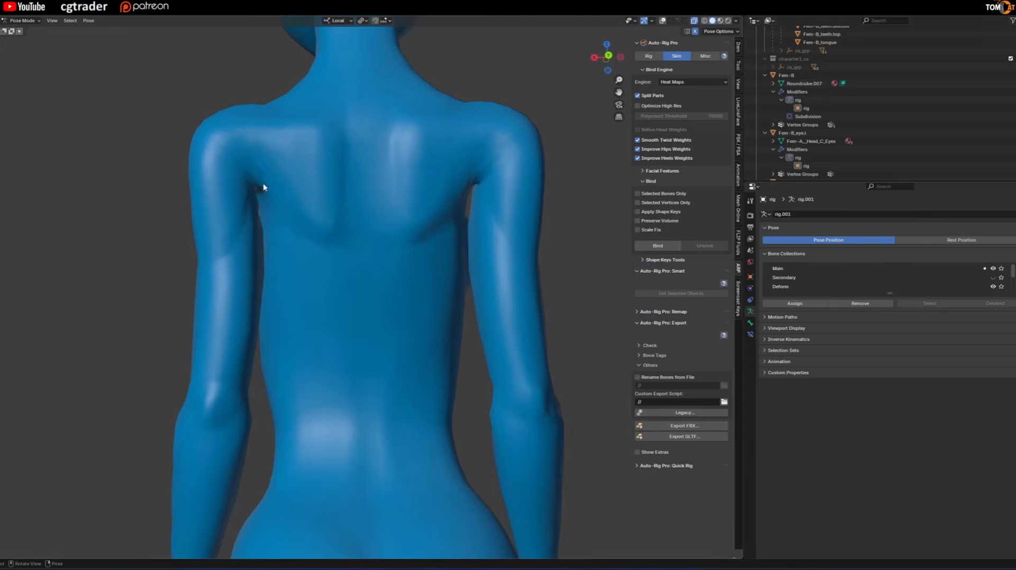
# Show the viewport overlays again and split off a Timeline editor below the 3D viewport.
pyautogui.scroll(-3, 264, 187)
pyautogui.moveTo(229, 218); pyautogui.dragTo(365, 268, button='middle')
pyautogui.hotkey('shift', 'alt', 'z')
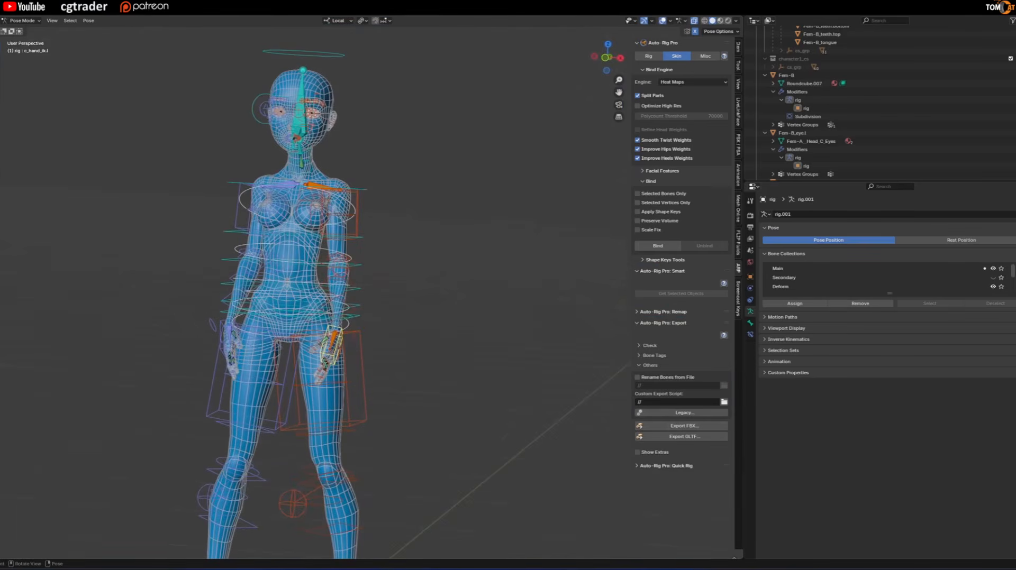
pyautogui.moveTo(1, 558); pyautogui.dragTo(1, 518)
pyautogui.click(4, 523)
pyautogui.press('Escape')
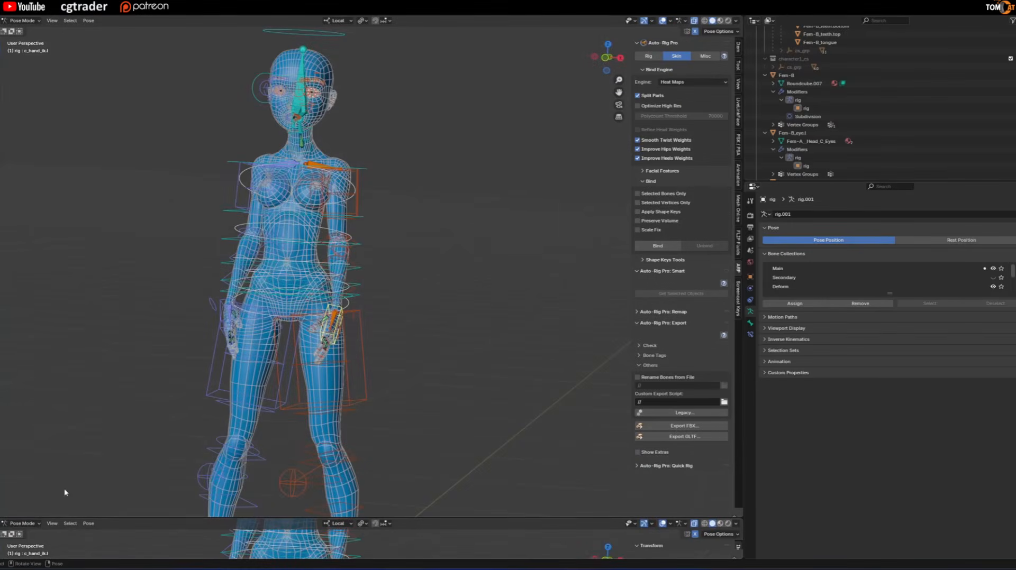
pyautogui.click(4, 523)
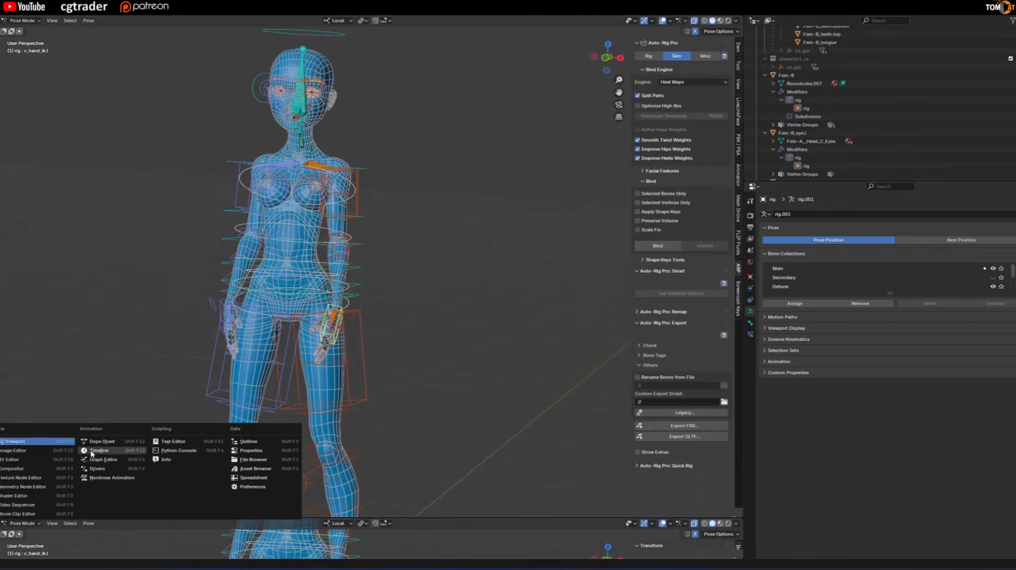
pyautogui.click(127, 454)
# Hide the Deform bone collection and reset all pose controls to their rest pose.
pyautogui.scroll(-3, 189, 438)
pyautogui.keyDown('shift'); pyautogui.moveTo(189, 450); pyautogui.dragTo(222, 408, button='middle'); pyautogui.keyUp('shift')
pyautogui.scroll(1, 237, 427)
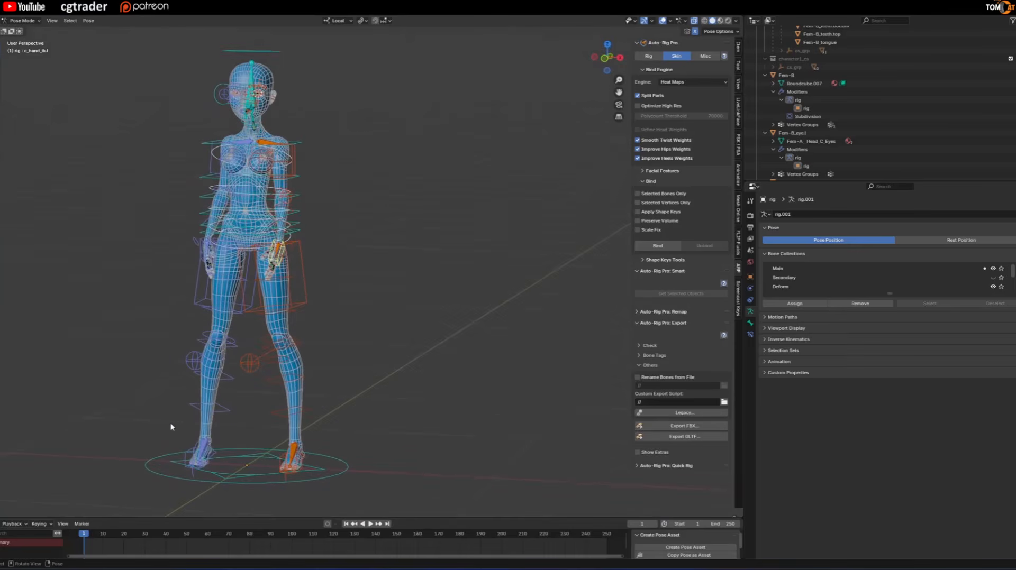
pyautogui.scroll(1, 285, 413)
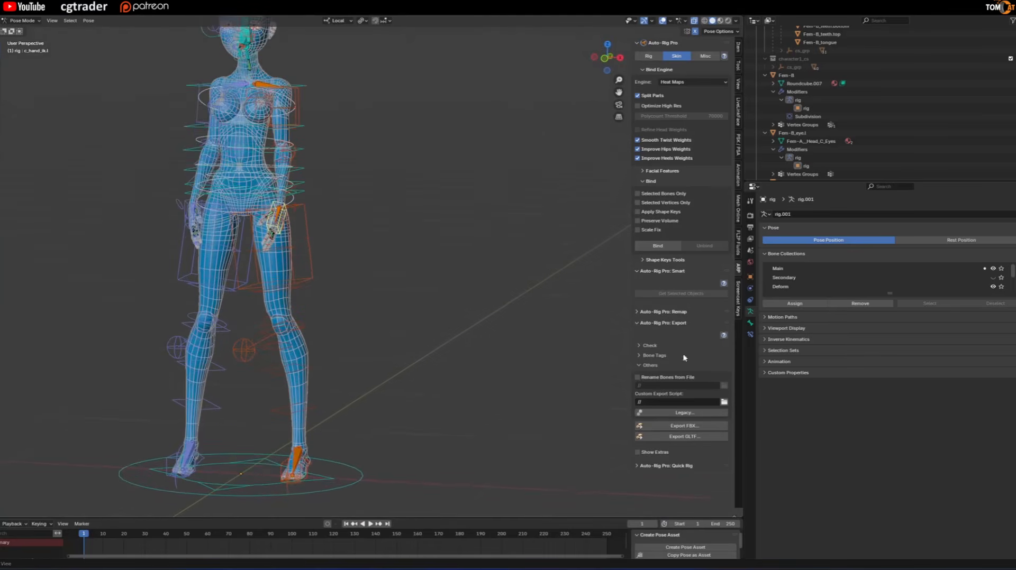
pyautogui.click(993, 287)
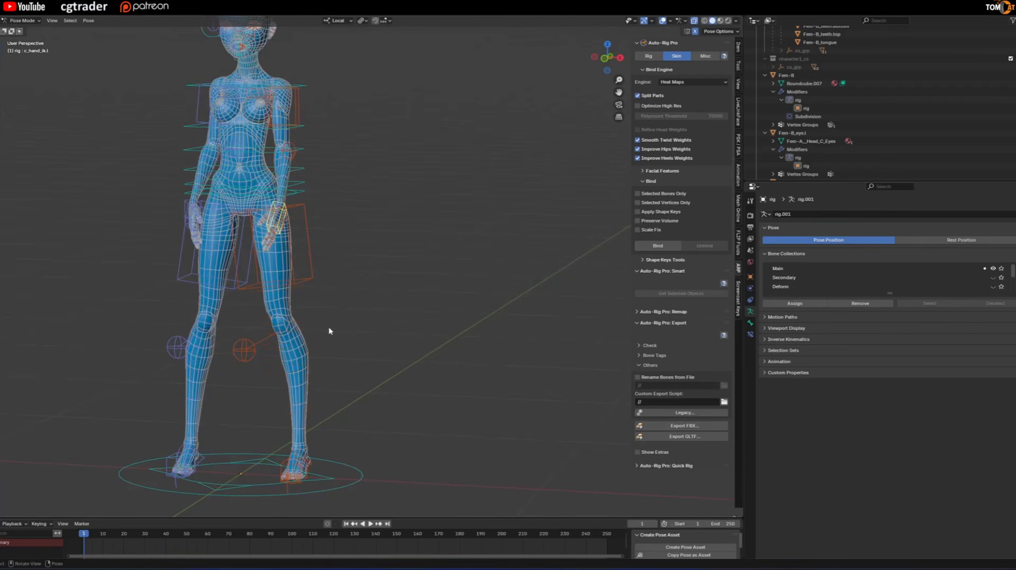
pyautogui.press('a')
pyautogui.hotkey('alt', 'r')
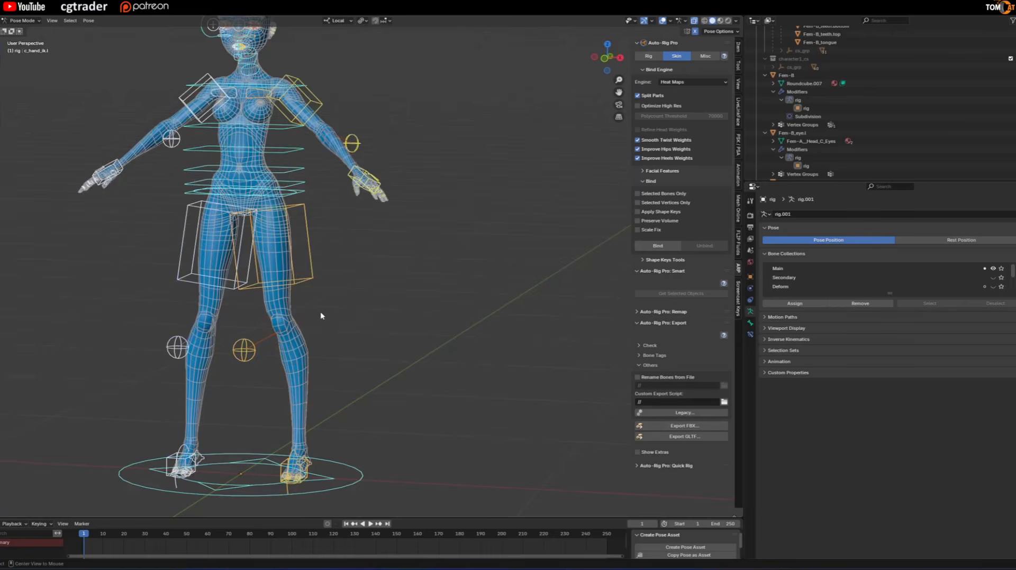
# Insert a Location, Rotation & Scale keyframe for all controls at frame 1.
pyautogui.scroll(-3, 324, 316)
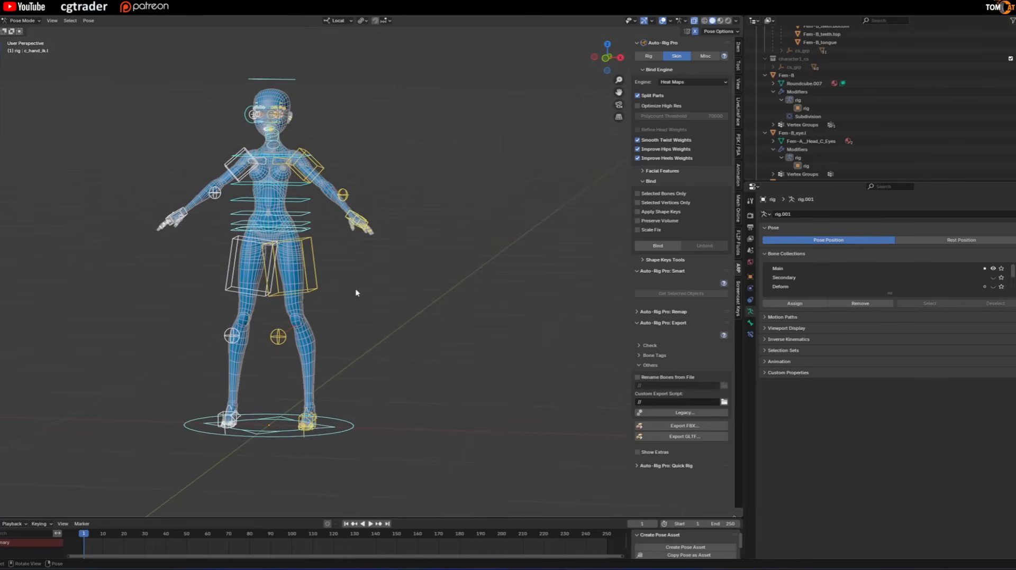
pyautogui.press('i')
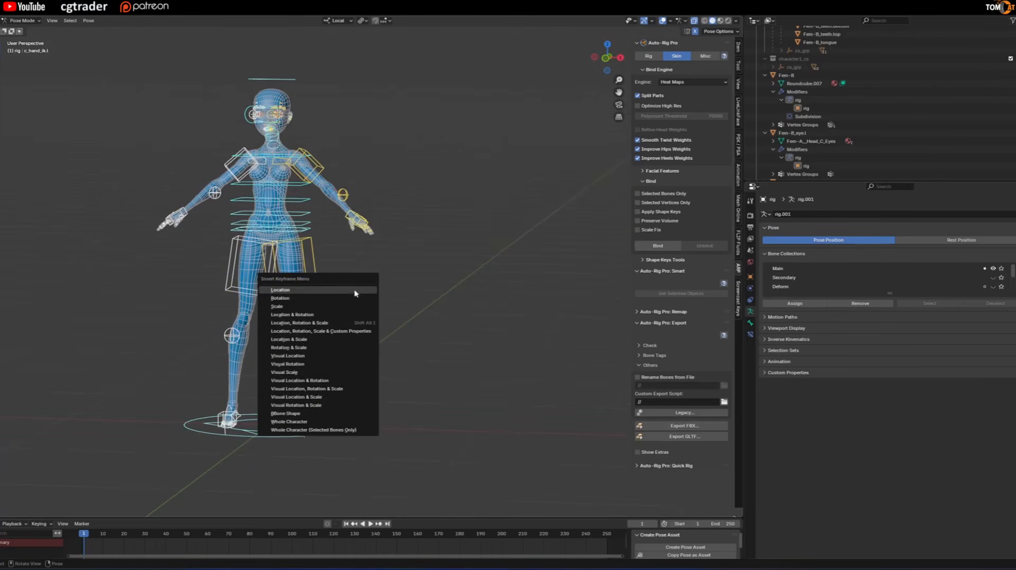
pyautogui.click(319, 324)
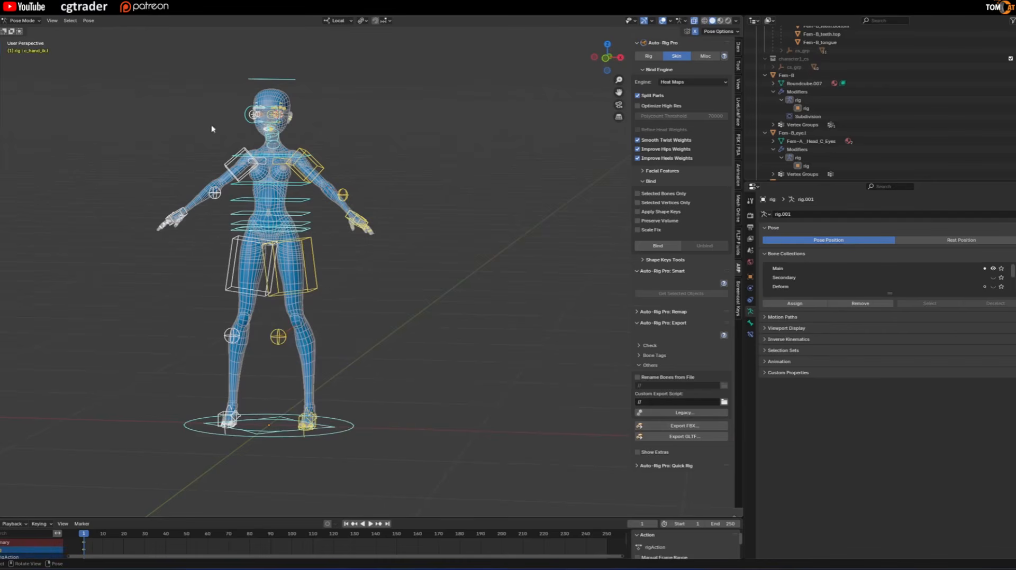
# At frame 10, raise both arms to horizontal, lift the elbow poles and rotate the hands in line with the forearms.
pyautogui.moveTo(320, 296); pyautogui.dragTo(231, 341, button='middle')
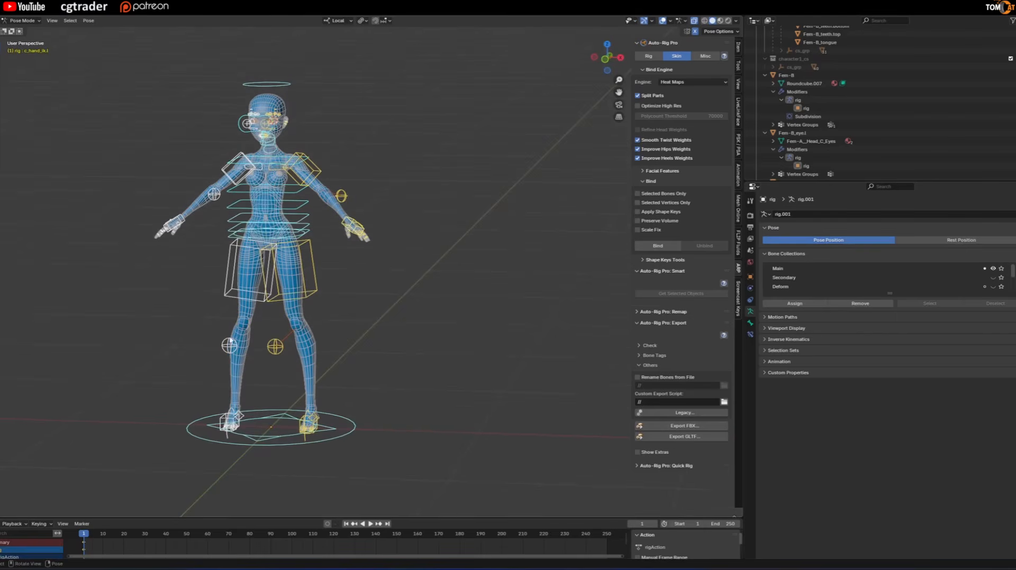
pyautogui.scroll(1, 77, 539)
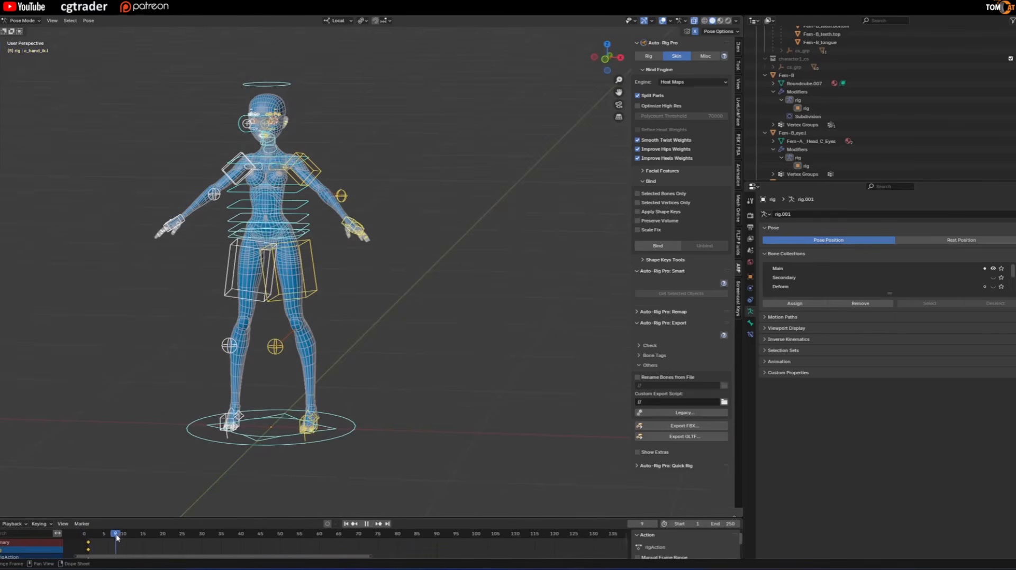
pyautogui.scroll(2, 287, 389)
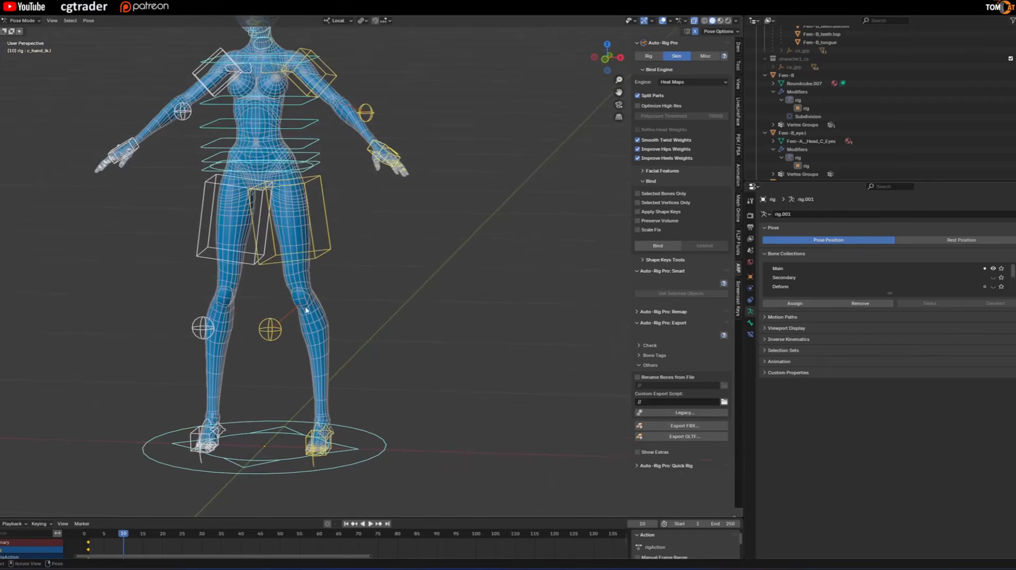
pyautogui.keyDown('shift'); pyautogui.moveTo(332, 221); pyautogui.dragTo(342, 328, button='middle'); pyautogui.keyUp('shift')
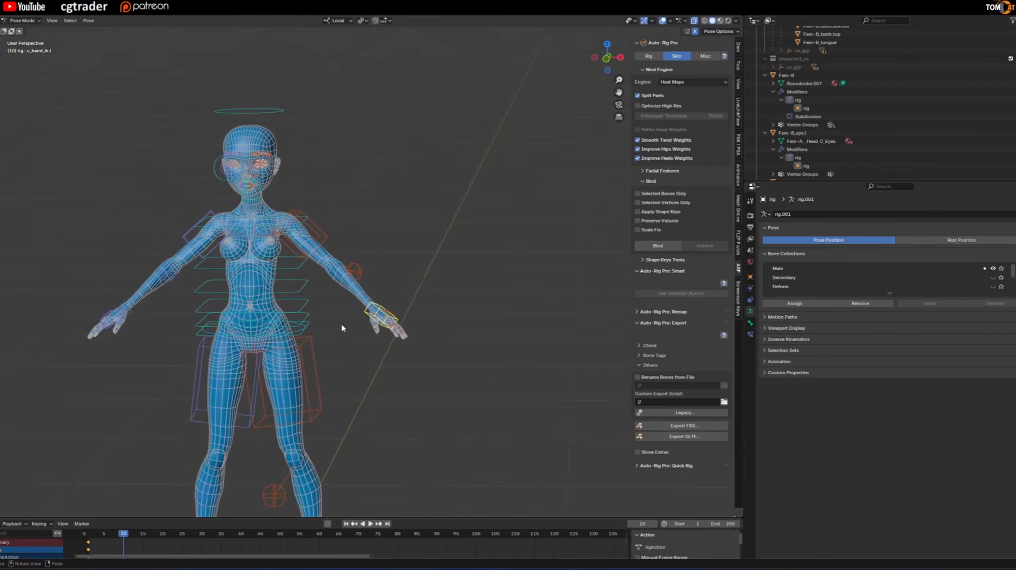
pyautogui.press('g')
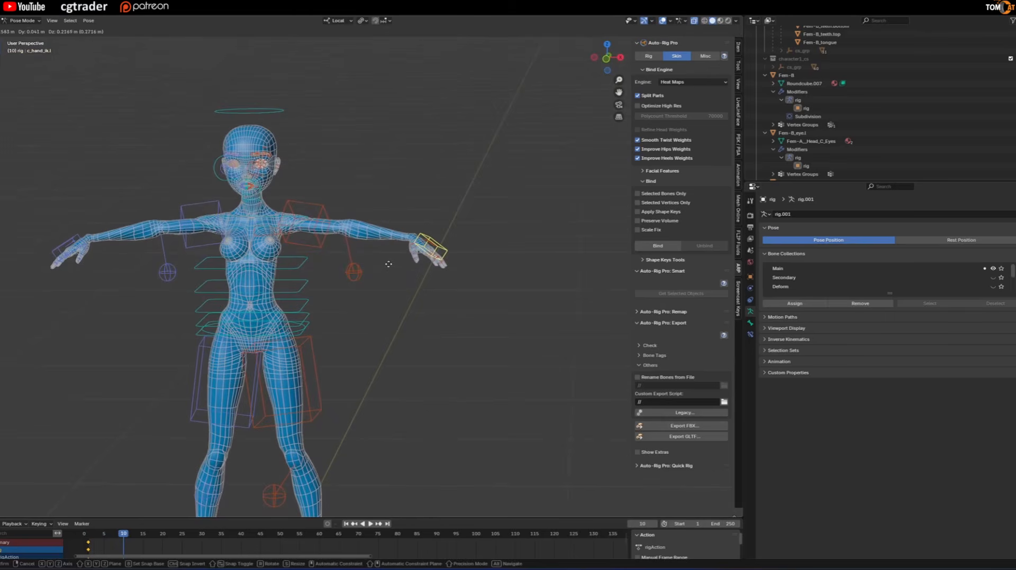
pyautogui.click(344, 281)
pyautogui.click(353, 272)
pyautogui.press('g')
pyautogui.click(381, 227)
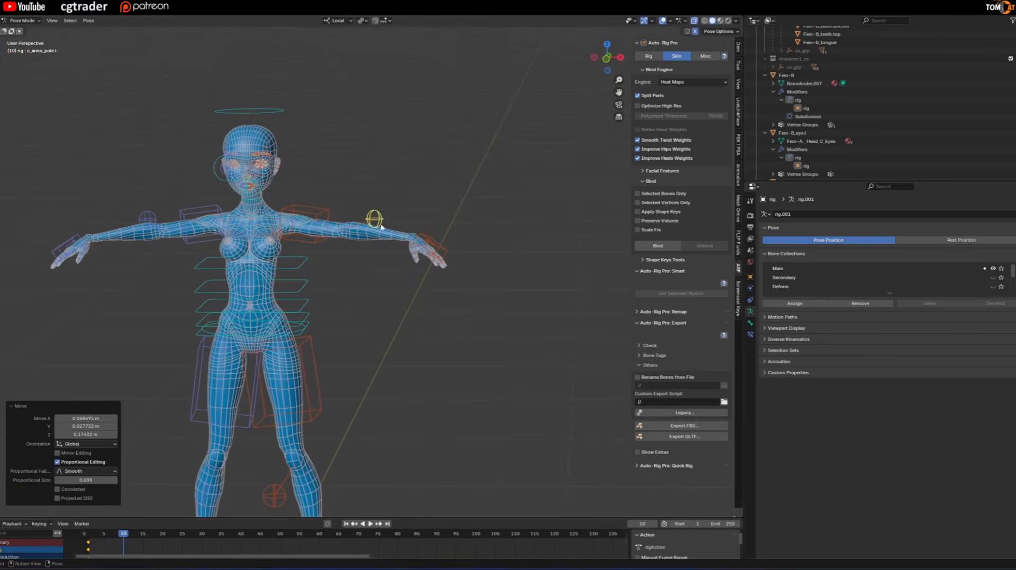
pyautogui.click(418, 237)
pyautogui.press('r')
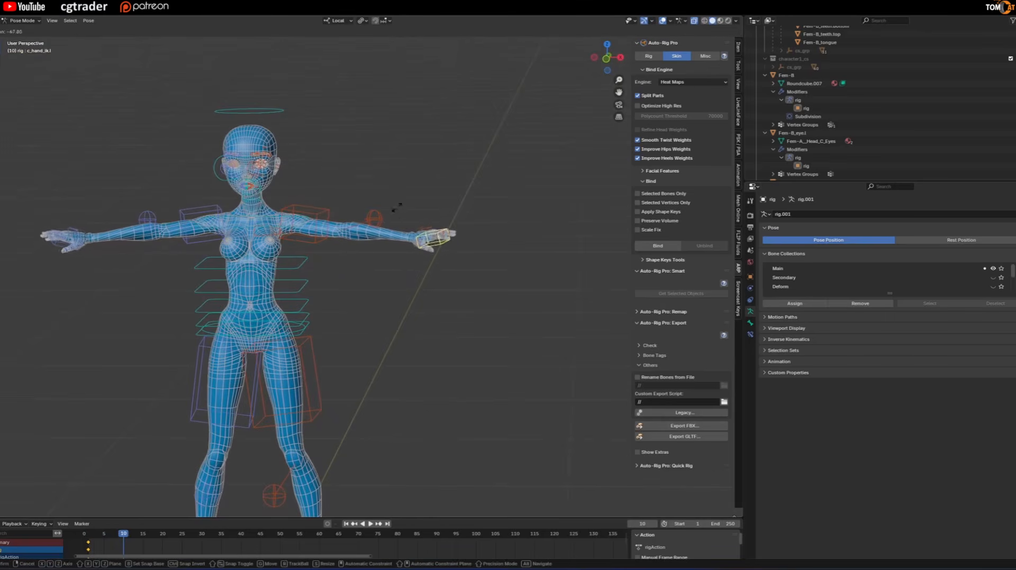
pyautogui.click(392, 214)
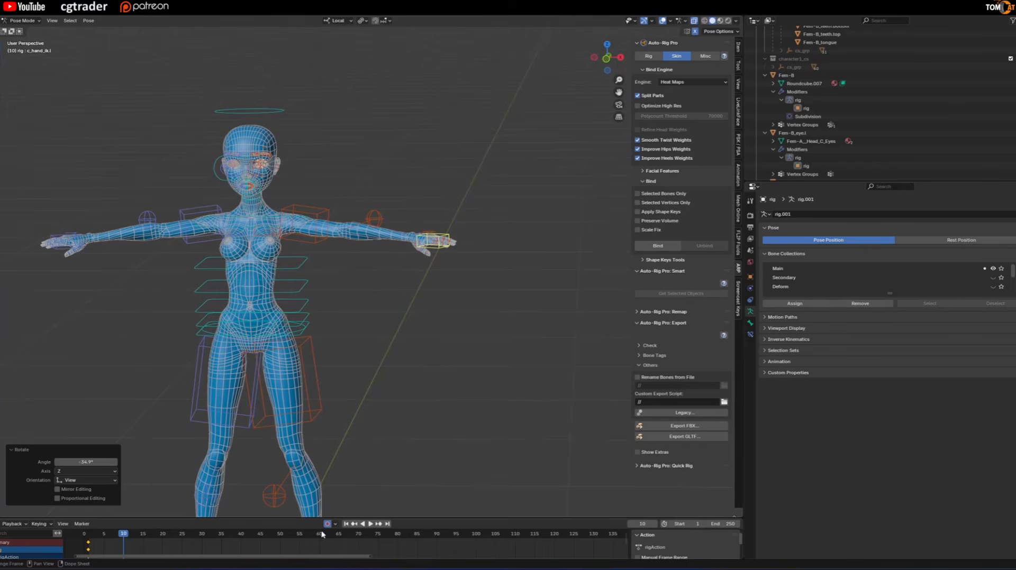
# Enable Auto Keying, record the horizontal arm pose at frame 10 and scrub between frames 1 and 10.
pyautogui.press('g')
pyautogui.click(411, 283)
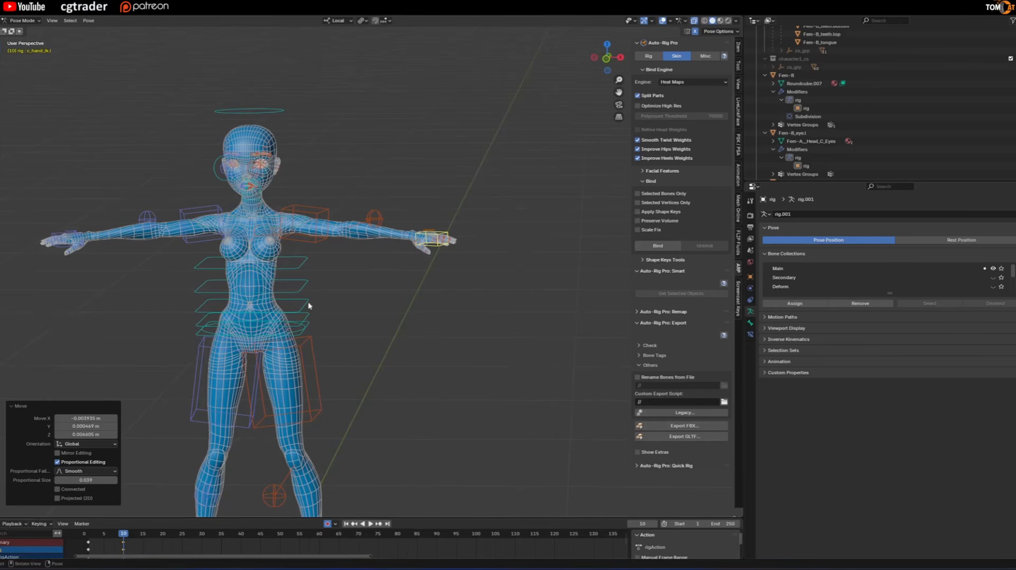
pyautogui.click(374, 221)
pyautogui.press('g')
pyautogui.click(351, 339)
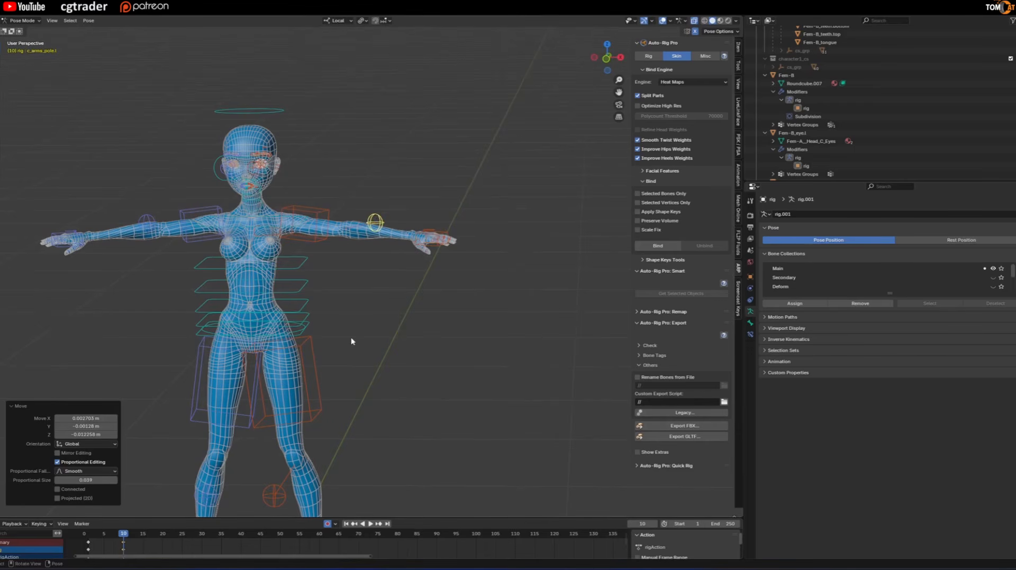
pyautogui.press('i')
pyautogui.moveTo(131, 537); pyautogui.dragTo(84, 536)
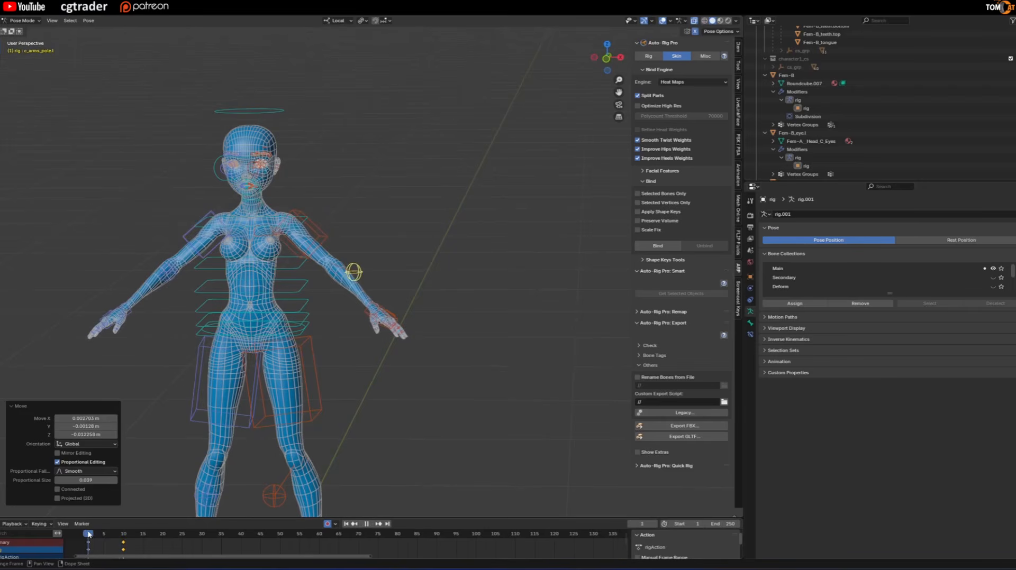
pyautogui.moveTo(88, 535); pyautogui.dragTo(123, 535)
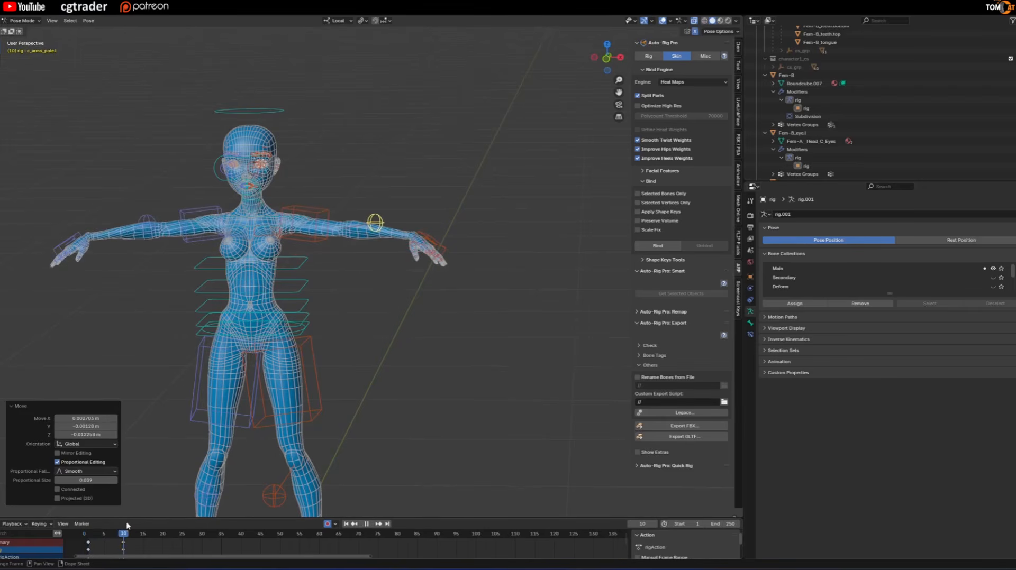
# At frame 20, raise both hands above head height and rotate them to point upward.
pyautogui.press('space')
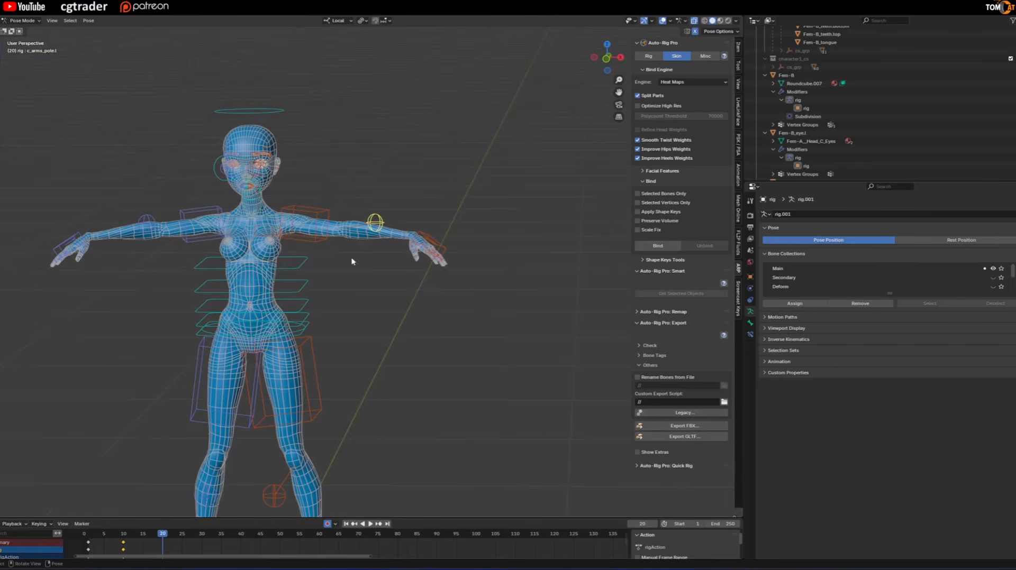
pyautogui.moveTo(353, 261); pyautogui.dragTo(381, 254, button='middle')
pyautogui.click(425, 230)
pyautogui.press('g')
pyautogui.click(391, 123)
pyautogui.press('r')
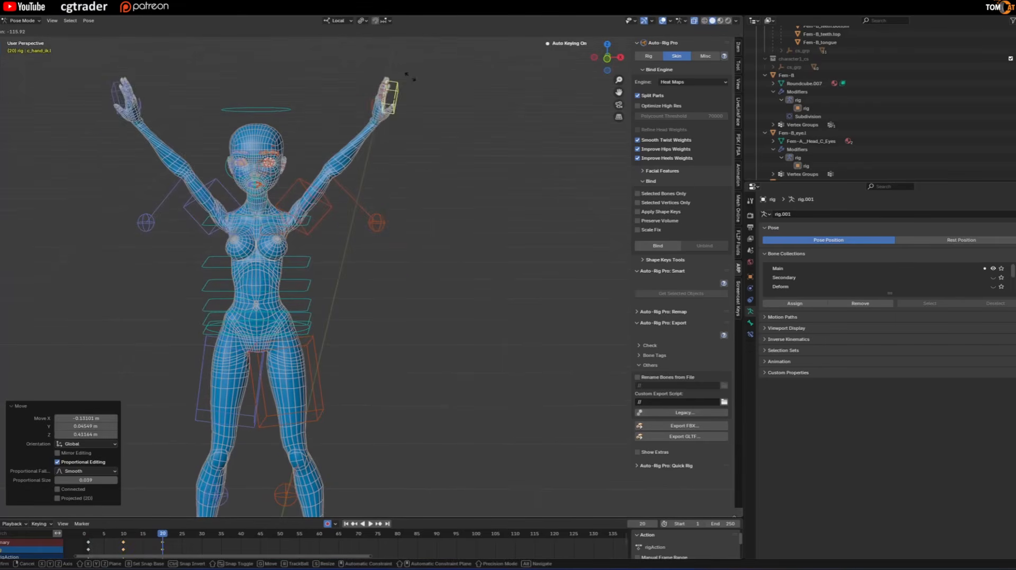
pyautogui.click(412, 79)
pyautogui.press('g')
pyautogui.click(403, 101)
# Reposition the elbow poles of the raised arms at frame 20, bringing them forward about 0.15 m.
pyautogui.click(382, 223)
pyautogui.press('g')
pyautogui.click(365, 210)
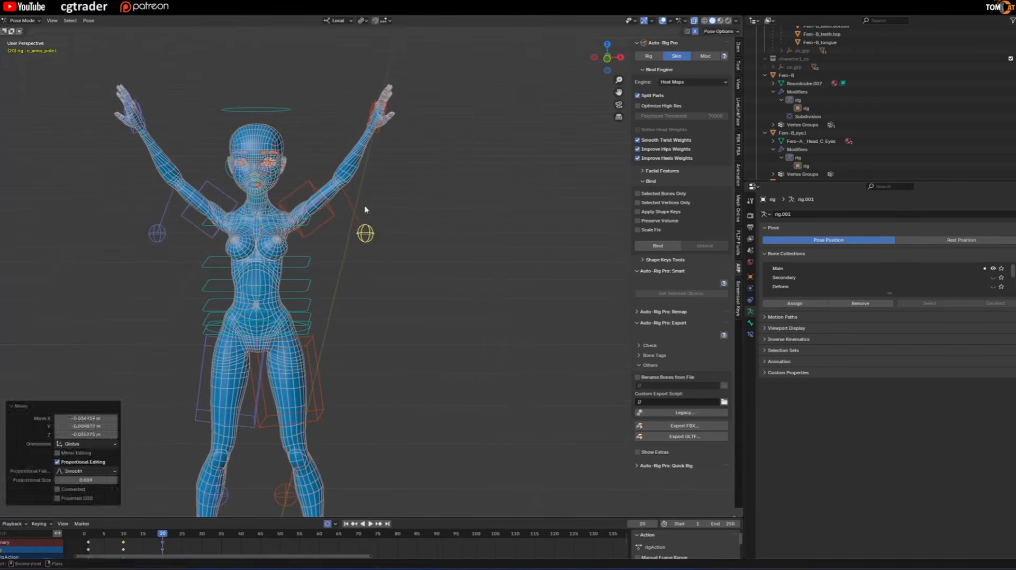
pyautogui.moveTo(365, 210); pyautogui.dragTo(373, 252, button='middle')
pyautogui.press('g')
pyautogui.click(161, 294)
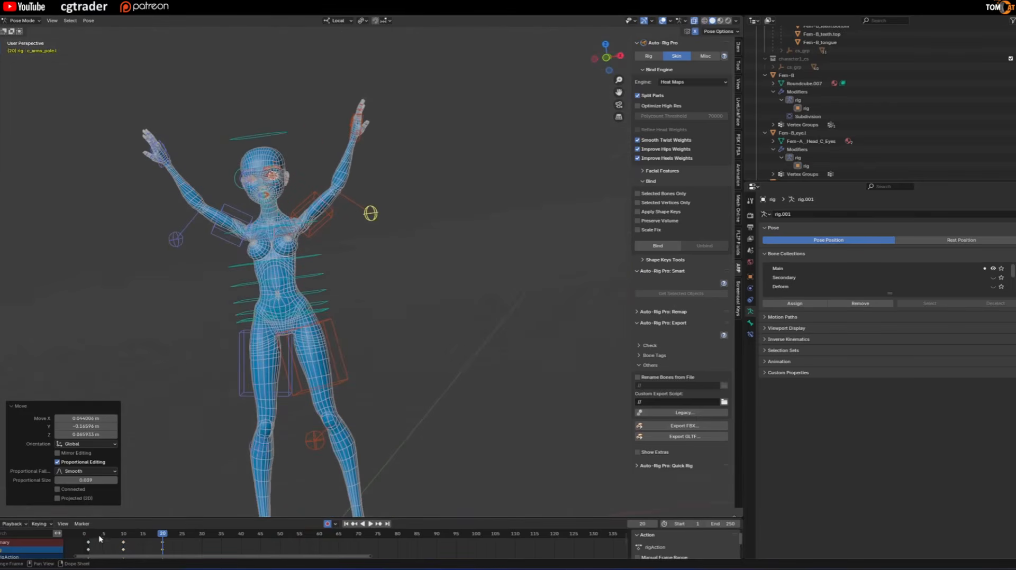
# Scrub through the arm-raise animation and examine the raised-arm deformation from the front, side and back.
pyautogui.scroll(-2, 230, 364)
pyautogui.keyDown('shift'); pyautogui.moveTo(229, 363); pyautogui.dragTo(227, 327, button='middle'); pyautogui.keyUp('shift')
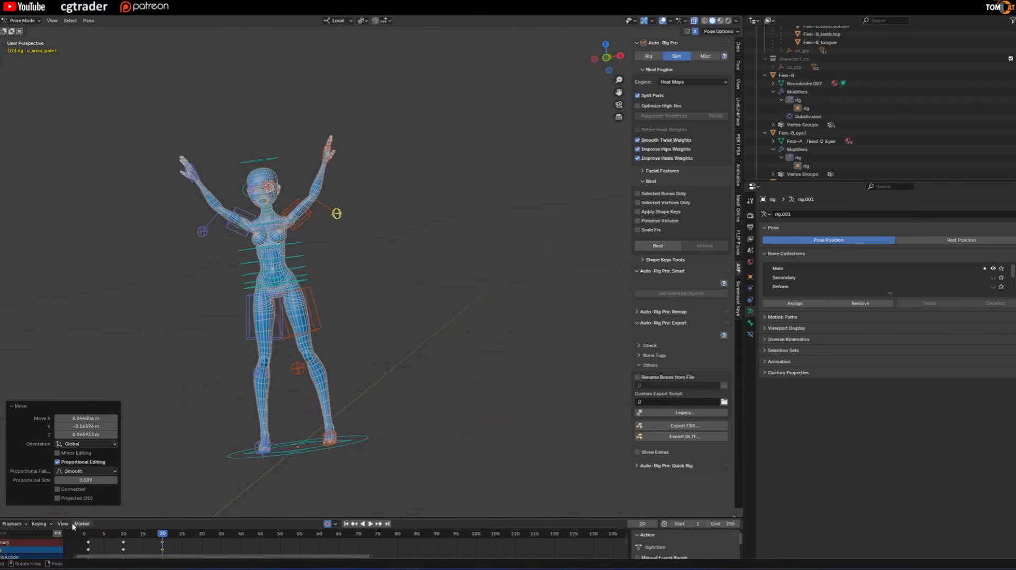
pyautogui.moveTo(92, 537); pyautogui.dragTo(162, 545)
pyautogui.moveTo(237, 549); pyautogui.dragTo(198, 548)
pyautogui.scroll(3, 259, 281)
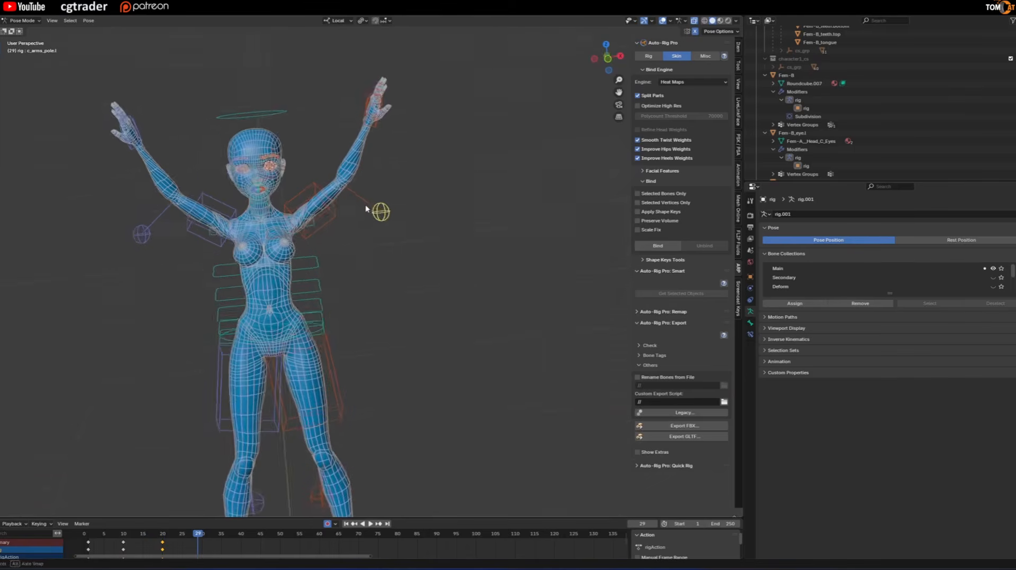
pyautogui.moveTo(307, 238); pyautogui.dragTo(284, 262, button='middle')
pyautogui.scroll(-2, 284, 262)
pyautogui.press('space')
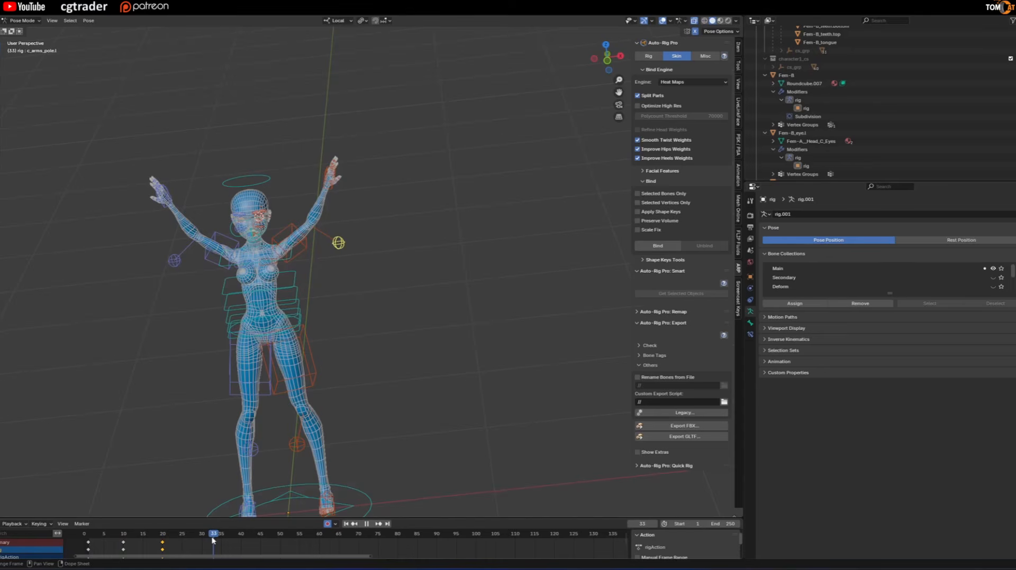
pyautogui.moveTo(376, 276); pyautogui.dragTo(231, 252, button='middle')
pyautogui.scroll(3, 339, 238)
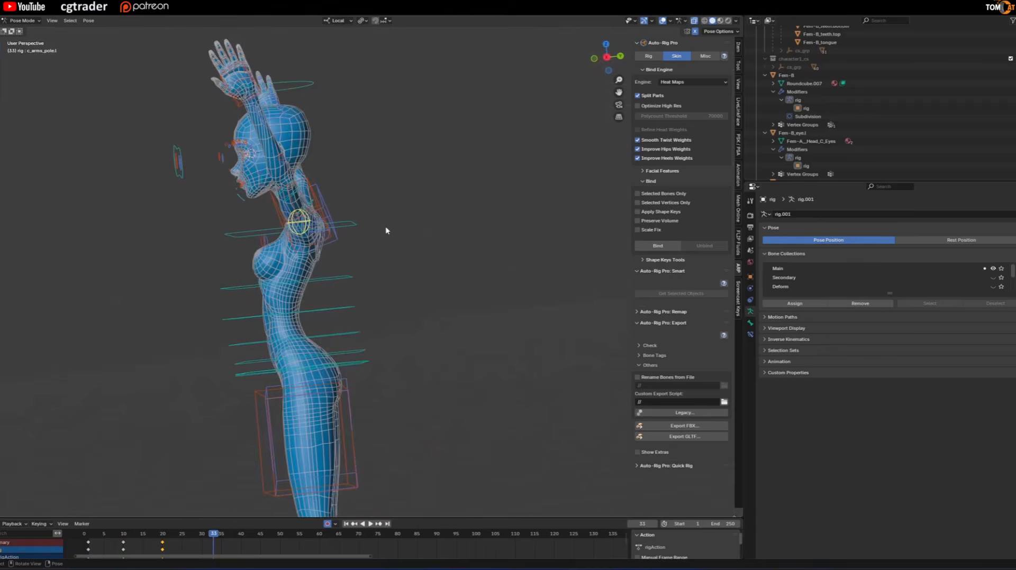
pyautogui.moveTo(385, 229); pyautogui.dragTo(324, 238, button='middle')
pyautogui.scroll(-2, 324, 238)
pyautogui.scroll(-2, 307, 185)
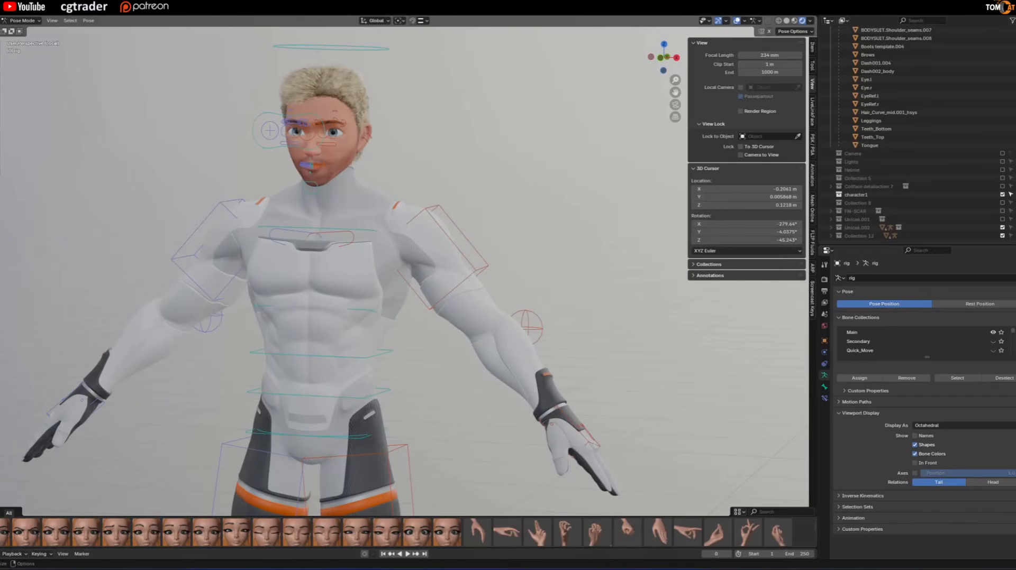
# On the blond male character's rig, move and rotate the left hand control to bring the hand in front of the torso.
pyautogui.click(584, 428)
pyautogui.press('g')
pyautogui.click(413, 339)
pyautogui.moveTo(313, 365); pyautogui.dragTo(365, 376, button='middle')
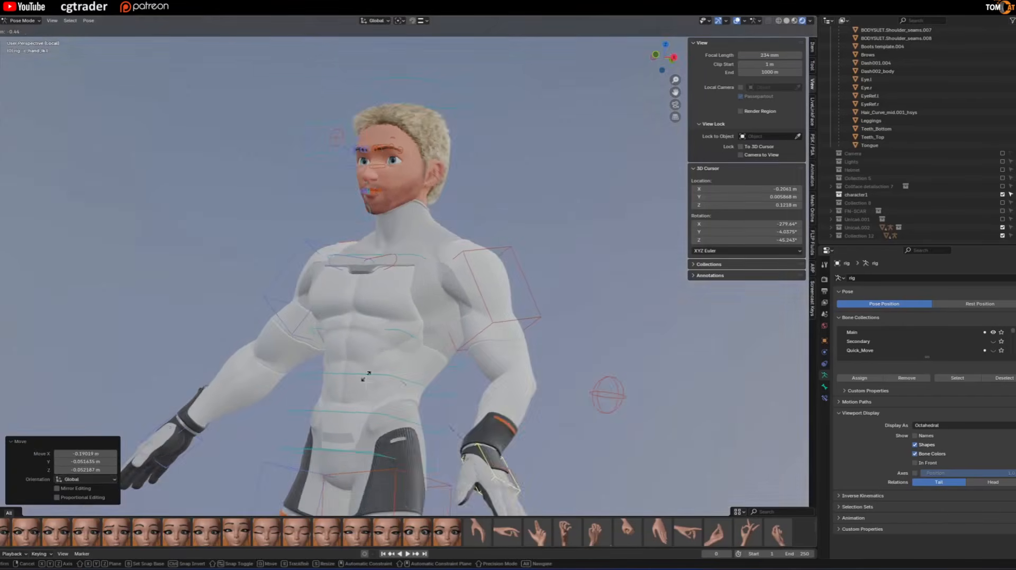
pyautogui.press('r')
pyautogui.press('g')
pyautogui.press('r')
pyautogui.moveTo(424, 328); pyautogui.dragTo(370, 286, button='middle')
pyautogui.click(376, 325)
pyautogui.press('r')
pyautogui.press('r')
pyautogui.scroll(-2, 392, 318)
# Raise the male character's right hand control beside the head and rotate the hand upright.
pyautogui.click(145, 418)
pyautogui.press('g')
pyautogui.click(297, 222)
pyautogui.press('r')
pyautogui.press('r')
pyautogui.click(289, 201)
pyautogui.press('r')
pyautogui.press('r')
pyautogui.moveTo(281, 207); pyautogui.dragTo(256, 175, button='middle')
pyautogui.click(198, 211)
pyautogui.press('r')
pyautogui.press('g')
pyautogui.click(243, 153)
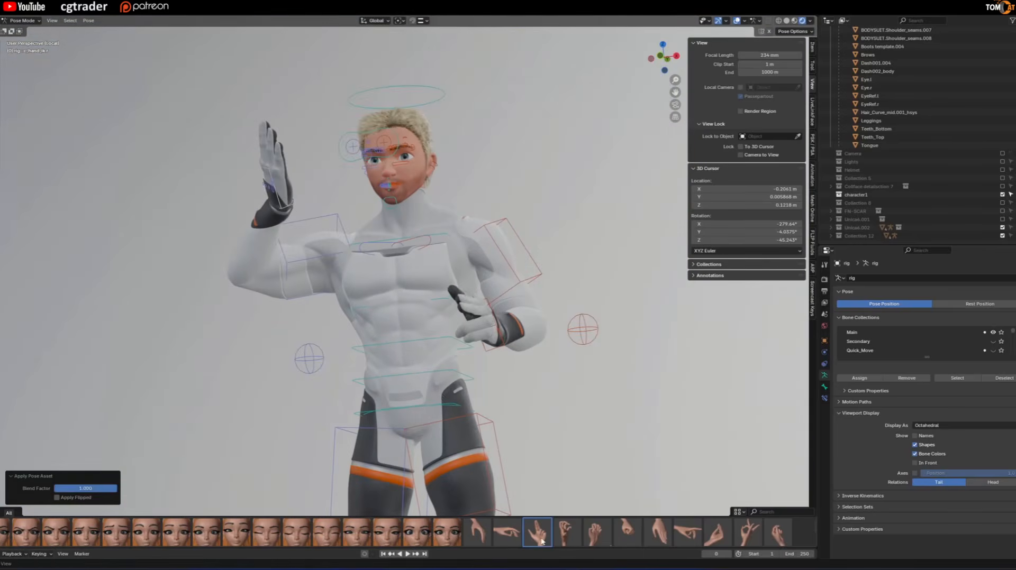
# Apply a hand pose asset from the pose library and reposition the right elbow pole.
pyautogui.rightClick(541, 541)
pyautogui.click(515, 503)
pyautogui.moveTo(397, 307); pyautogui.dragTo(360, 344, button='middle')
pyautogui.click(211, 403)
pyautogui.moveTo(227, 344); pyautogui.dragTo(361, 330, button='middle')
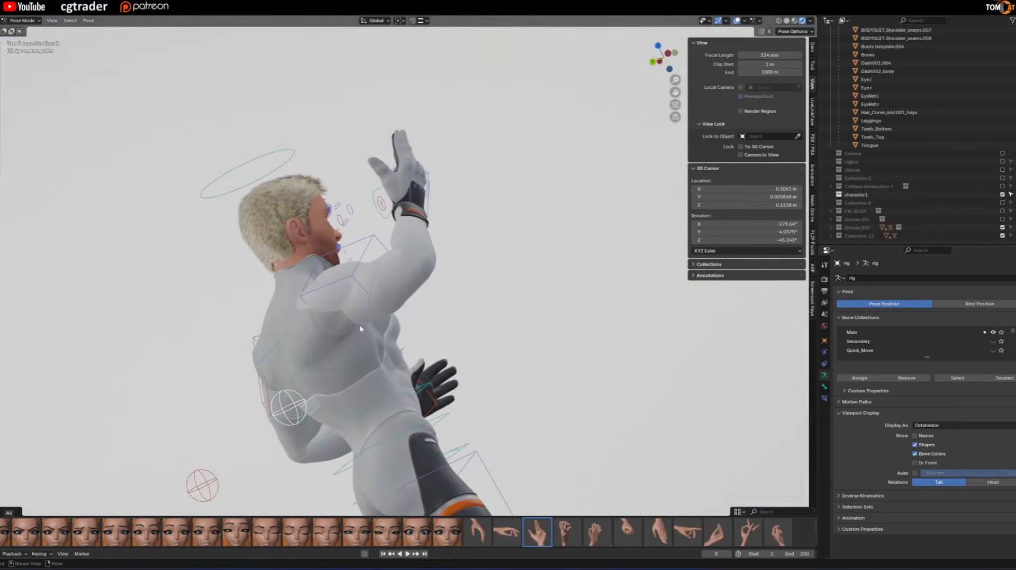
pyautogui.press('g')
pyautogui.click(503, 270)
# Rotate the raised right hand near the face and move the eye target control to redirect the gaze.
pyautogui.moveTo(424, 233); pyautogui.dragTo(260, 207, button='middle')
pyautogui.click(260, 208)
pyautogui.press('r')
pyautogui.press('r')
pyautogui.click(238, 215)
pyautogui.click(255, 267)
pyautogui.press('g')
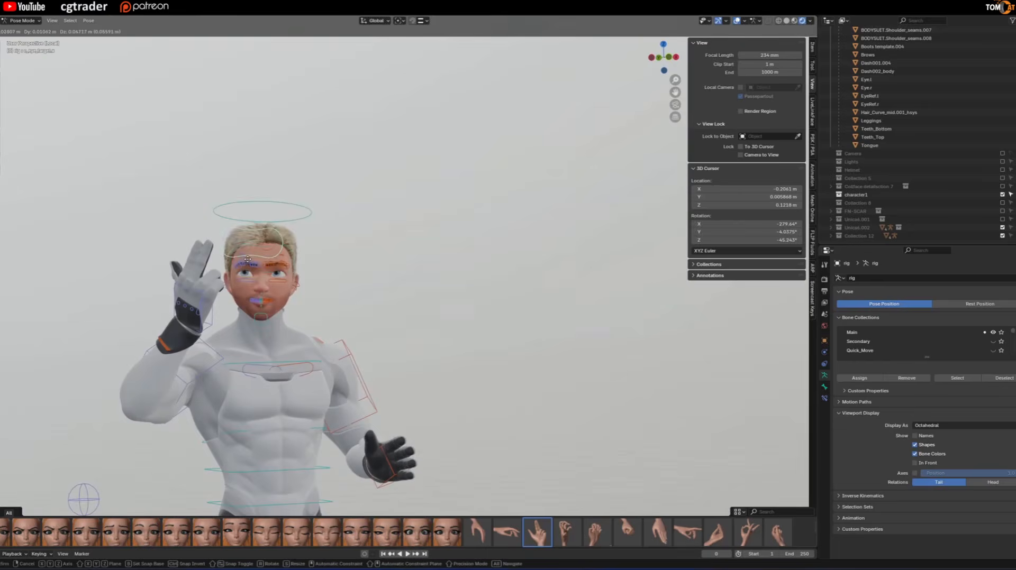
pyautogui.click(260, 249)
pyautogui.click(339, 228)
# Blend facial pose assets into the character's brows and mouth.
pyautogui.scroll(-1, 245, 544)
pyautogui.scroll(-1, 246, 544)
pyautogui.scroll(2, 246, 544)
pyautogui.moveTo(245, 544); pyautogui.dragTo(275, 542)
pyautogui.moveTo(247, 543); pyautogui.dragTo(287, 540)
pyautogui.scroll(-2, 287, 540)
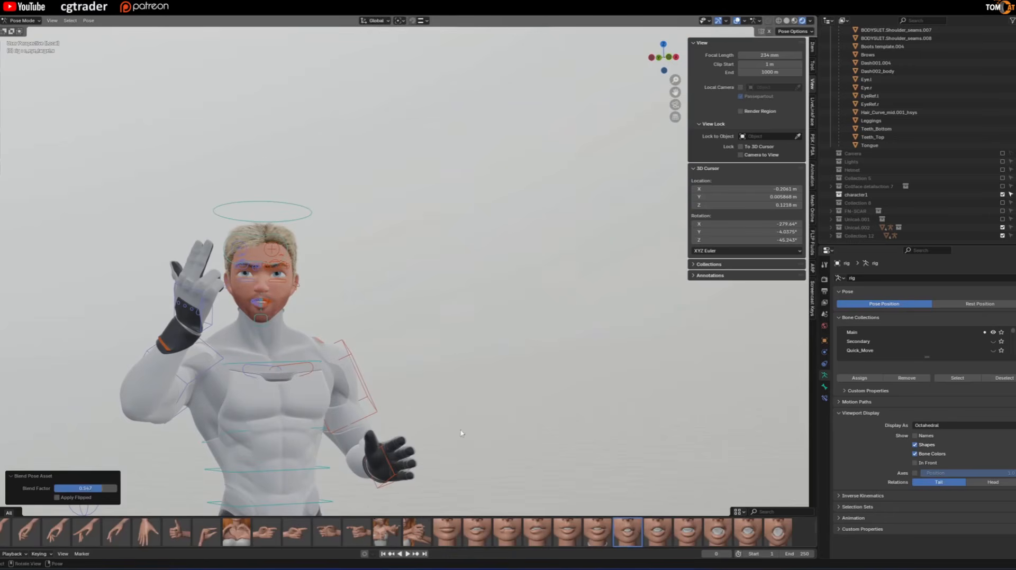
# Apply the fist pose asset to the character's left hand.
pyautogui.scroll(-1, 516, 539)
pyautogui.click(627, 529)
pyautogui.click(596, 529)
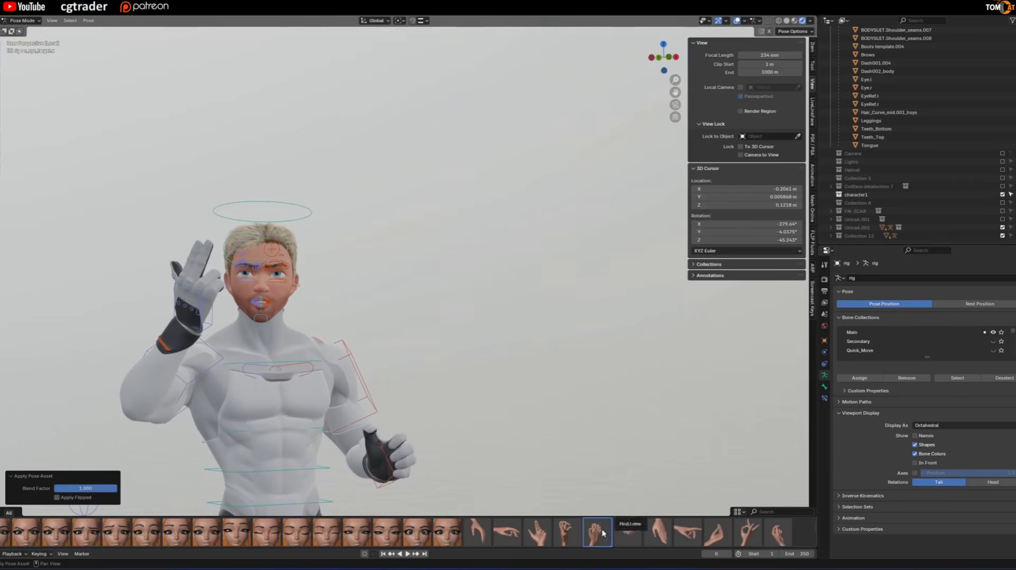
pyautogui.scroll(-1, 308, 422)
# Rotate the lower spine control to tilt the character's torso.
pyautogui.keyDown('shift'); pyautogui.moveTo(308, 422); pyautogui.dragTo(329, 390, button='middle'); pyautogui.keyUp('shift')
pyautogui.click(262, 283)
pyautogui.keyDown('shift'); pyautogui.click(410, 406); pyautogui.keyUp('shift')
pyautogui.keyDown('shift'); pyautogui.click(307, 407); pyautogui.keyUp('shift')
pyautogui.press('r')
pyautogui.press('z')
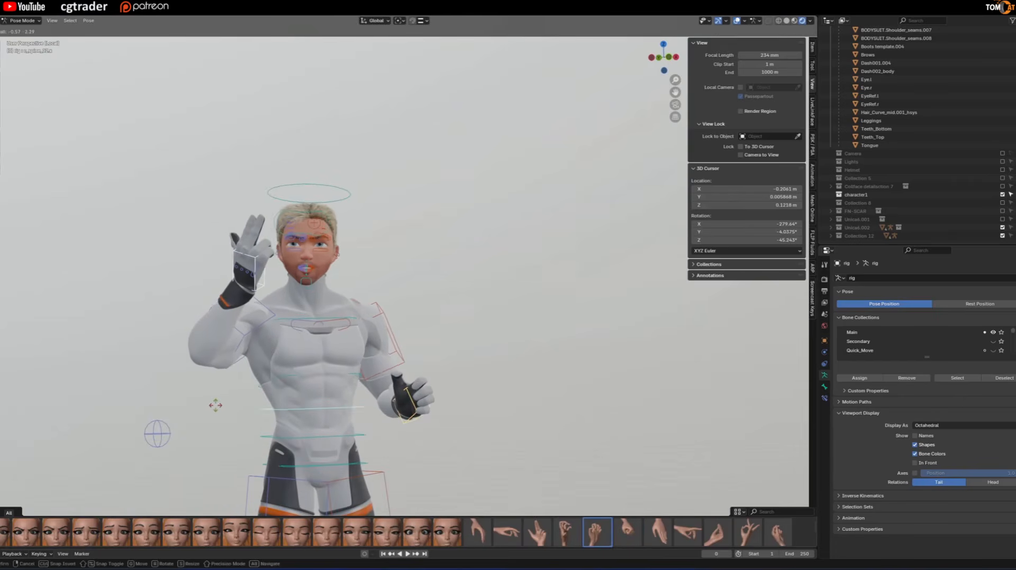
pyautogui.click(214, 397)
# Rotate the right foot control about Z and shift it sideways along X.
pyautogui.scroll(-5, 223, 391)
pyautogui.click(266, 457)
pyautogui.press('r')
pyautogui.press('z')
pyautogui.click(210, 424)
pyautogui.moveTo(211, 423); pyautogui.dragTo(227, 420, button='middle')
pyautogui.press('g')
pyautogui.press('x')
pyautogui.click(196, 423)
# Rotate and reposition the left foot control, turning it about the global Z axis.
pyautogui.scroll(1, 329, 407)
pyautogui.click(334, 450)
pyautogui.press('r')
pyautogui.press('r')
pyautogui.click(339, 442)
pyautogui.press('g')
pyautogui.press('y')
pyautogui.click(326, 456)
pyautogui.press('r')
pyautogui.press('z')
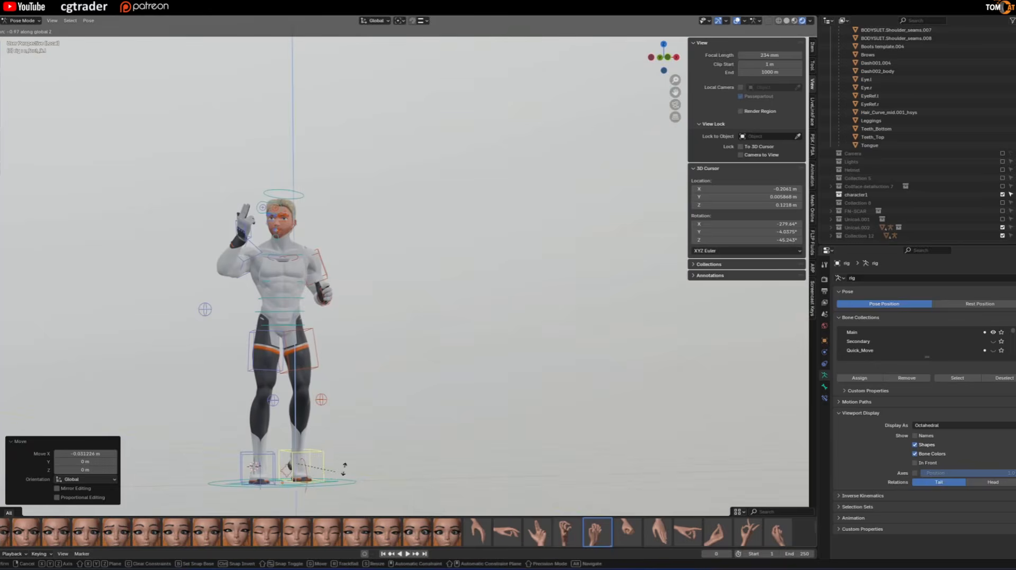